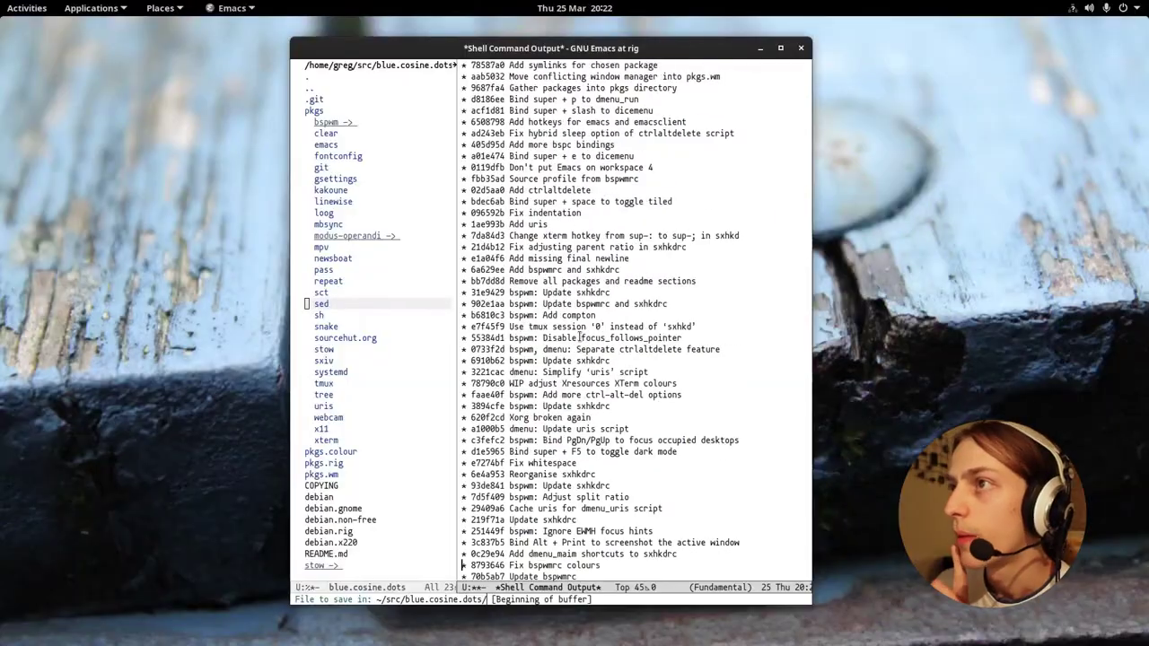
Step: Abort the pending file-save prompt and narrow the directory listing beside the commit log
scroll(580, 338, down, 3)
scroll(580, 338, up, 3)
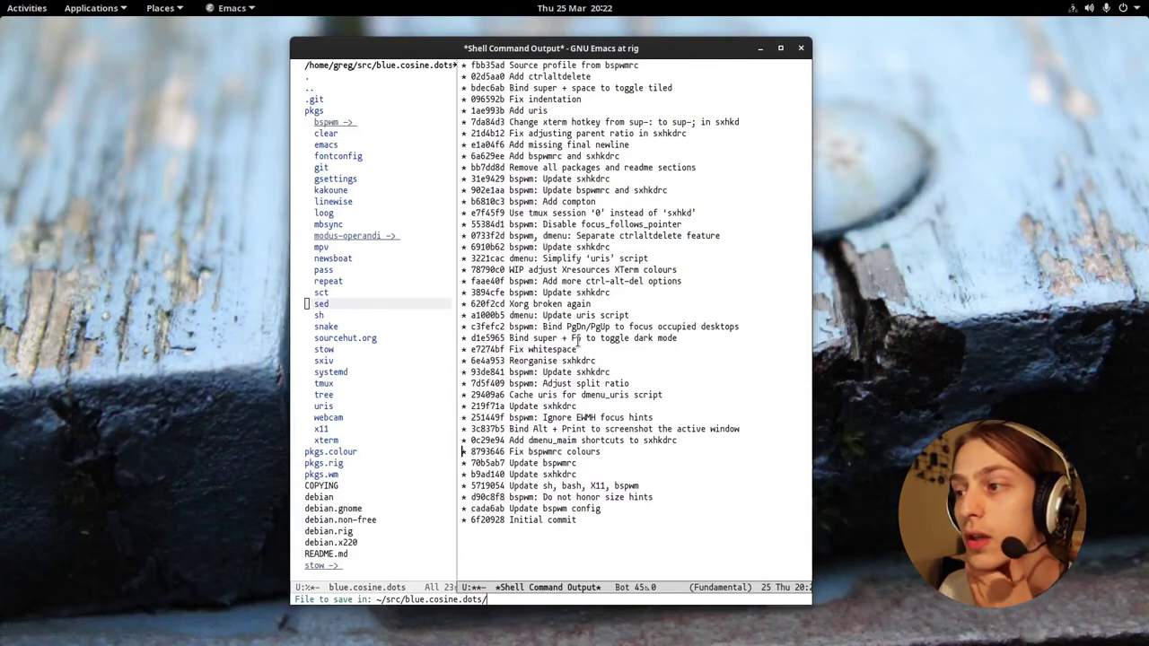
scroll(578, 338, up, 5)
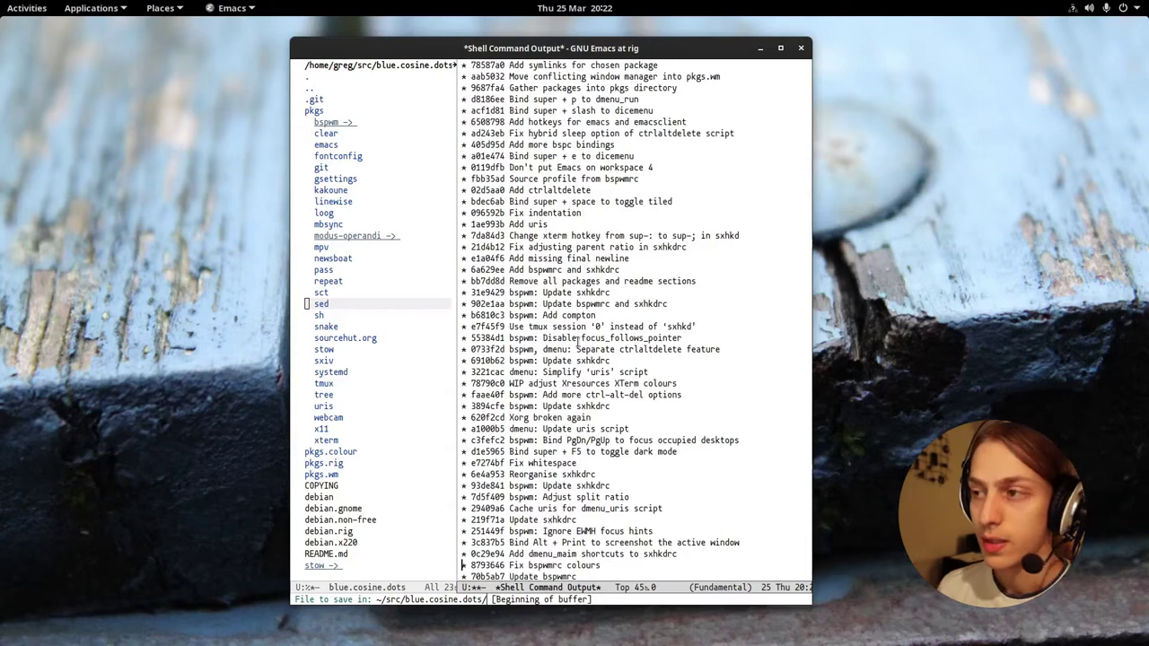
click(578, 360)
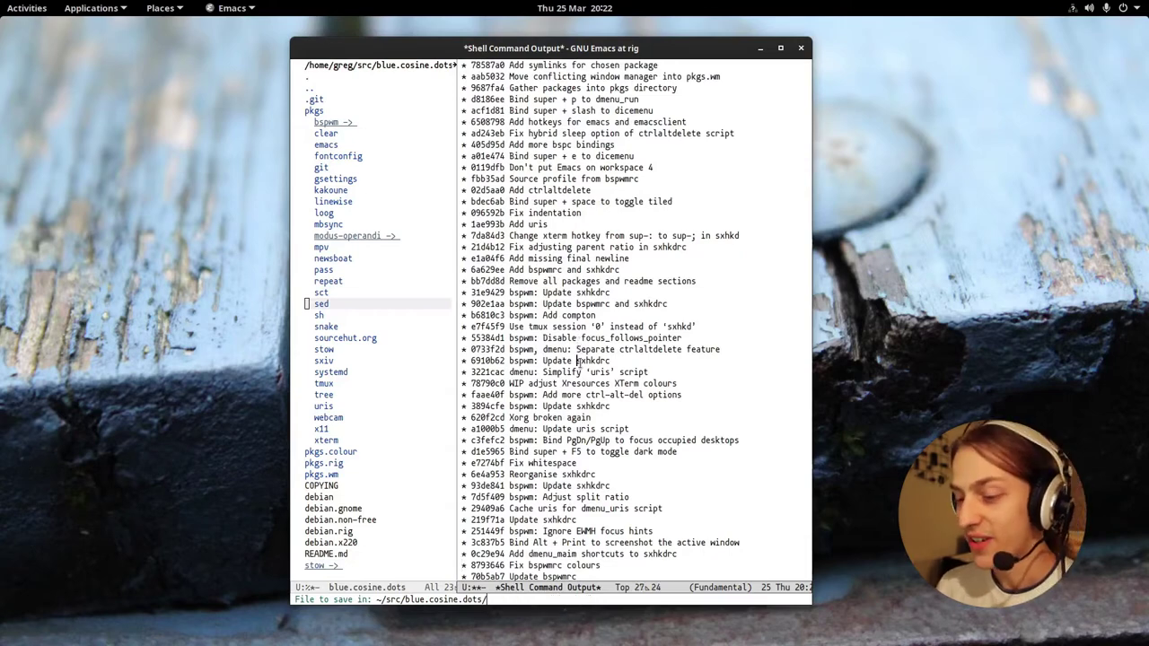
key(ctrl+])
key(ctrl+])
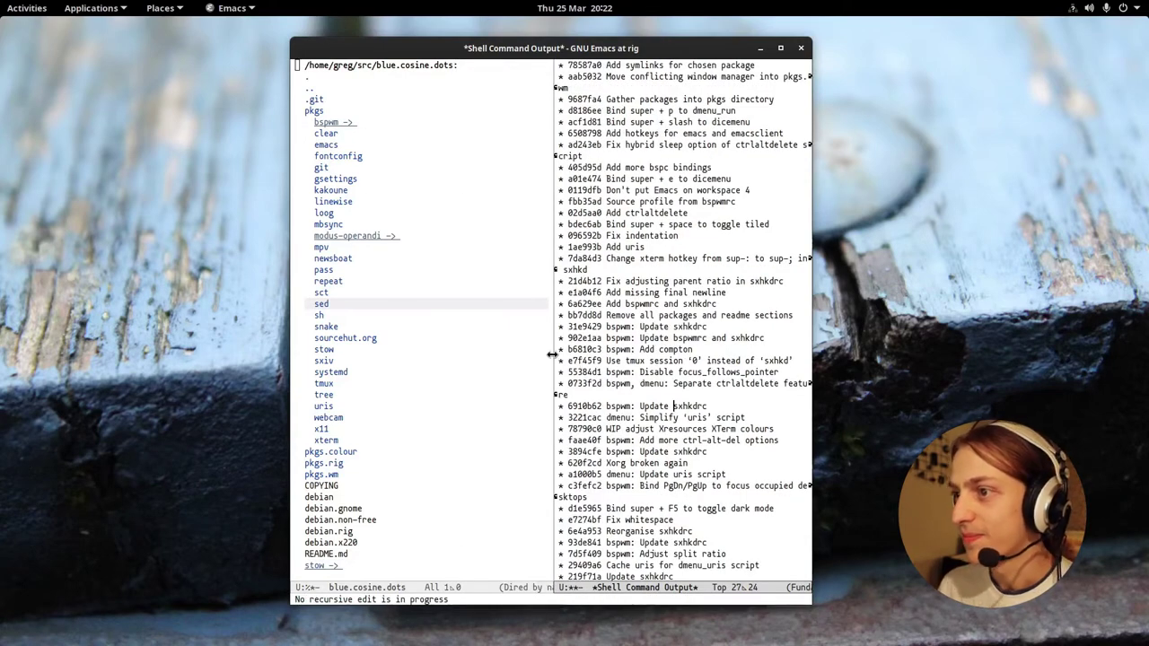
drag(552, 354, 452, 360)
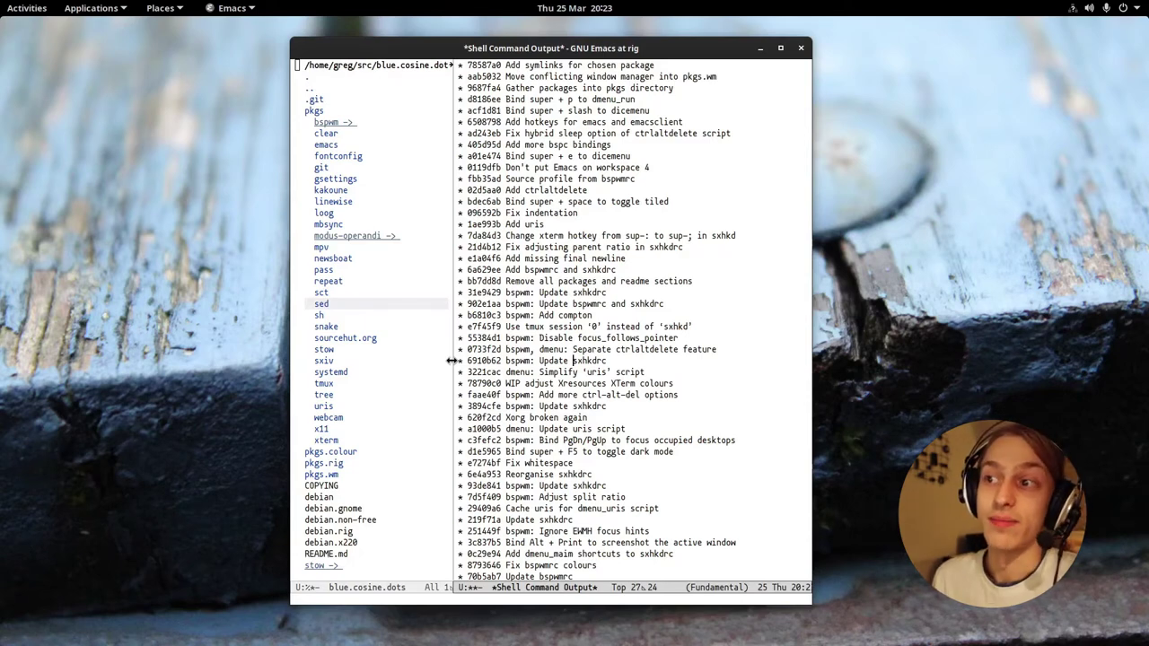
Step: Quit Emacs and confirm the exit
click(548, 293)
key(ctrl+x)
key(ctrl+c)
key(y)
Step: Log out of the current GNOME desktop session
click(1106, 8)
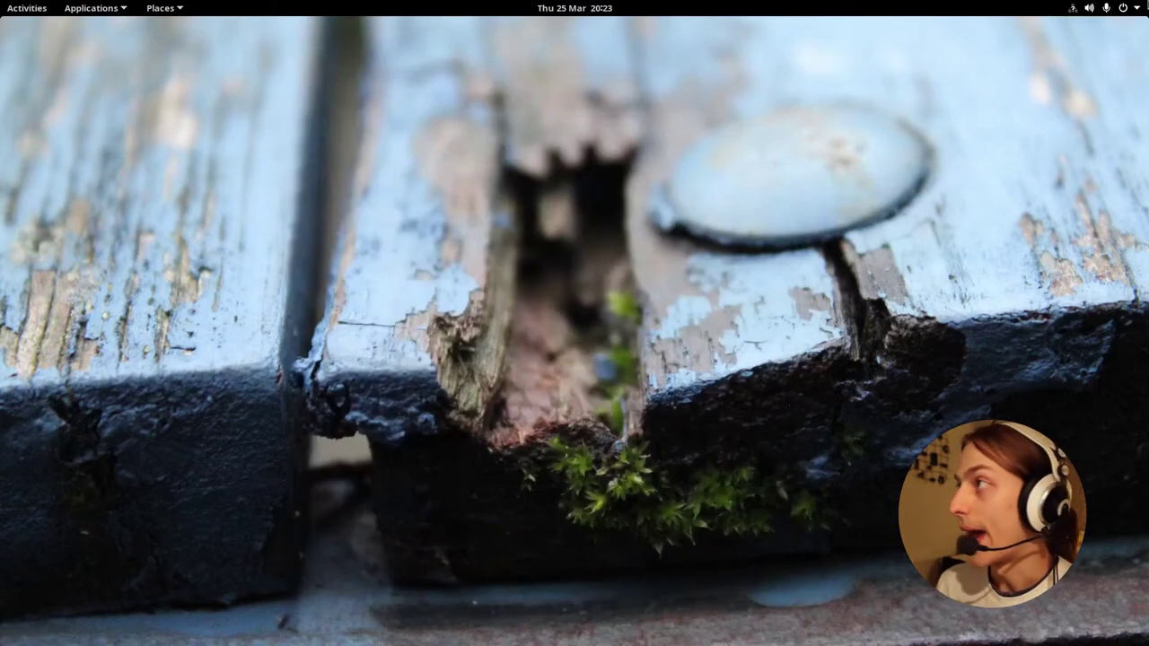
click(1034, 167)
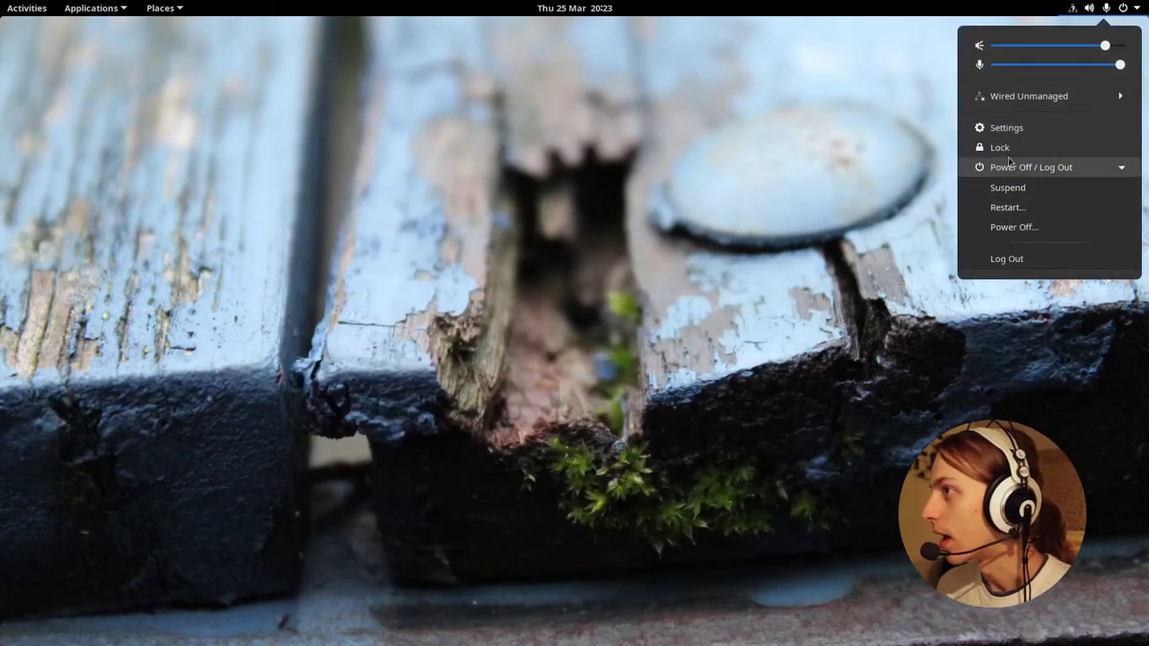
click(1065, 186)
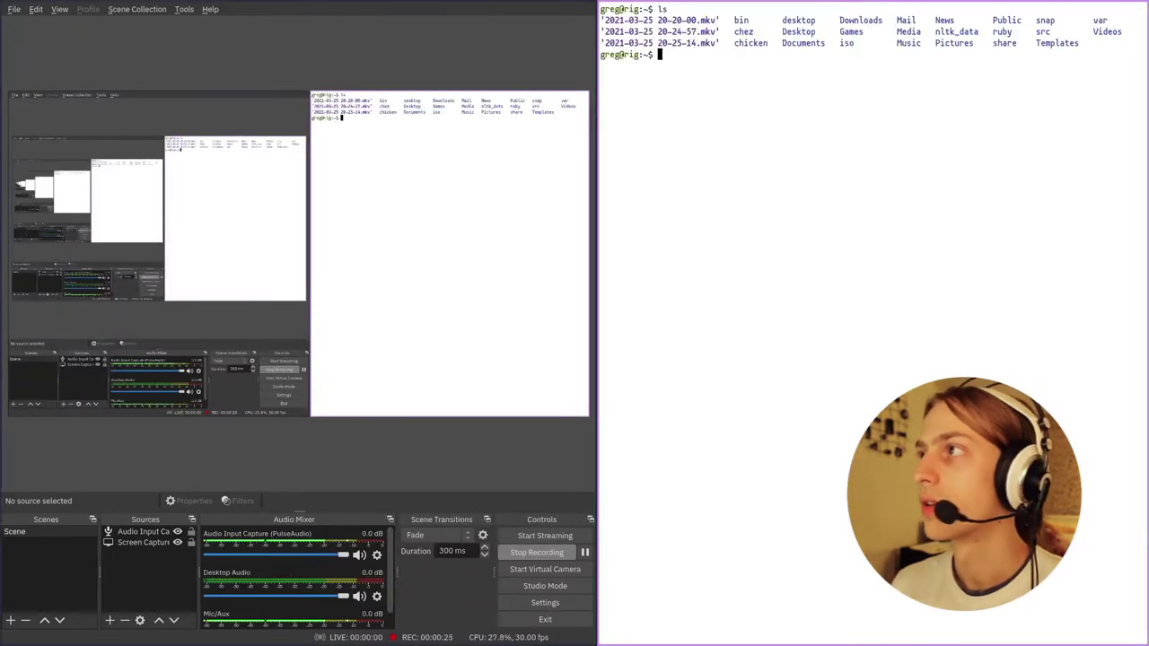
Step: Close the terminal and switch to workspace 1
key(ctrl+d)
key(super+2)
key(super+1)
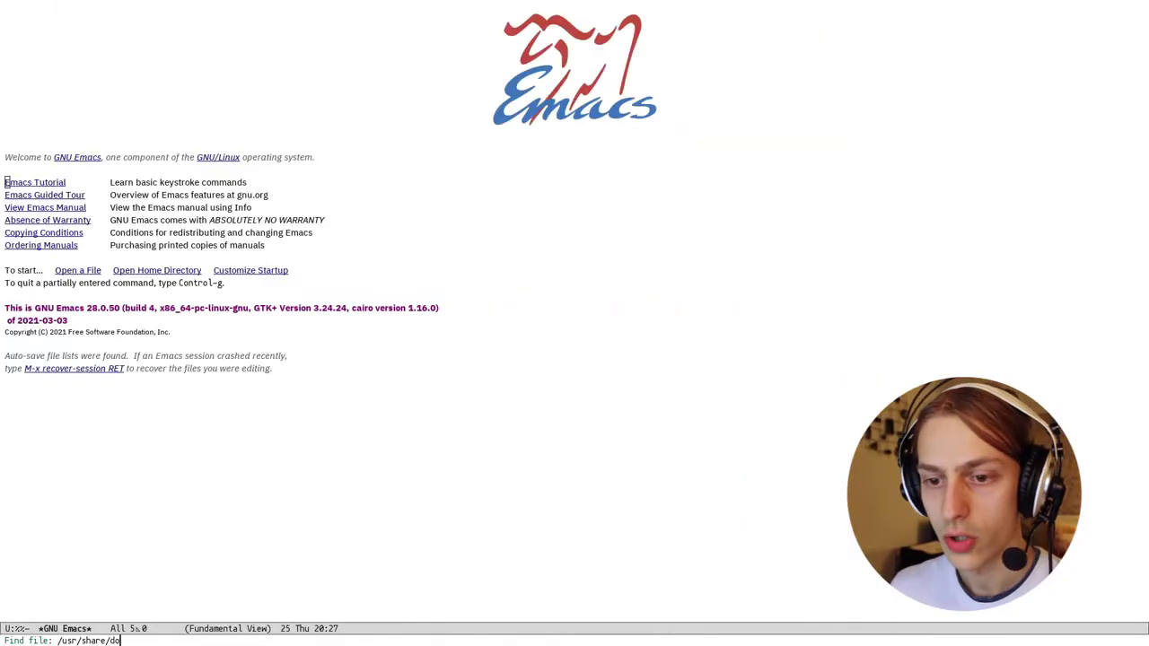
Step: Open the /usr/share/doc/bspwm directory in Emacs and move down into its examples
key(Tab)
key(Return)
key(n)
key(n)
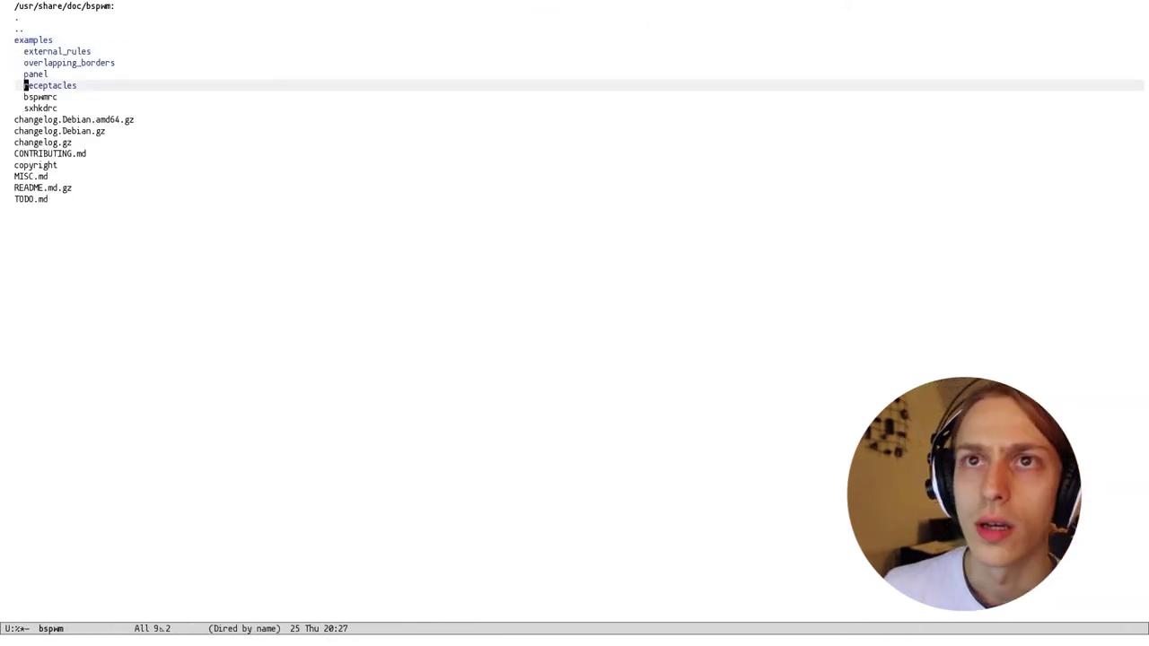
Step: Expand the panel subdirectory under examples and view its panel script in a second window
key(p)
key(p)
key(n)
key(Tab)
key(Down)
key(Down)
key(o)
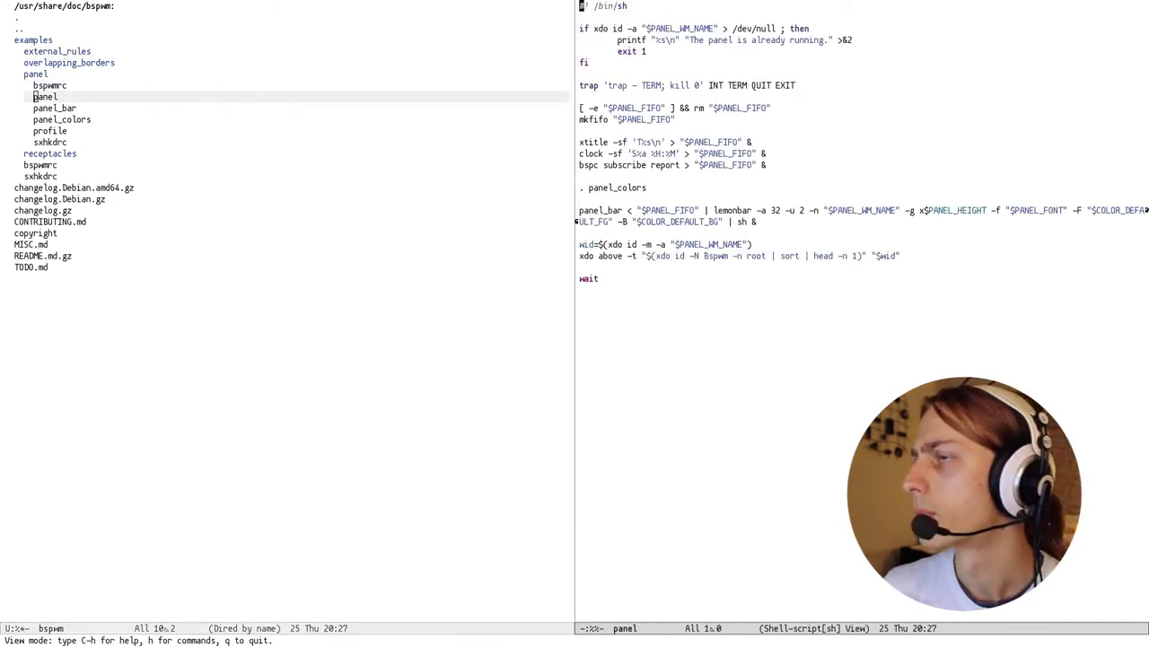
Step: Enable truncation of long lines for the panel script and go to its end
key(ctrl+x)
key(x)
key(t)
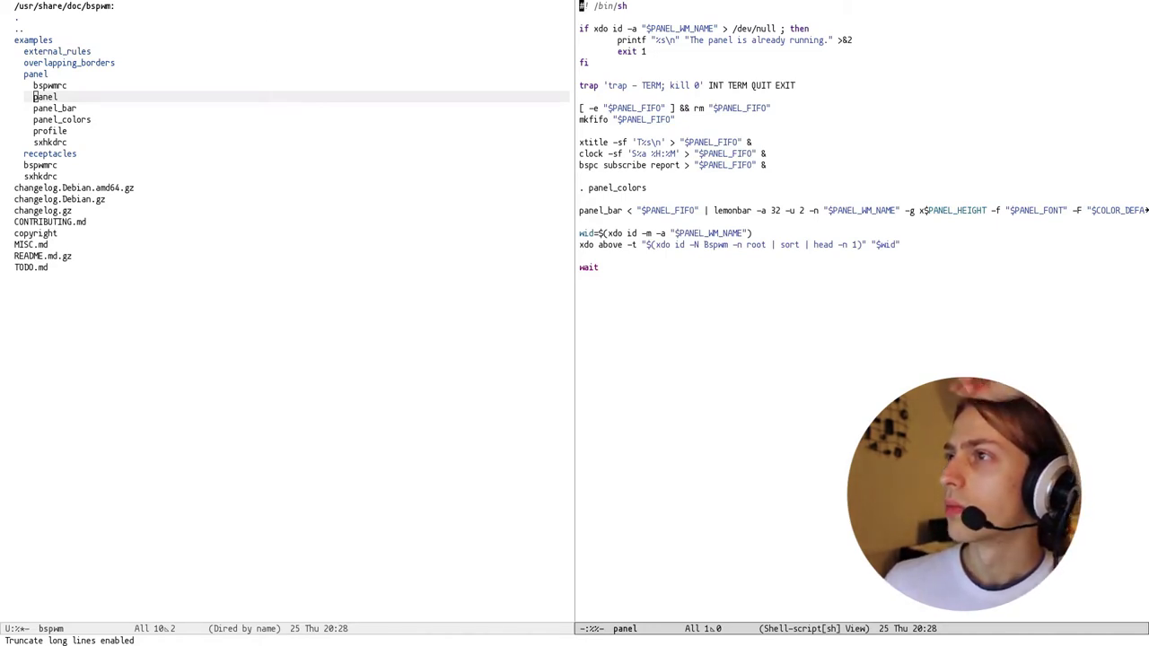
key(greater)
Step: Run xdo in a new terminal, closing that terminal when done
key(super+Return)
text(xdo)
key(Return)
key(ctrl+d)
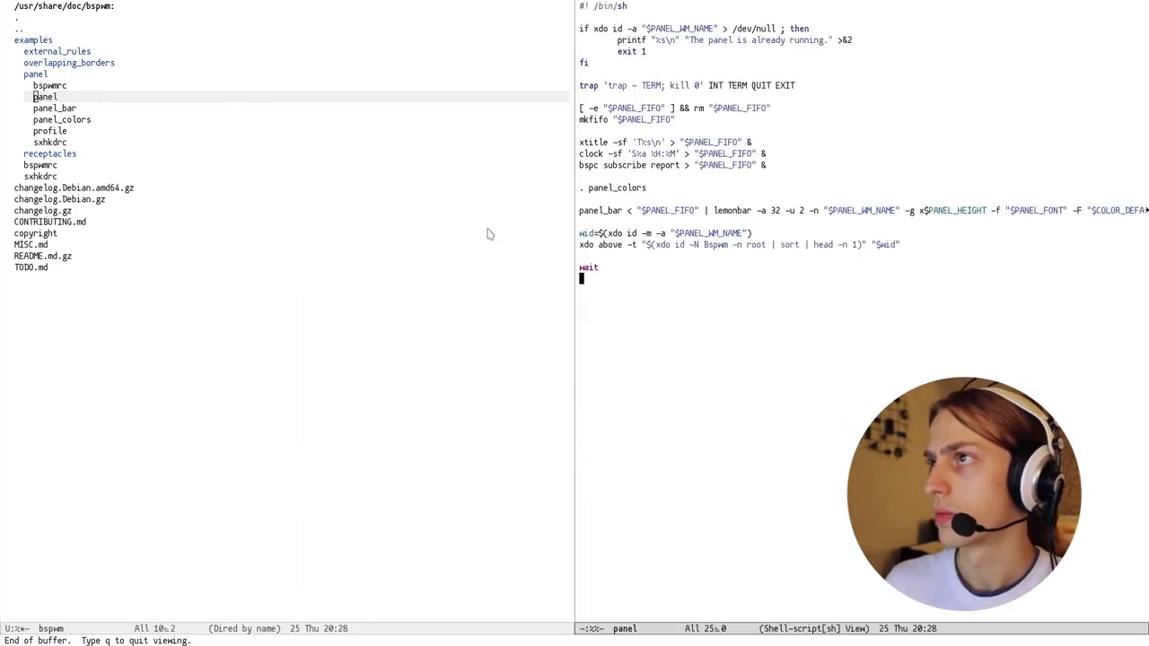
Step: Search backward in the panel script for lemonbar
key(i)
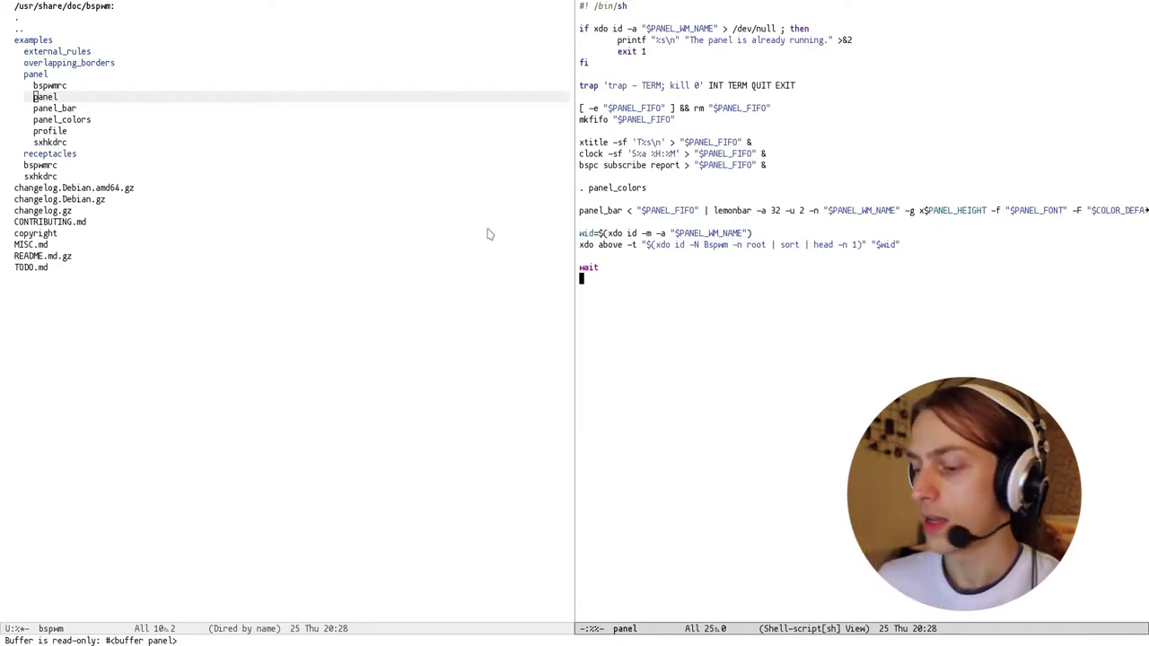
key(ctrl+r)
text(lemon)
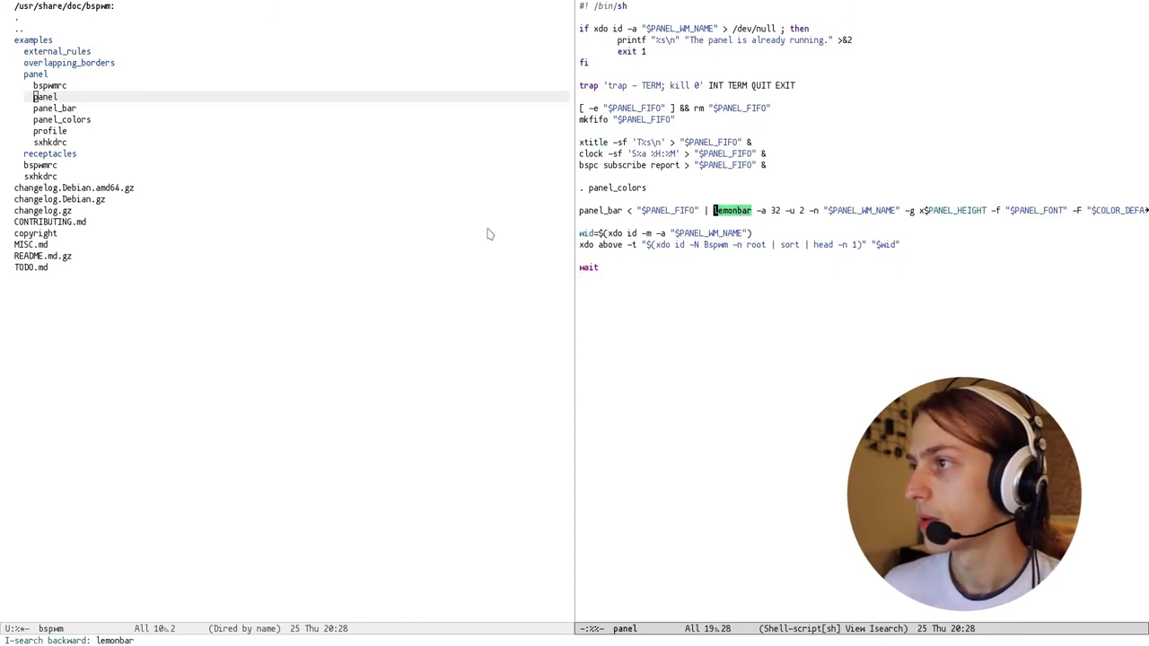
key(Return)
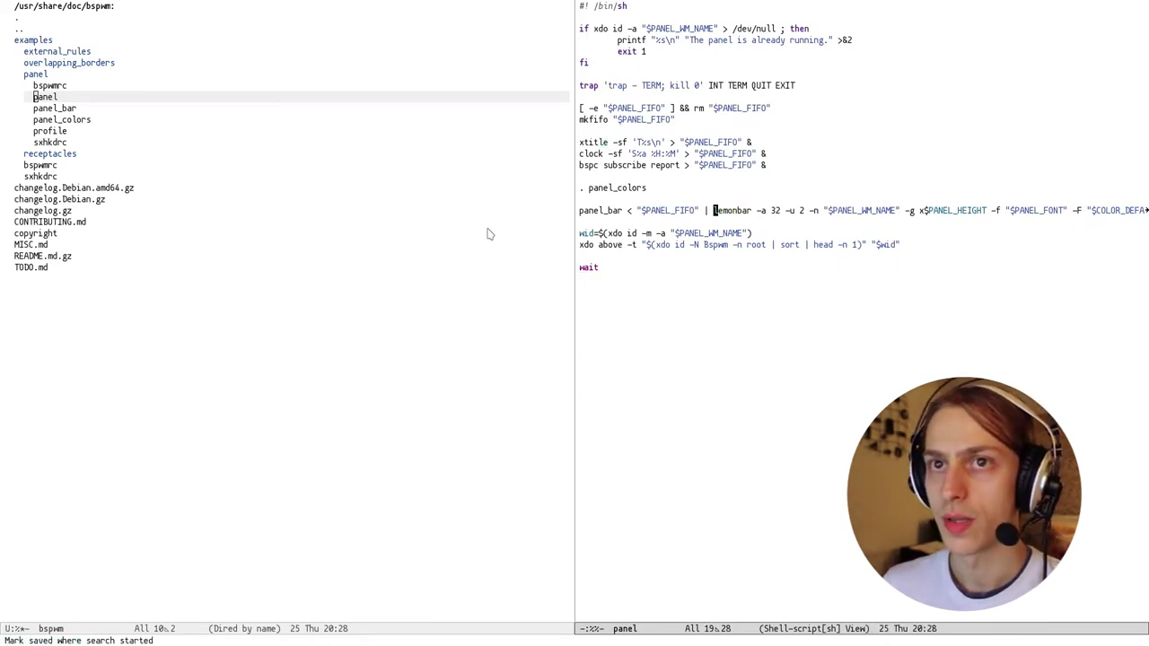
Step: Check where lemonbar is installed with the shell command "command -v lemonbar"
key(alt+exclam)
text(lemonba)
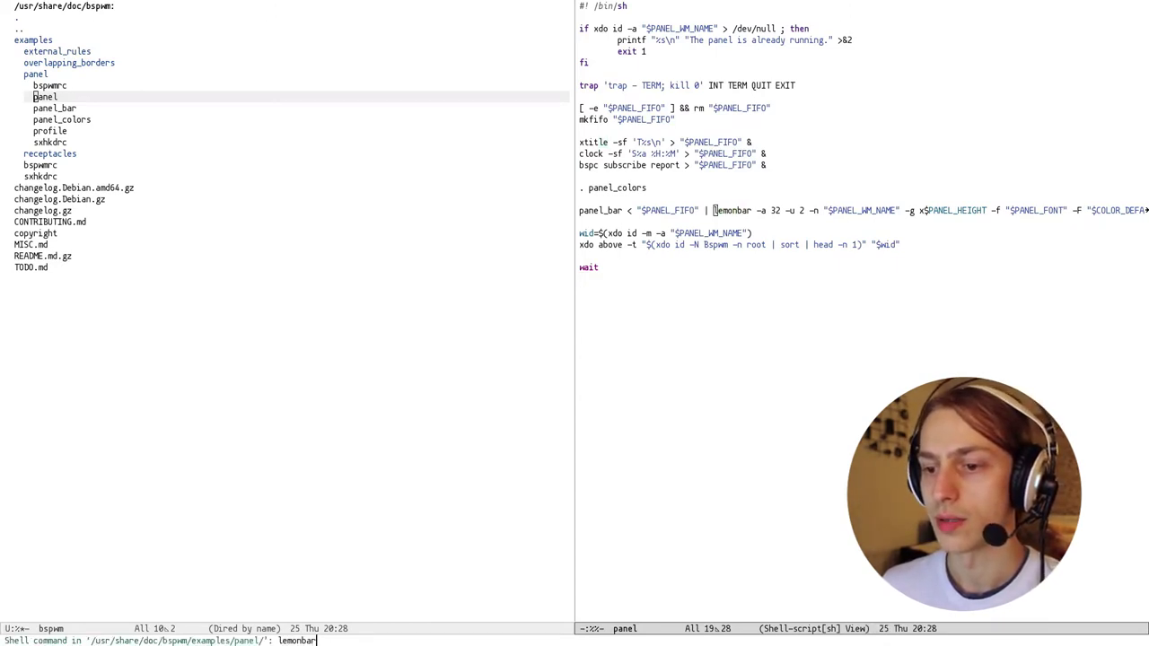
text(r)
key(ctrl+a)
text(command -v)
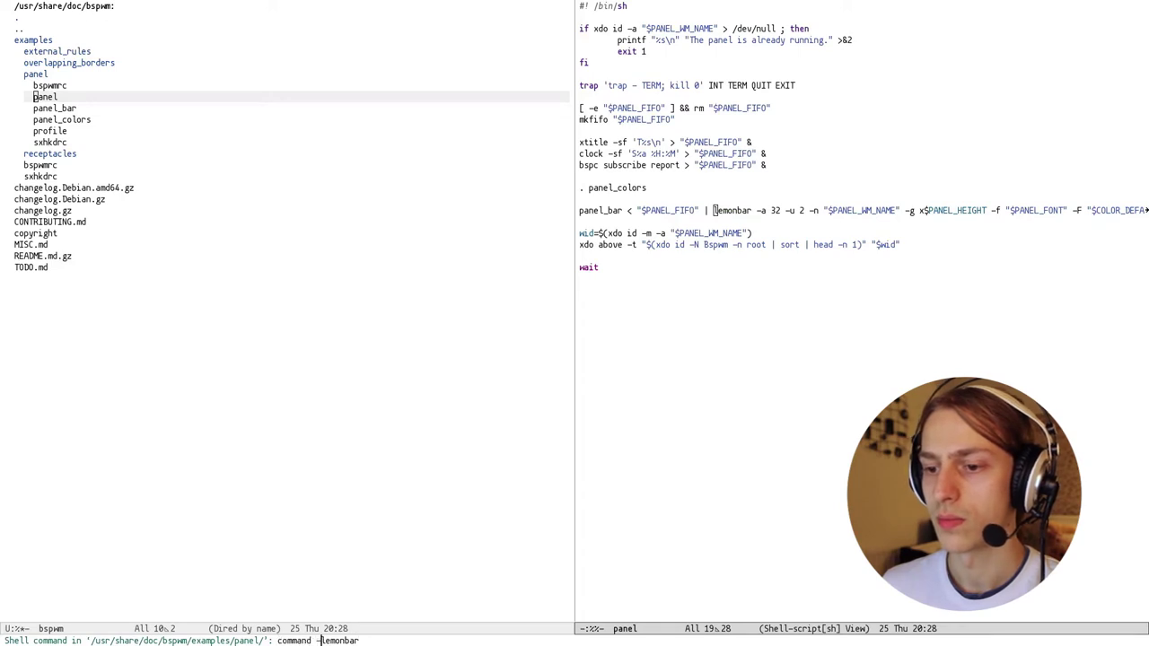
key(Return)
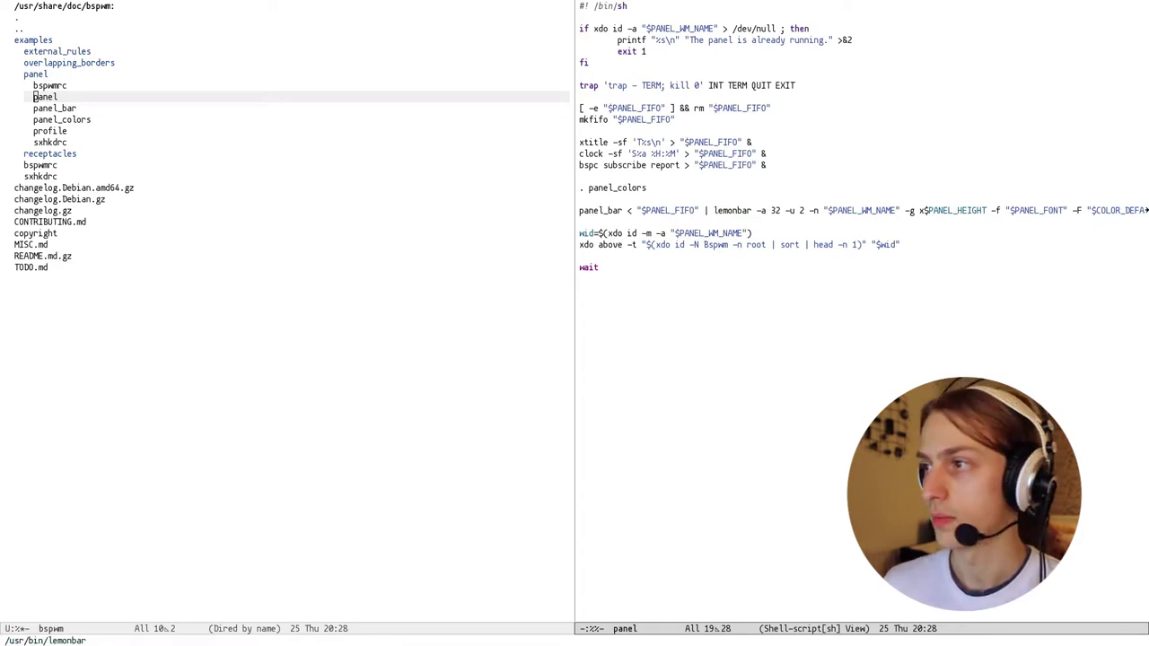
Step: Show the bspwm package details by rerunning the earlier shell command "apt-cache show bspwm"
key(alt+exclam)
key(alt+p)
key(alt+p)
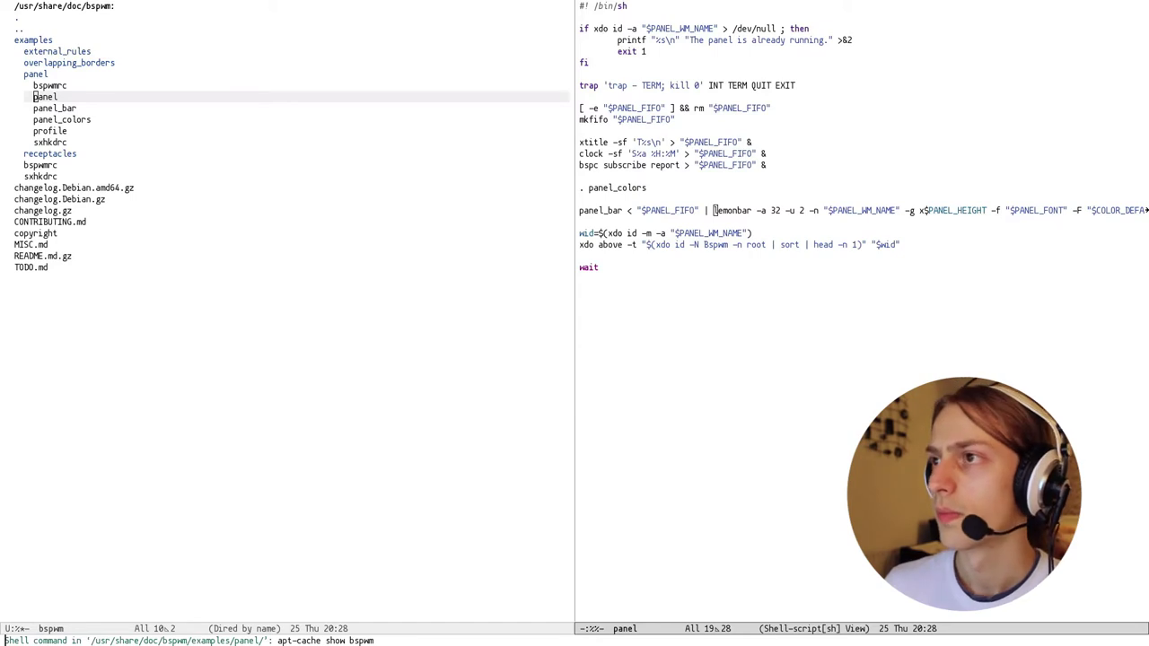
key(Return)
Step: Find lemonbar in the package details and highlight the packages on the Recommends line
key(ctrl+x)
key(o)
key(ctrl+s)
text(lemon)
key(Return)
key(alt+b)
key(alt+at)
key(ctrl+e)
key(ctrl+a)
key(ctrl+shift+e)
key(ctrl+e)
key(alt+shift+b)
key(alt+shift+b)
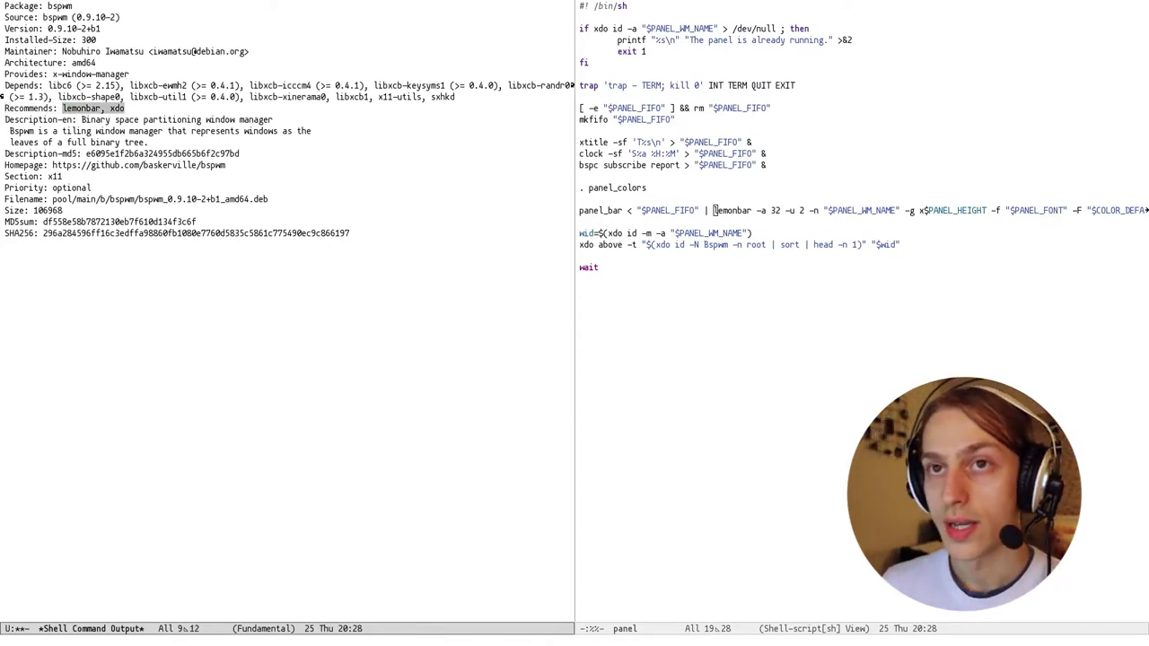
key(alt+f)
key(alt+shift+b)
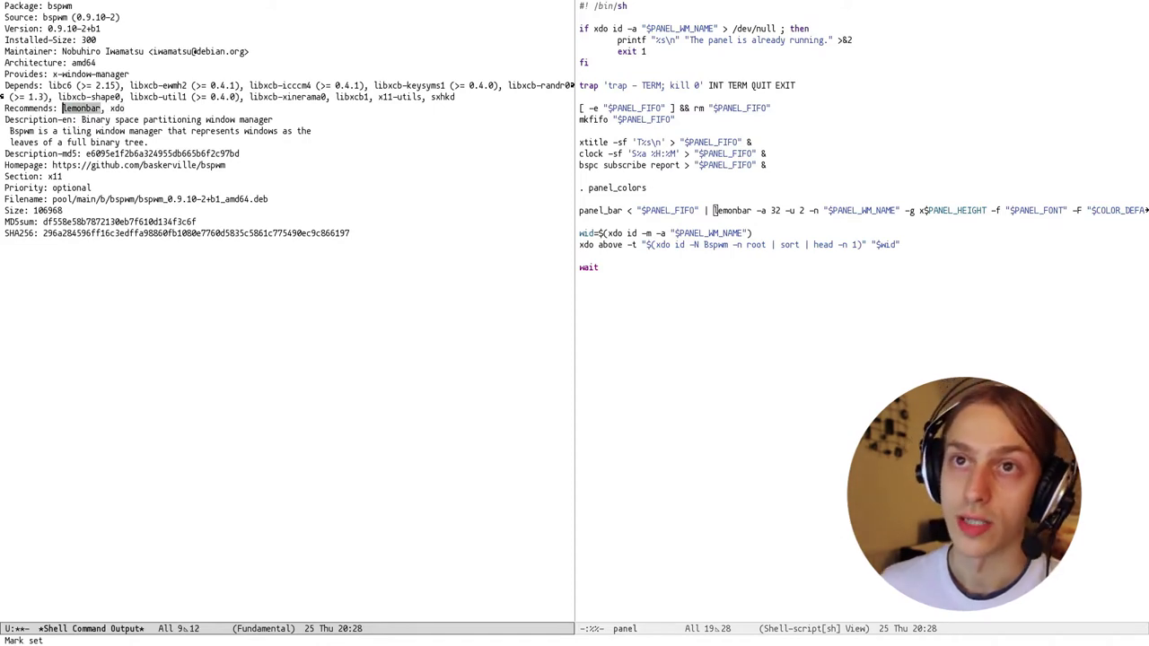
key(alt+f)
Step: Return to the bspwm directory listing and view the panel_bar example script
key(ctrl+x)
key(Left)
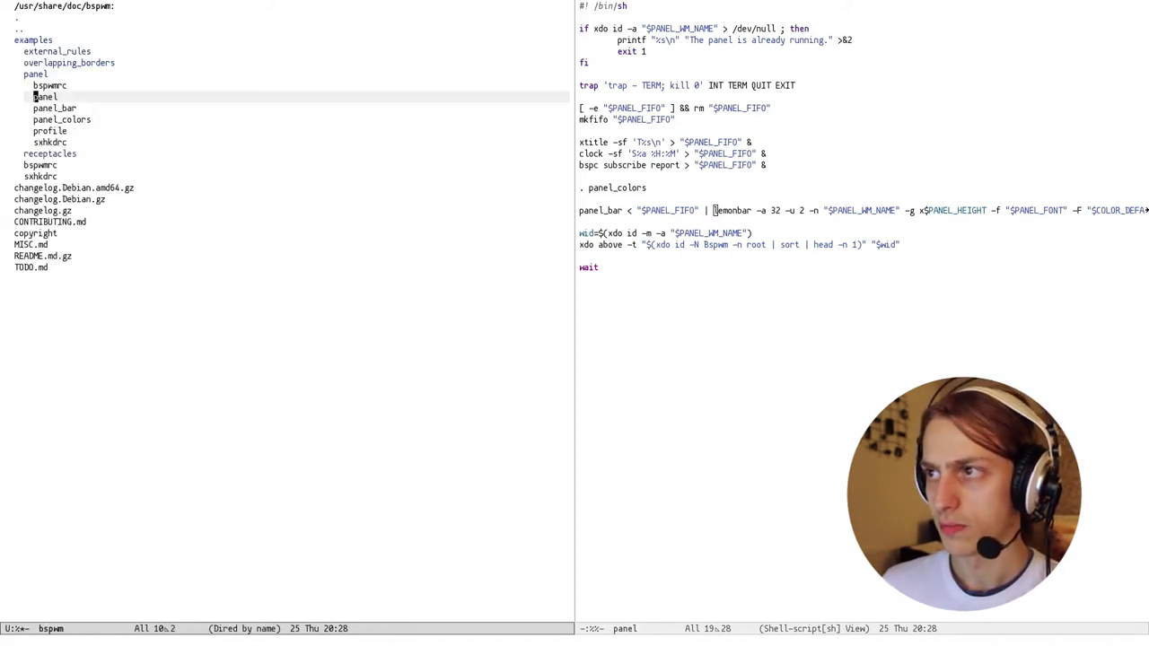
key(ctrl+x)
key(o)
key(ctrl+x)
key(o)
key(ctrl+n)
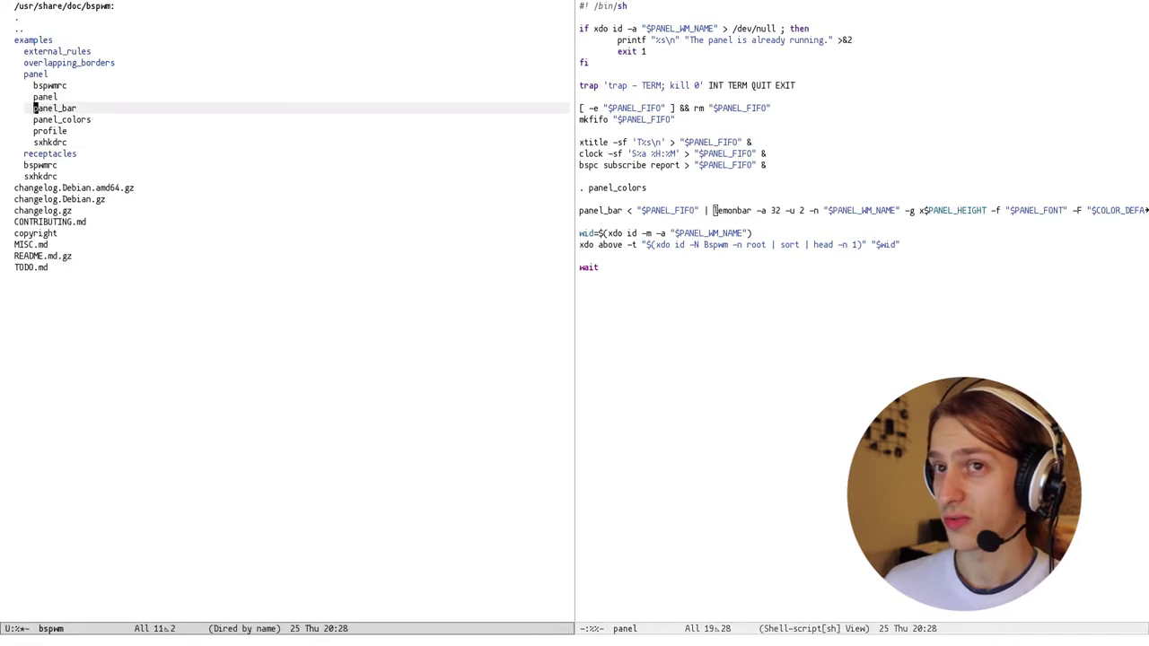
key(v)
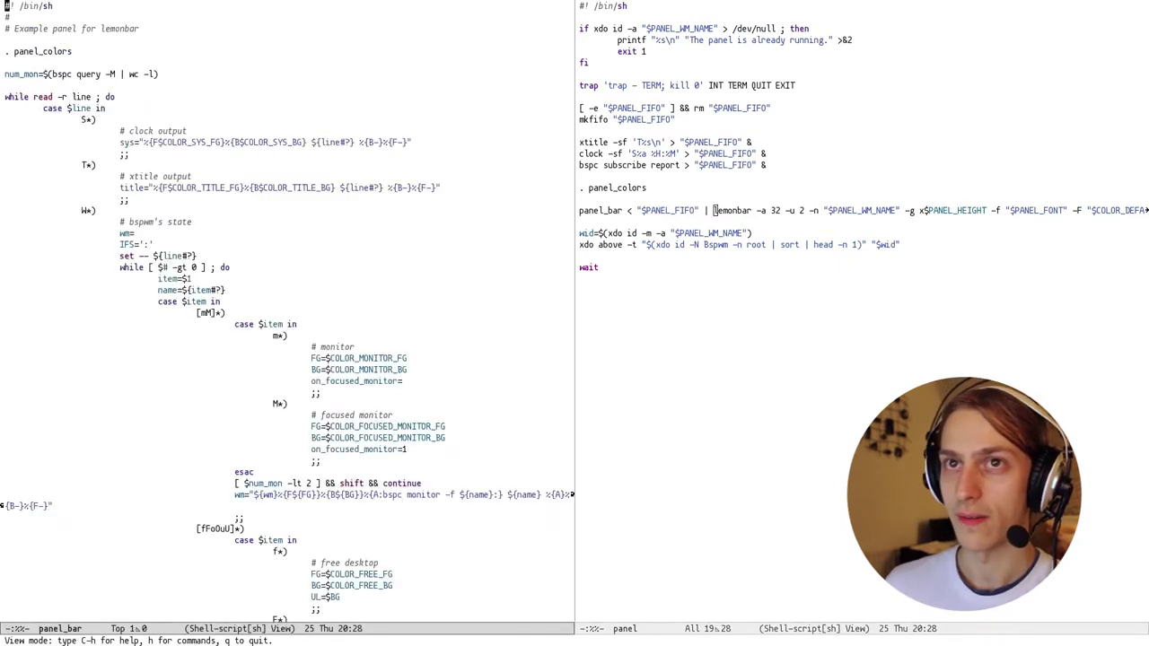
Step: Close the panel_bar script and the second window, and view README.md.gz alongside the directory listing
key(q)
key(ctrl+x)
key(1)
key(ctrl+n)
key(ctrl+n)
key(ctrl+n)
key(ctrl+n)
key(ctrl+n)
key(ctrl+n)
key(ctrl+n)
key(ctrl+n)
key(ctrl+n)
key(ctrl+n)
key(ctrl+n)
key(ctrl+n)
key(ctrl+n)
key(o)
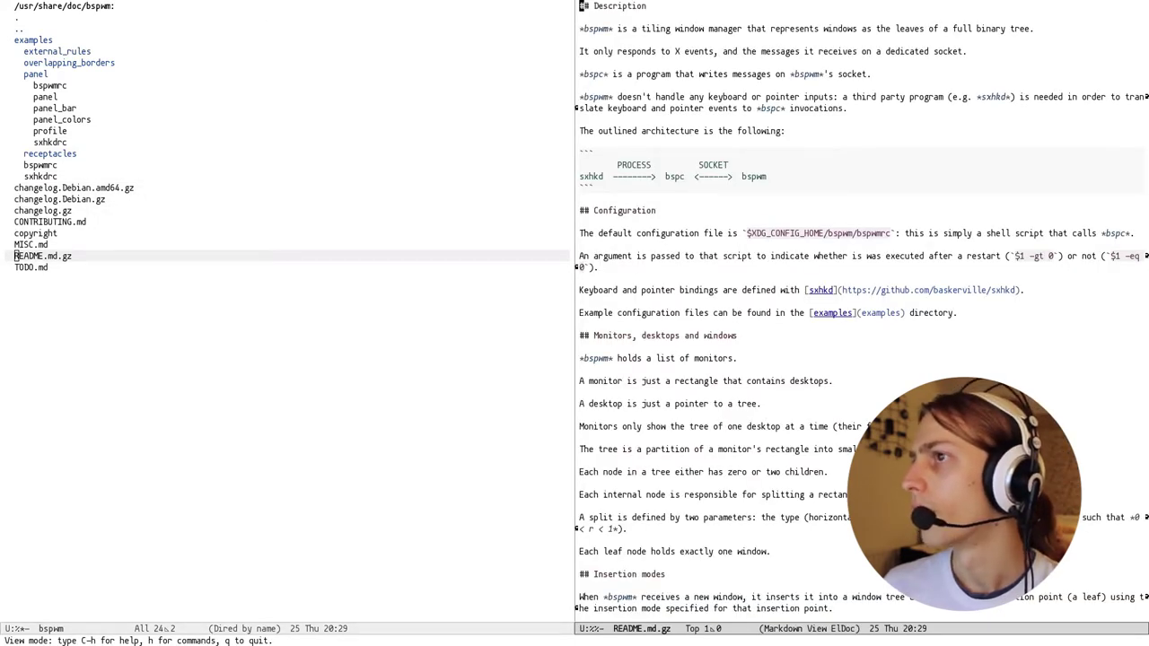
Step: Search the README for "bar", "panel" and "lemon"
key(ctrl+s)
text(bar)
key(ctrl+s)
key(Return)
key(ctrl+s)
text(pane)
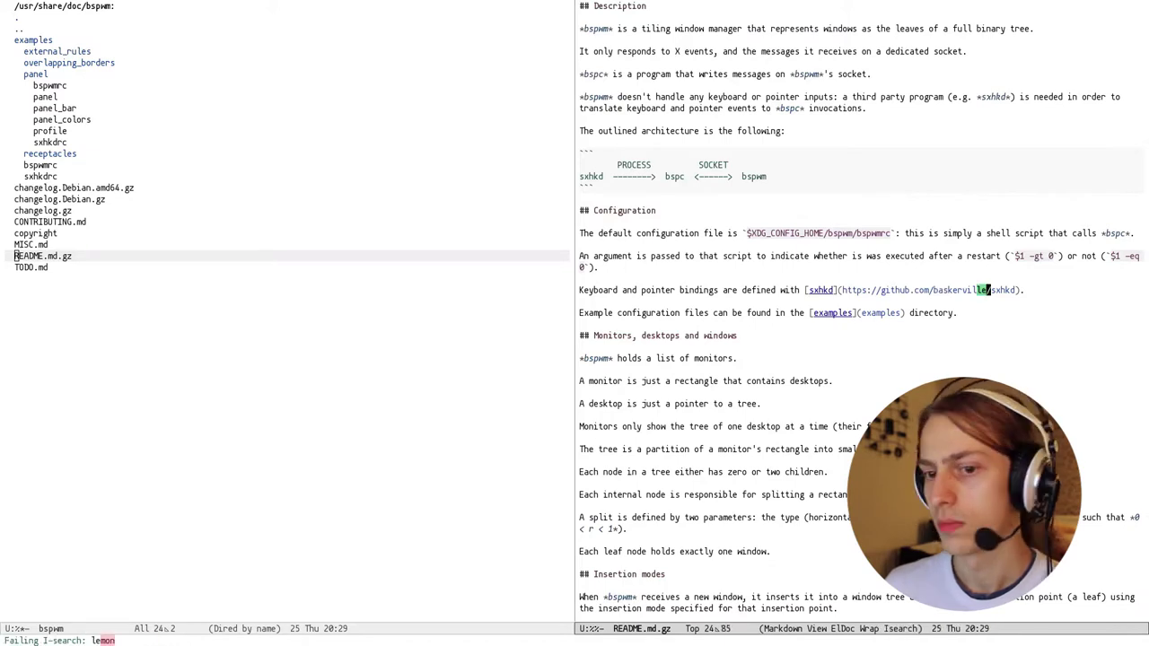
text(l)
key(ctrl+s)
key(ctrl+r)
key(ctrl+p)
key(ctrl+p)
Step: Close the README and view the sxhkdrc file from the panel example folder
key(q)
key(ctrl+p)
key(ctrl+p)
key(ctrl+p)
key(ctrl+p)
key(ctrl+p)
key(ctrl+p)
key(ctrl+p)
key(ctrl+p)
key(ctrl+p)
key(Tab)
key(Tab)
key(ctrl+p)
key(ctrl+p)
key(ctrl+p)
key(ctrl+p)
key(ctrl+n)
key(Down)
key(Down)
key(ctrl+o)
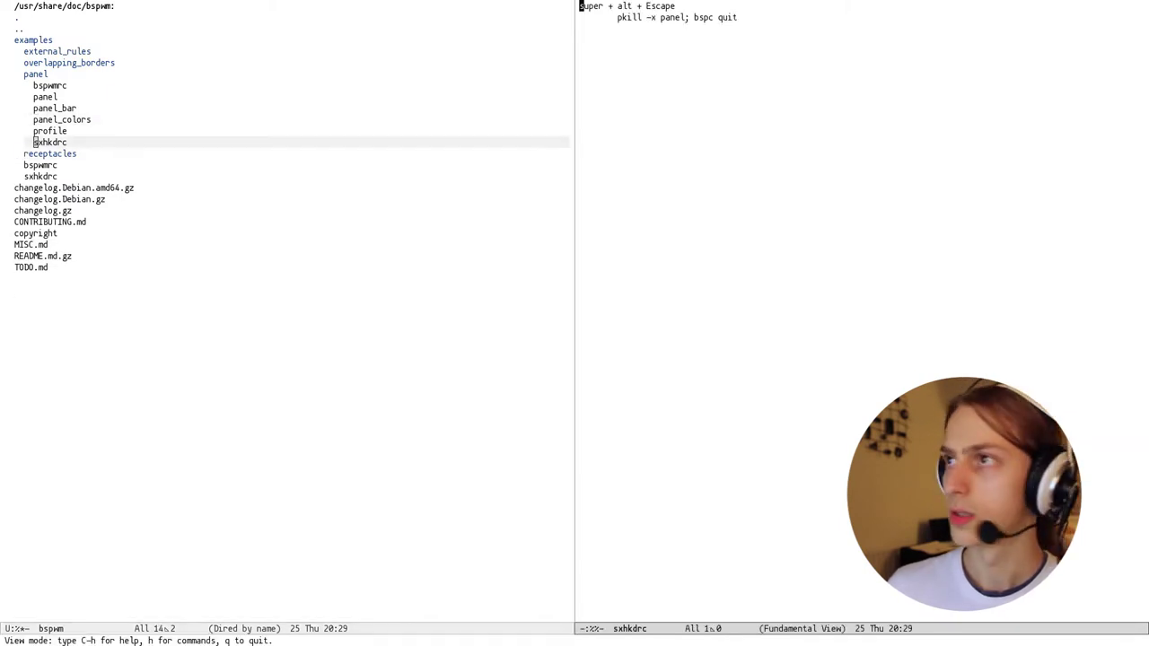
Step: Dismiss the sxhkdrc window and open the panel example's profile file beside the directory listing
key(ctrl+x)
key(1)
key(Up)
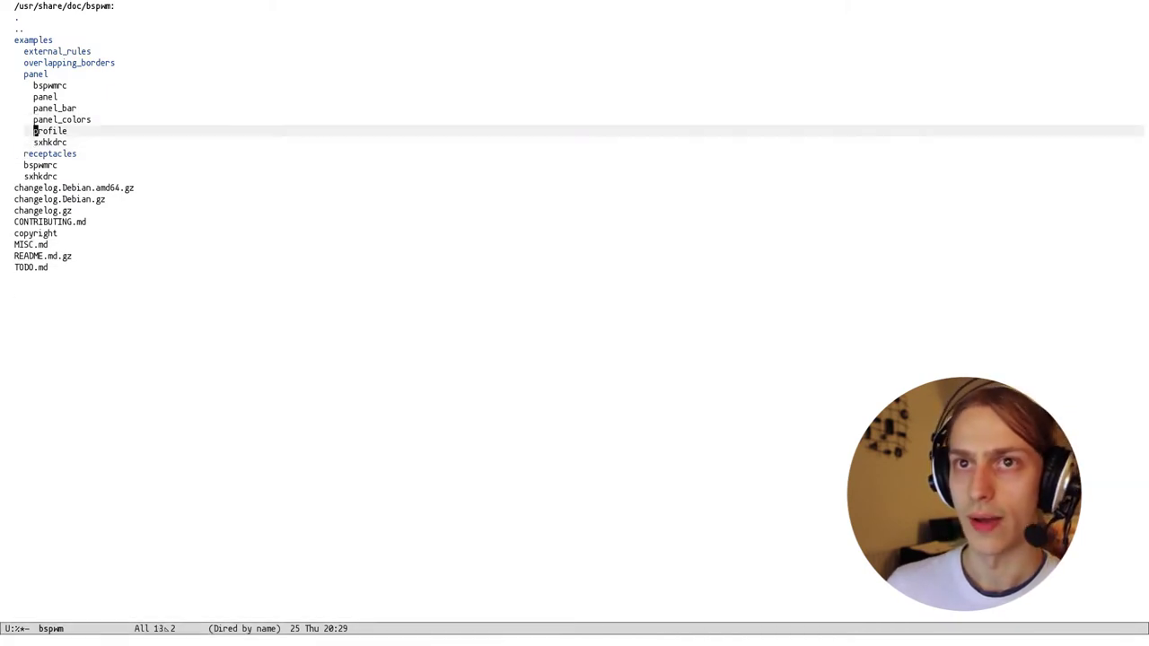
key(ctrl+o)
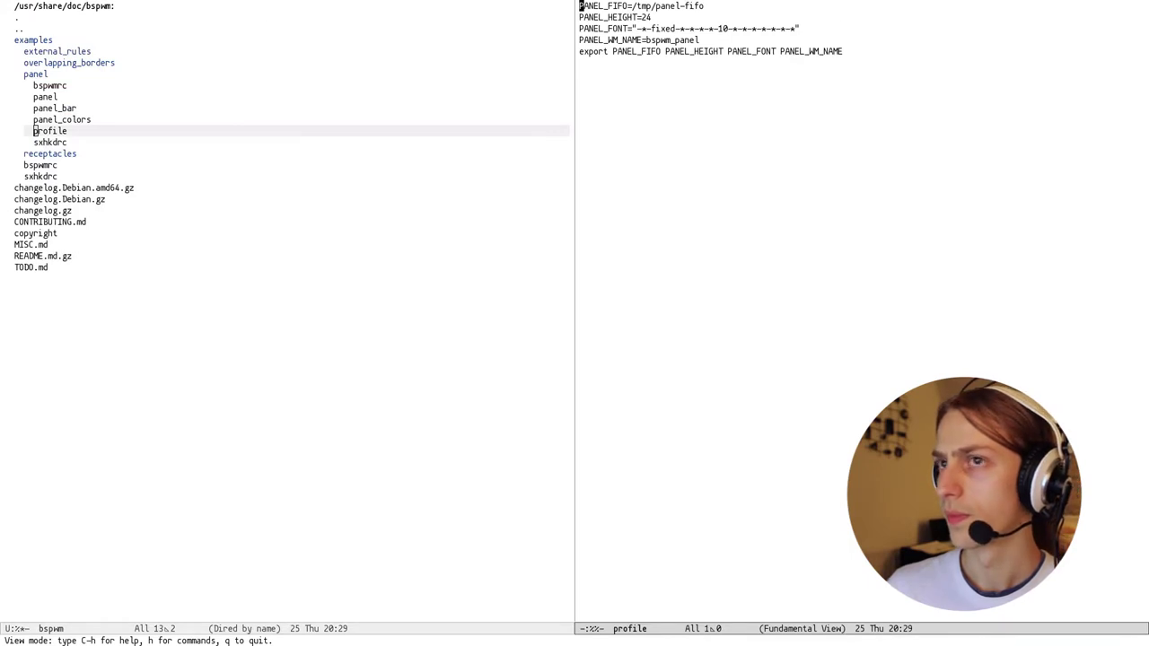
Step: Copy all PANEL_ variable lines, including the export line, from the example profile file
key(ctrl+space)
key(Down)
key(Down)
key(Down)
key(Down)
key(Down)
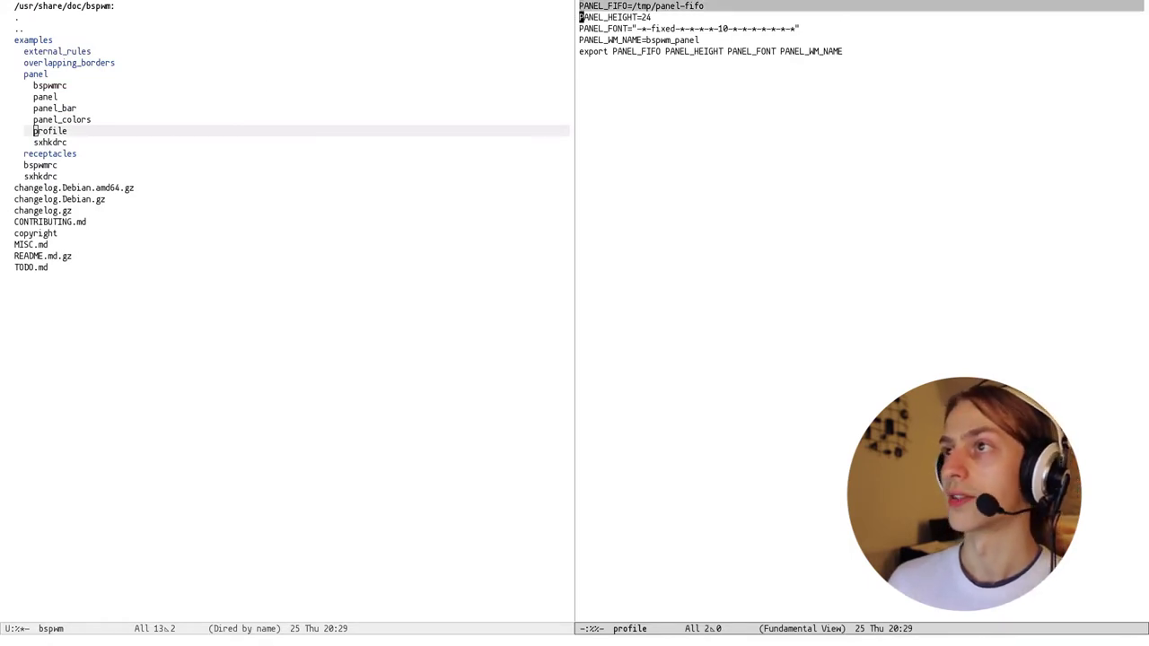
key(alt+w)
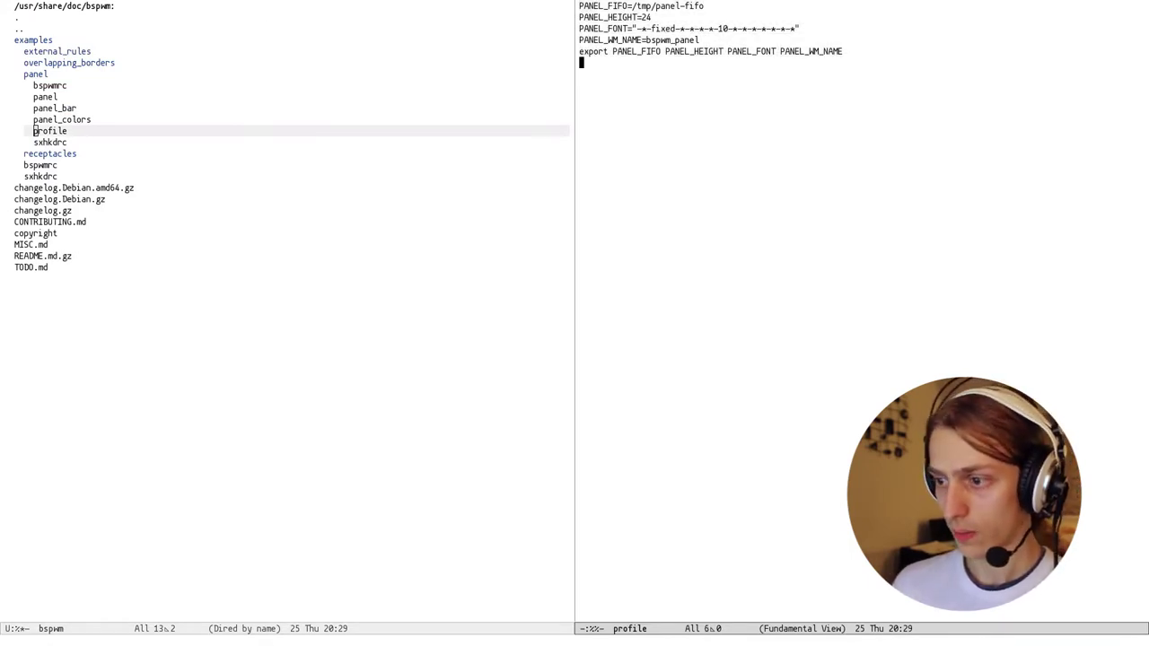
Step: Split the example profile window into two stacked windows and open ~/.profile in the lower one
key(ctrl+x)
key(2)
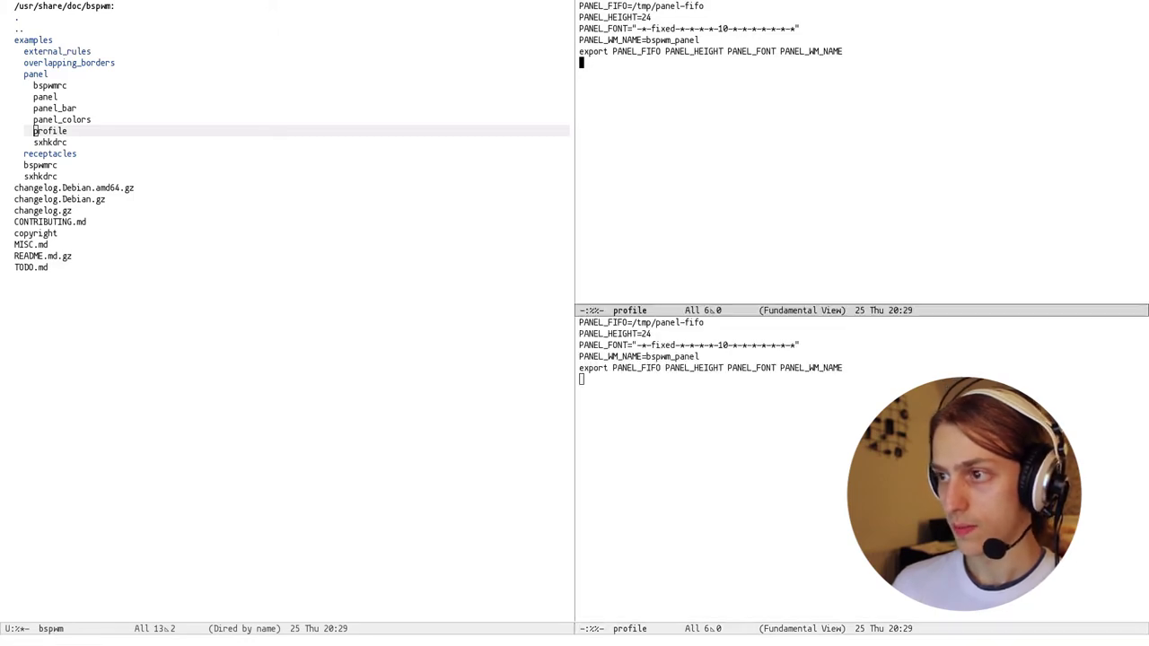
key(ctrl+x)
text(4f)
text(~/.pr)
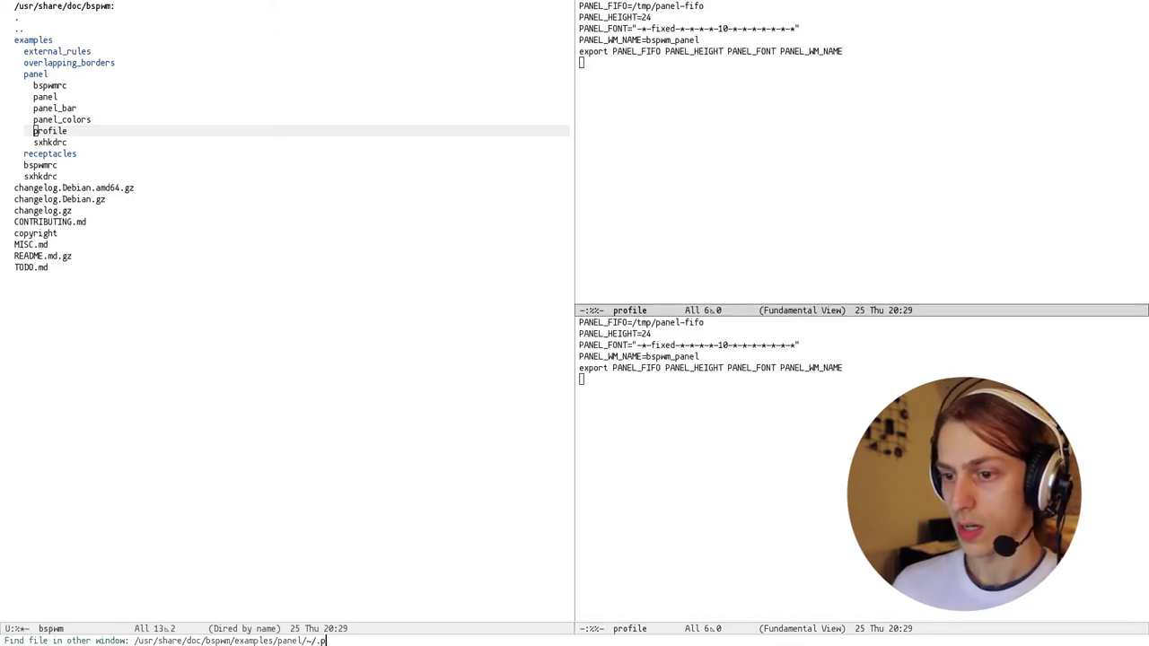
key(Tab)
text(ofile)
key(Tab)
key(Return)
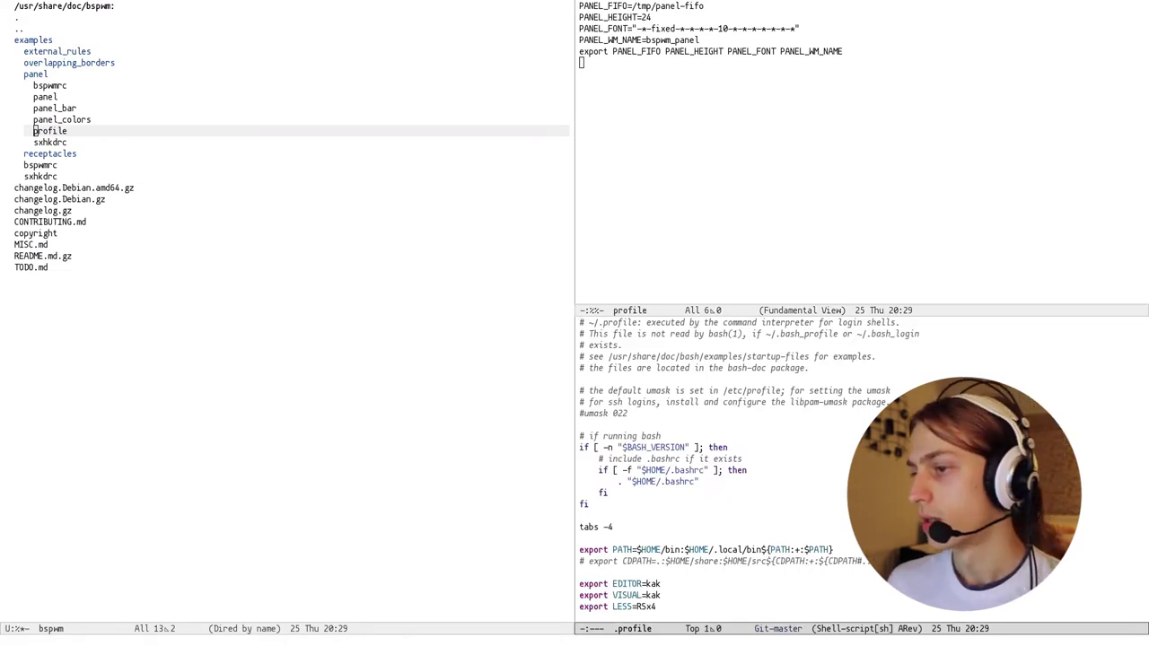
Step: Paste the copied PANEL_ variable lines and their export line at the end of ~/.profile
key(alt+shift+period)
key(ctrl+y)
key(ctrl+p)
key(ctrl+p)
key(ctrl+p)
key(ctrl+p)
key(ctrl+p)
Step: Examine the pasted PANEL_ variable lines in ~/.profile one by one, from PANEL_FIFO to the export line
key(ctrl+shift+e)
key(ctrl+f)
key(ctrl+space)
key(Down)
key(alt+w)
key(ctrl+space)
key(Down)
key(alt+w)
key(Up)
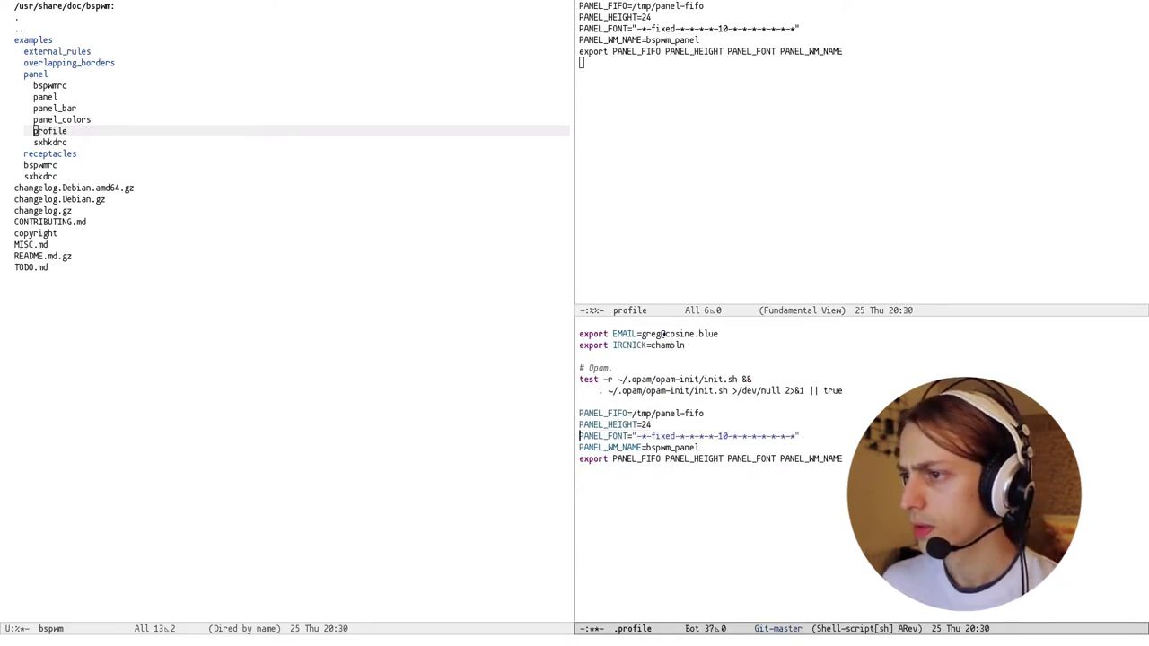
key(ctrl+space)
key(Down)
key(alt+w)
key(ctrl+space)
key(ctrl+e)
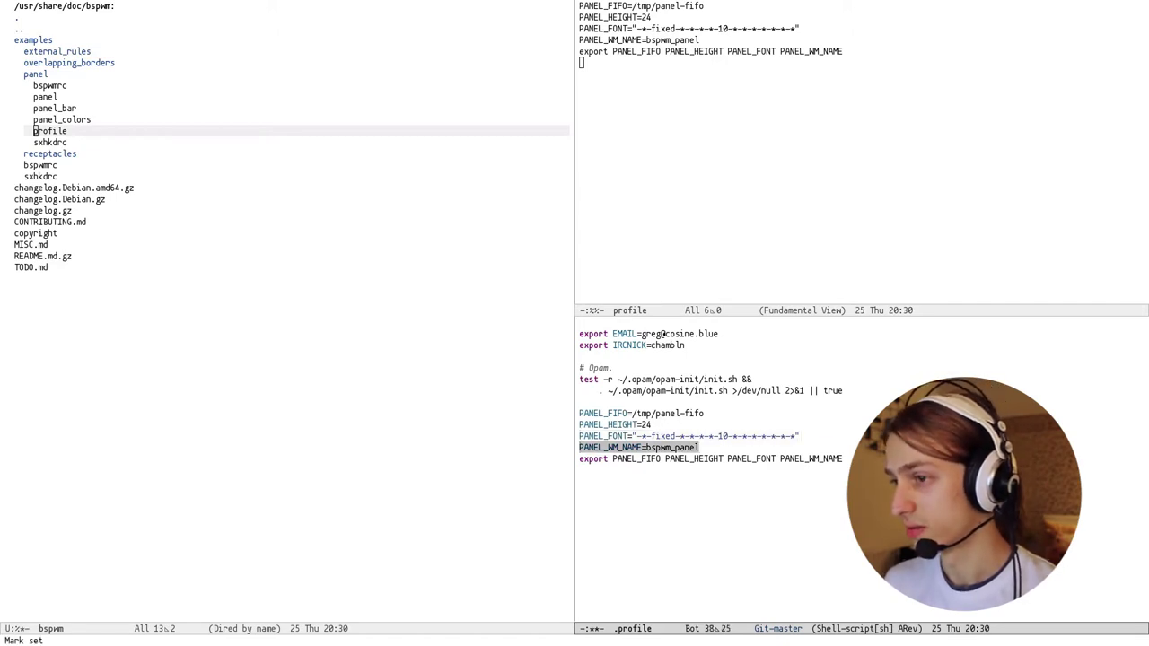
key(alt+w)
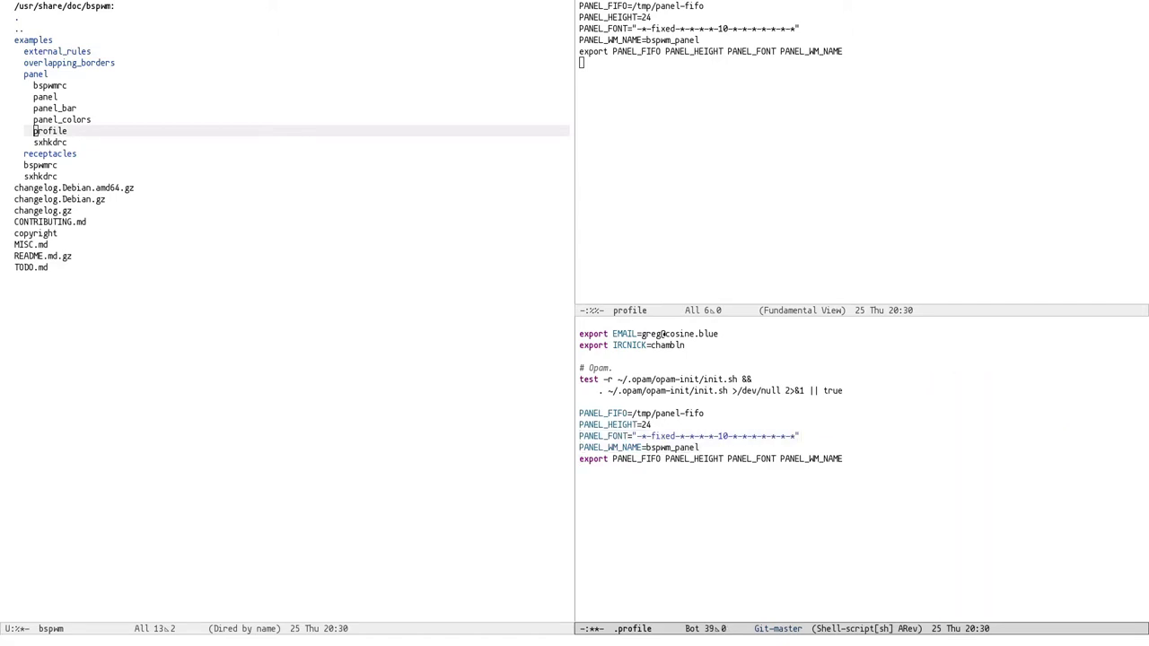
key(Up)
key(ctrl+space)
key(ctrl+e)
key(ctrl+g)
Step: Prefix all four PANEL_ variable assignments in ~/.profile with export using a rectangle insertion
key(ctrl+a)
key(ctrl+p)
key(ctrl+p)
key(ctrl+p)
key(ctrl+x)
key(space)
key(ctrl+n)
key(ctrl+n)
key(ctrl+n)
key(ctrl+x)
text(rtexport)
key(Return)
Step: Delete the separate export line below the PANEL_ assignments and save ~/.profile
key(Down)
key(ctrl+a)
key(ctrl+k)
key(ctrl+x)
key(ctrl+s)
Step: Add the comment "# Panel for bspwm." above the PANEL_ exports and save ~/.profile
key(Up)
key(Up)
key(Up)
key(Up)
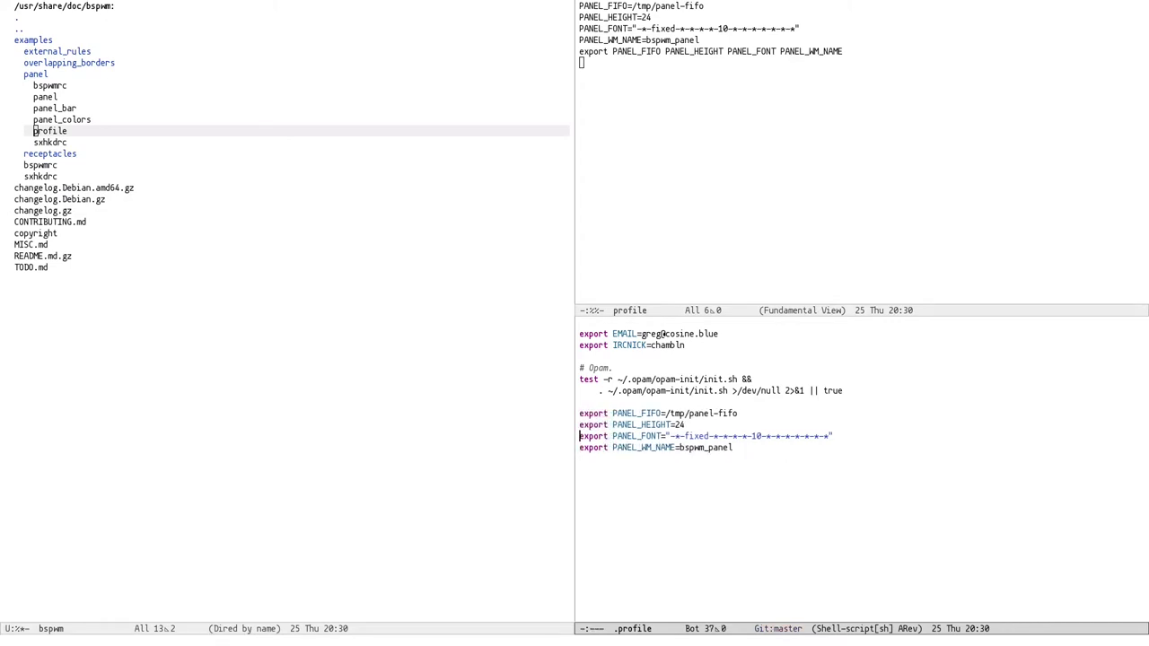
key(ctrl+o)
text(# BS)
text(nel for bspwm.)
key(Down)
key(Down)
key(Down)
key(Down)
key(Down)
key(ctrl+x)
key(ctrl+s)
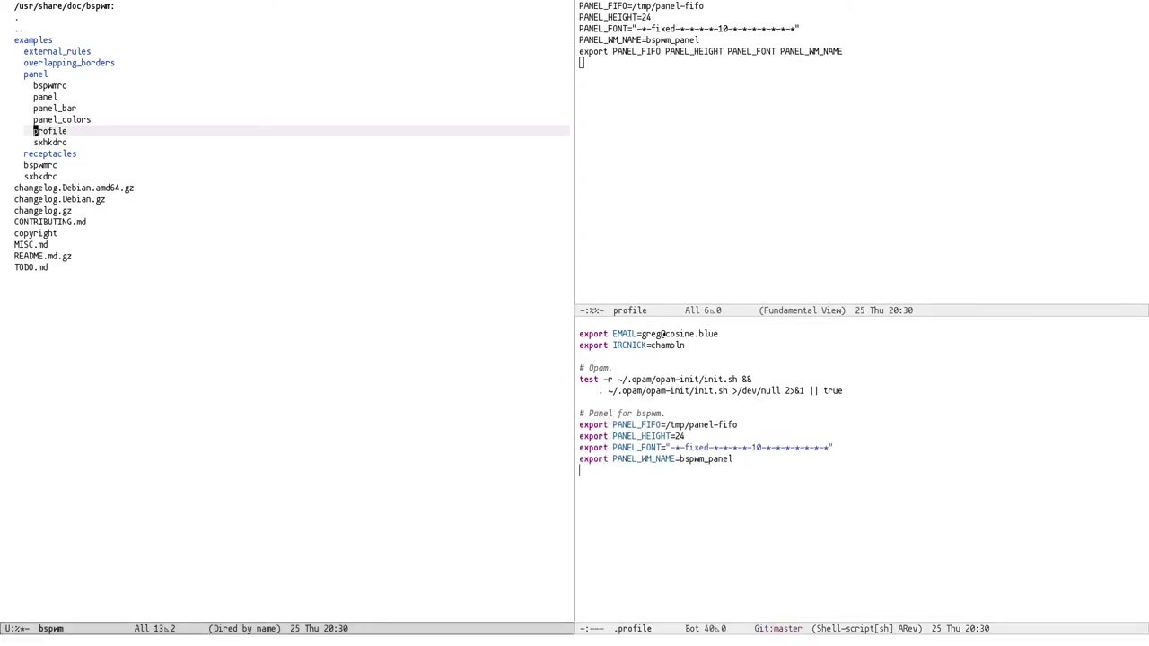
Step: Close the example profile window and view the panel_colors file from the panel example folder
key(p)
key(p)
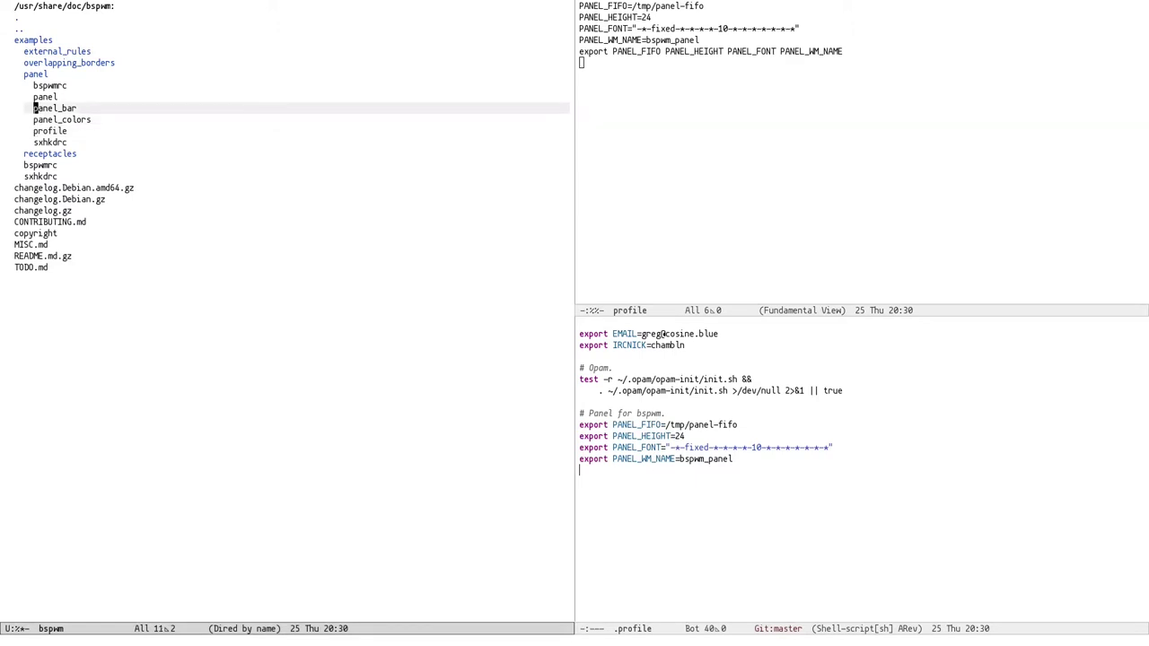
key(ctrl+x)
key(o)
key(q)
key(Down)
key(Up)
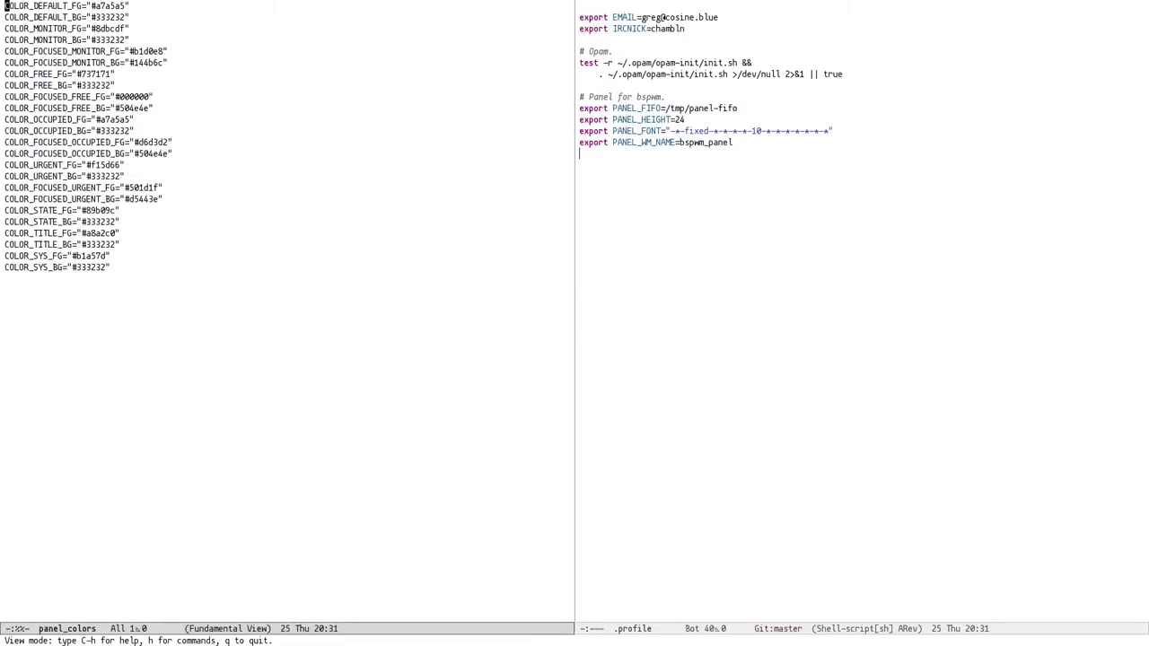
Step: Close panel_colors and view the panel script from the example folder
key(q)
key(Up)
key(Up)
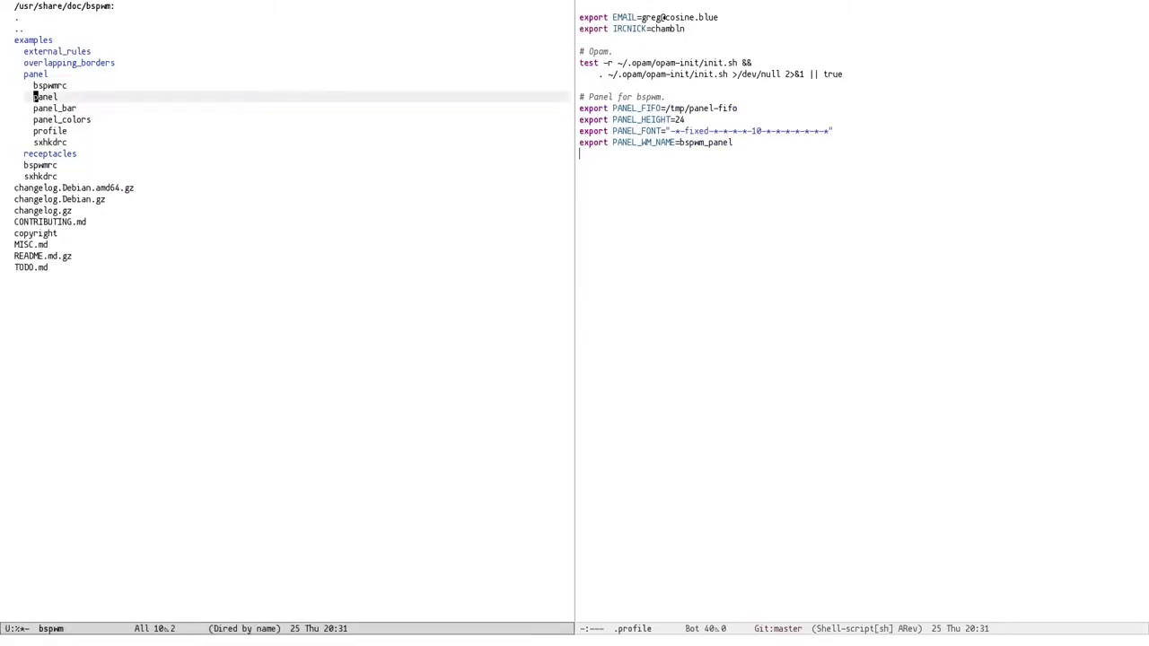
key(v)
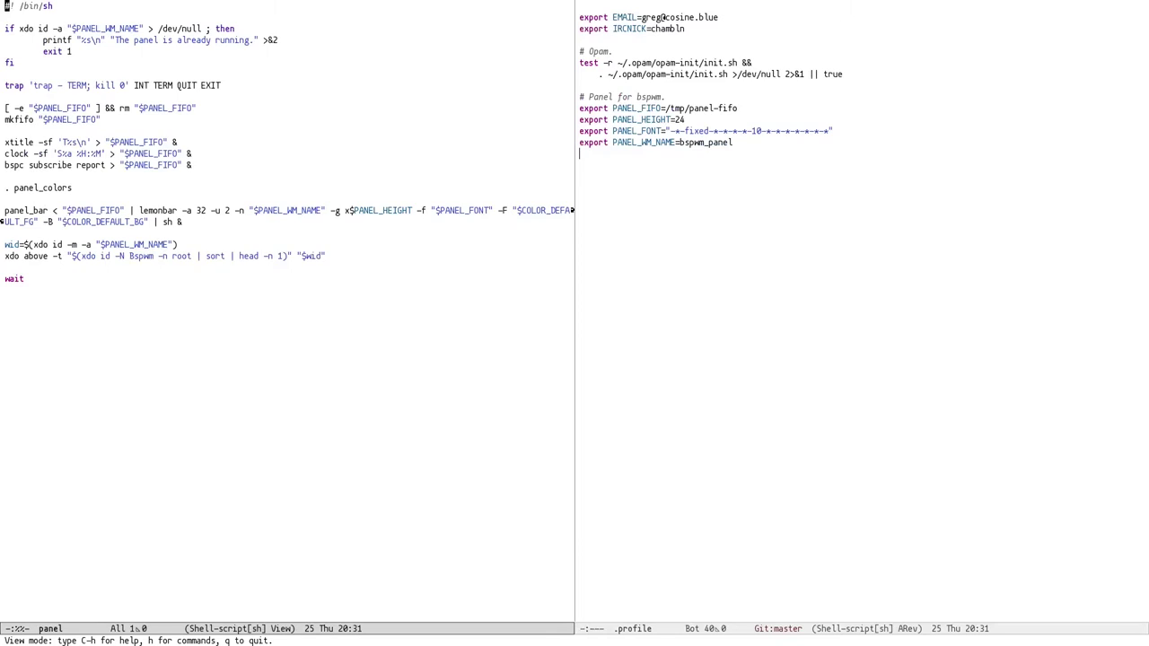
Step: Close the panel script, then expand the receptacles folder to check its files and collapse it again
key(q)
key(Up)
key(Up)
key(Tab)
key(Tab)
key(Down)
key(Down)
key(Down)
key(Up)
key(shift+period)
key(Tab)
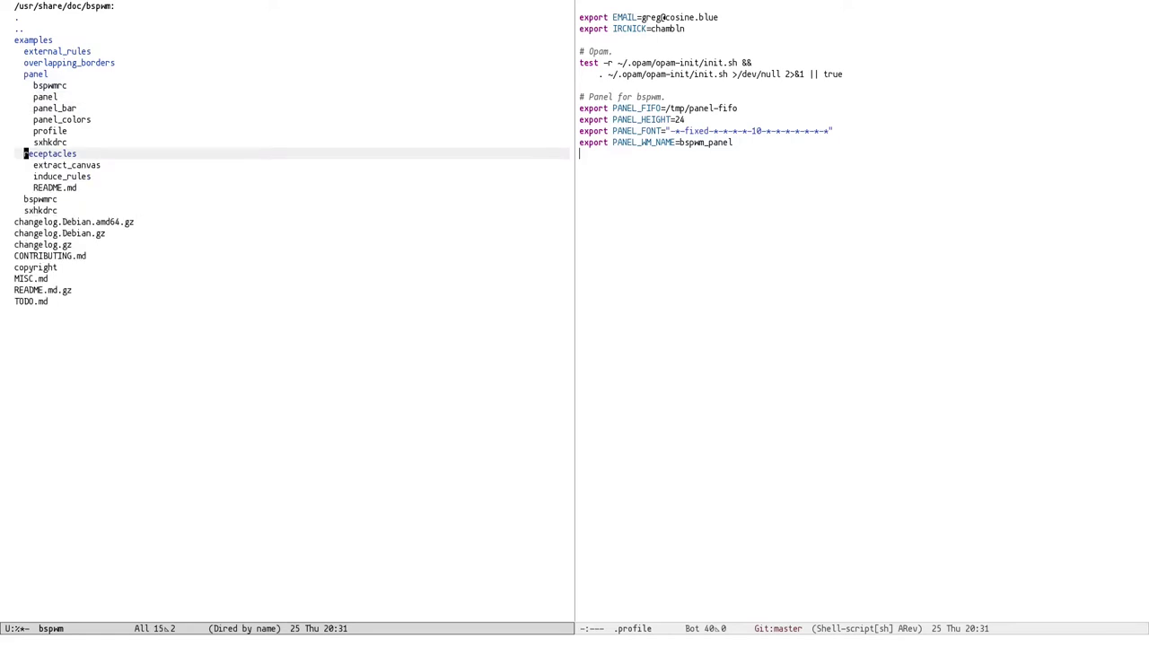
key(Tab)
Step: Look at the example panel script again, then view the panel_bar script
key(Up)
key(Up)
key(Up)
key(Up)
key(Up)
key(Up)
key(Up)
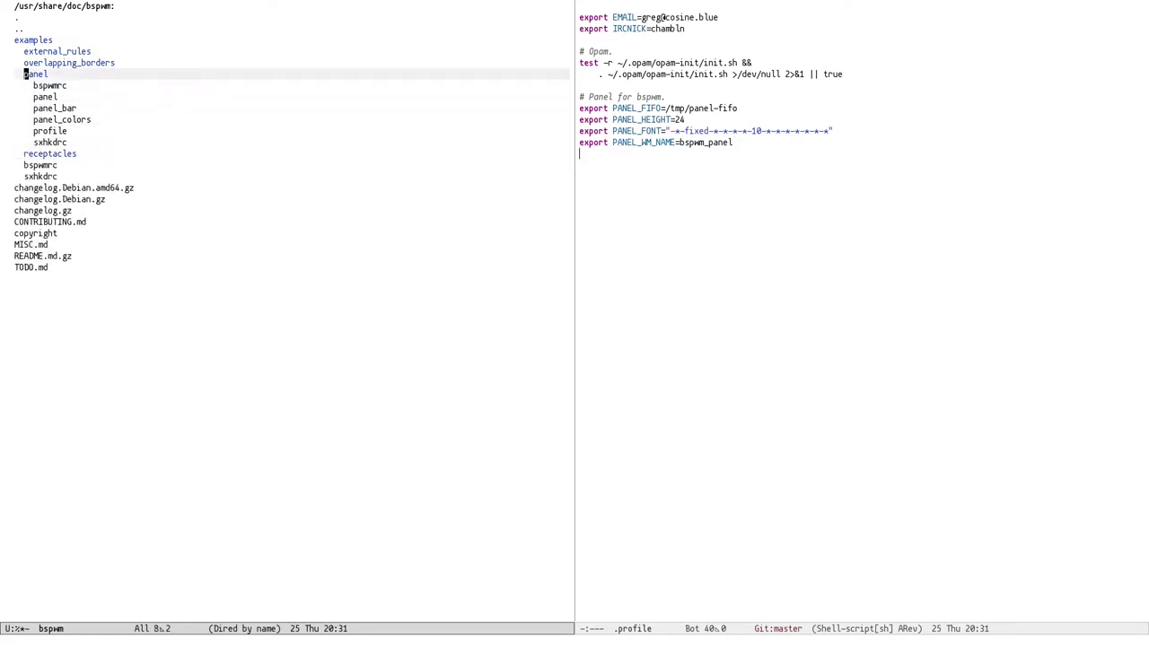
key(Down)
key(Down)
key(v)
key(q)
key(Down)
key(v)
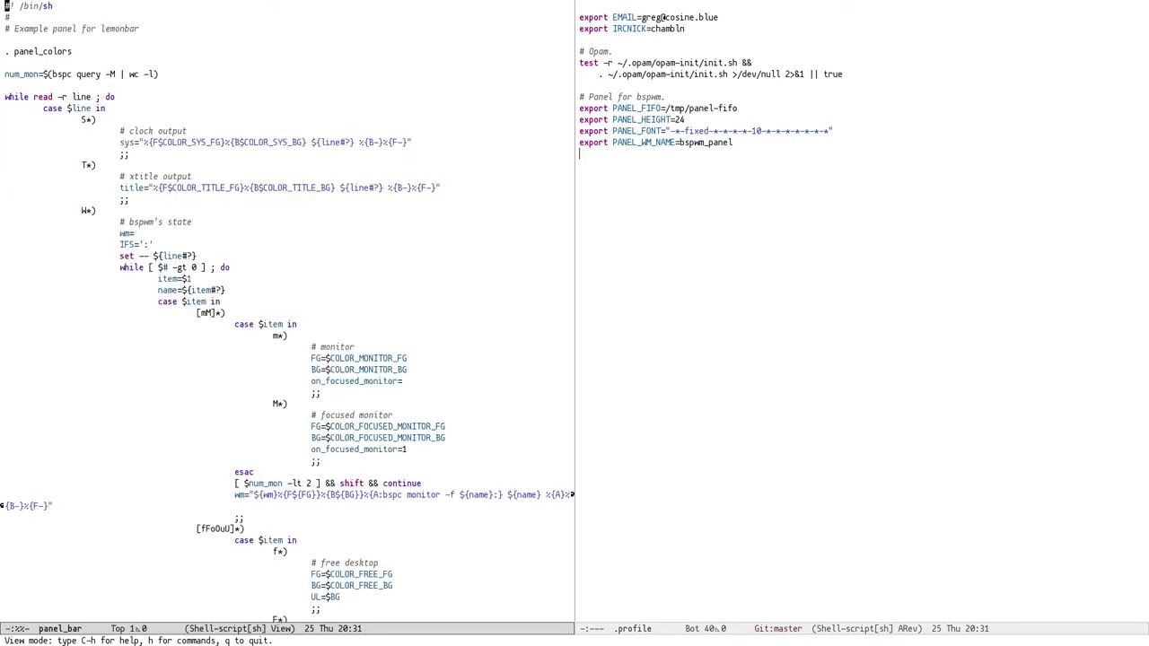
Step: Close panel_bar, keep only the directory window, and view the panel example's bspwmrc
key(q)
key(Up)
key(ctrl+x)
key(1)
key(Up)
key(v)
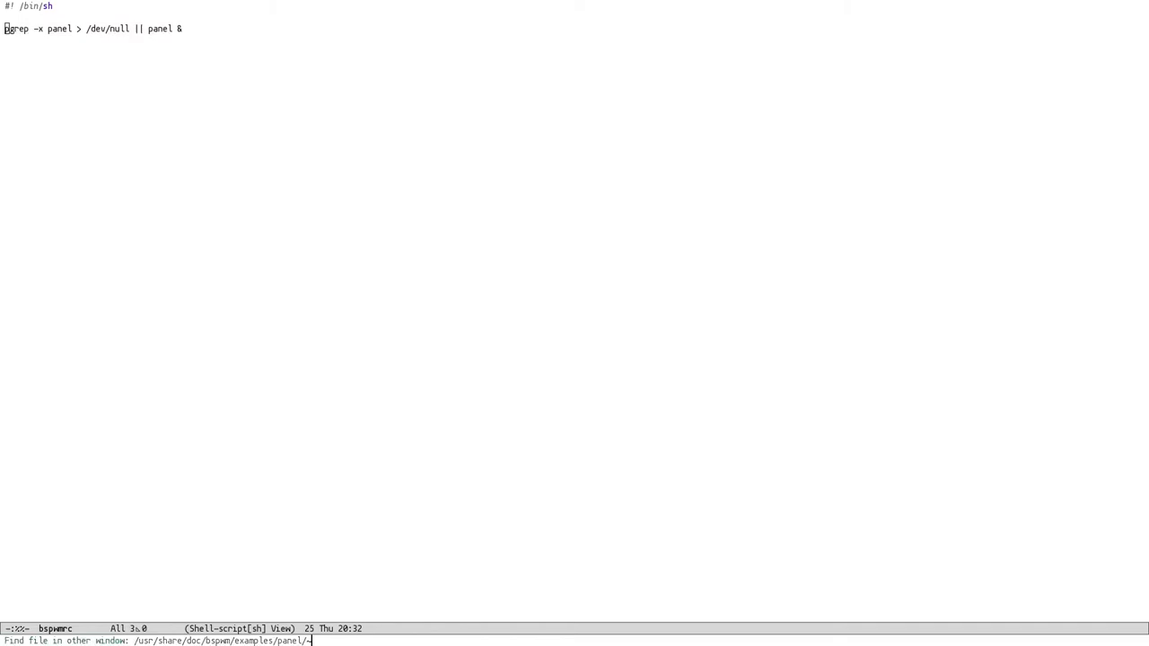
Step: Open ~/.config/bspwm/bspwmrc in a second window beside the example bspwmrc
text(~/.config/bspwm/bspwmrc)
key(Return)
key(ctrl+n)
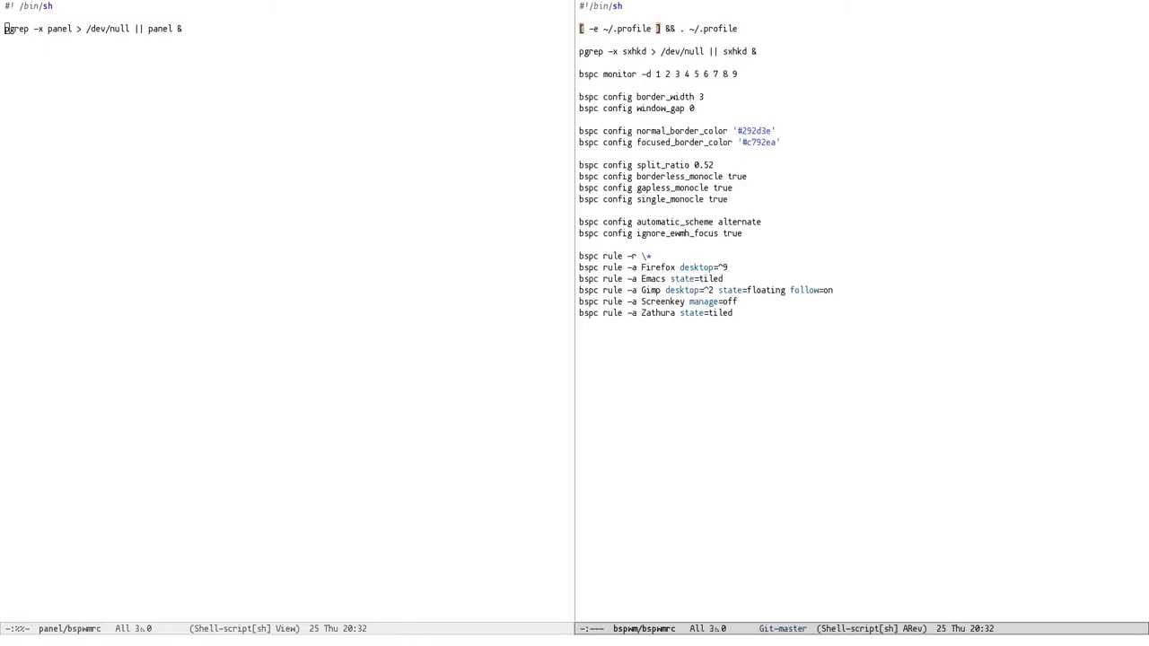
Step: Add the line "pgrep -x panel > /dev/null || panel &" below the sxhkd line in ~/.config/bspwm/bspwmrc and save
key(alt+greater)
key(ctrl+x)
key(ctrl+s)
key(alt+less)
key(ctrl+n)
key(ctrl+n)
key(ctrl+n)
key(ctrl+n)
key(ctrl+n)
key(Return)
key(ctrl+p)
text(pgrep -x )
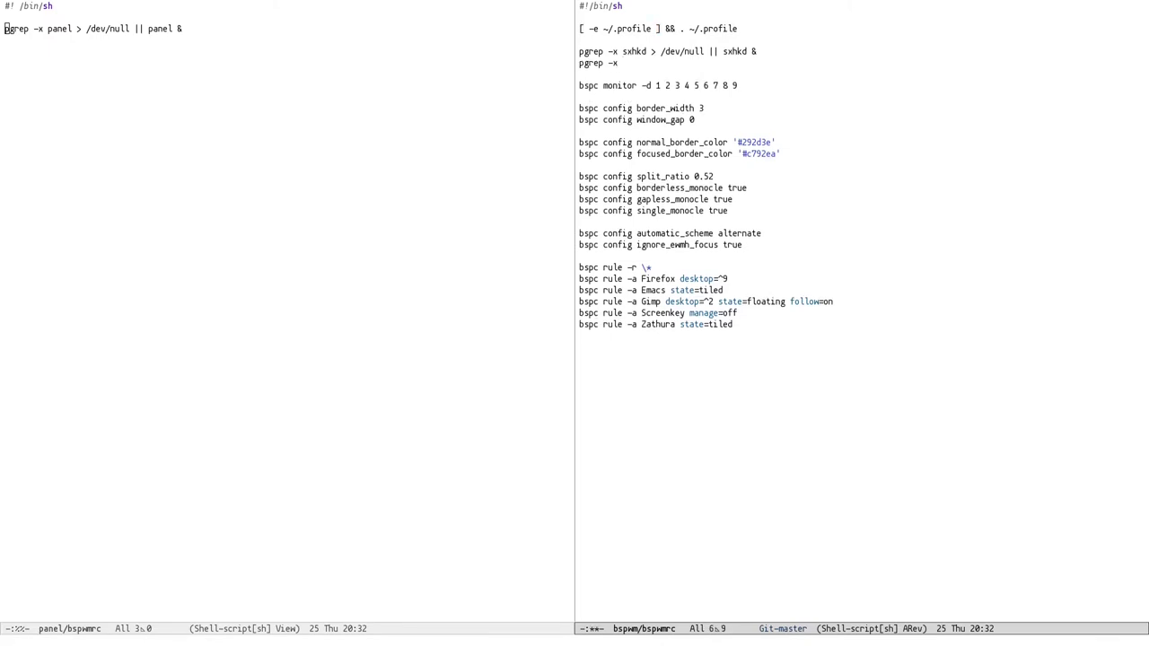
text(panel > /dev/null || panel &)
key(ctrl+x)
key(ctrl+s)
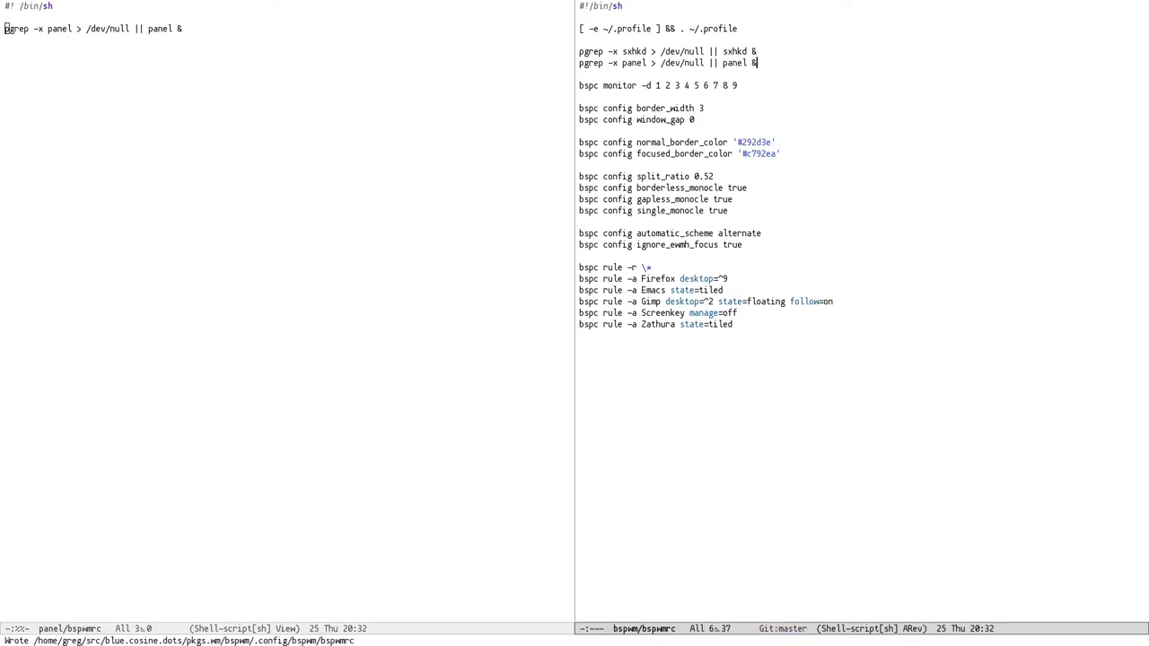
key(ctrl+x)
key(ctrl+s)
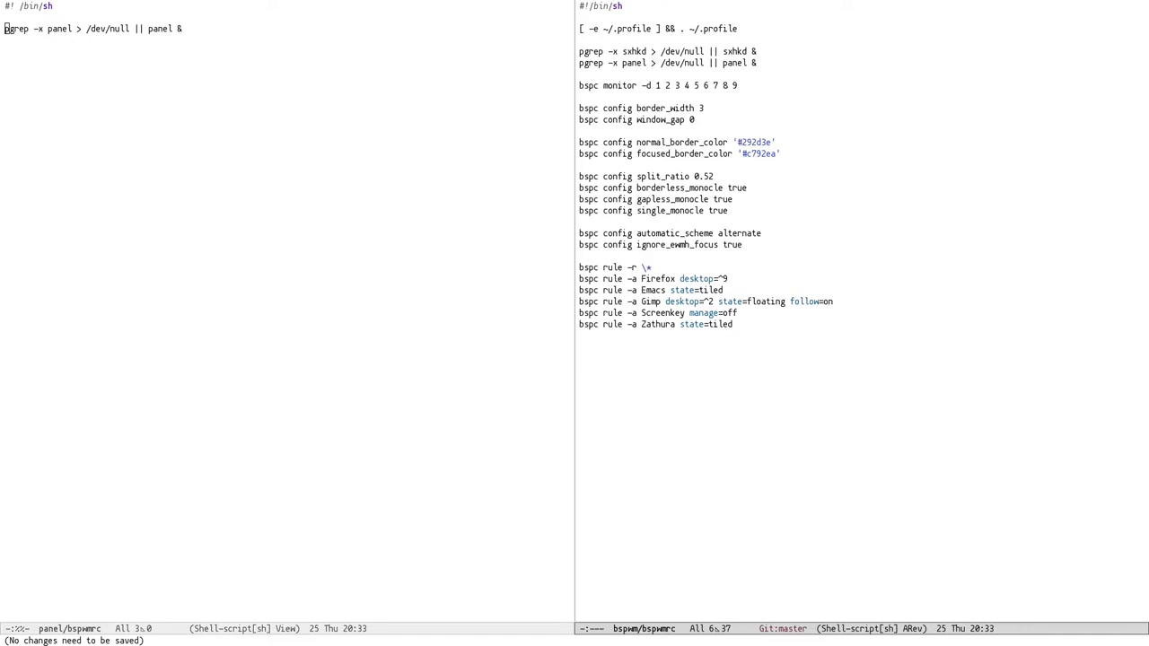
Step: Examine the panel launch line in the personal bspwmrc, focusing on the panel command it runs
key(ctrl+a)
key(ctrl+space)
key(ctrl+e)
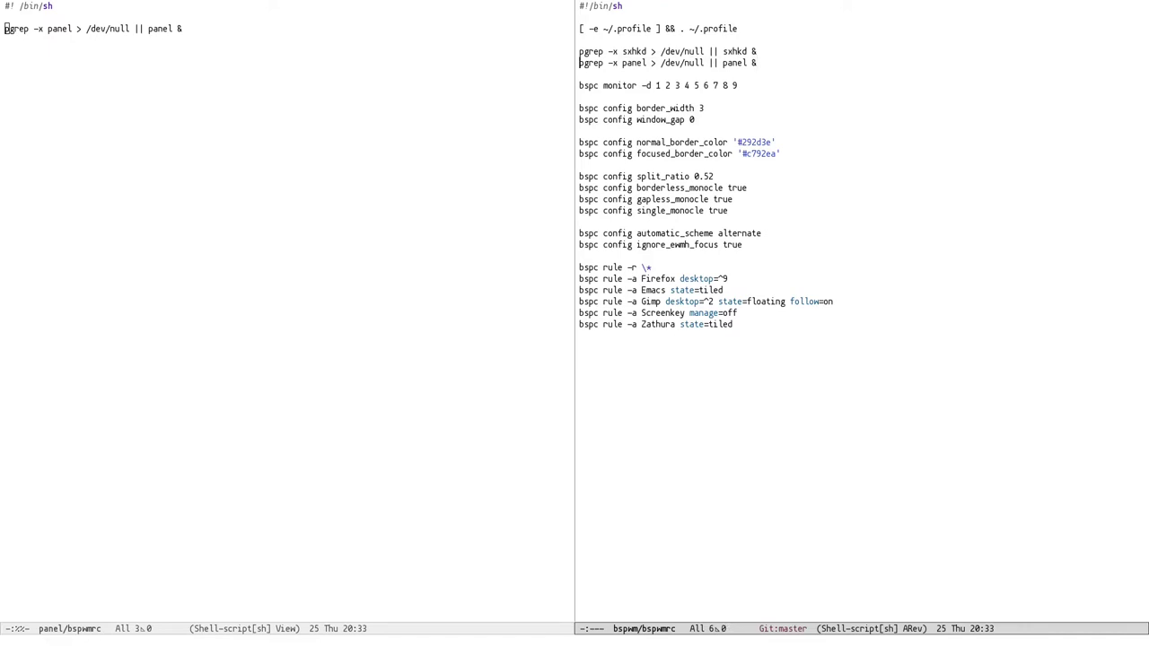
key(ctrl+g)
key(alt+b)
key(ctrl+space)
key(alt+f)
key(alt+w)
key(alt+b)
key(ctrl+space)
key(alt+f)
key(alt+w)
key(ctrl+x)
key(ctrl+s)
key(alt+x)
text(copy-file)
key(Return)
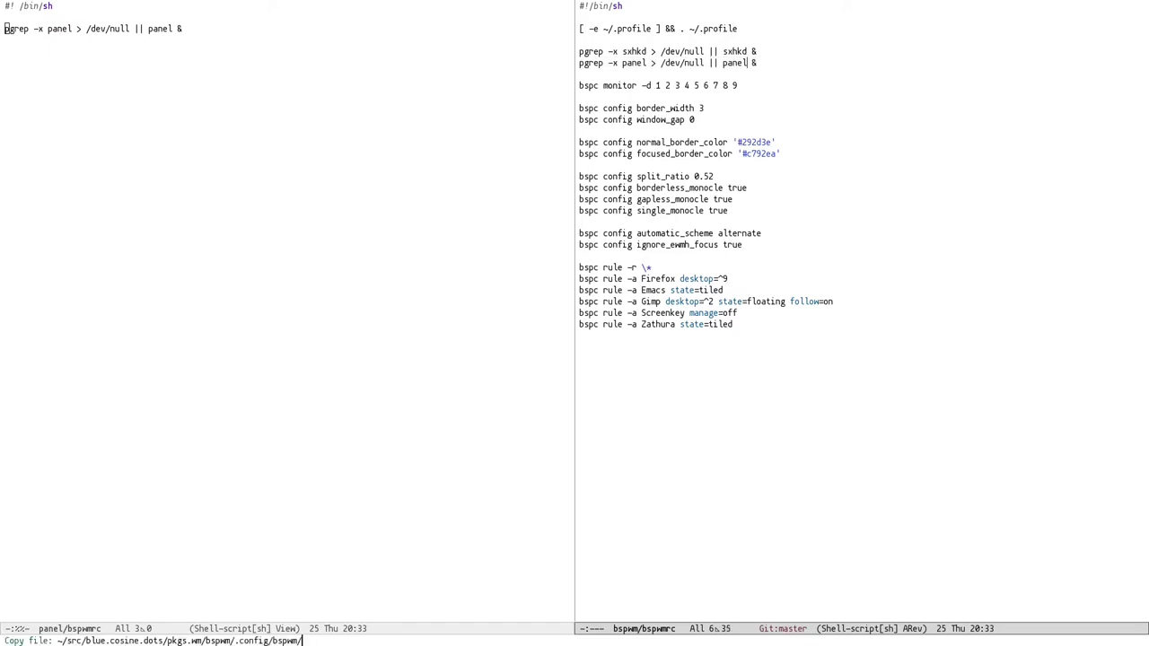
key(ctrl+g)
Step: Return to the example directory, copy panel, panel_bar and panel_colors to ~/bin, and clear all marks
key(ctrl+x)
key(o)
key(q)
key(n)
key(m)
key(m)
key(m)
key(p)
key(p)
key(v)
key(q)
key(n)
key(n)
key(p)
key(p)
key(shift+c)
text(~/bin)
key(Return)
key(shift+u)
Step: Open the ~/bin directory and mark the copied panel, panel_bar and panel_colors scripts
key(ctrl+x)
key(ctrl+f)
text(b~/bin)
key(Return)
key(ctrl+s)
text(panel)
key(Return)
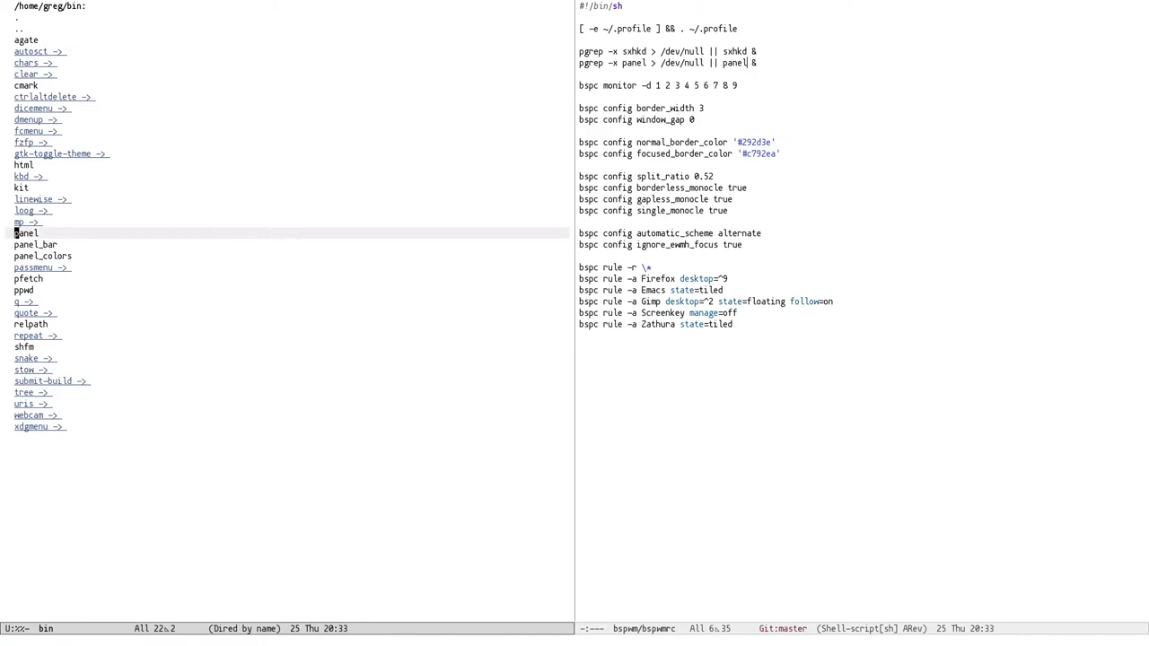
key(m)
key(m)
key(m)
key(ctrl+p)
key(ctrl+p)
key(ctrl+p)
key(ctrl+n)
Step: Try to launch panel directly as an asynchronous shell command from ~/bin
key(alt+shift+7)
text(panel)
key(Return)
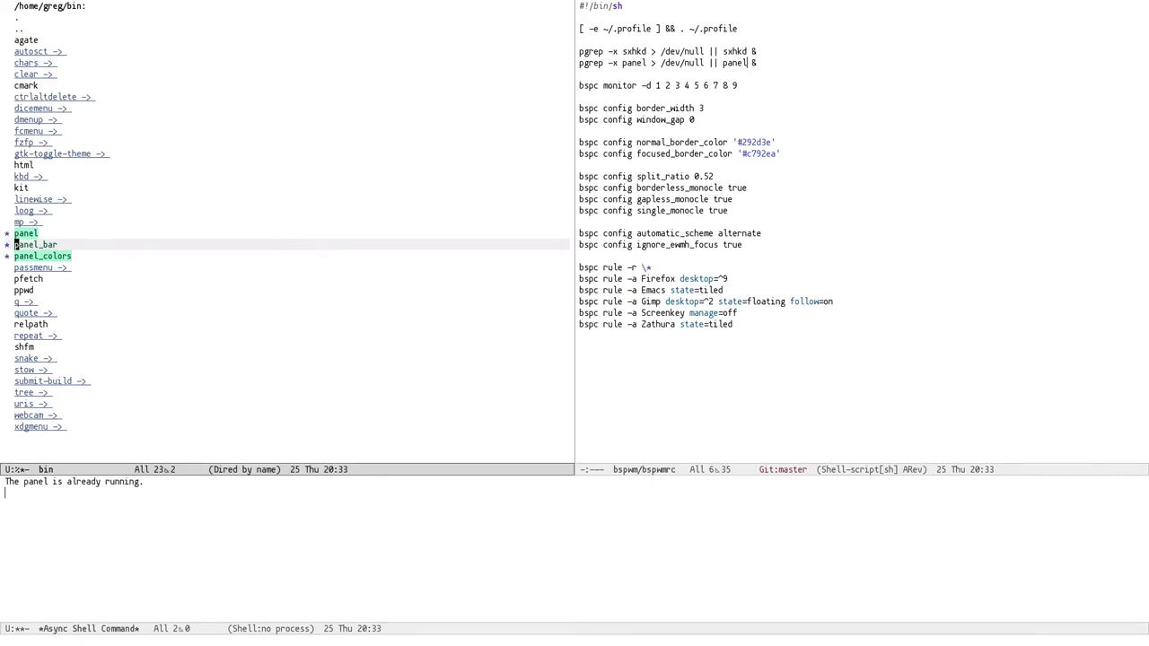
Step: Open the panel script from ~/bin and examine the xdo condition guarding its "already running" message
key(Up)
key(Return)
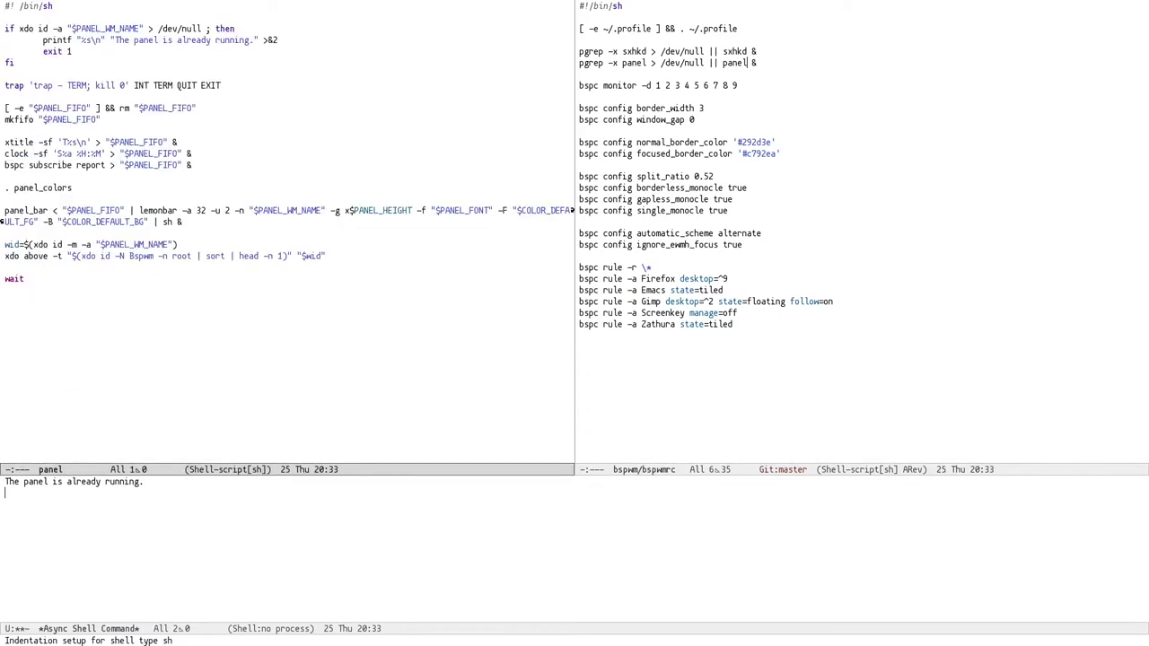
key(ctrl+s)
text(already)
key(ctrl+p)
key(ctrl+a)
key(ctrl+space)
key(ctrl+e)
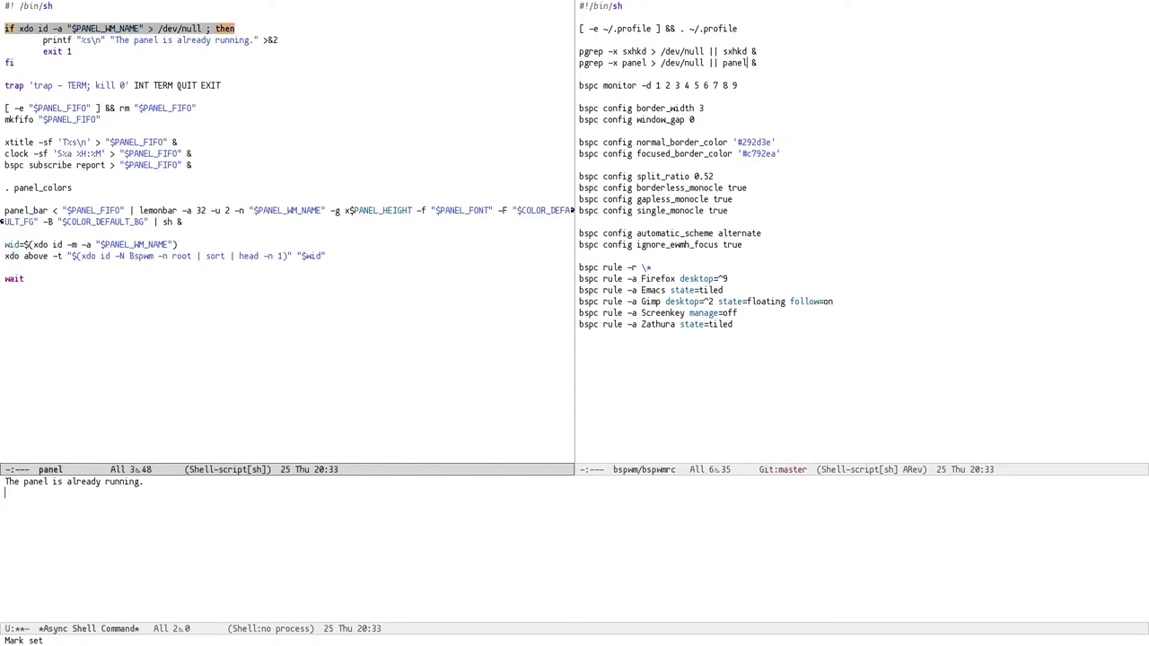
key(ctrl+g)
key(ctrl+a)
key(alt+f)
key(alt+f)
key(alt+b)
key(alt+exclam)
key(ctrl+g)
key(ctrl+x)
key(ctrl+s)
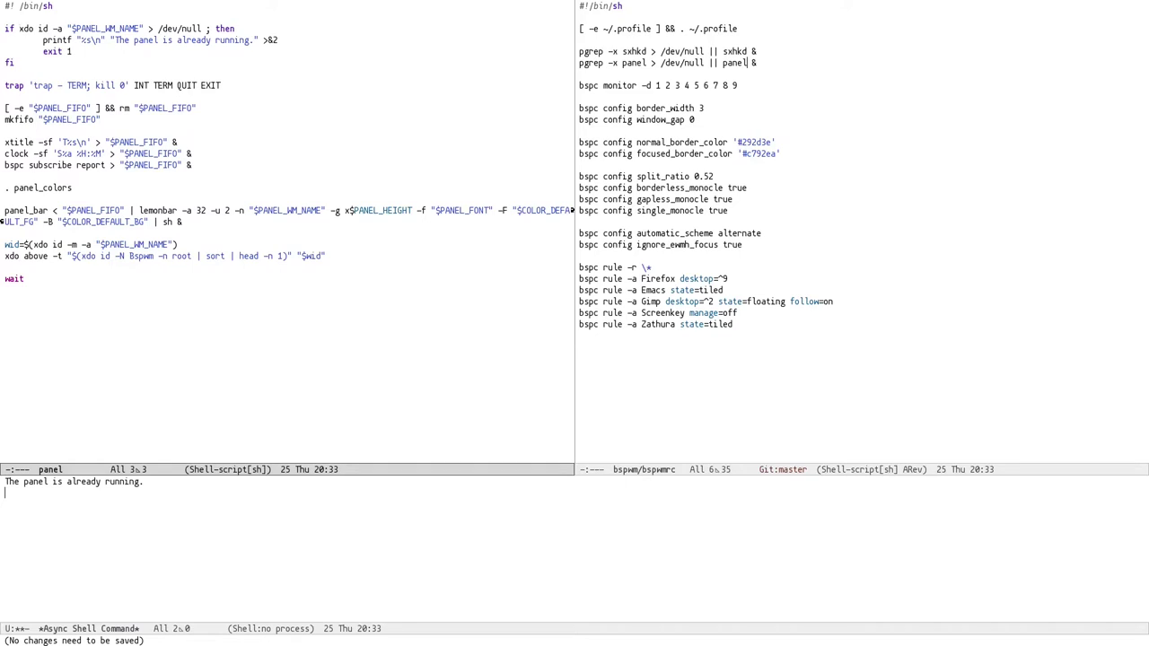
Step: Run sh -c '. ~/.profile && panel' as an asynchronous shell command and inspect the clock and xtitle lines in its output
key(alt+&)
text(sh -c ')
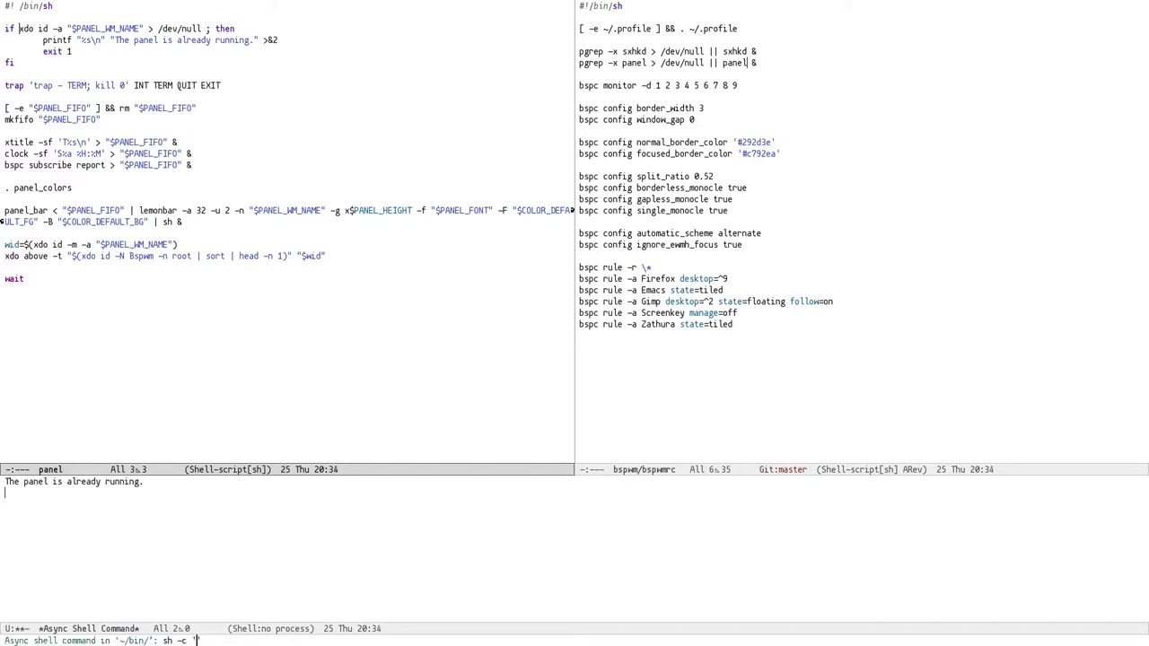
text(. ~/.profile && panel)
key(Return)
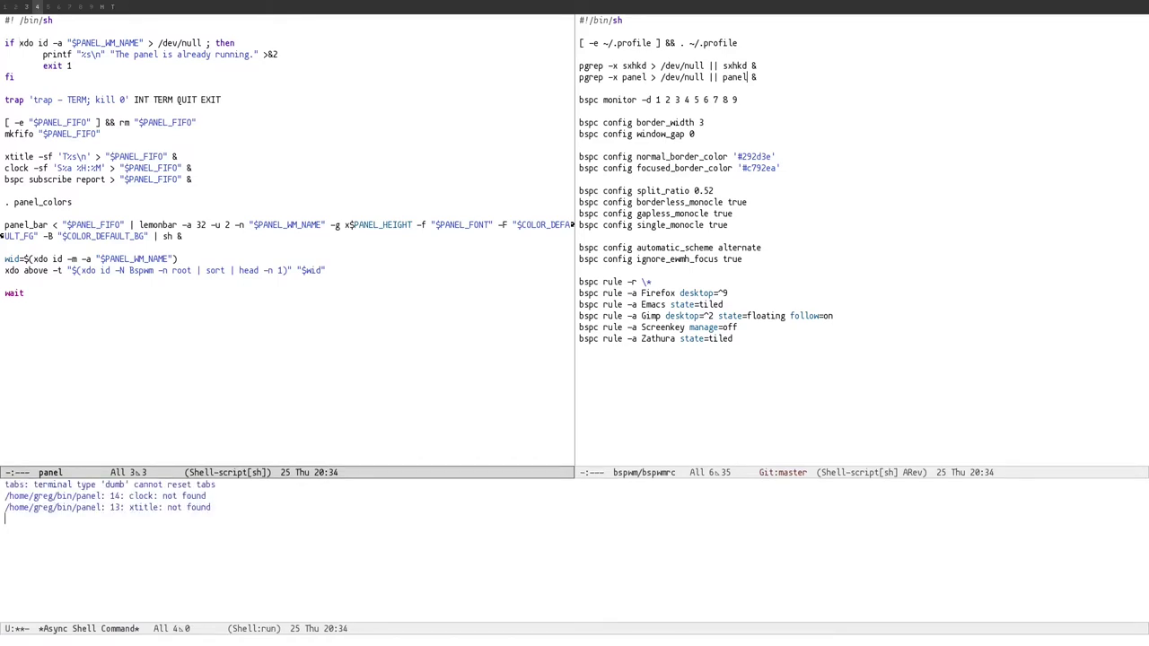
double_click(141, 495)
double_click(147, 507)
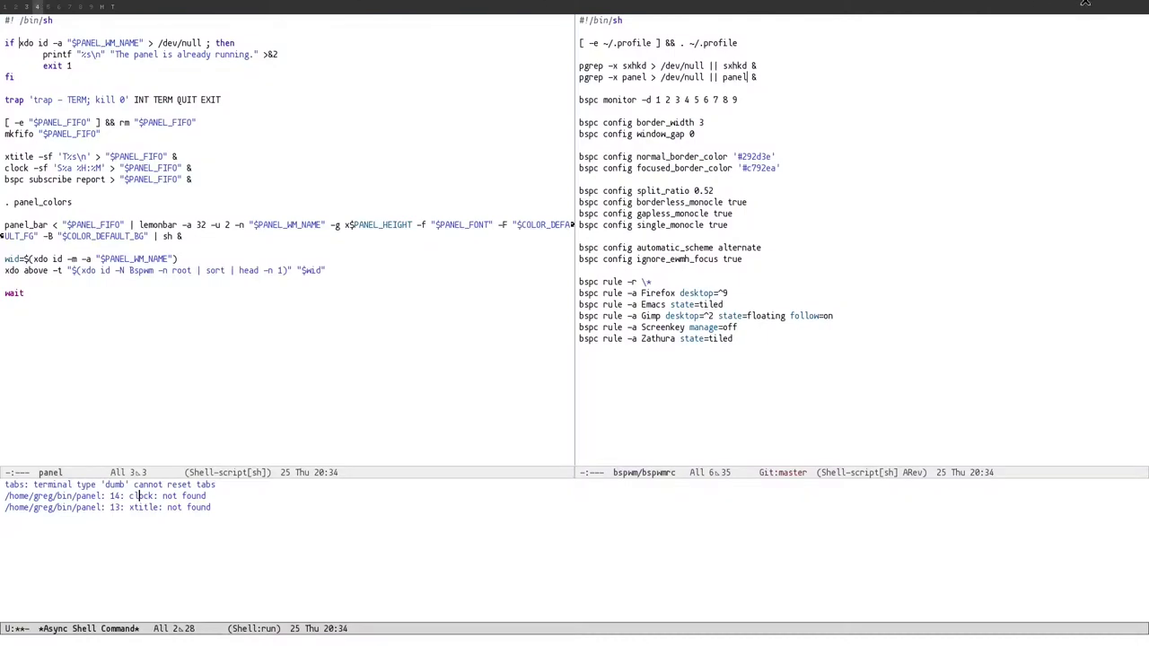
Step: Test the panel's desktop switching with desktops 8 and 5, returning to desktop 4 and the panel script
click(82, 3)
click(49, 4)
click(37, 4)
click(190, 311)
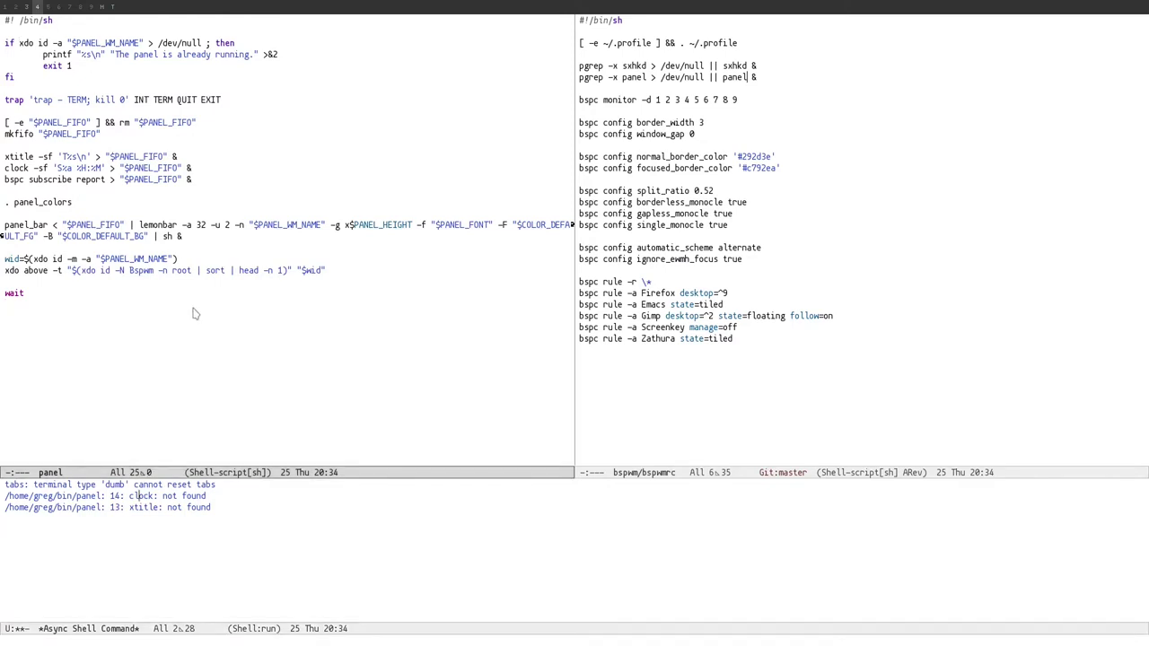
Step: Return to the personal bspwmrc and examine its settings from the end up to the sxhkd launch line
click(731, 430)
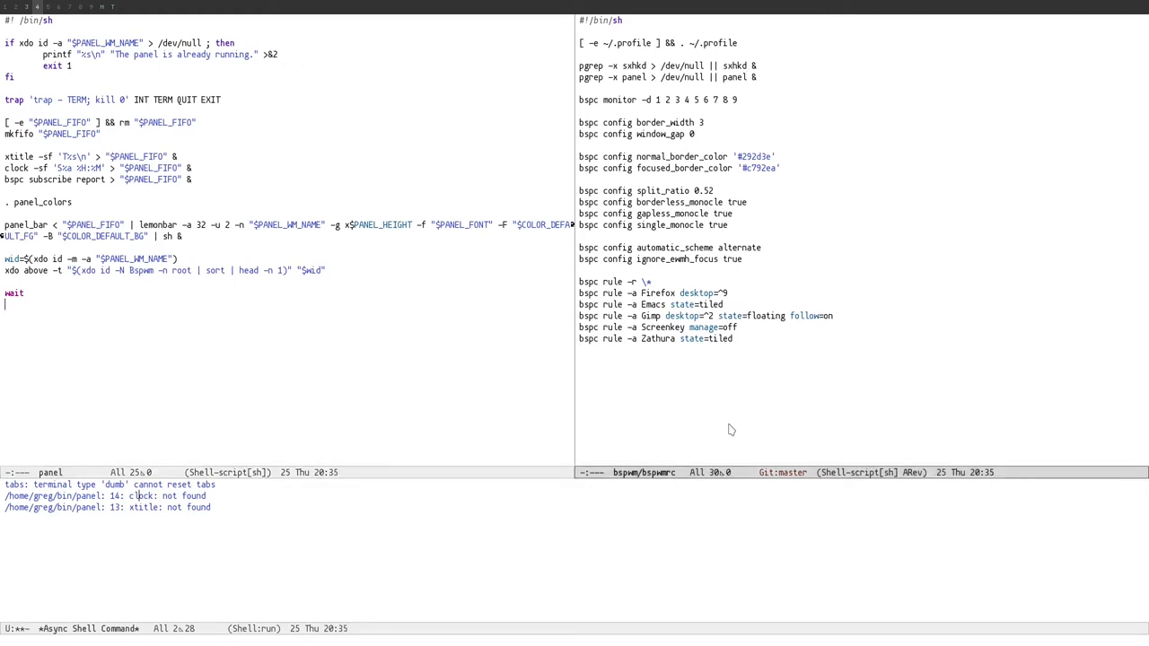
key(ctrl+x)
key(ctrl+f)
text(bspwmrc)
key(Return)
key(ctrl+space)
key(Up)
key(Up)
key(Up)
key(Up)
key(Up)
key(Up)
key(Up)
key(Up)
key(Up)
key(Up)
key(Up)
key(Up)
key(Up)
key(Up)
key(Up)
key(Up)
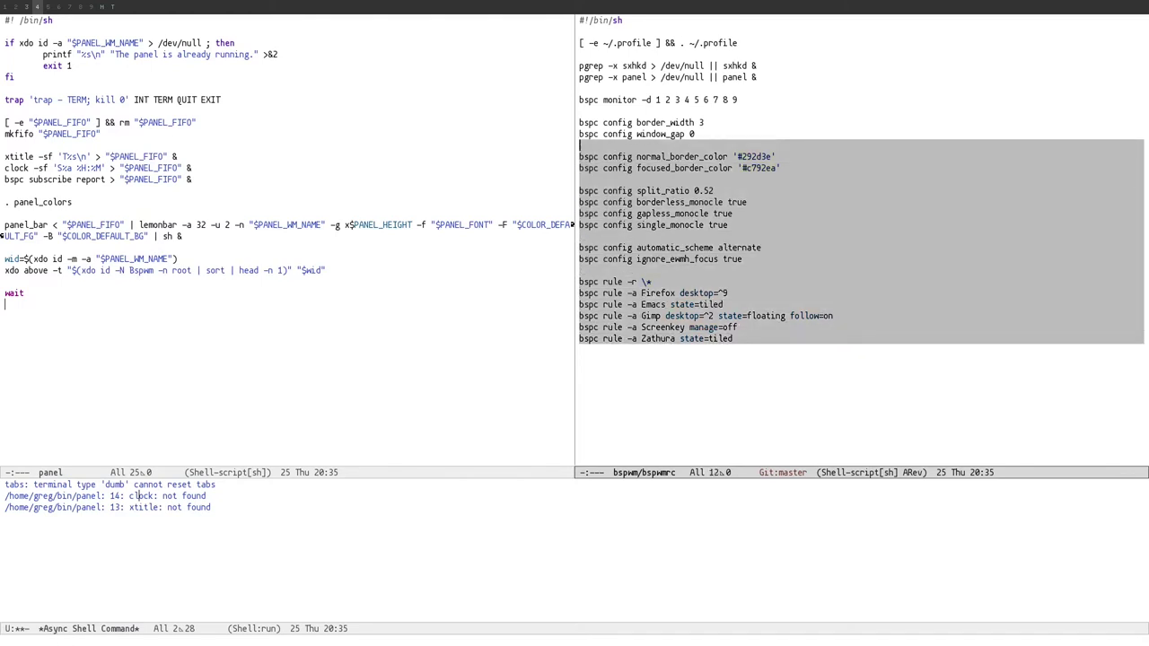
key(ctrl+p)
key(ctrl+p)
key(ctrl+p)
key(ctrl+g)
key(ctrl+p)
key(ctrl+space)
key(ctrl+n)
key(ctrl+n)
key(ctrl+g)
key(ctrl+n)
key(ctrl+p)
key(ctrl+p)
key(ctrl+p)
key(ctrl+space)
key(ctrl+n)
key(ctrl+n)
key(ctrl+n)
key(ctrl+n)
key(alt+shift+period)
key(ctrl+g)
key(ctrl+p)
key(ctrl+p)
key(ctrl+p)
key(ctrl+p)
key(Up)
key(Up)
key(Up)
key(Up)
key(Up)
key(ctrl+p)
key(ctrl+p)
key(ctrl+p)
key(ctrl+p)
key(ctrl+p)
key(ctrl+p)
key(ctrl+p)
key(ctrl+p)
key(ctrl+p)
key(ctrl+p)
key(ctrl+p)
key(ctrl+p)
key(ctrl+p)
key(ctrl+p)
key(ctrl+p)
key(ctrl+p)
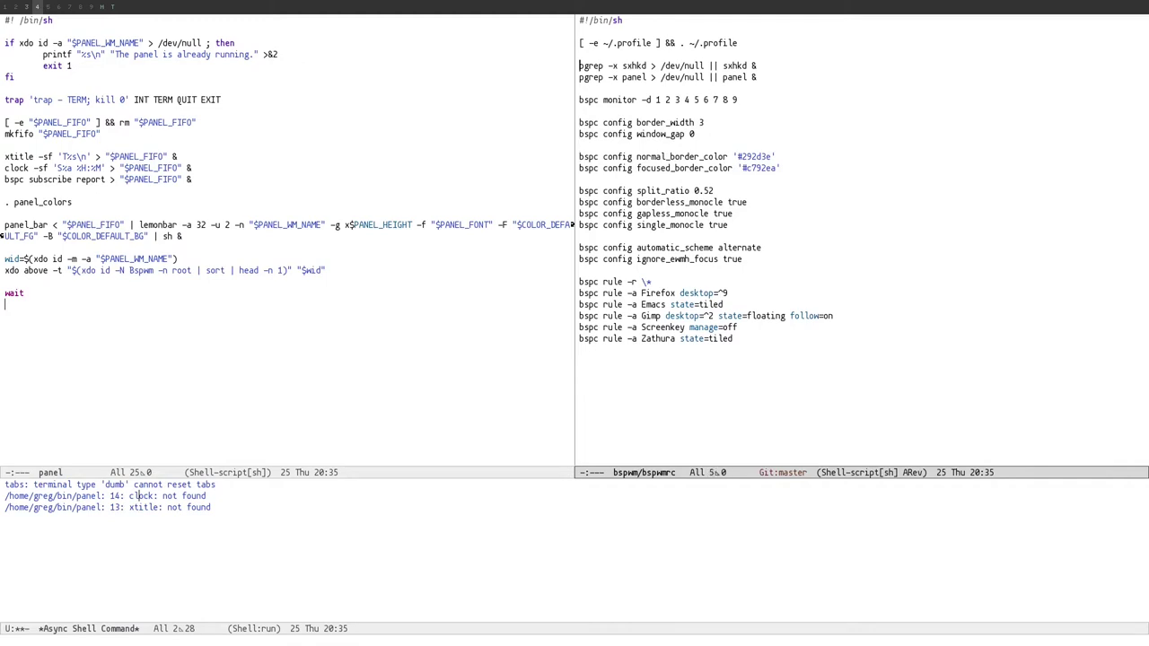
Step: Examine the line launching panel in the personal bspwmrc, save the file, and highlight the panel command
key(ctrl+n)
key(ctrl+shift+e)
key(ctrl+a)
key(ctrl+shift+e)
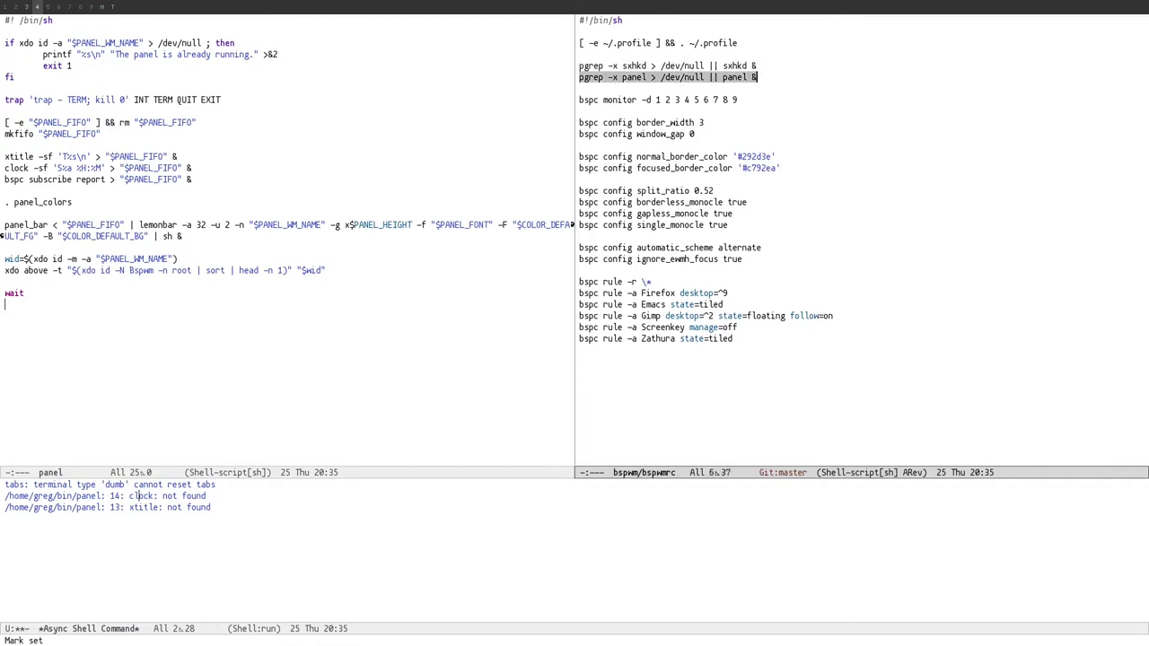
key(ctrl+x)
key(ctrl+s)
key(alt+b)
key(alt+f)
key(alt+shift+b)
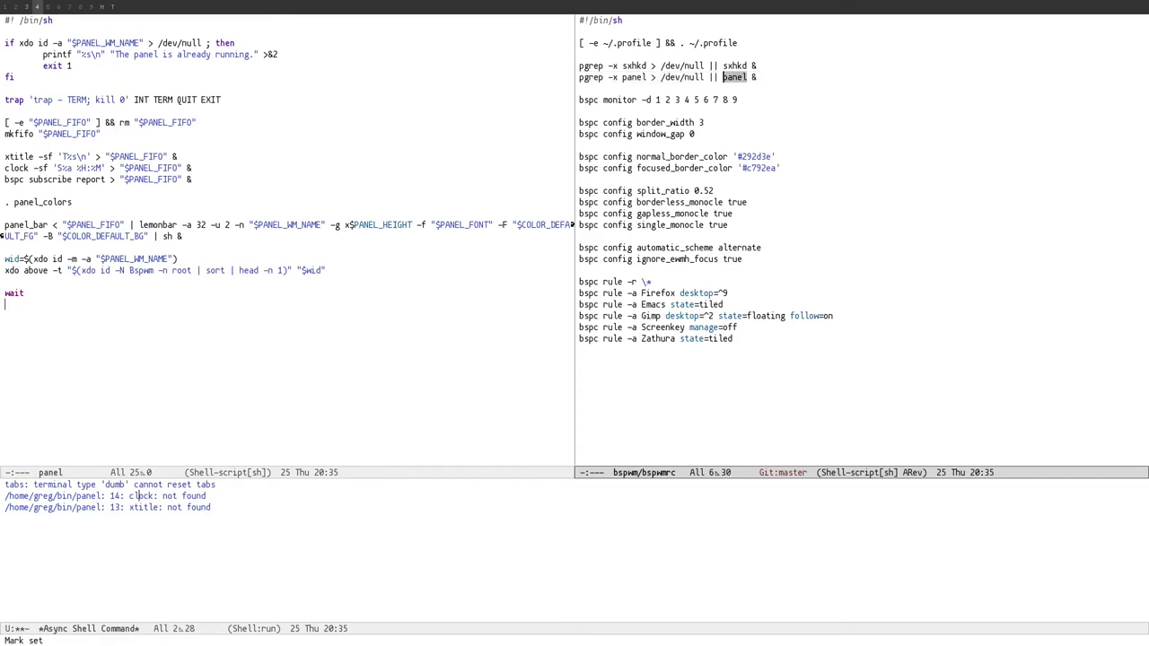
key(ctrl+g)
Step: Open the packaged example script /usr/share/doc/bspwm/examples/panel/panel
key(ctrl+x)
key(ctrl+f)
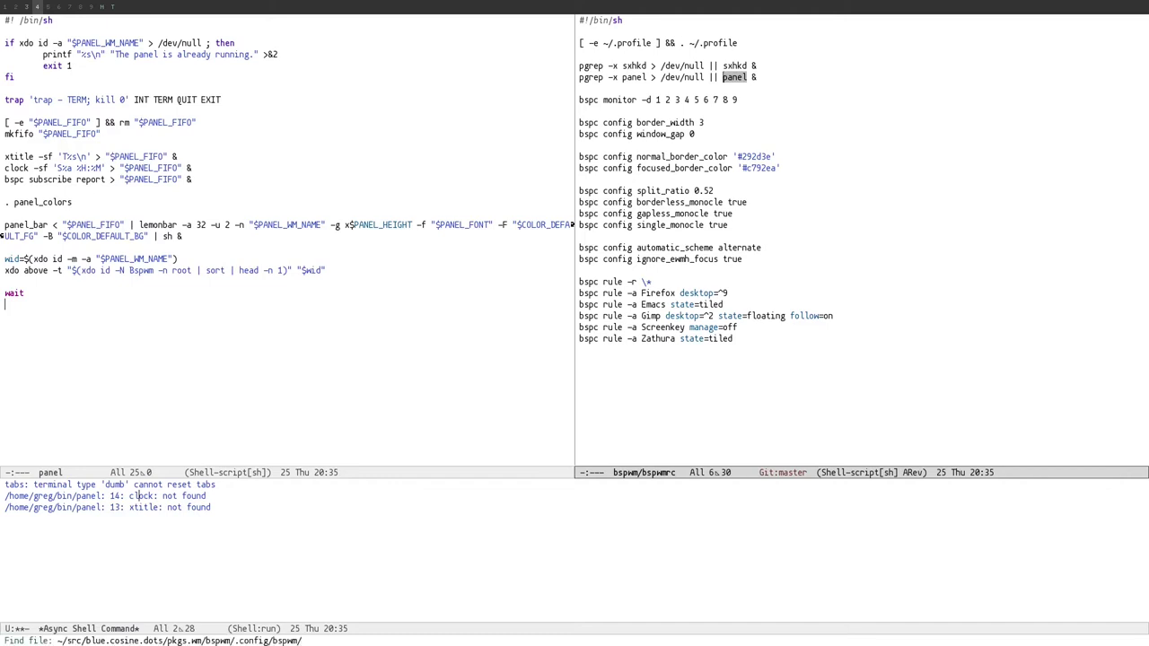
text(/usr/share)
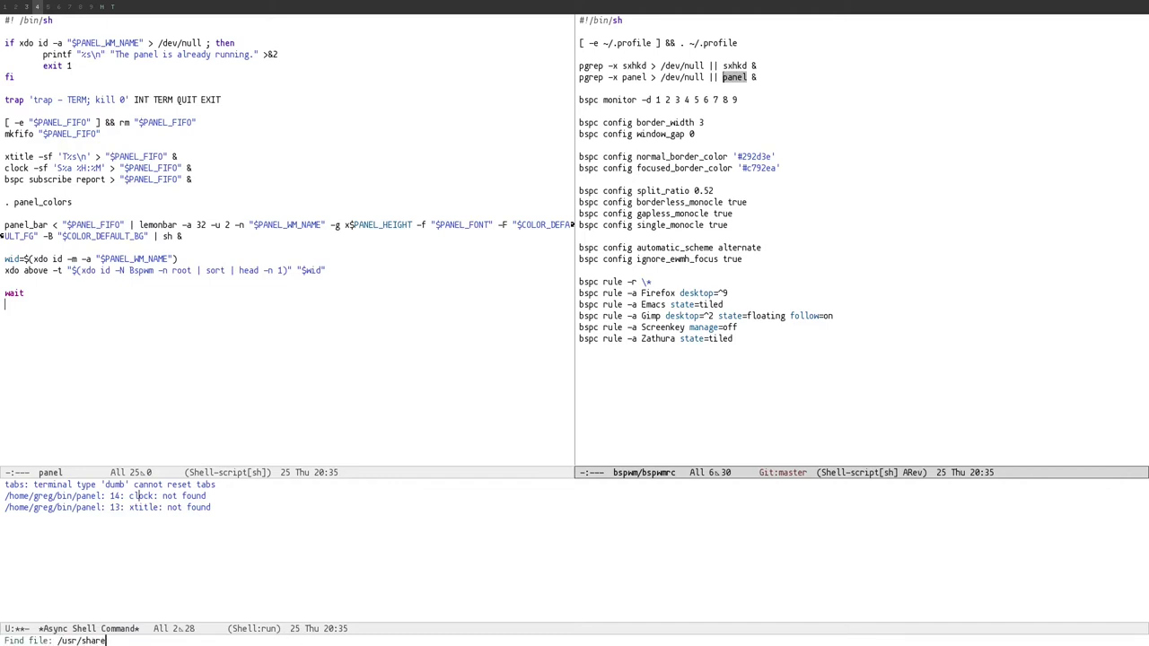
text(/doc/bspwm/)
key(Tab)
text(e)
key(Tab)
text(panel)
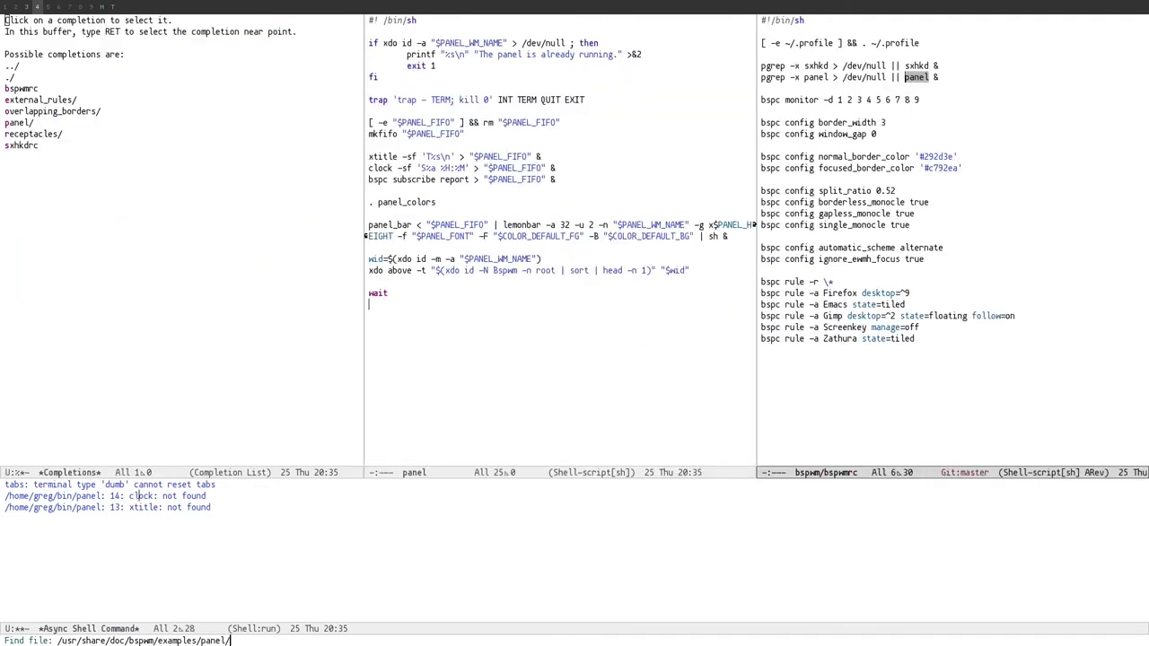
key(Tab)
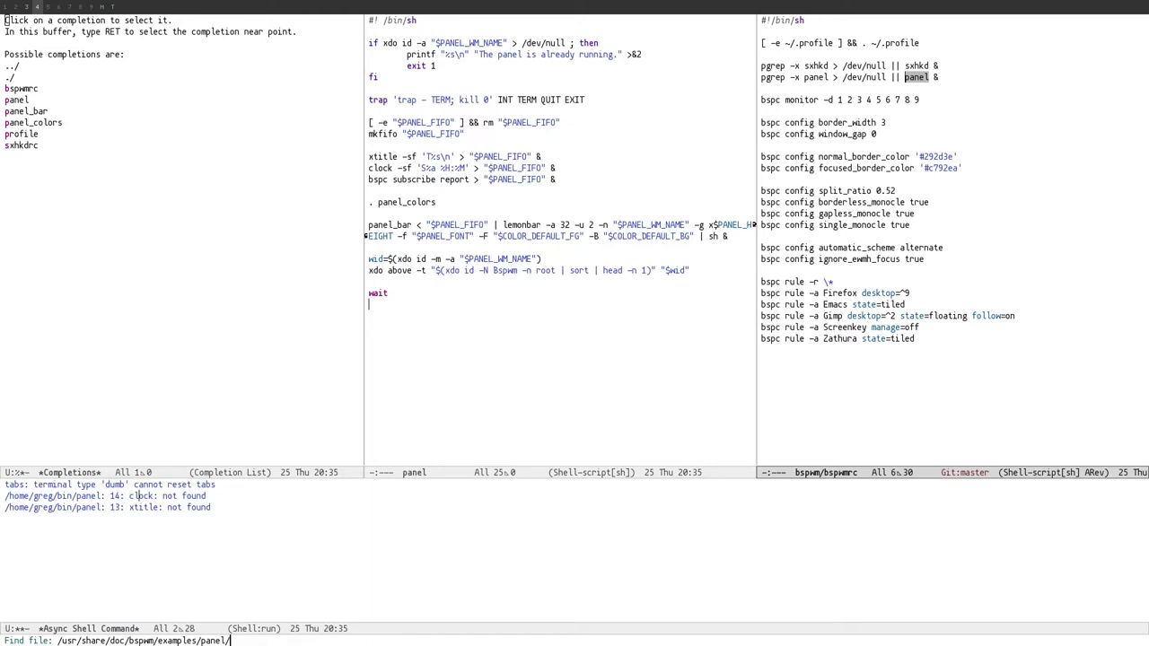
text(panel)
key(Return)
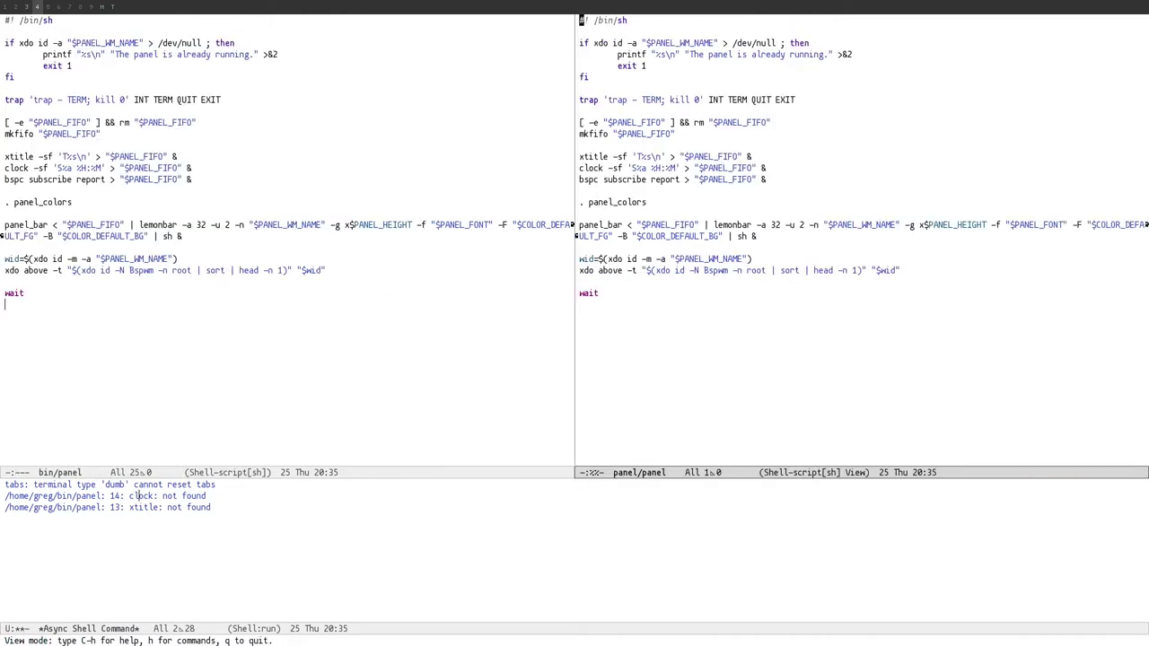
Step: Examine the example panel script down to the line sourcing panel_colors and highlight that line
key(ctrl+n)
key(ctrl+p)
key(ctrl+n)
key(ctrl+n)
key(ctrl+n)
key(ctrl+n)
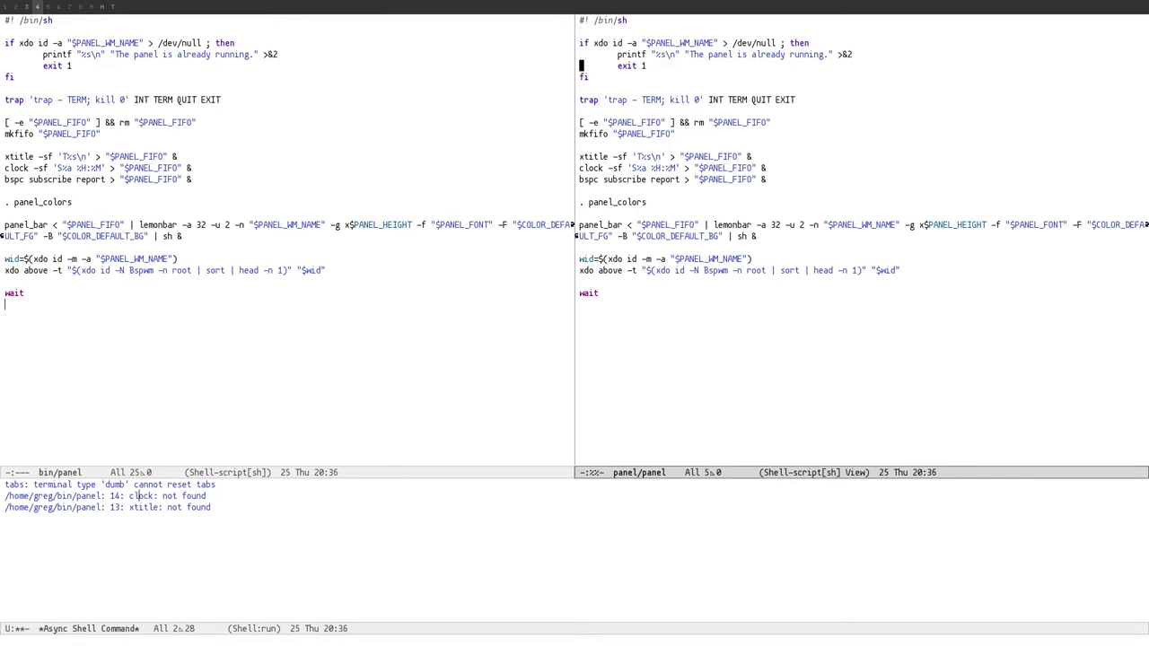
key(Down)
key(Down)
key(Down)
key(Down)
key(Down)
key(Down)
key(Down)
key(Down)
key(Down)
key(Down)
key(Down)
key(Down)
key(ctrl+space)
key(ctrl+e)
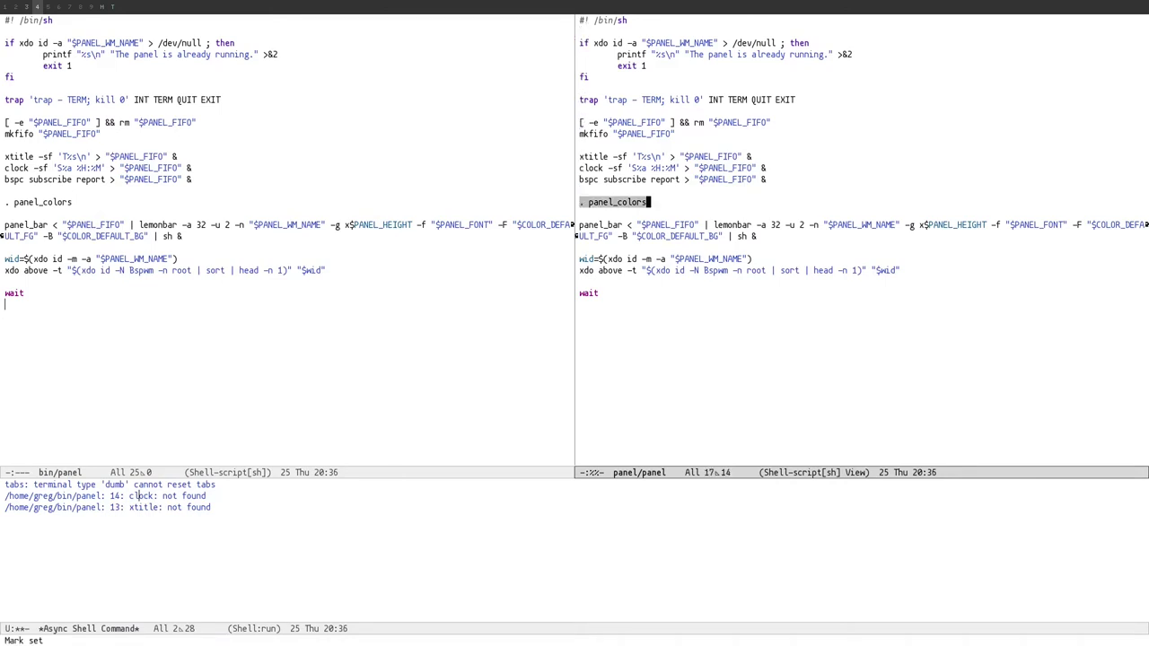
Step: Show the /usr/share/doc/bspwm directory in the other window and mark panel and panel_colors under examples/panel
key(ctrl+x)
key(o)
key(alt+BackSpace)
key(alt+BackSpace)
key(alt+BackSpace)
key(Return)
key(m)
key(Up)
key(u)
key(m)
key(Up)
key(Up)
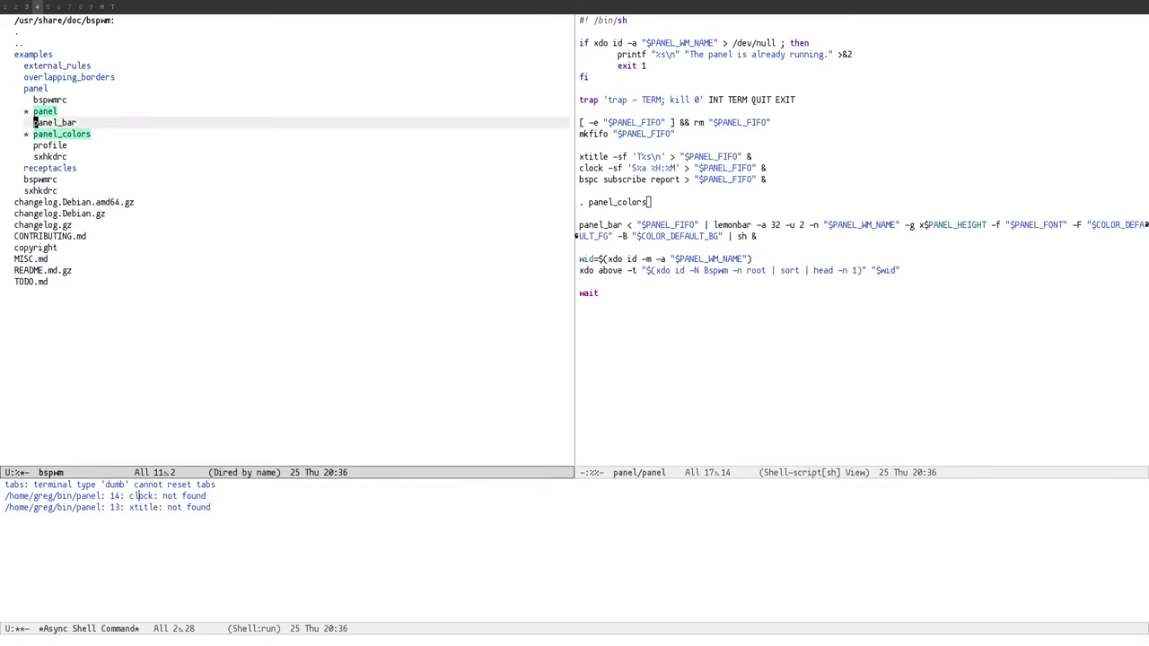
key(Up)
key(Down)
key(Down)
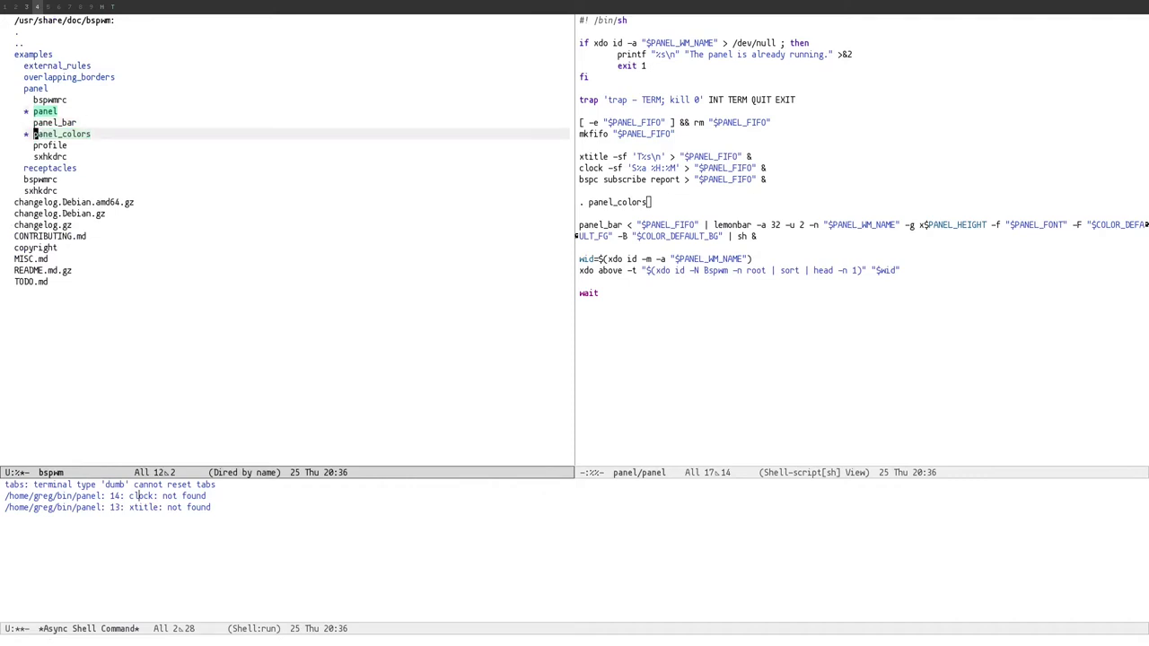
Step: Find panel_bar in the example panel script and mark the panel_bar file in the directory listing as well
key(ctrl+s)
text(panel_bar)
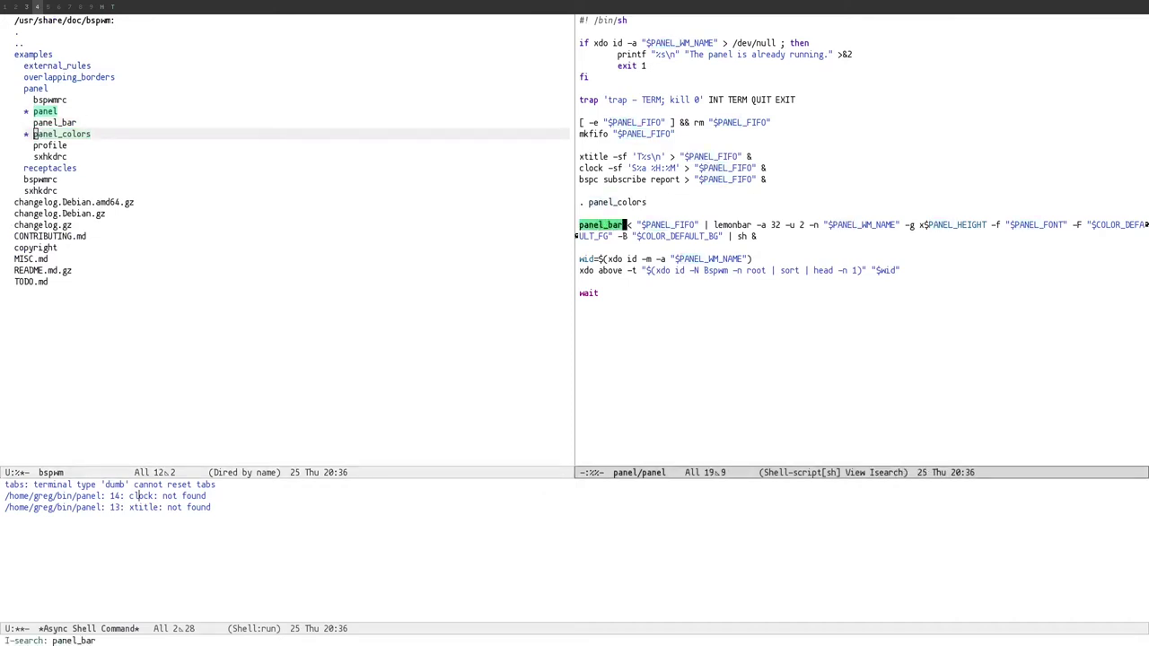
key(Return)
key(ctrl+x)
key(o)
key(Up)
key(m)
key(Up)
key(Up)
key(Down)
key(Up)
key(Down)
key(Down)
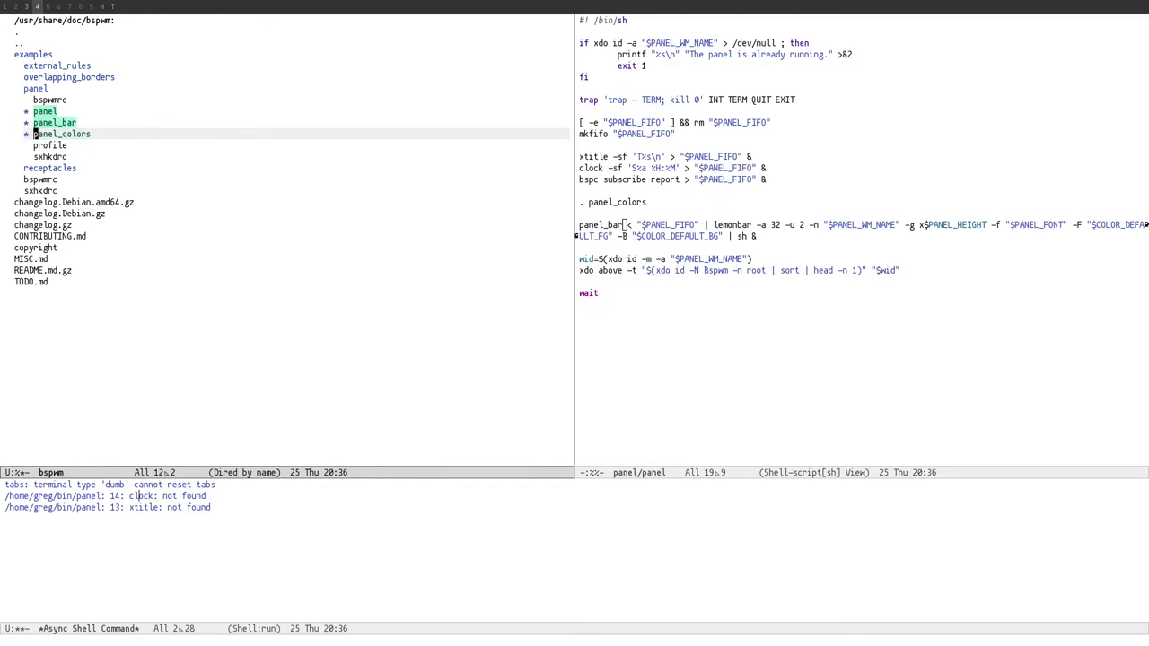
Step: Try to copy the marked panel, panel_bar and panel_colors files out of the examples directory
key(Up)
key(Up)
key(shift+c)
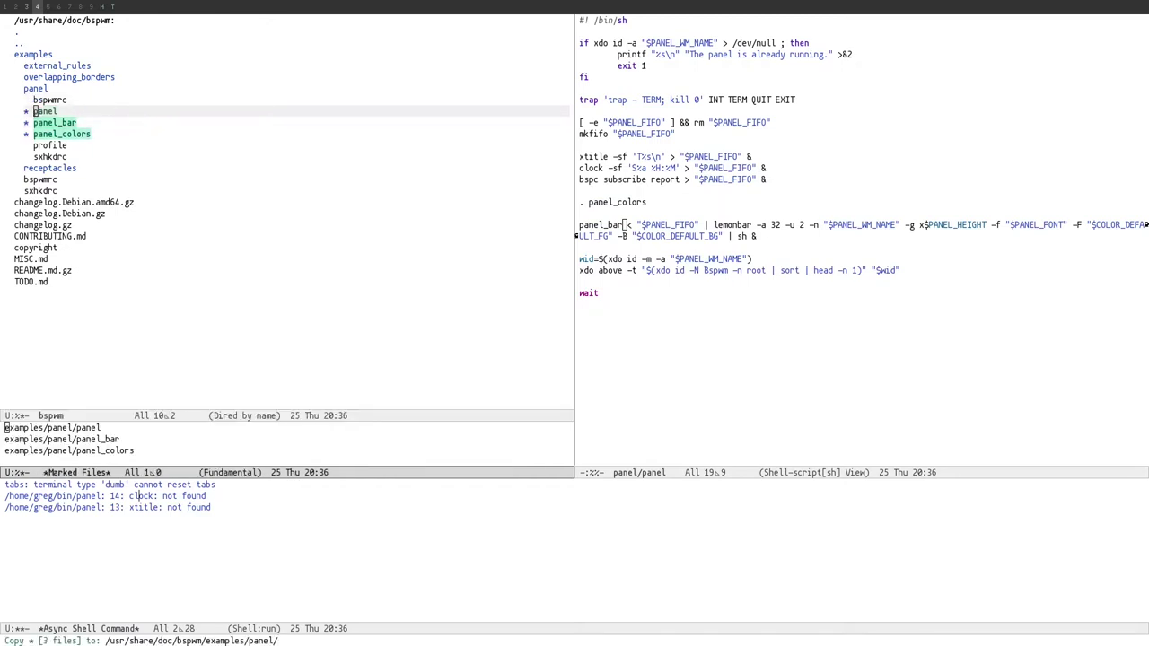
key(alt+BackSpace)
key(alt+BackSpace)
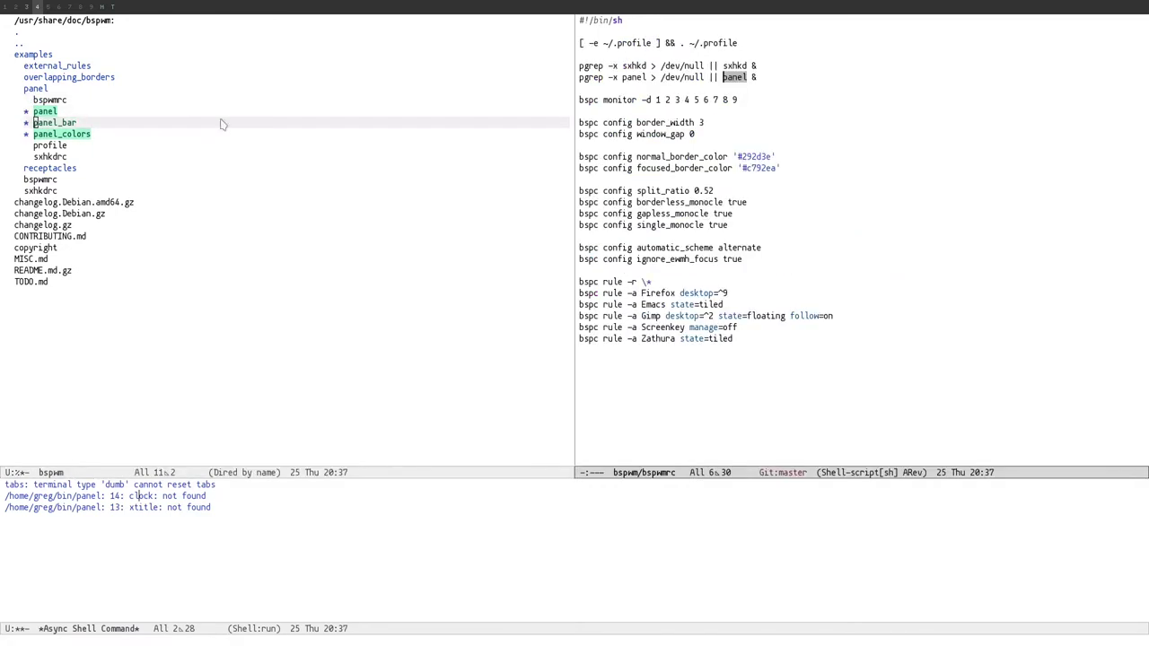
Step: Highlight the line launching panel in the personal bspwmrc and place the cursor at the end of the bspc monitor line
key(Up)
key(Down)
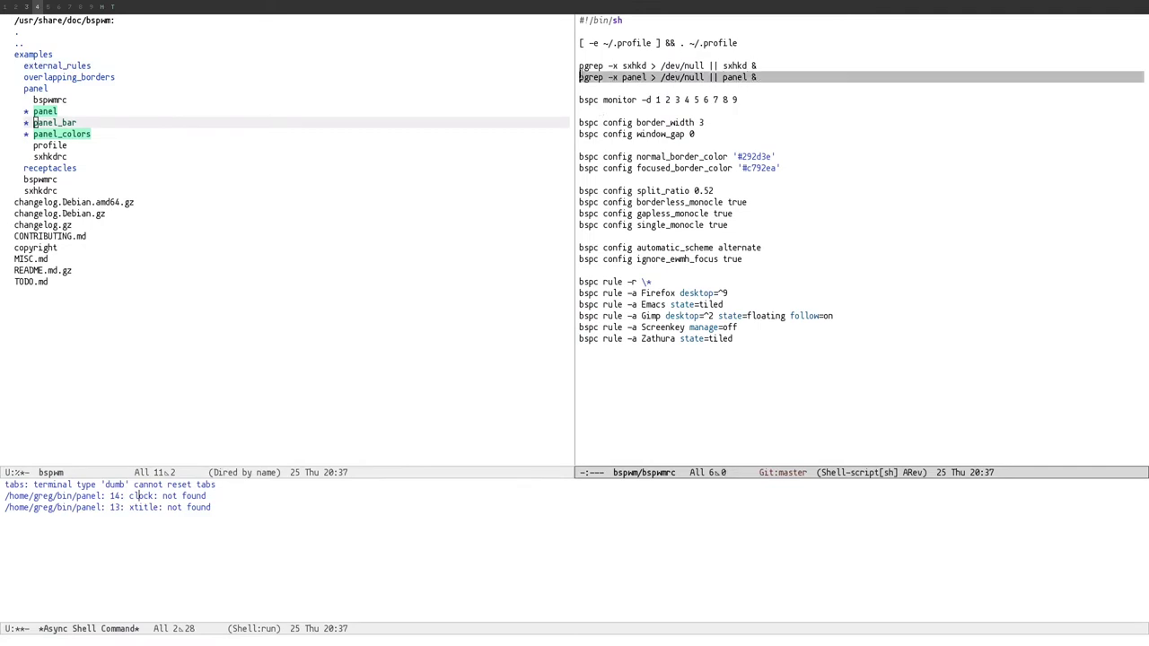
key(ctrl+space)
click(762, 100)
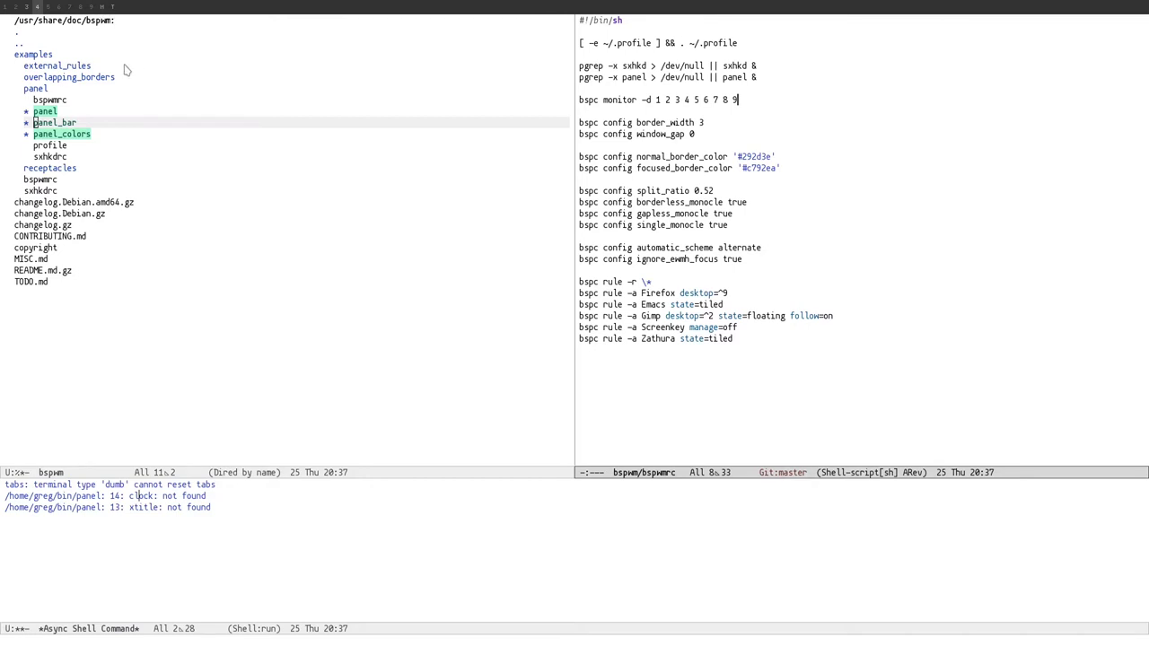
Step: Open terminal windows on the current desktop and close them again to test the panel's layout indicator
key(super+Return)
key(super+Return)
key(super+Return)
key(super+Return)
key(super+Return)
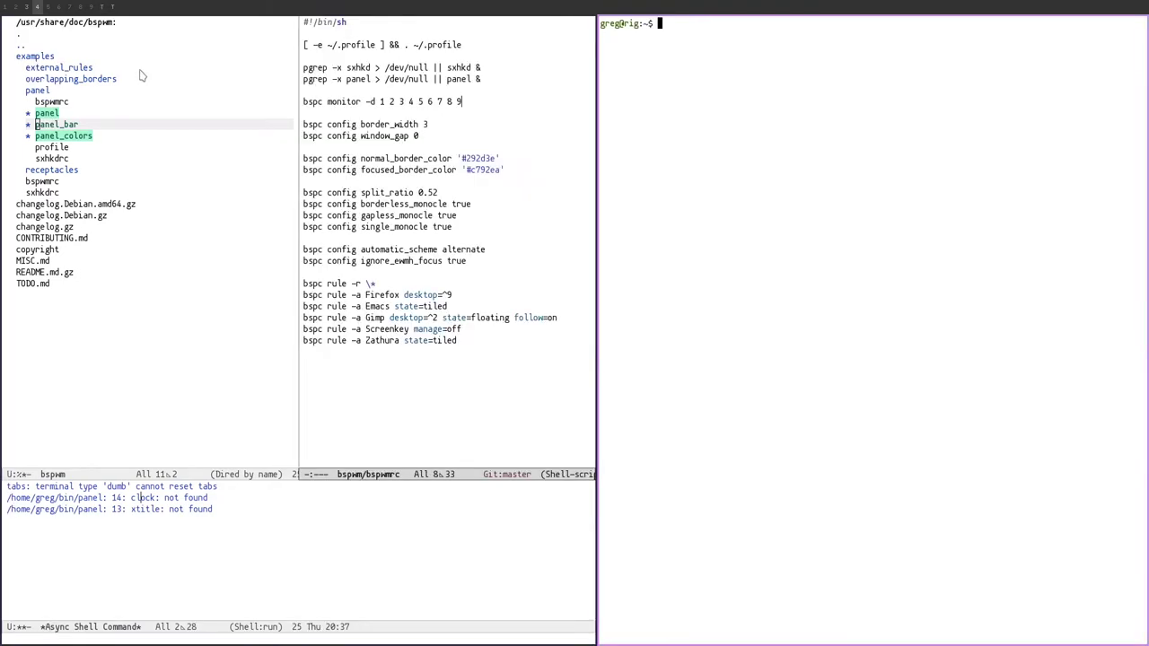
key(super+w)
key(super+w)
key(super+w)
key(super+w)
key(super+w)
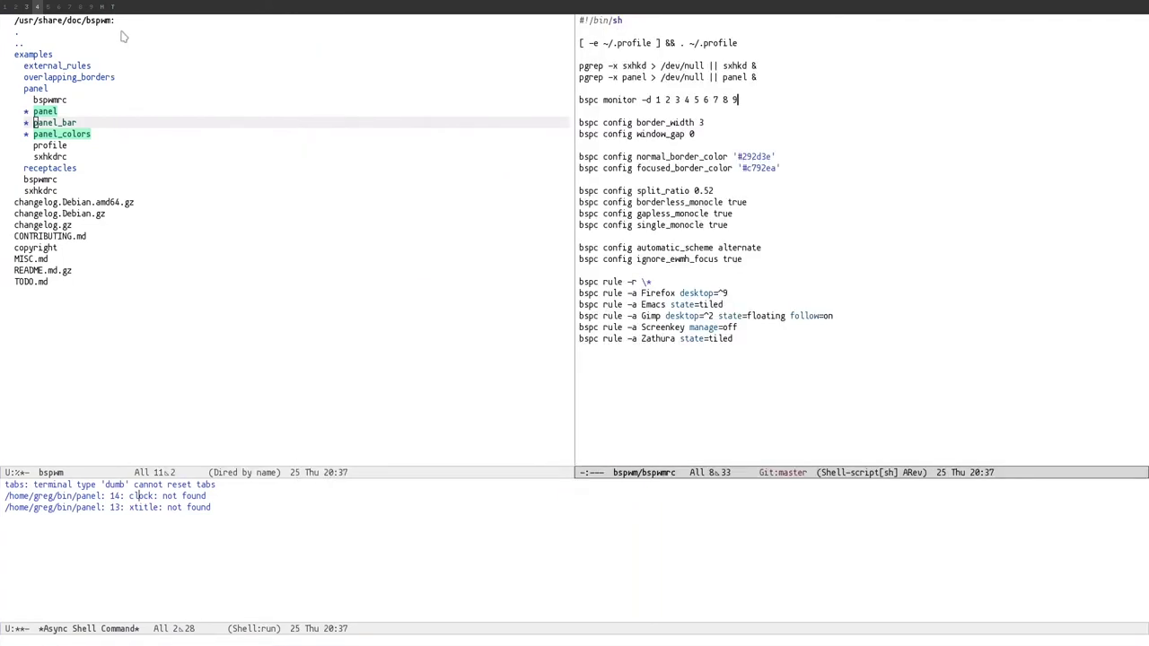
Step: Open ~/.profile in another window beside the panel script and go to the end of its panel exports
click(446, 184)
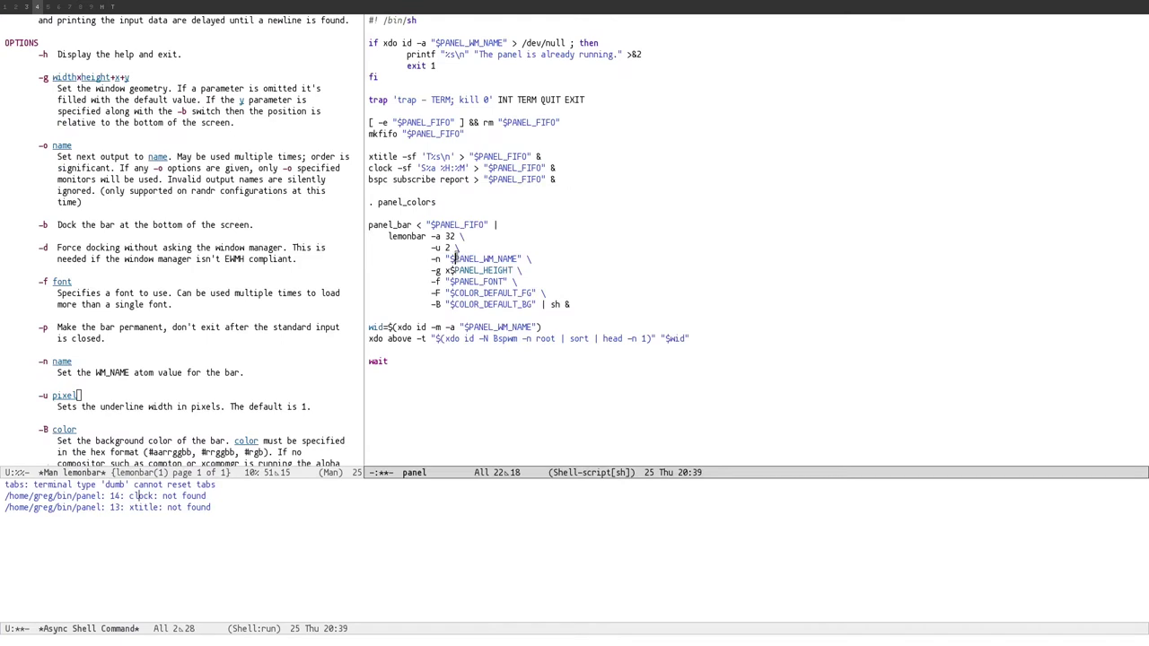
key(ctrl+x)
key(4)
key(f)
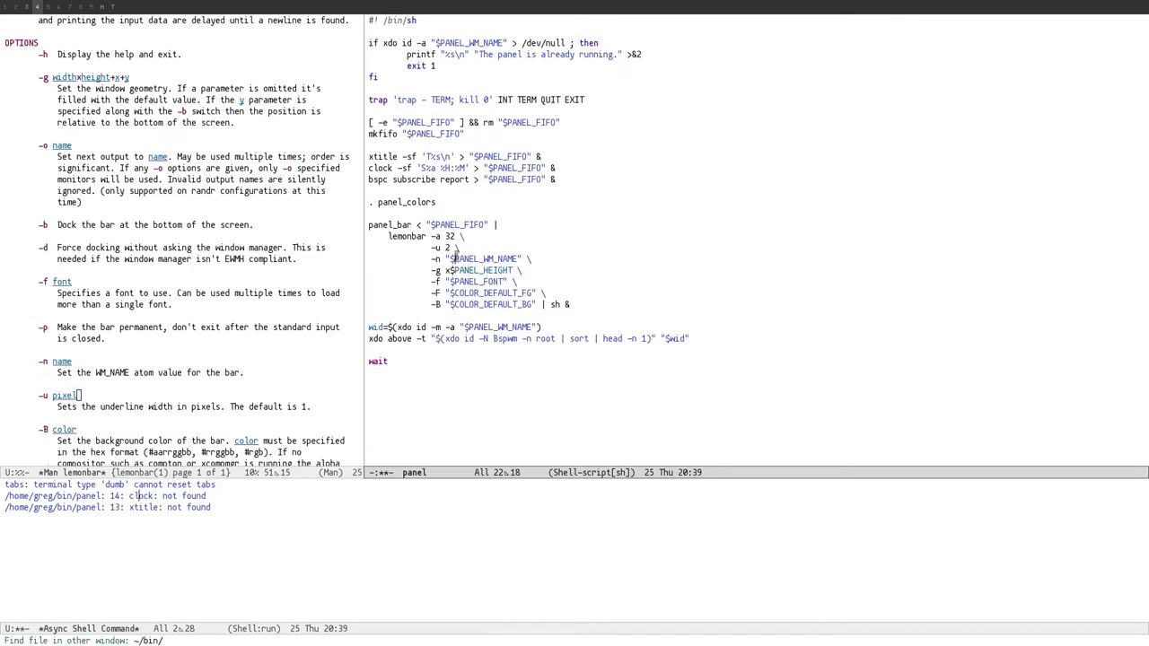
key(alt+BackSpace)
text(.pr)
key(Tab)
text(ofile)
key(Tab)
key(Return)
key(alt+shift+.)
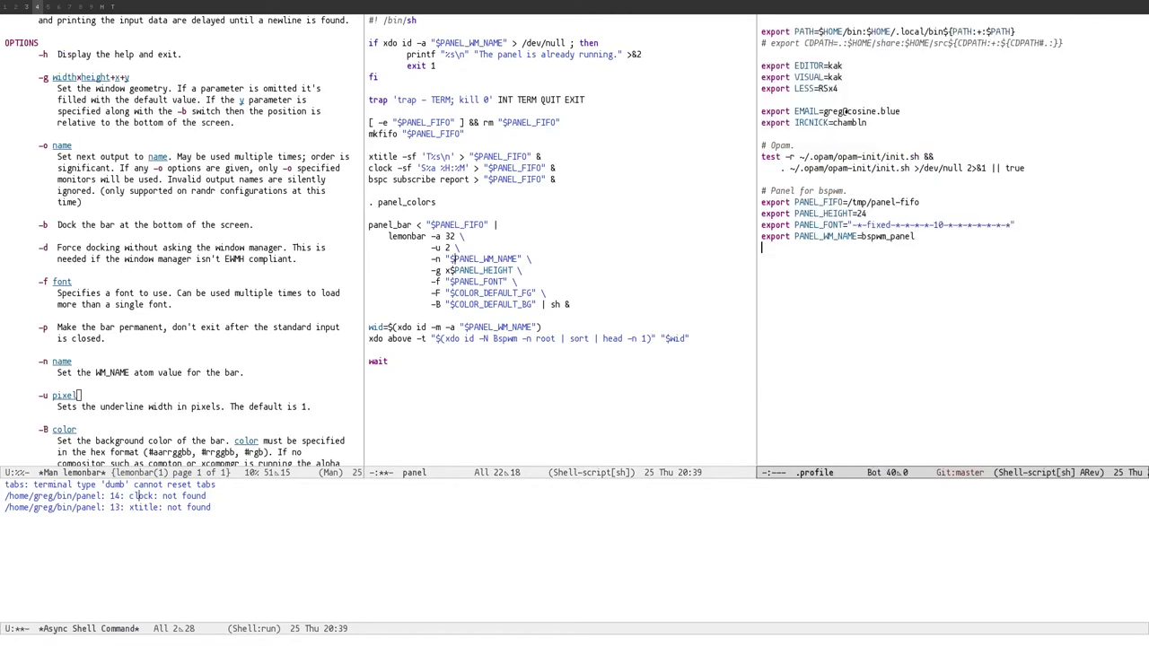
Step: Return to the personal panel script and insert blank lines below its #!/bin/sh line
key(ctrl+x)
key(o)
key(alt+shift+)
key(ctrl+n)
key(ctrl+n)
key(ctrl+n)
key(ctrl+s)
text(wid)
key(ctrl+p)
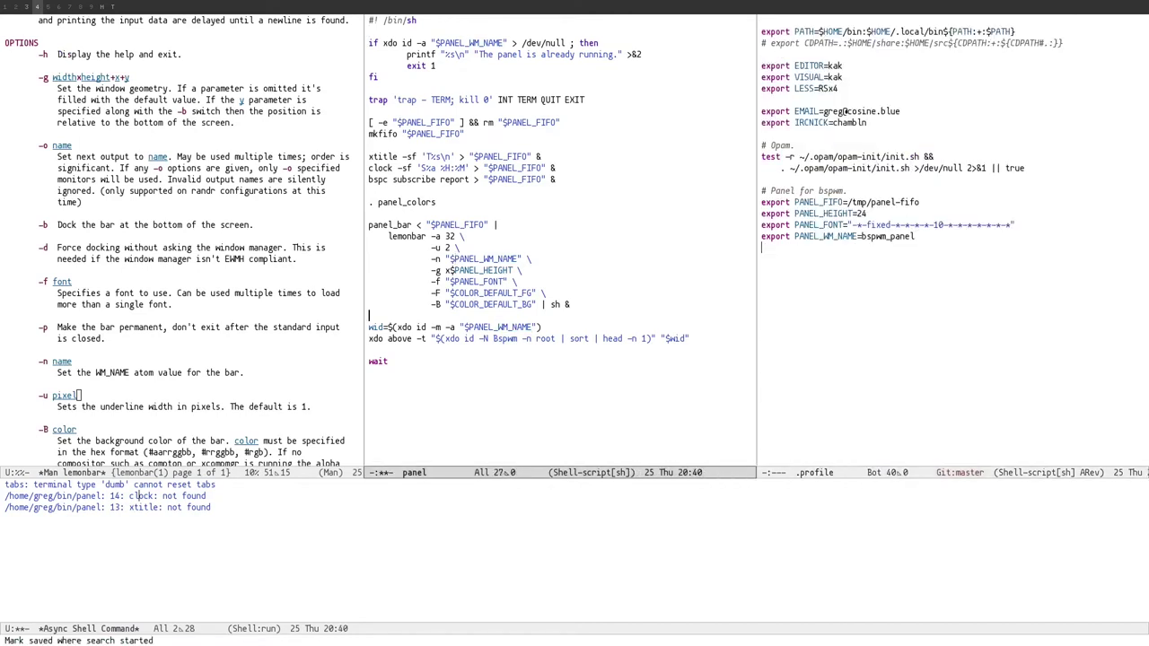
key(alt+shift+)
key(ctrl+n)
key(Return)
key(ctrl+o)
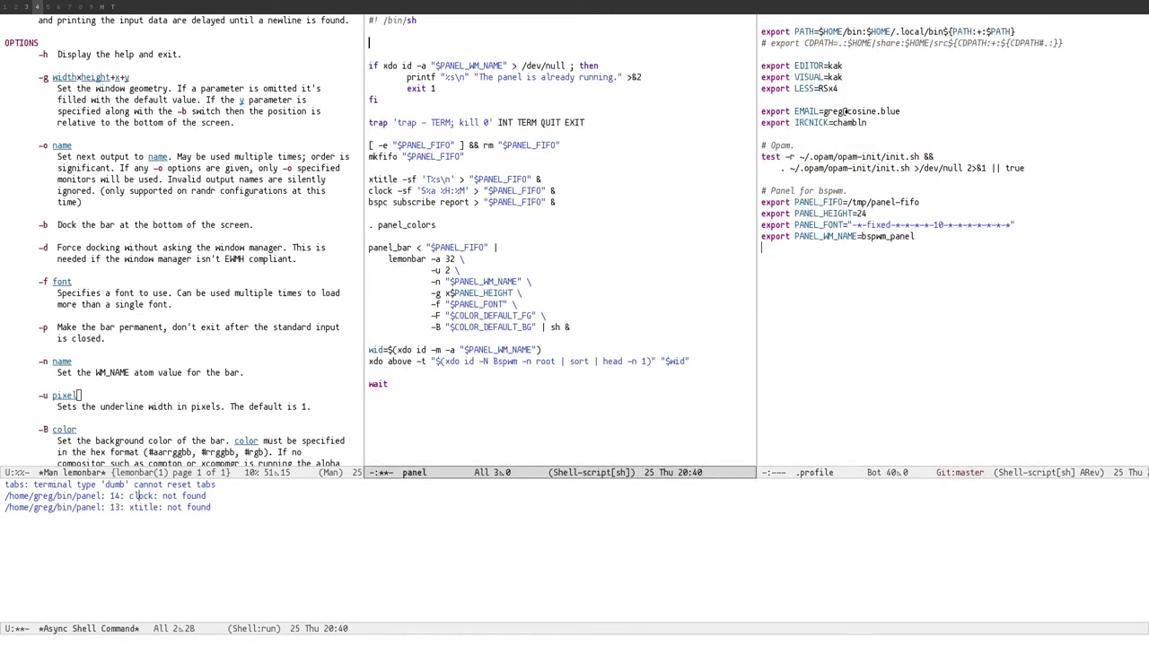
Step: Copy the four PANEL_ export lines from ~/.profile and paste them below the #!/bin/sh line of the panel script
key(ctrl+x)
key(o)
key(ctrl+p)
key(ctrl+s)
key(ctrl+n)
key(ctrl+g)
key(ctrl+space)
key(ctrl+p)
key(ctrl+p)
key(ctrl+p)
key(ctrl+p)
key(ctrl+p)
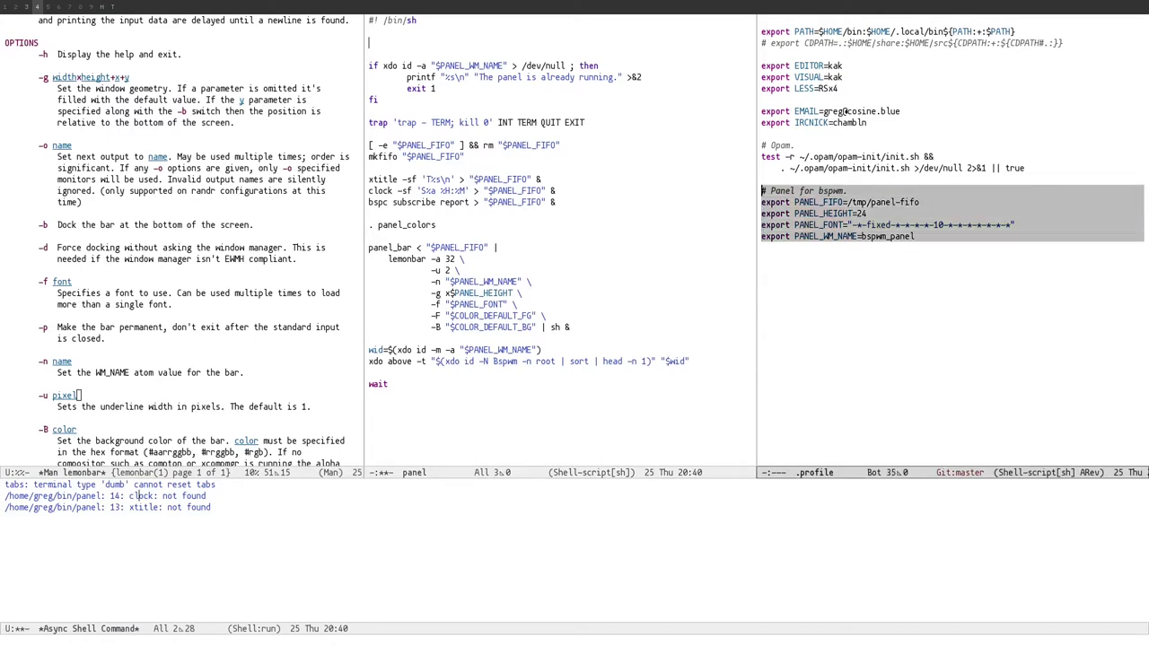
key(ctrl+n)
key(alt+w)
key(ctrl+x)
key(o)
key(ctrl+y)
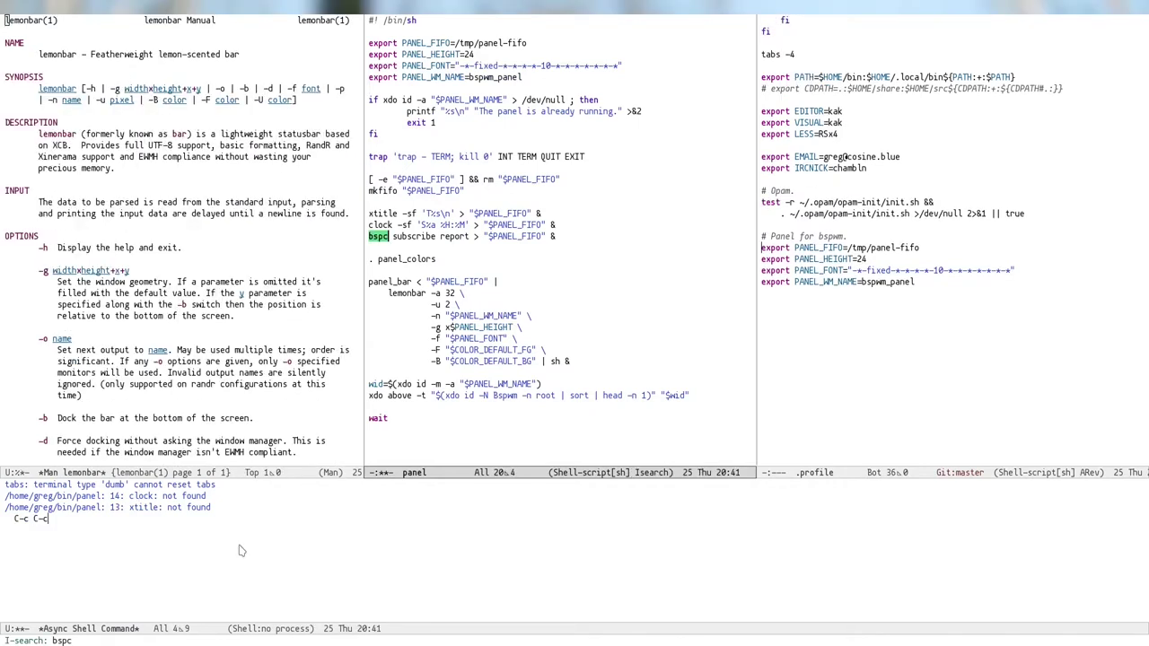
Step: Find bspc in the panel script and highlight the bspc subscribe report command
key(ctrl+s)
key(ctrl+s)
key(Return)
key(alt+f)
key(ctrl+f)
key(alt+shift+2)
key(ctrl+a)
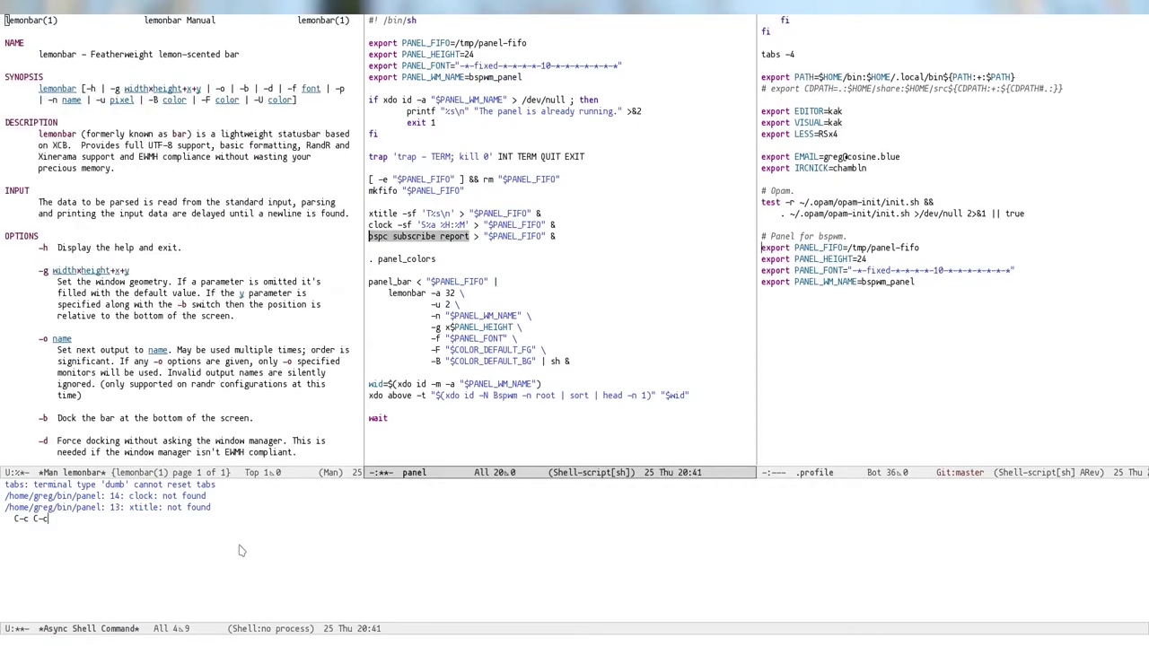
Step: Open ~/bin/panel_bar in another window with its long lines truncated, keeping the panel script beside it
key(ctrl+x)
key(ctrl+j)
key(n)
key(o)
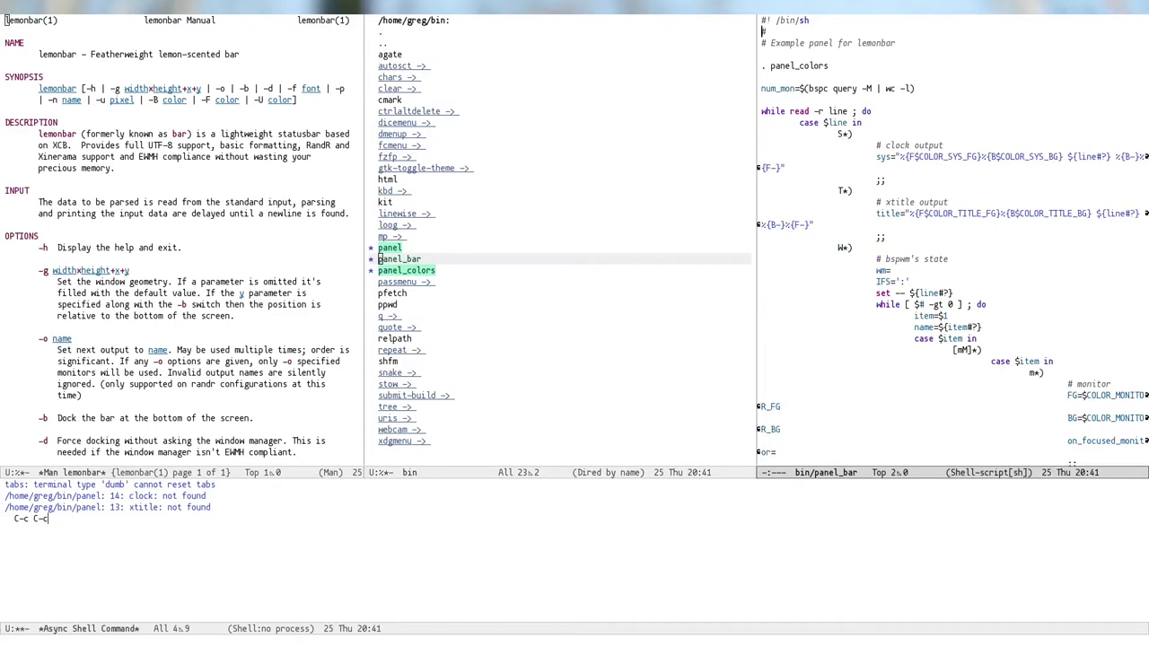
key(ctrl+x)
key(x)
key(t)
key(ctrl+n)
key(ctrl+n)
key(q)
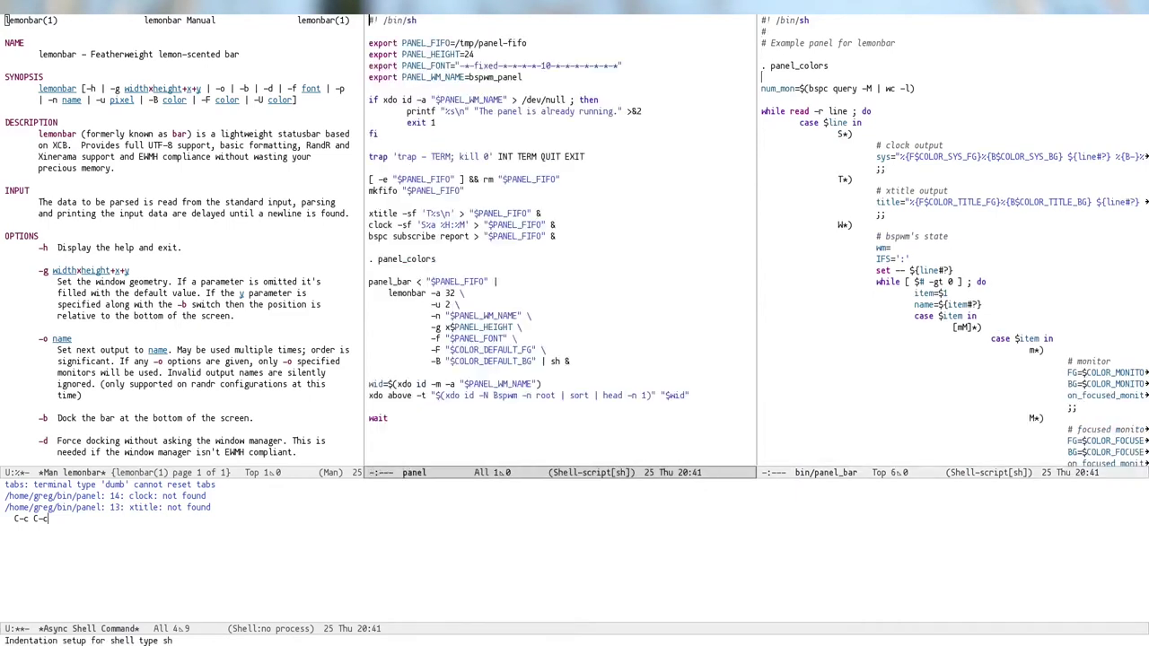
Step: Find the panel_bar pipeline in the panel script and highlight it up to the lemonbar command
key(ctrl+s)
text(bar)
key(ctrl+a)
key(ctrl+space)
key(ctrl+e)
key(ctrl+f)
key(alt+f)
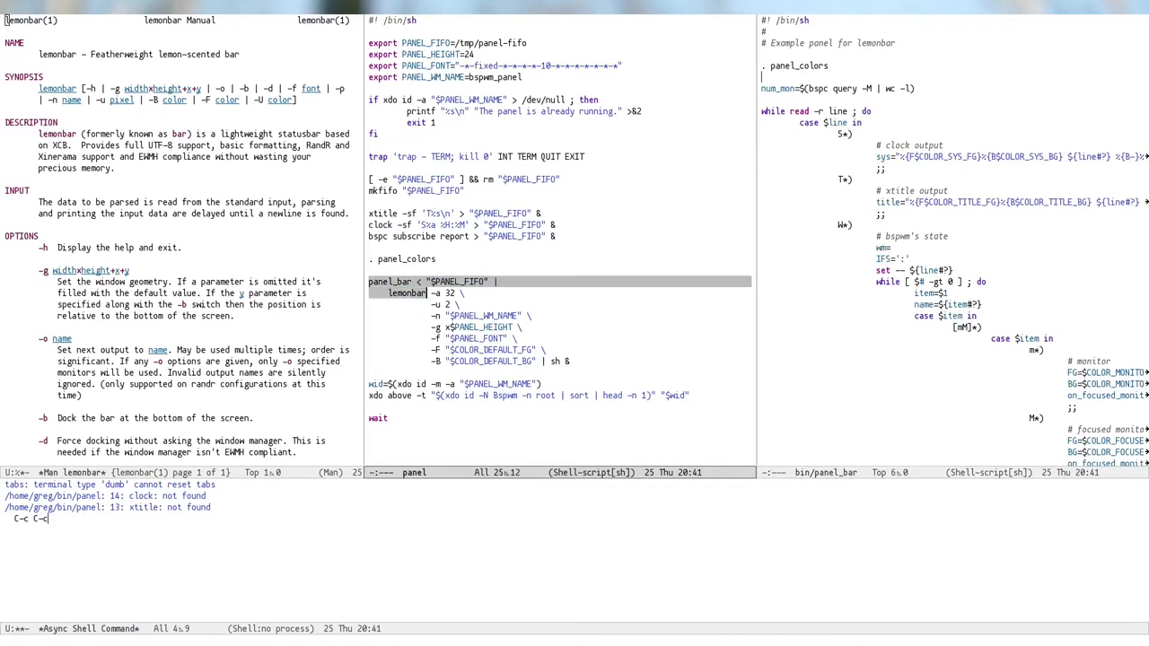
Step: Highlight the panel_bar command in the pipeline and examine the panel_bar script down to its clock output case
key(ctrl+p)
key(ctrl+a)
key(ctrl+space)
key(ctrl+alt+f)
key(ctrl+x)
key(o)
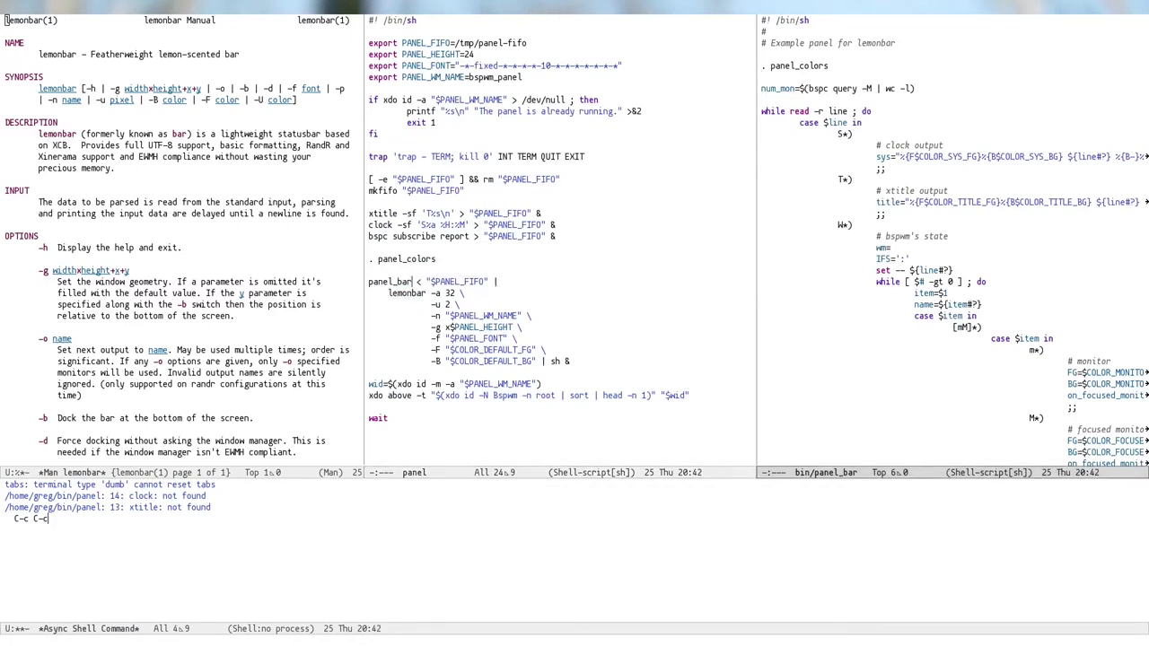
key(ctrl+n)
key(ctrl+n)
key(ctrl+n)
key(ctrl+n)
Step: Run an apt shell command to look up clock packages
key(alt+shift+1)
key(ctrl+g)
key(alt+shift+1)
text(apt instal)
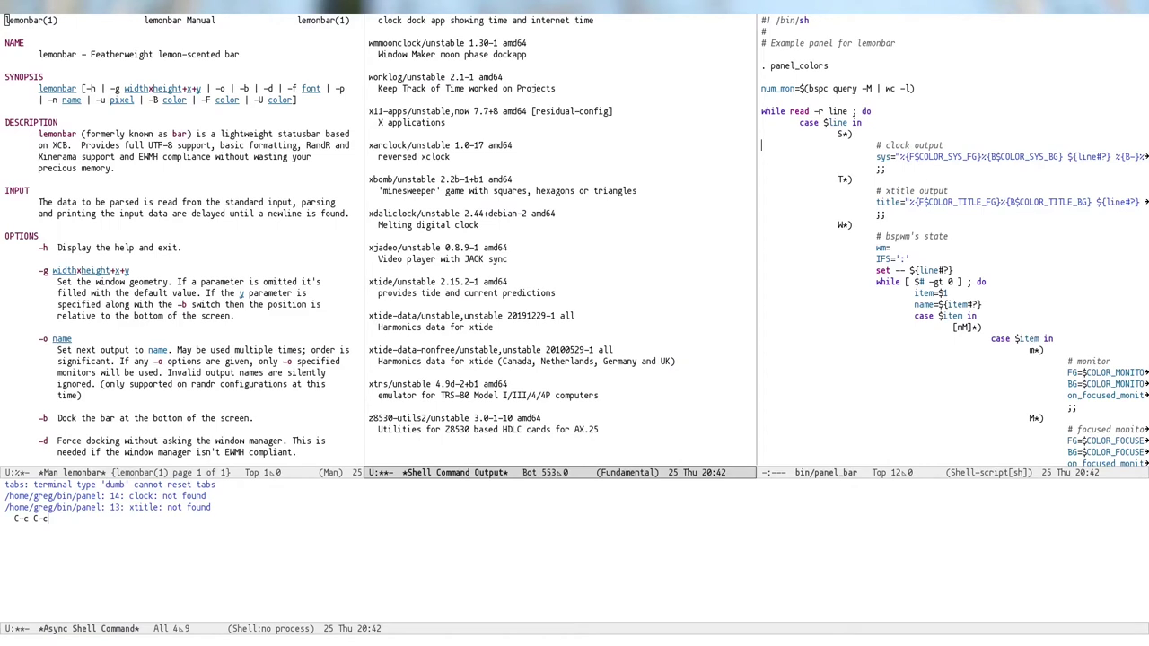
Step: Run the shell command apt search xtitle to look up the xtitle package
key(alt+exclam)
key(Up)
key(BackSpace)
key(BackSpace)
key(BackSpace)
key(BackSpace)
key(BackSpace)
text(xtitle)
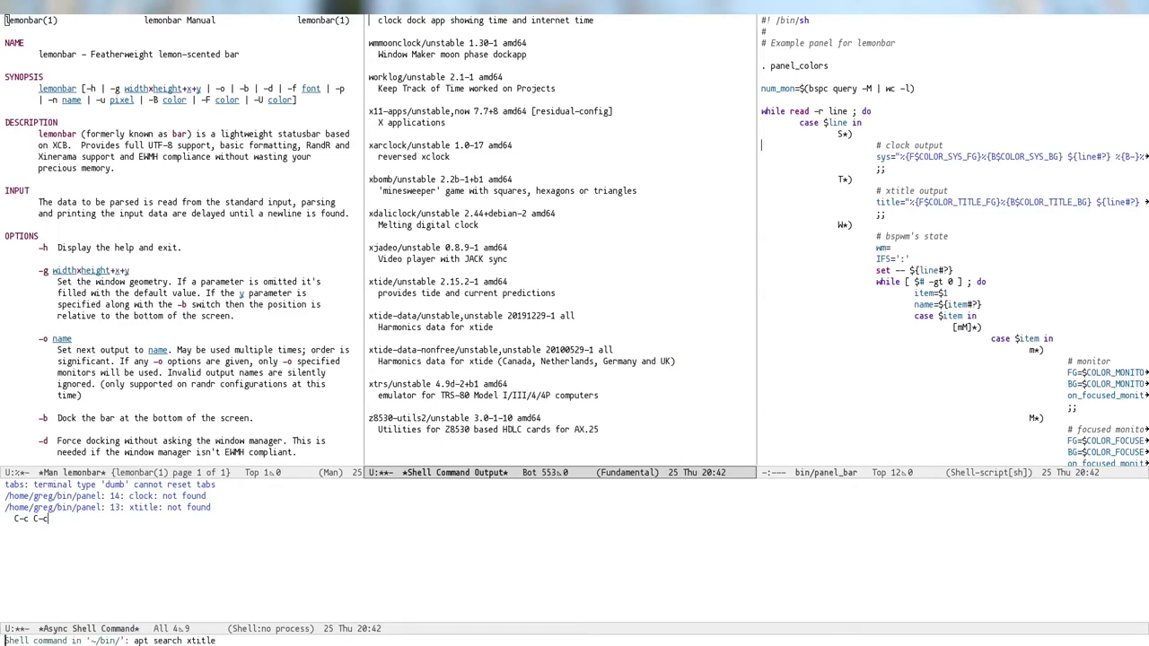
key(Return)
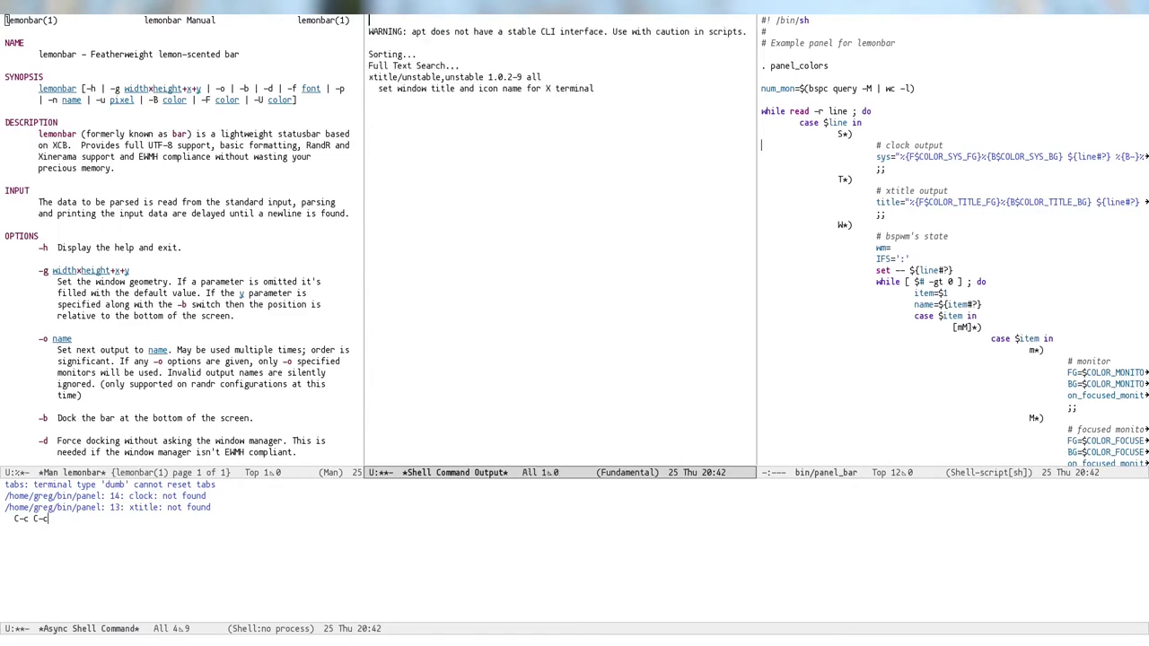
Step: Try to install the xtitle and clock packages together with sudo apt install
key(alt+exclam)
text(sudo apt x)
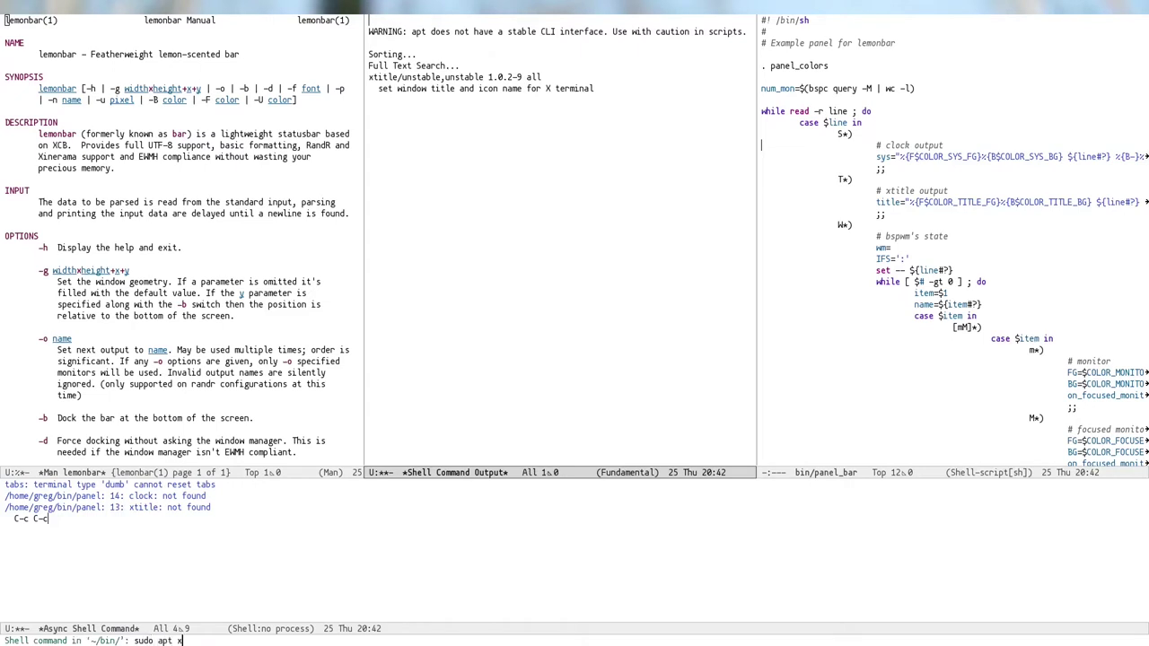
text(title cloc)
key(Return)
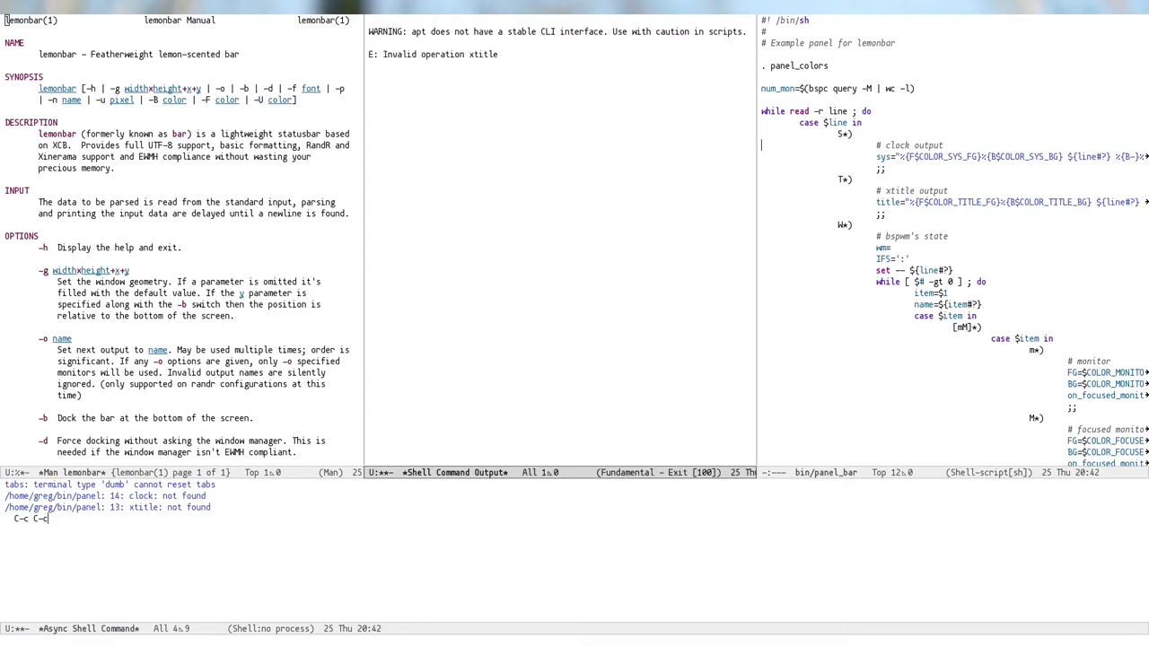
key(alt+exclam)
key(alt+p)
key(alt+f)
key(alt+f)
text(install)
key(Return)
key(Return)
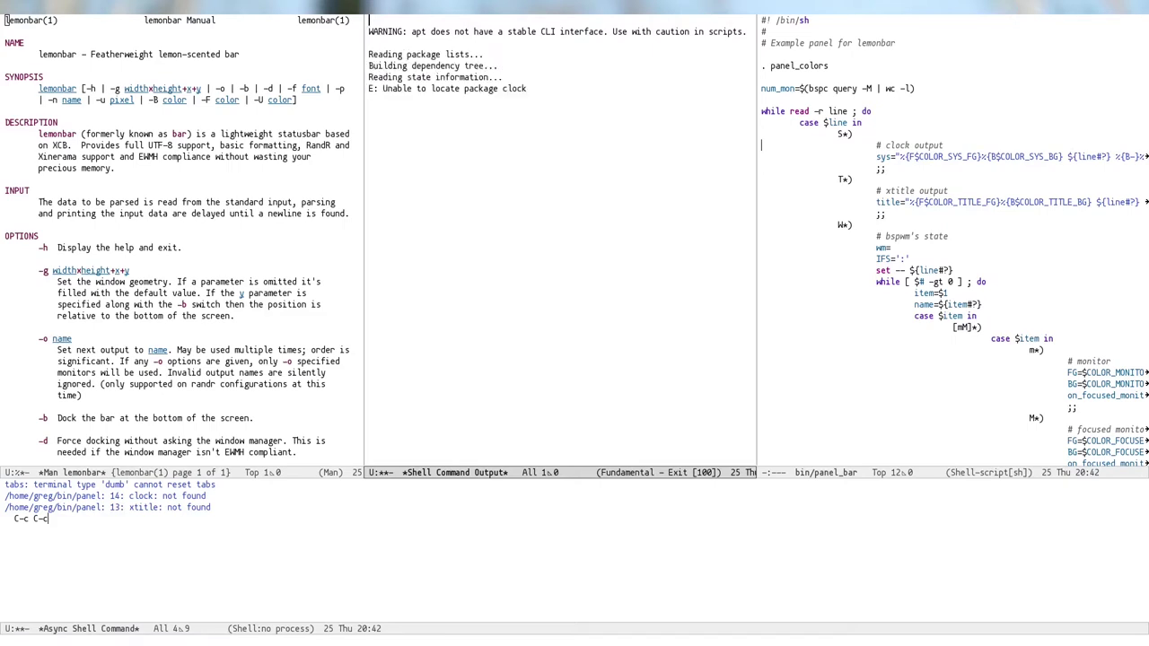
Step: Install only the xtitle package by running sudo apt install xtitle
key(alt+exclam)
key(alt+p)
key(ctrl+e)
key(alt+BackSpace)
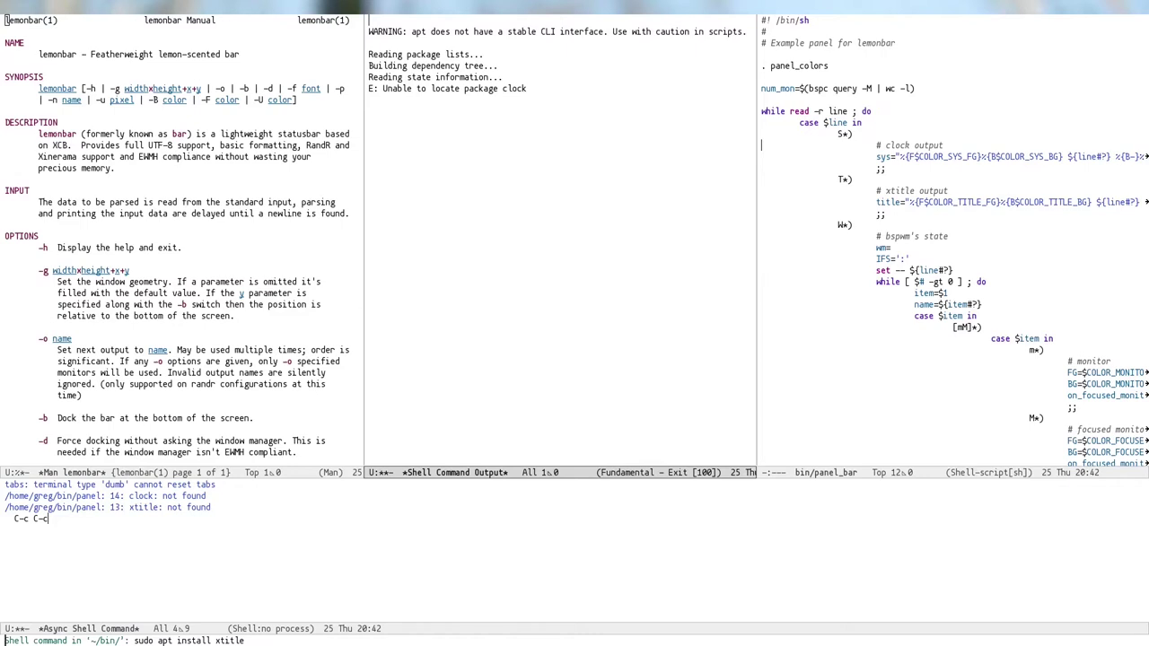
key(Return)
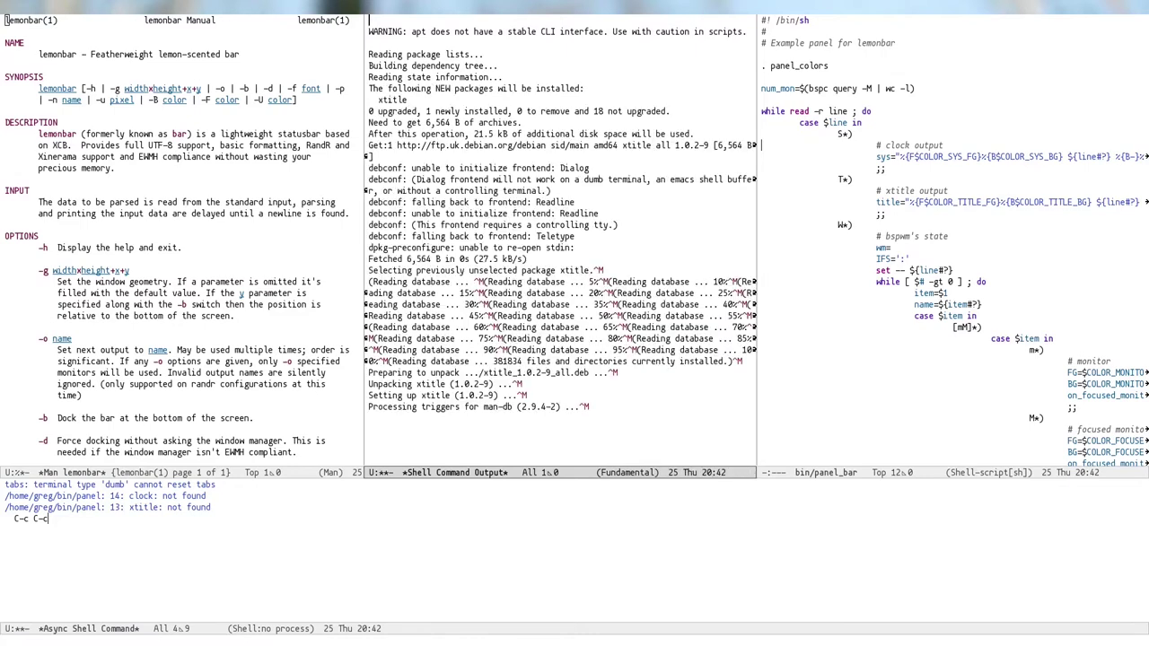
Step: Bring the panel script back in place of the shell output and rerun the panel from the shell command history
key(ctrl+x)
key(Left)
key(ctrl+x)
key(o)
key(ctrl+x)
key(o)
key(alt+exclam)
key(alt+p)
key(alt+p)
key(alt+p)
key(alt+p)
key(Up)
key(Return)
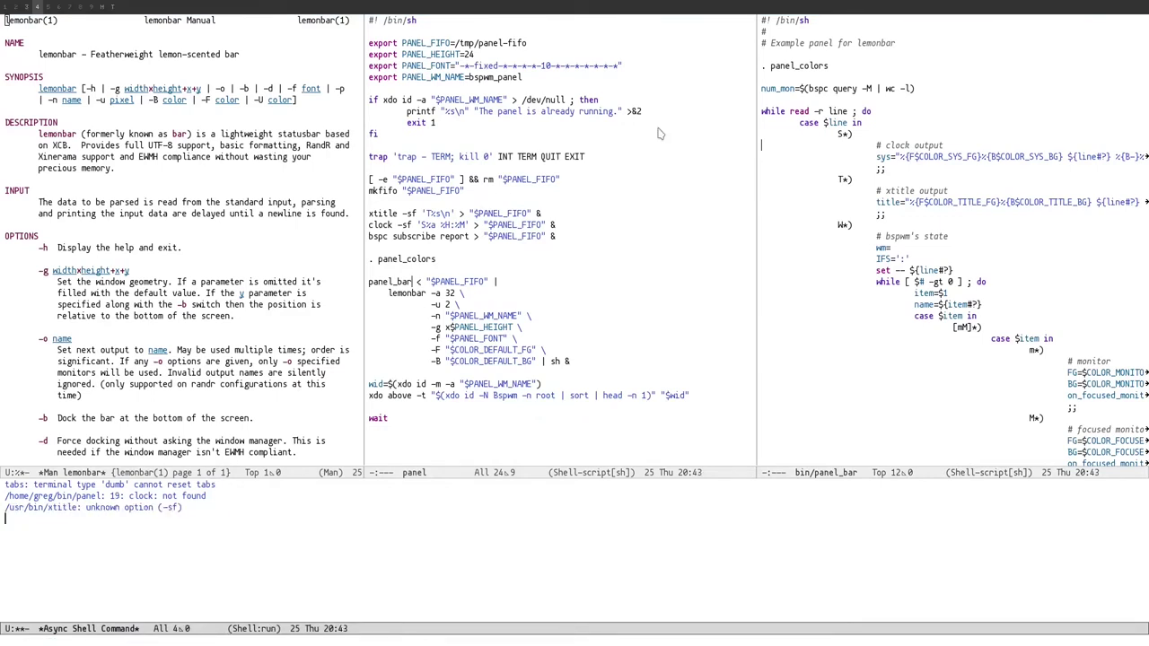
Step: Display the panel script in place of panel_bar and open the xtitle manual page to read its options
click(771, 213)
key(ctrl+x)
key(Left)
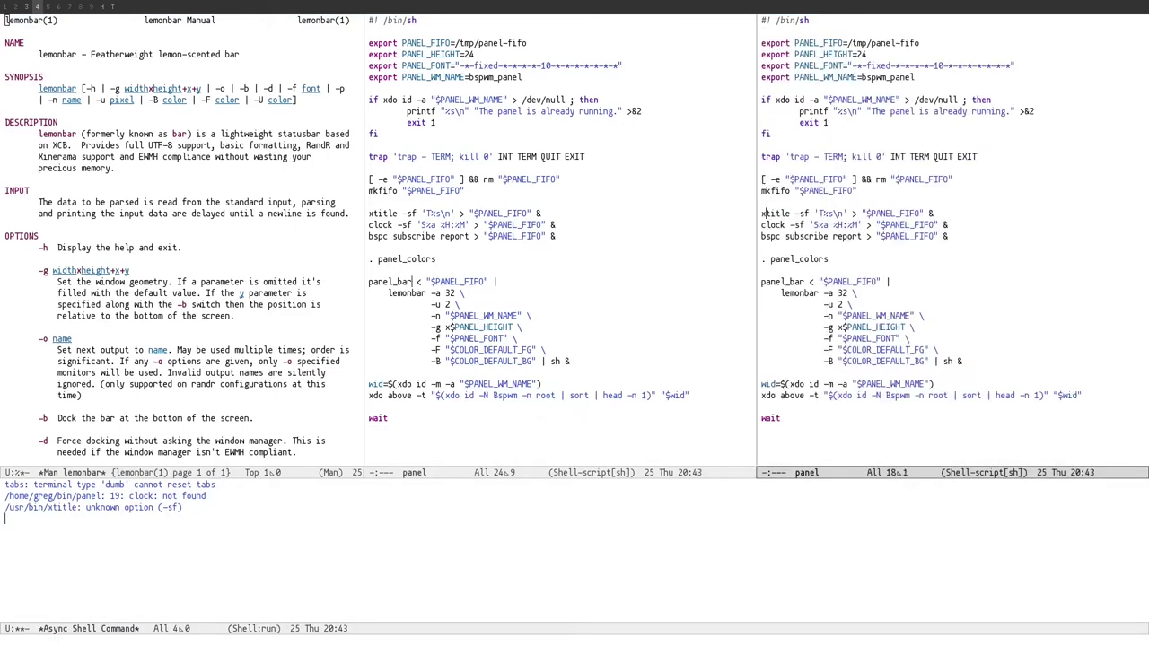
key(alt+x)
text(man)
key(Return)
key(Return)
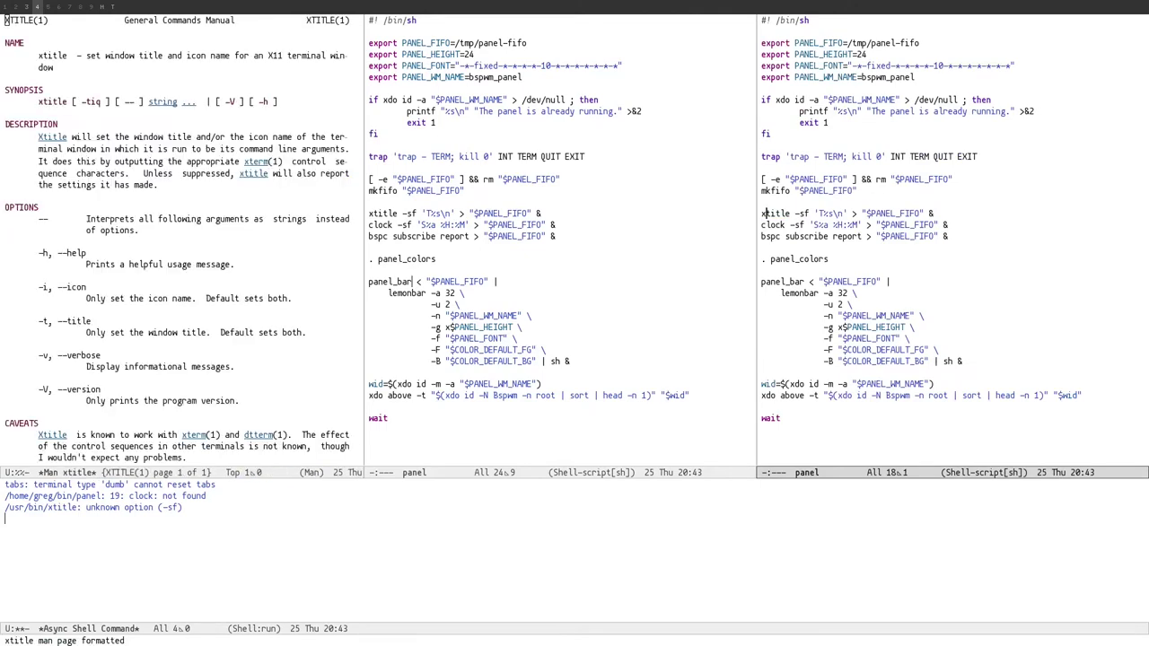
scroll(137, 274, down, 3)
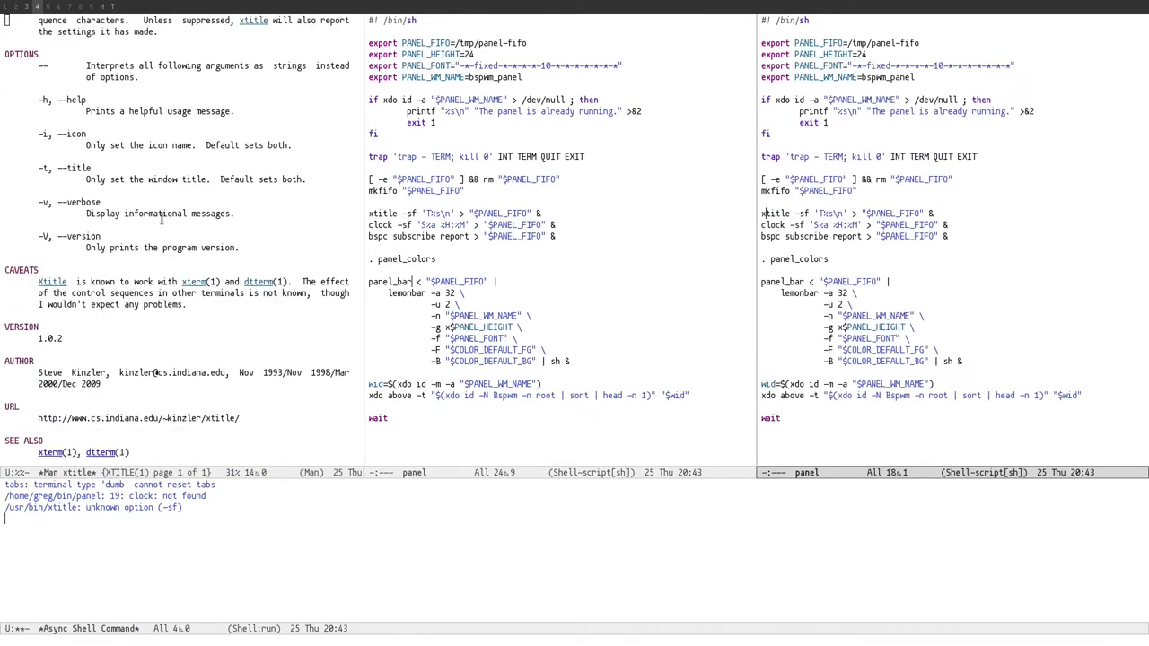
scroll(126, 360, up, 5)
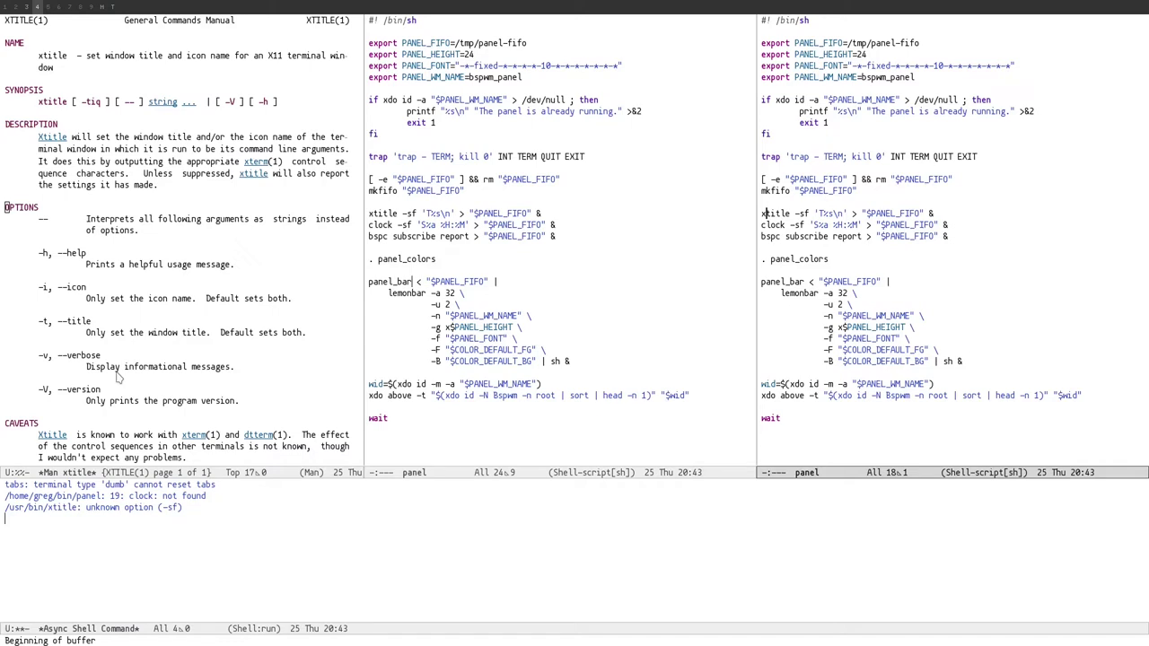
key(ctrl+n)
key(alt+f)
key(alt+f)
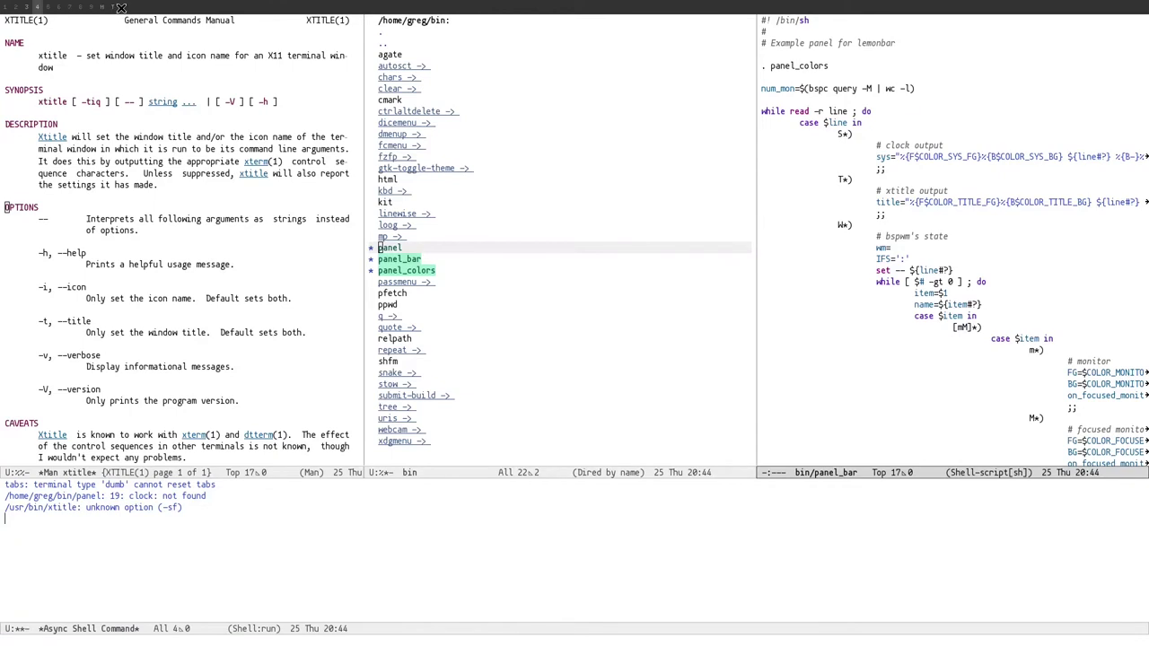
Step: Open two terminals and close them again, twice, to check how the panel's state indicators react
key(super+Return)
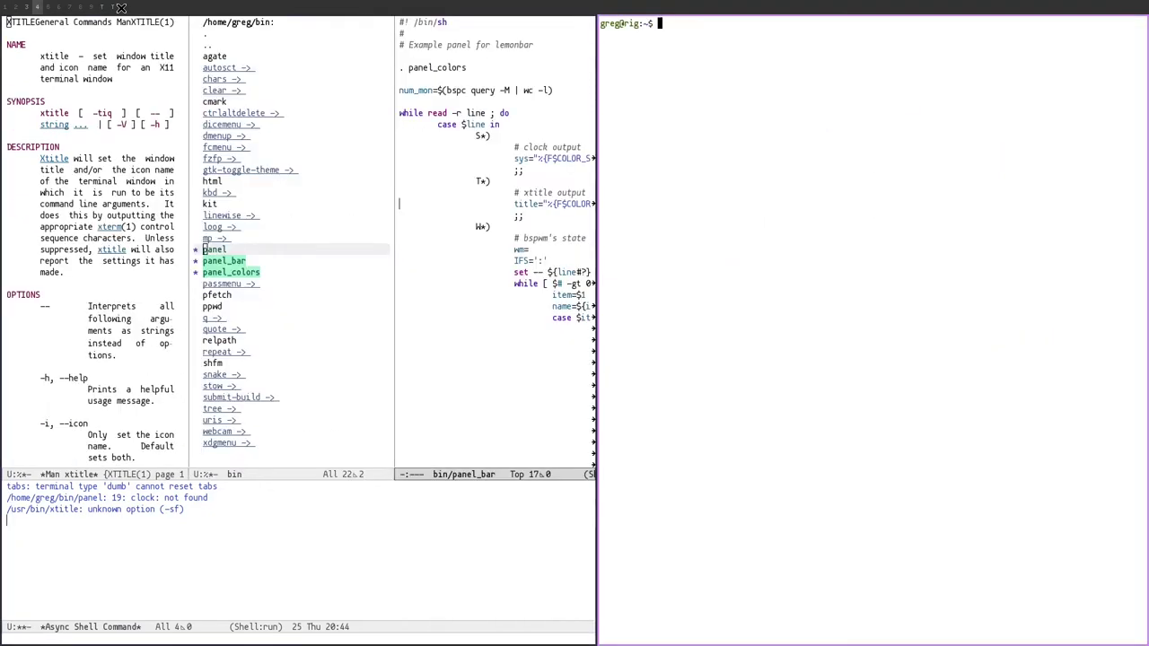
key(super+Return)
key(super+w)
key(super+w)
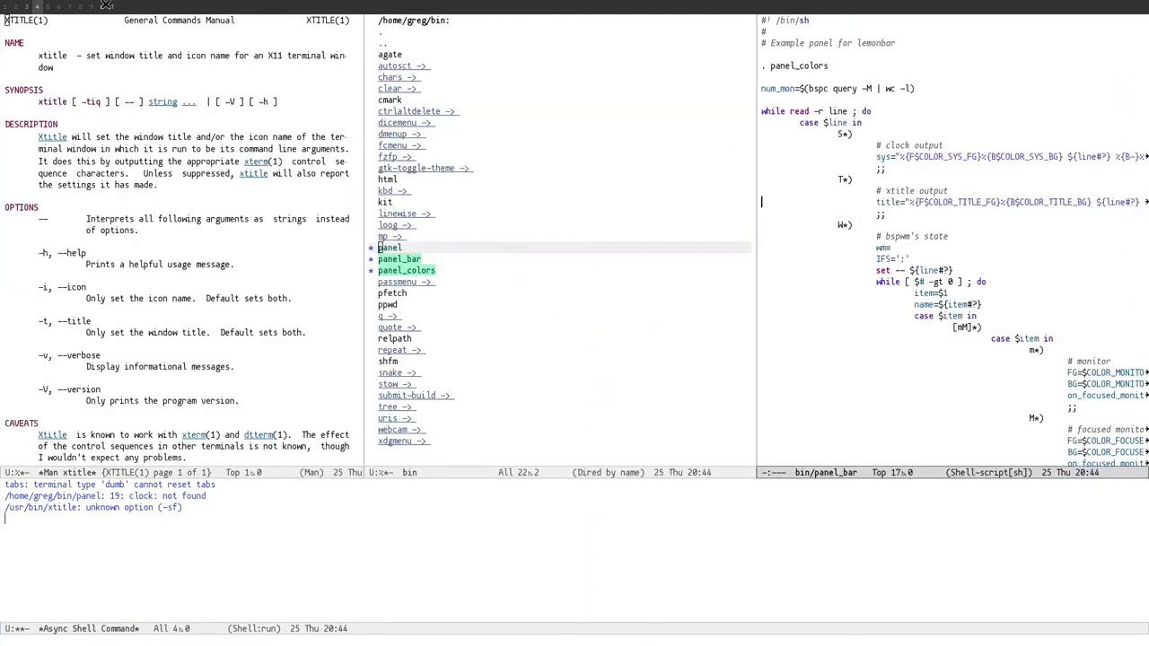
click(510, 203)
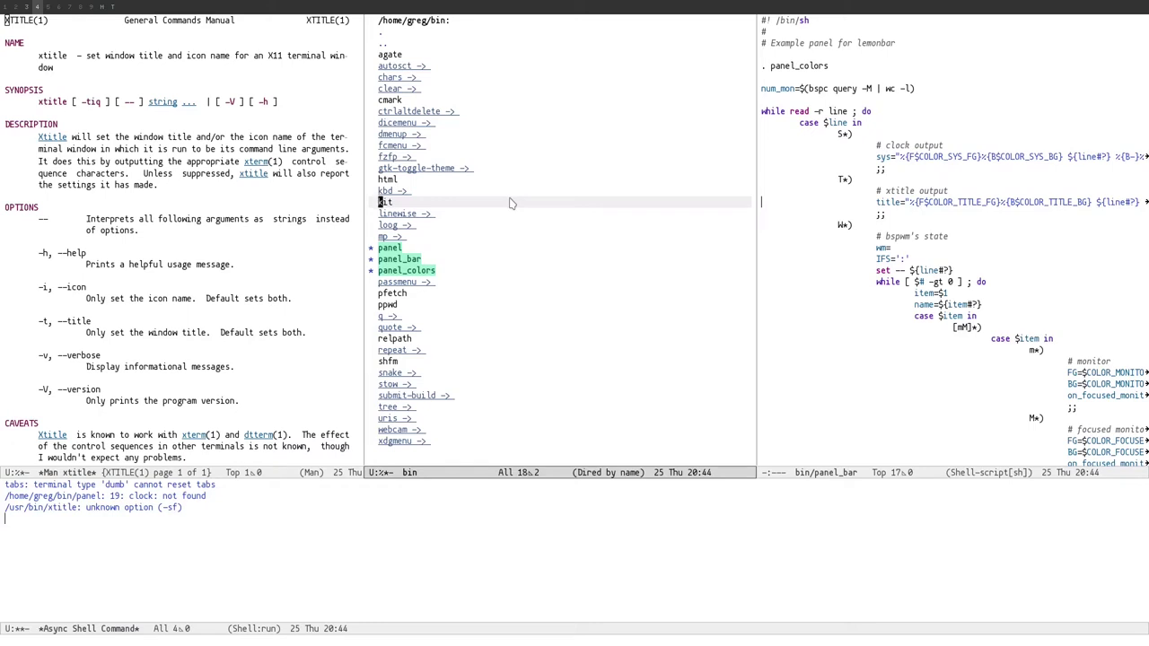
key(super+Return)
key(super+Return)
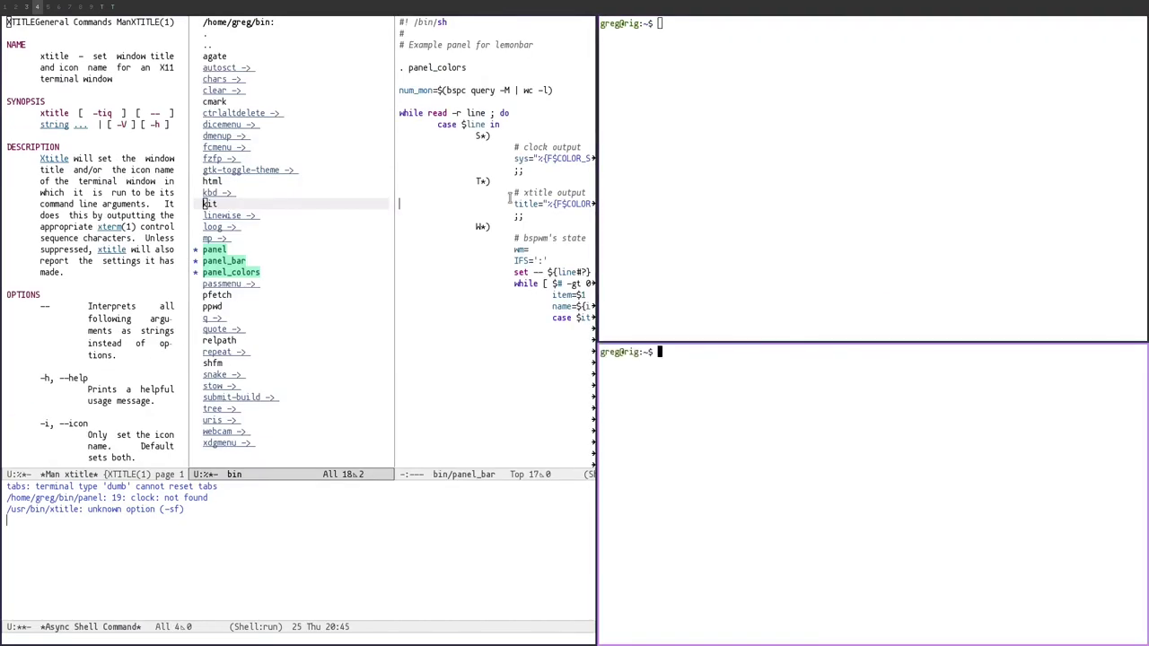
key(super+w)
key(super+w)
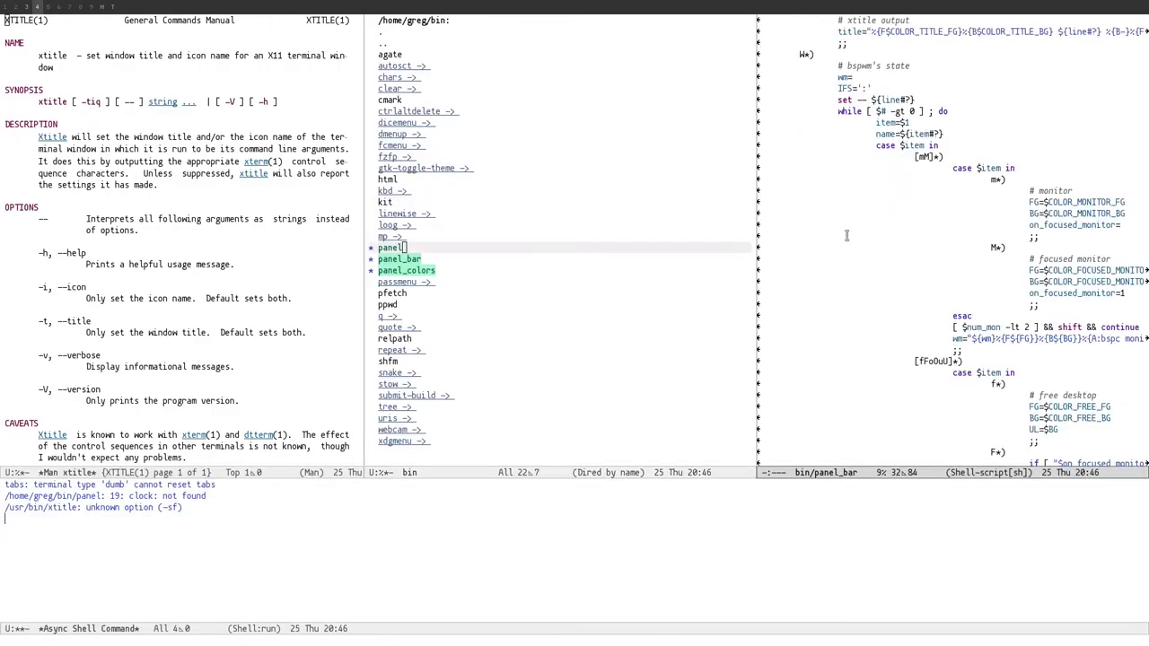
Step: Examine the monitor and desktop cases in panel_bar and close the other windows to give the script more room
scroll(846, 236, down, 5)
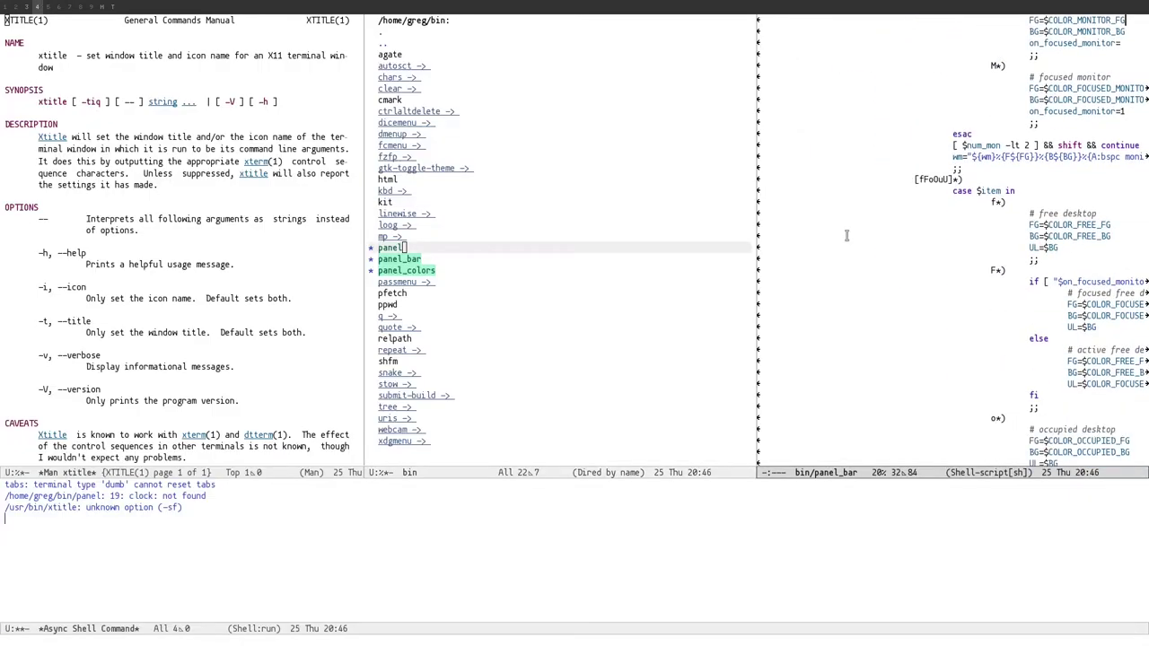
scroll(846, 235, down, 8)
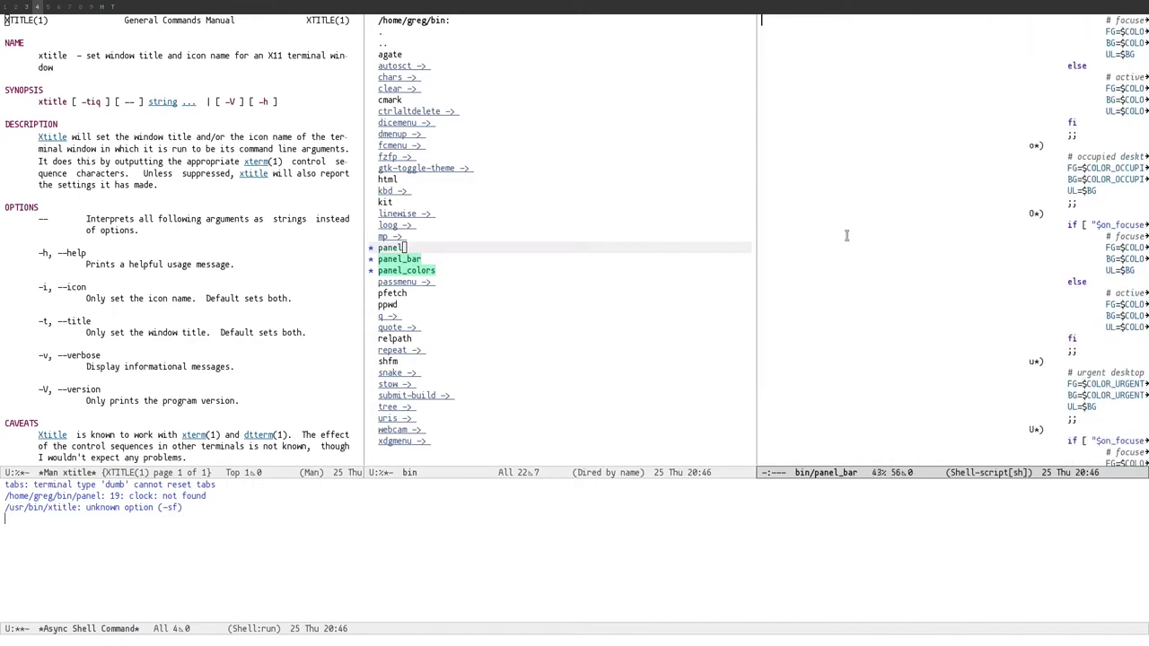
scroll(847, 235, down, 1)
key(ctrl+x)
key(1)
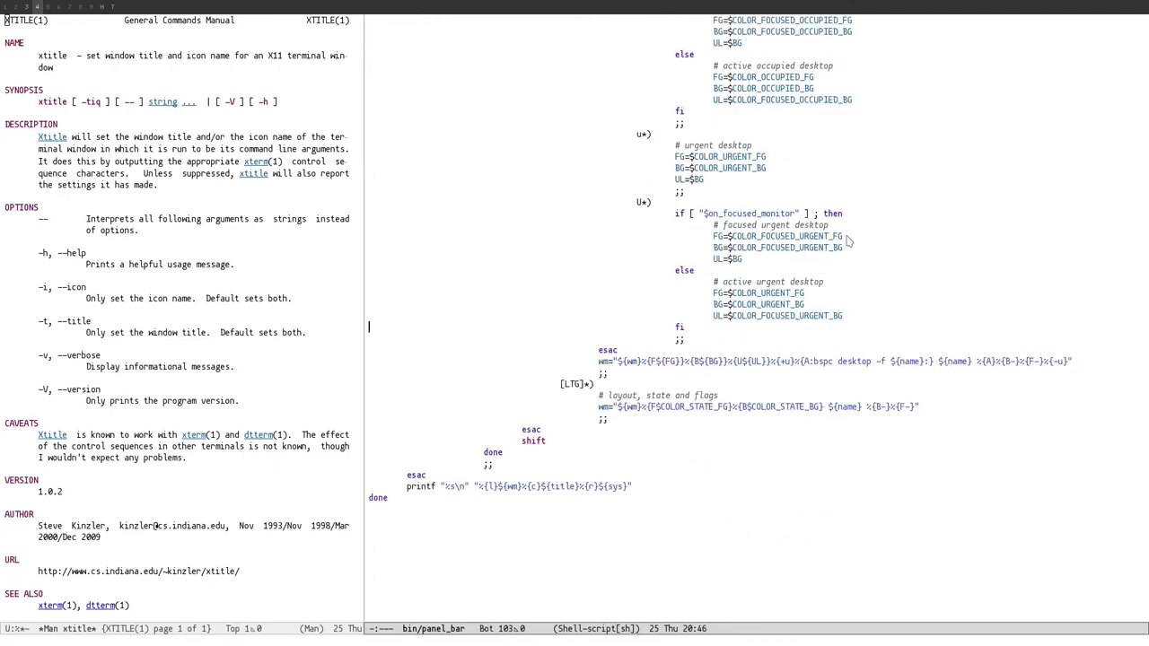
Step: Go back to the start of panel_bar and examine its clock output and xtitle output cases
scroll(848, 240, up, 6)
key(alt+shift+comma)
key(ctrl+g)
key(ctrl+n)
key(Down)
key(ctrl+n)
key(ctrl+n)
key(ctrl+n)
key(ctrl+space)
key(ctrl+e)
key(ctrl+n)
key(ctrl+g)
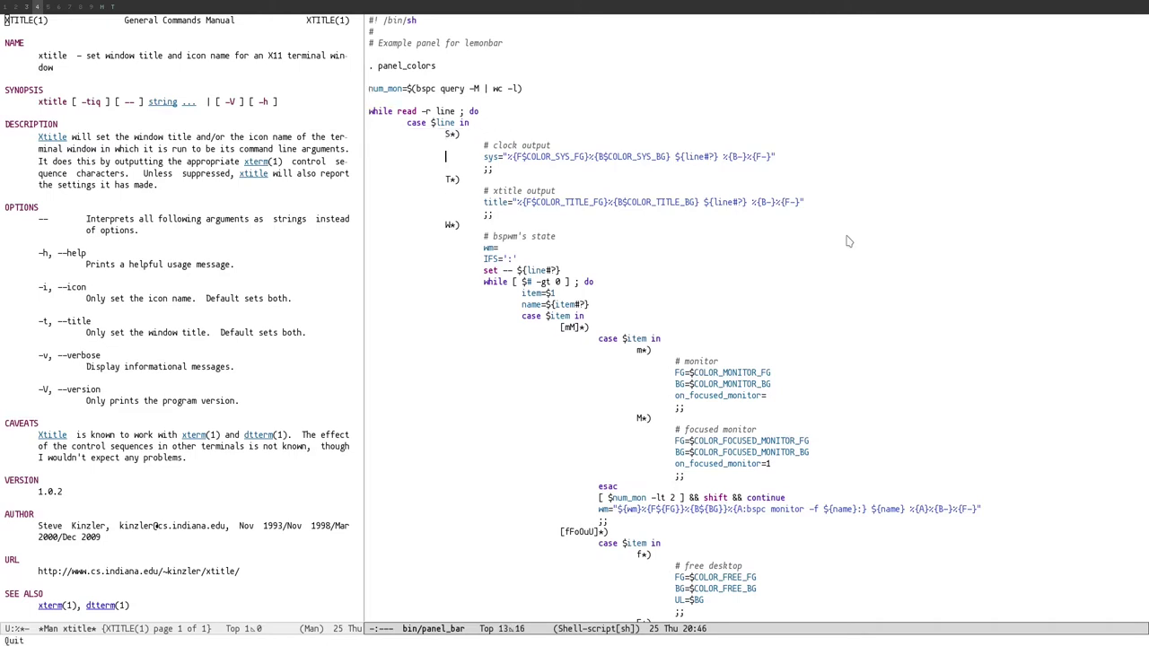
key(ctrl+v)
key(alt+v)
double_click(508, 191)
double_click(506, 147)
click(521, 168)
click(521, 158)
Step: Switch between desktops and view the Debian stretch package page for bspwm in the web browser on desktop 9
click(66, 5)
click(41, 4)
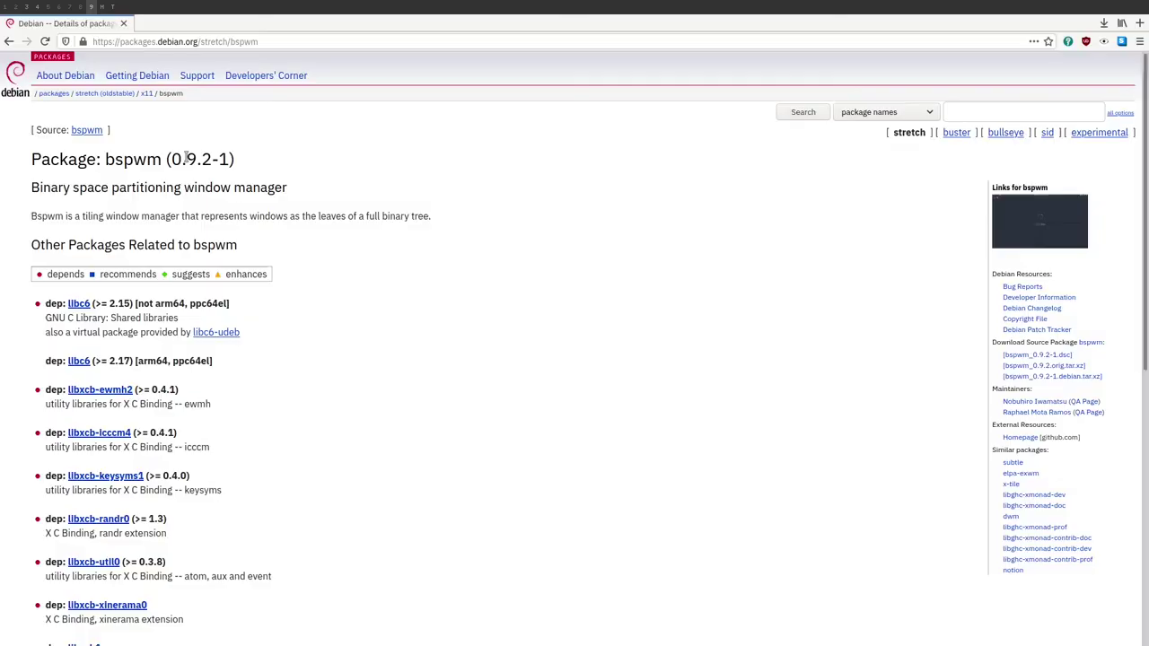
key(super+4)
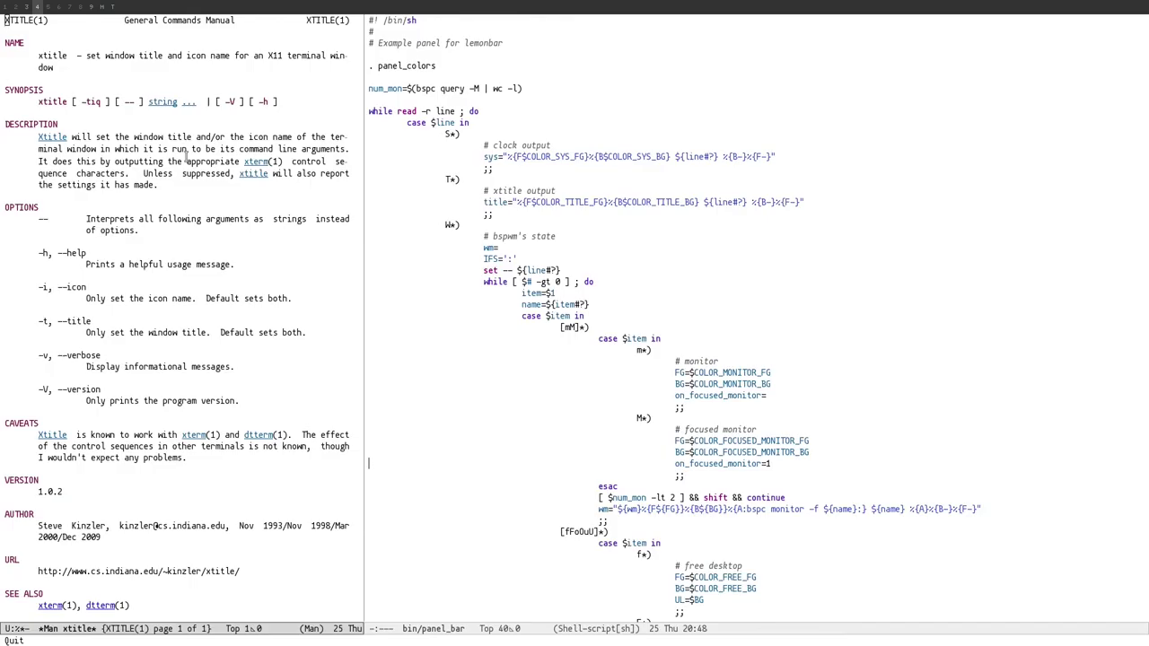
key(super+9)
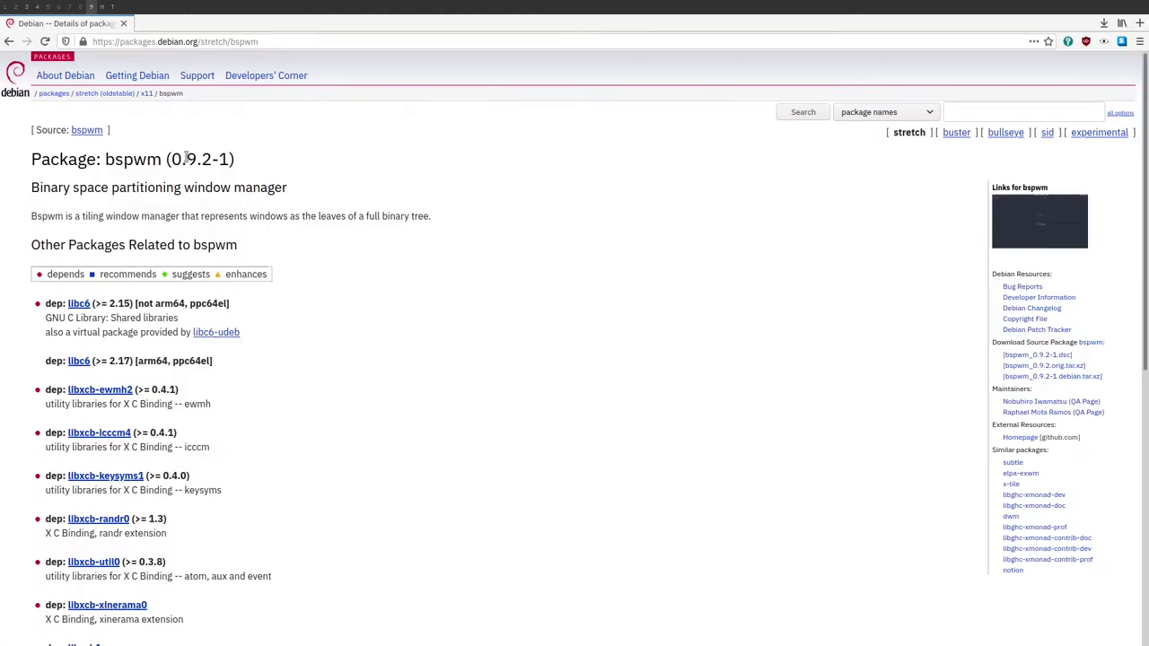
Step: Return to Emacs on desktop 4 and run apt show bspwm to check the package's dependencies and recommendations
key(super+4)
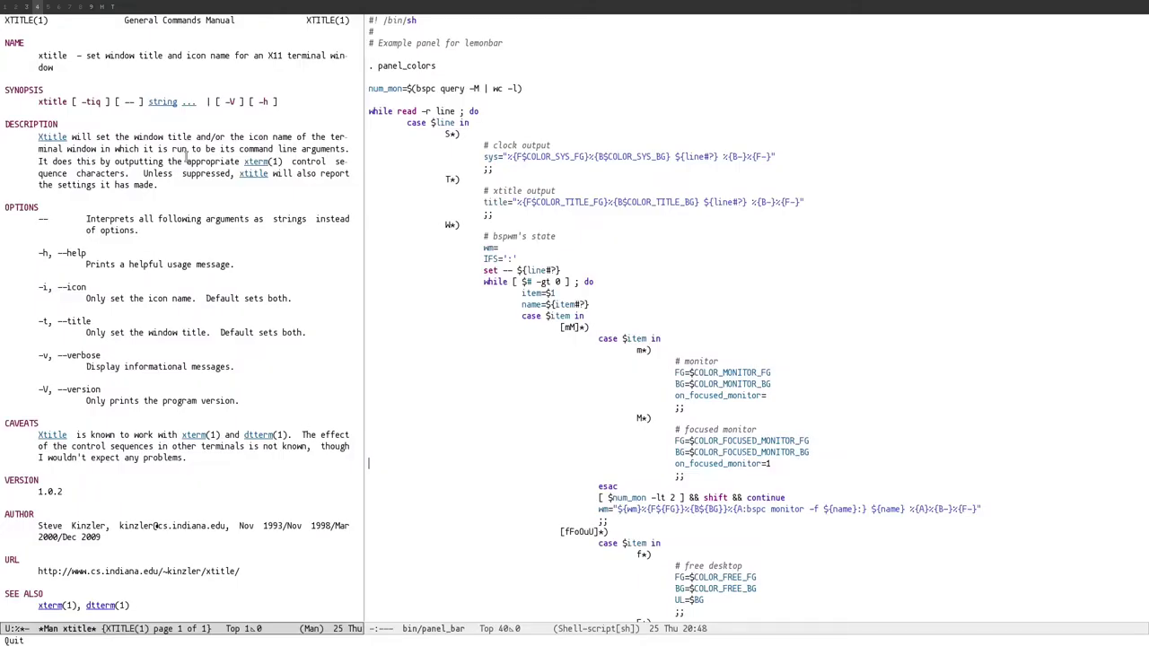
key(alt+&)
text(apt show bspwm)
key(Return)
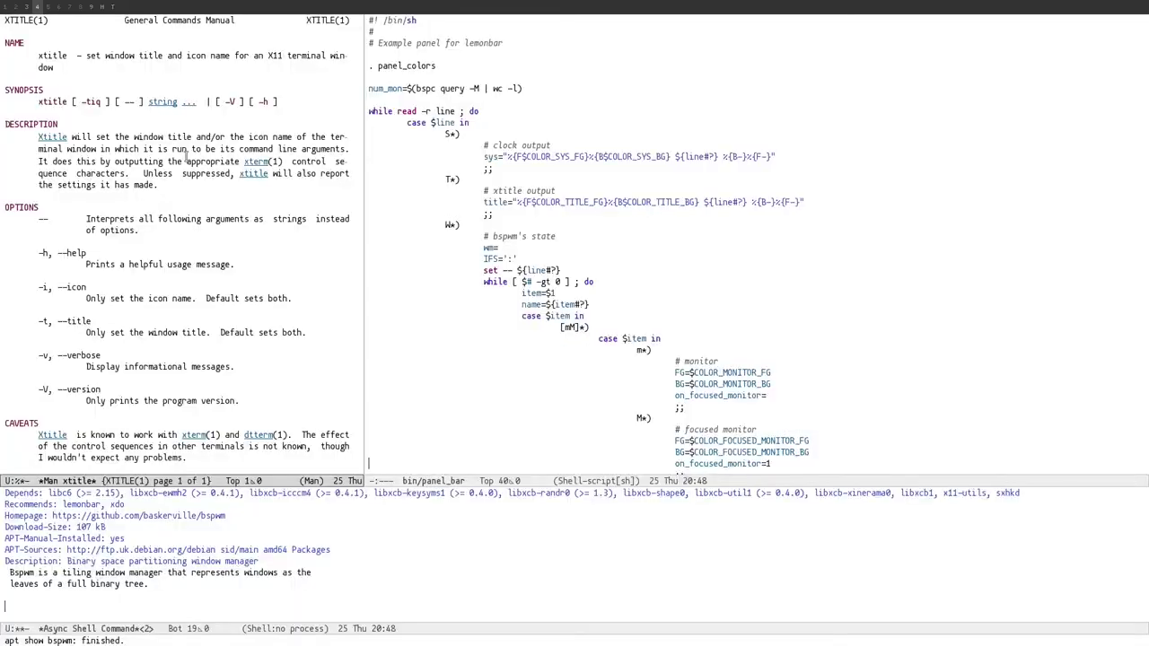
Step: Switch to the web browser and look through the bspwm dependencies on the Debian stretch package page
key(super+9)
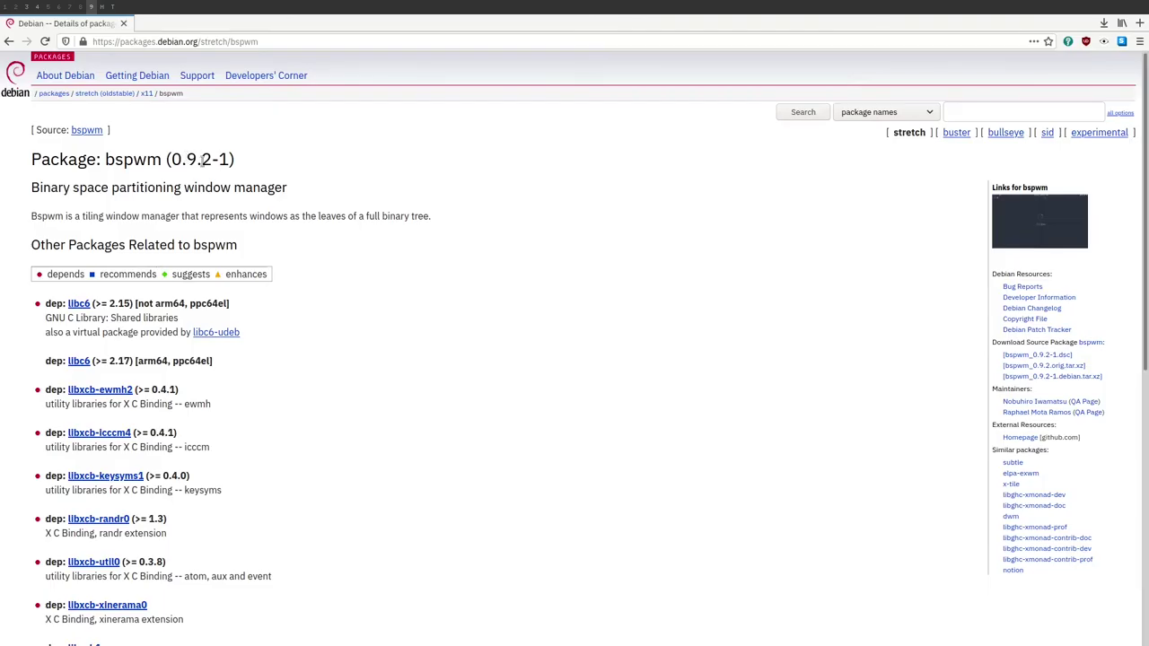
scroll(929, 189, down, 3)
scroll(1089, 164, up, 1)
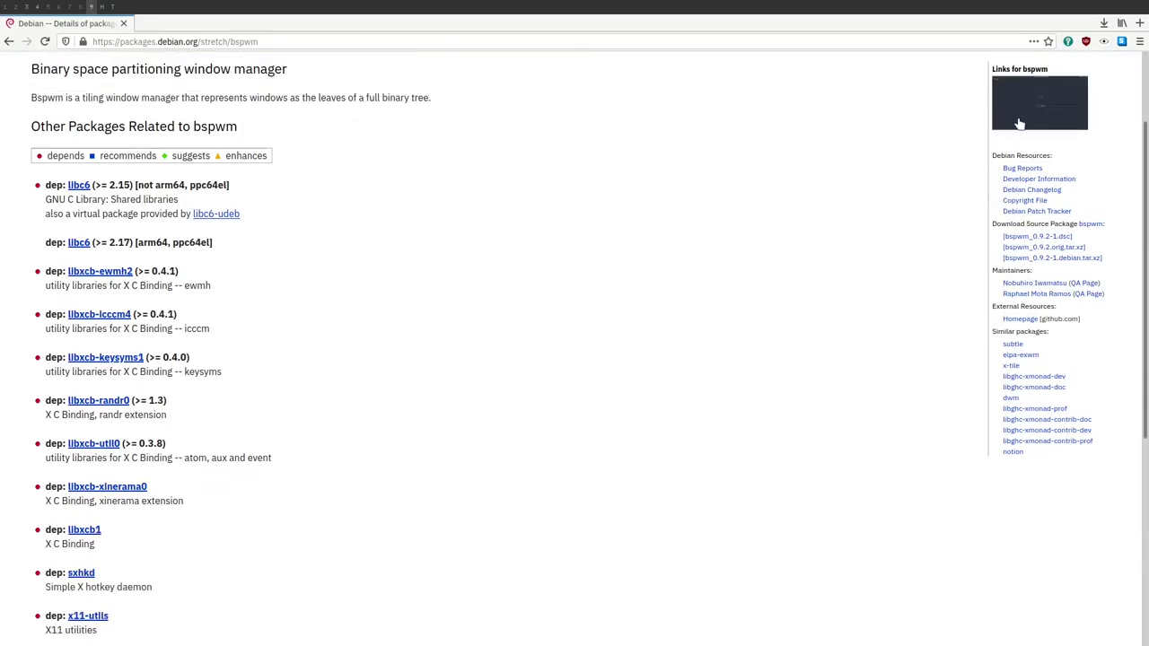
Step: Leave the package page and look through the file list of the GitLab dotfiles repository
key(alt+Left)
click(608, 304)
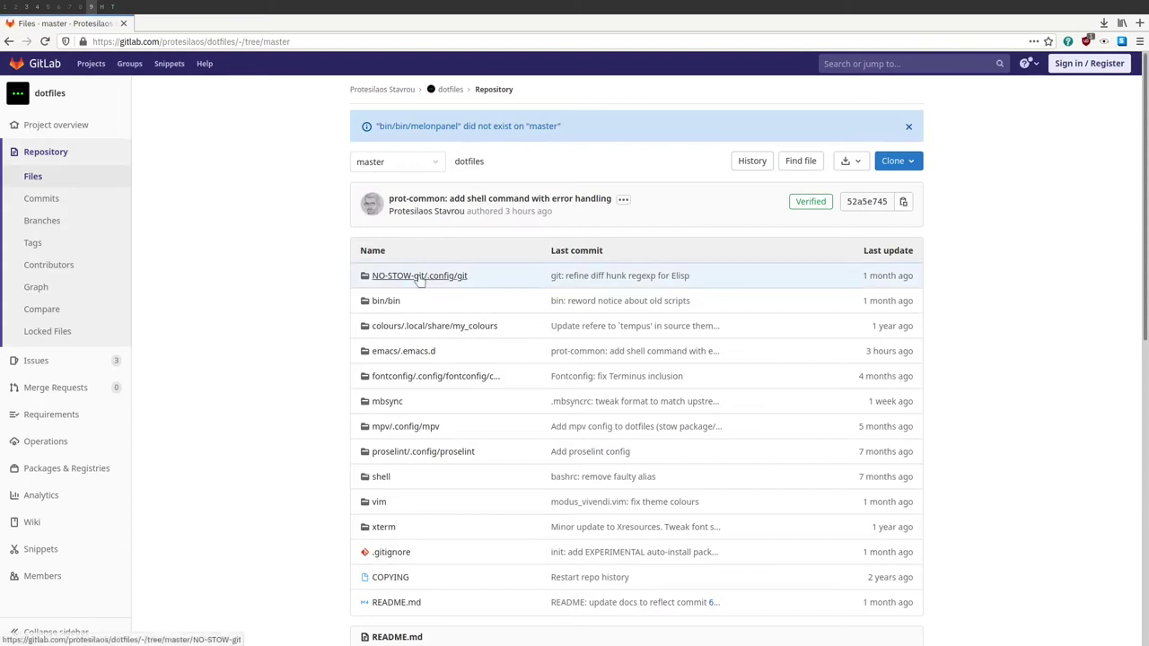
scroll(296, 287, down, 2)
Step: Return to the "bspwm lemonbar clock xtitle" search results, open the void-bspwm-dotfiles GitHub page and find "xtitle" in it
key(alt+Left)
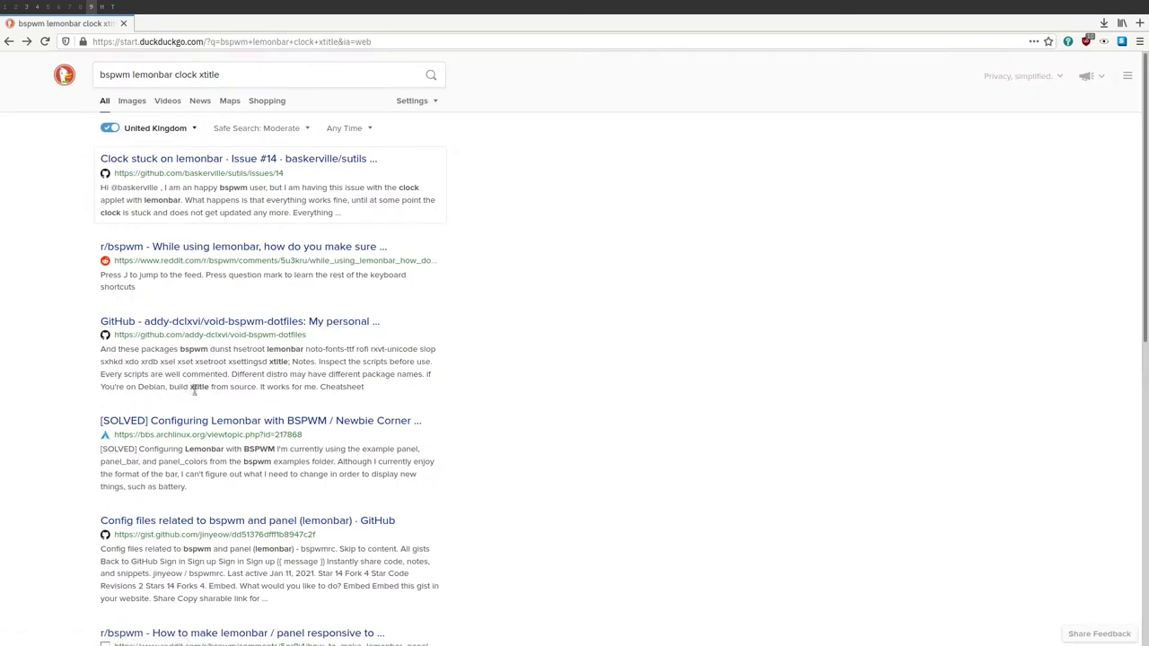
click(345, 325)
key(ctrl+f)
text(xtitle)
key(Return)
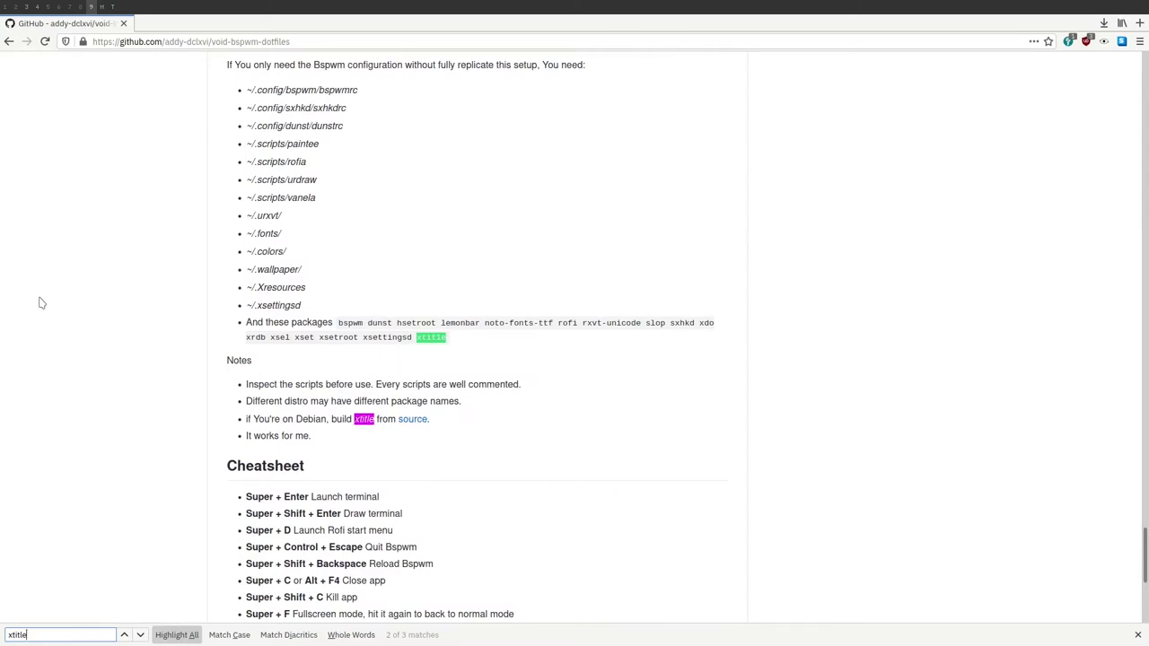
Step: Open the xtitle source link from the Debian note in a new tab and show that GitHub repository
scroll(129, 261, down, 5)
middle_click(417, 76)
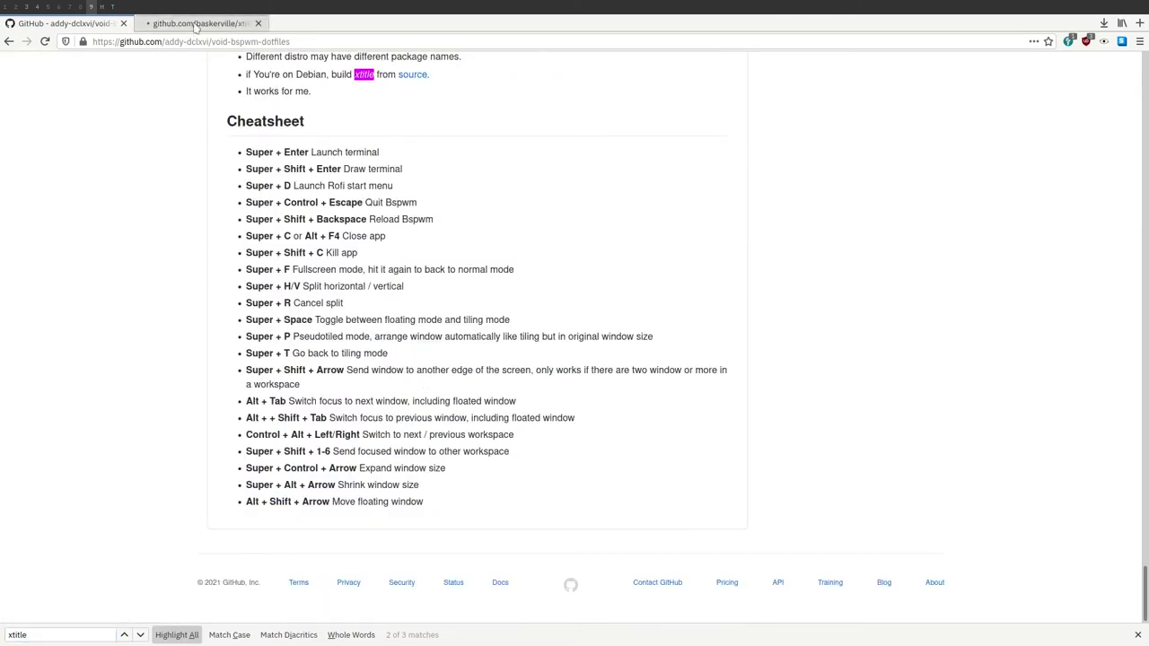
scroll(188, 113, up, 3)
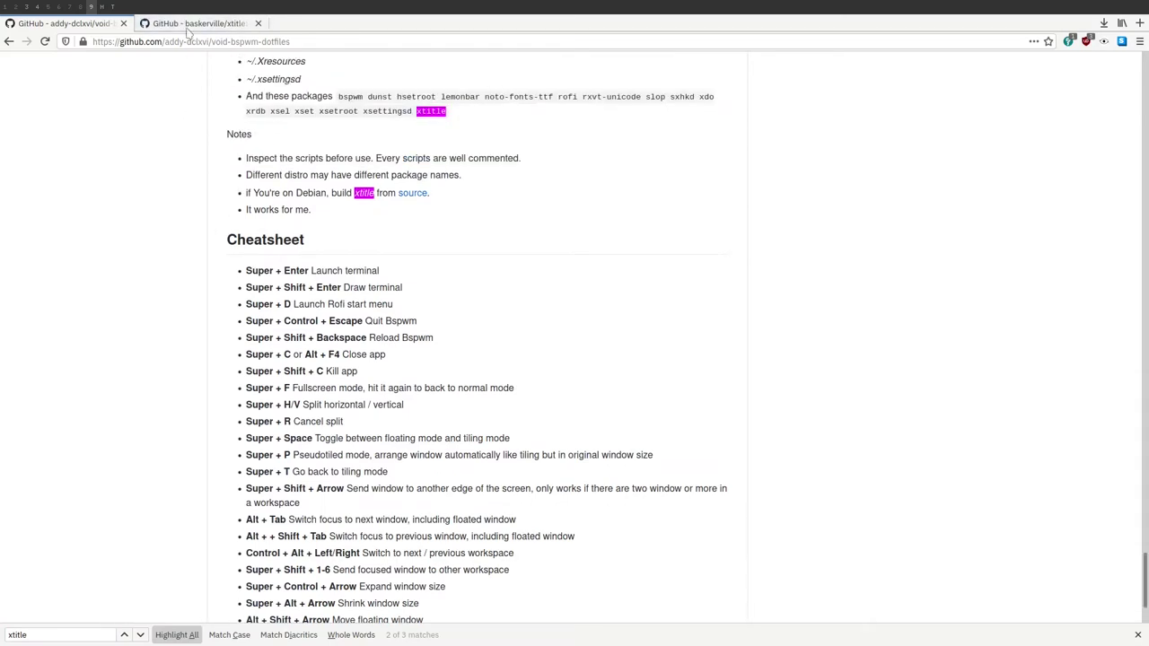
scroll(216, 249, up, 5)
scroll(216, 249, down, 1)
click(208, 27)
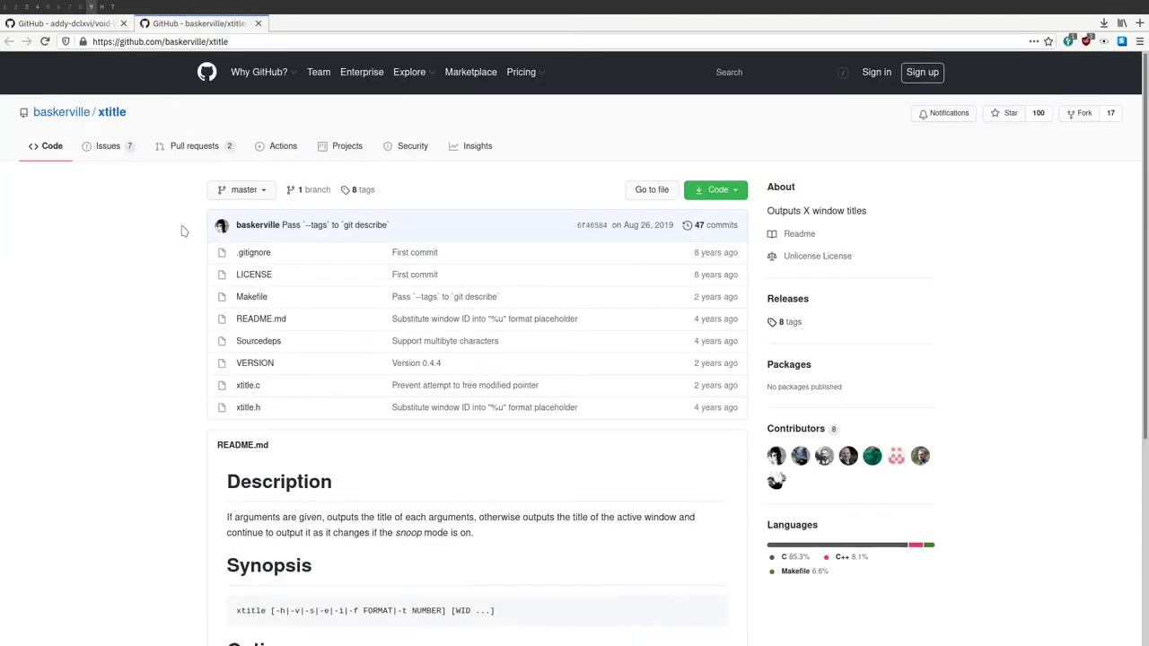
Step: Look through the xtitle repository's file list, README options and release tags, and return to the repository's main page
scroll(279, 332, down, 3)
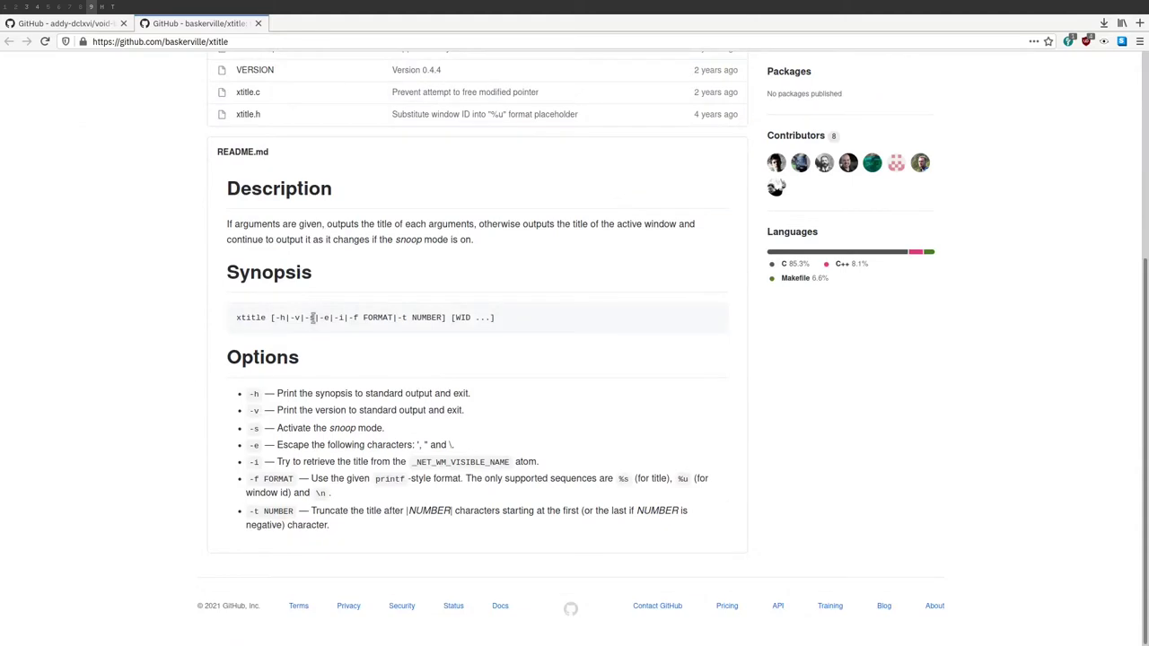
scroll(185, 313, up, 3)
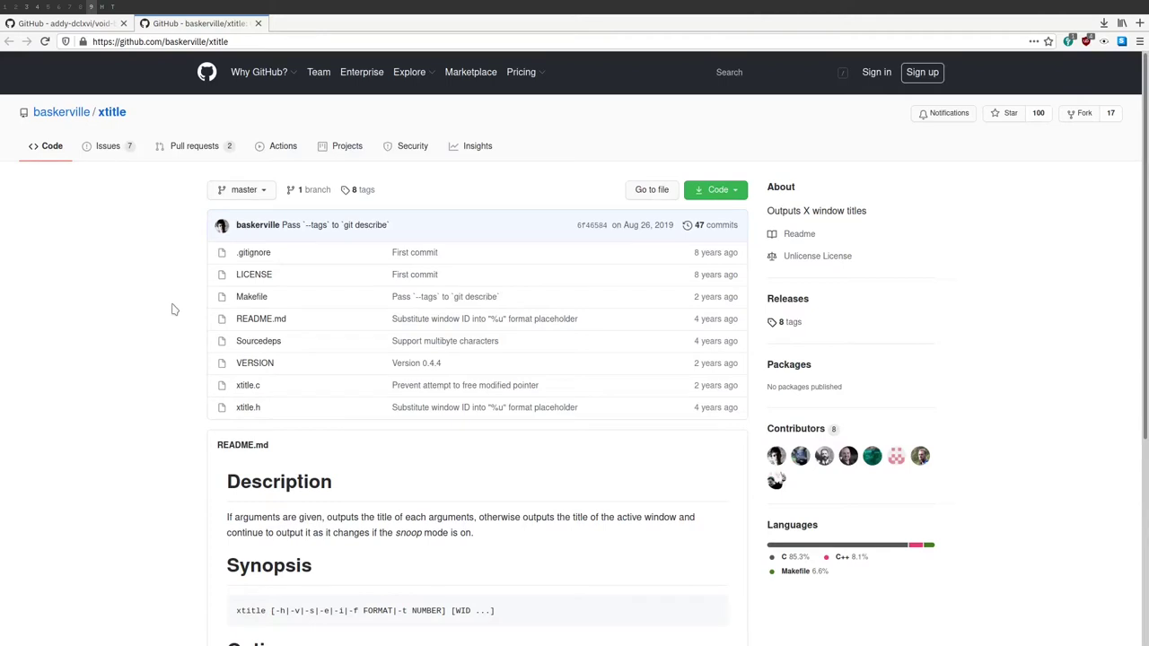
scroll(161, 310, down, 3)
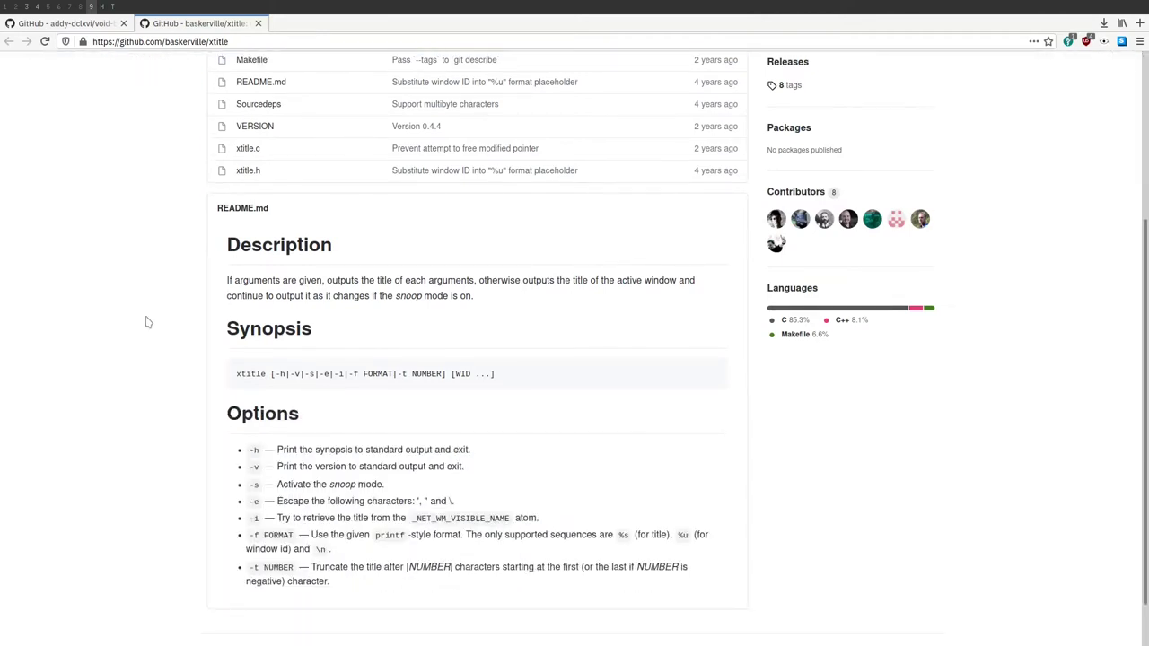
scroll(148, 322, up, 3)
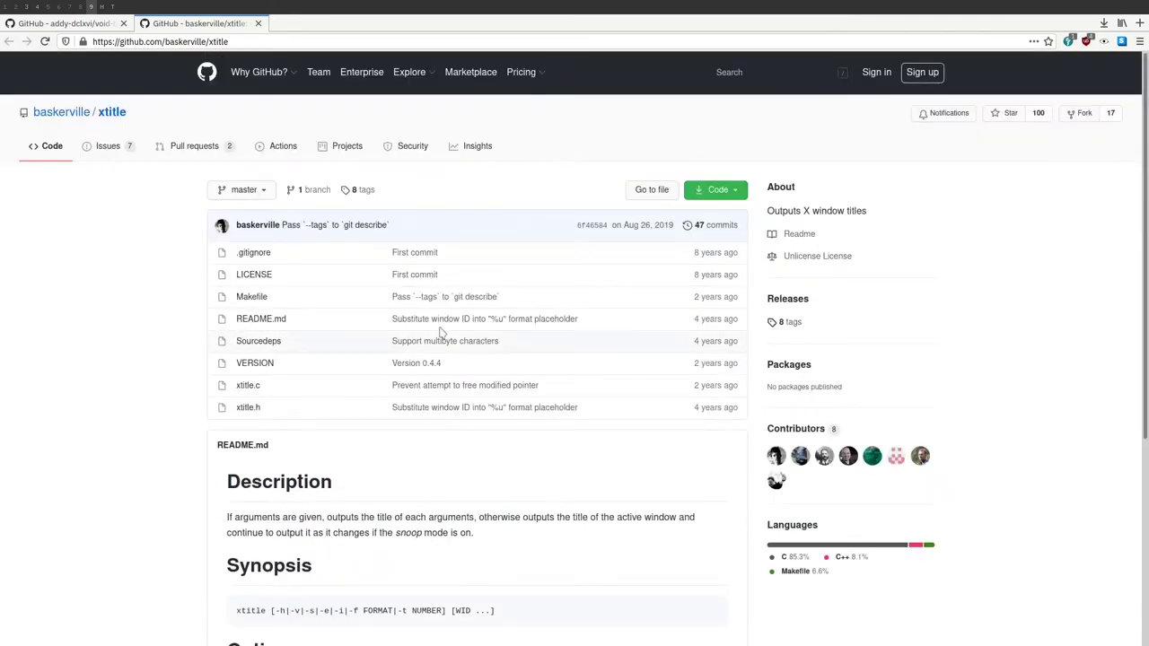
click(802, 305)
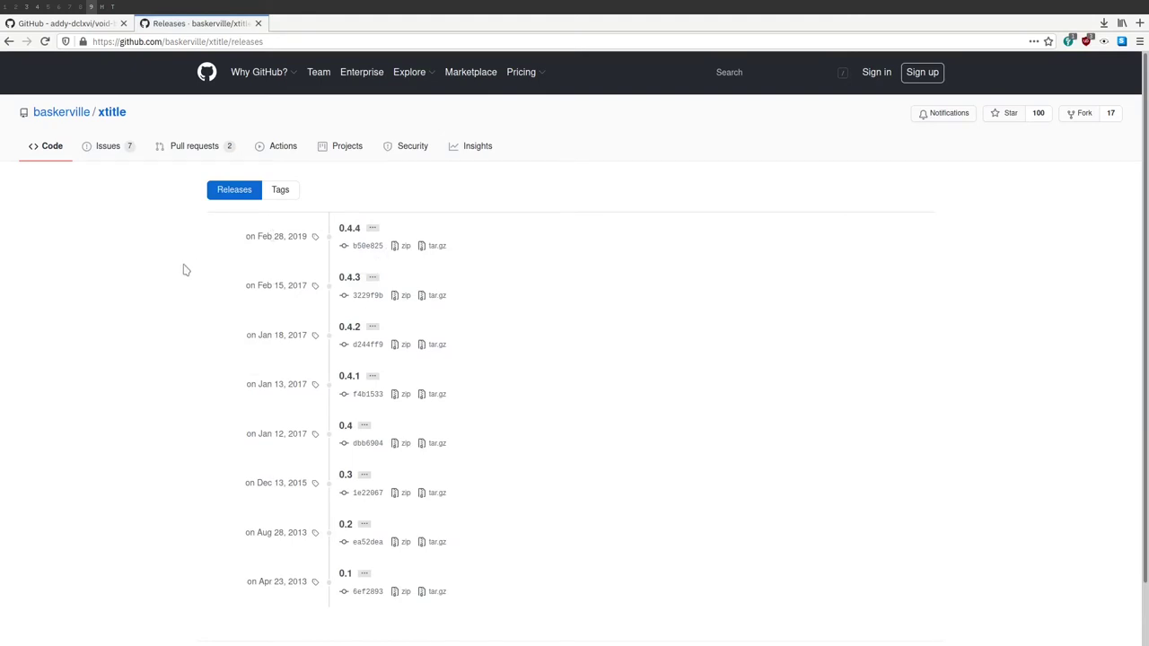
key(alt+Left)
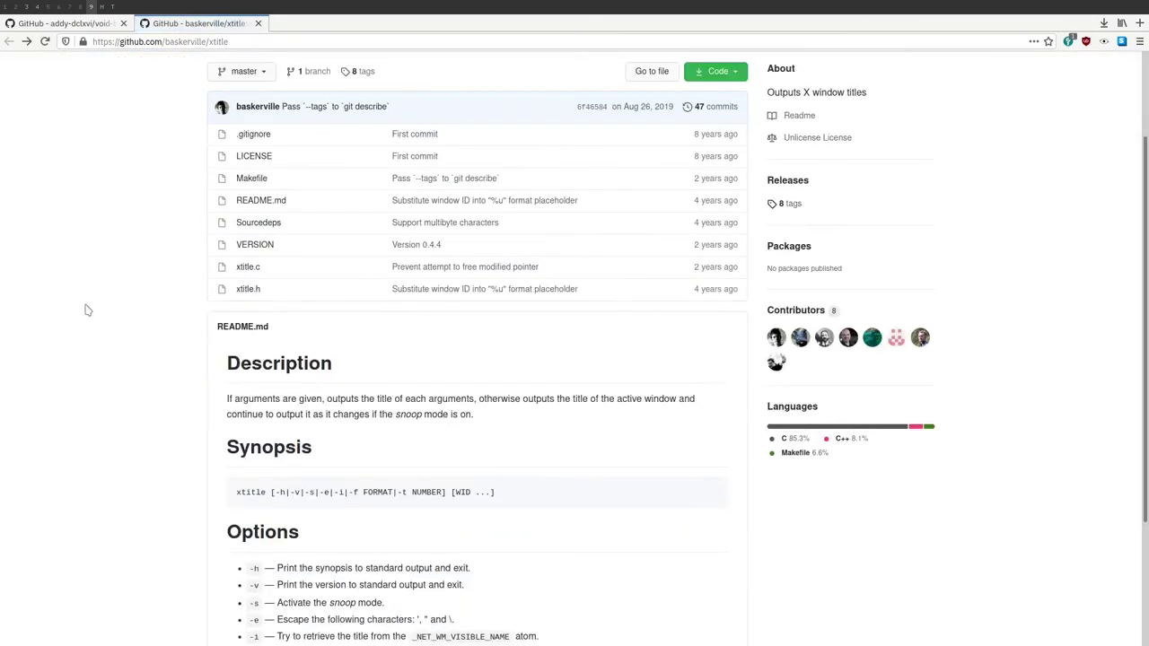
Step: Copy the xtitle repository address, switch to Emacs and clone the repository with git clone
click(204, 41)
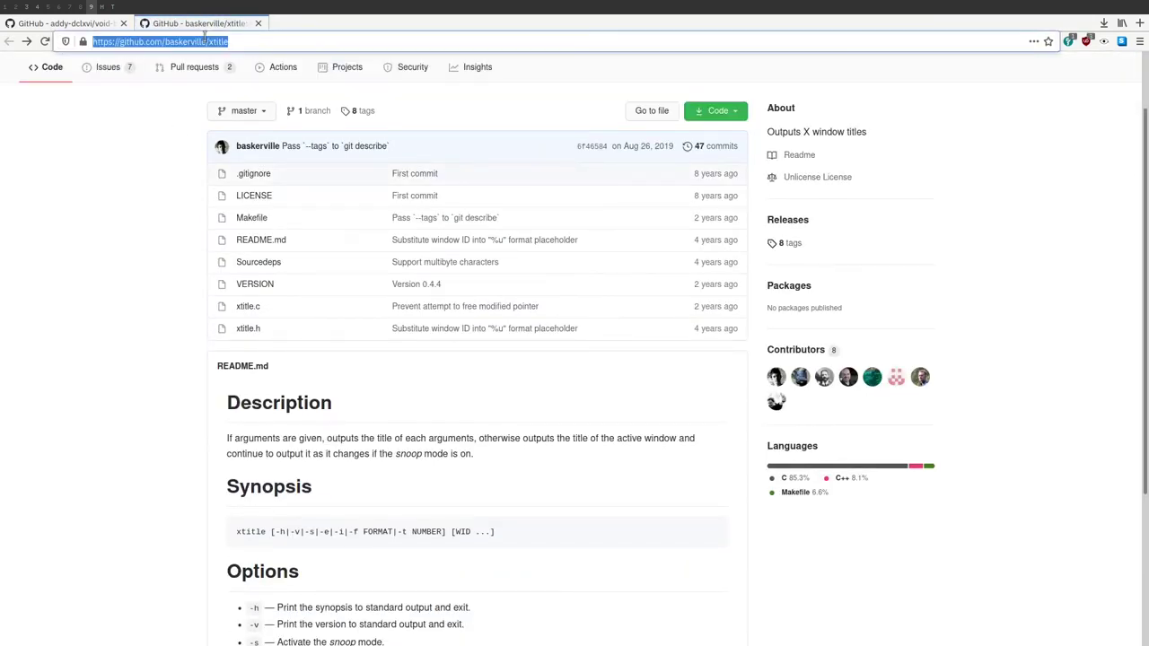
key(super+4)
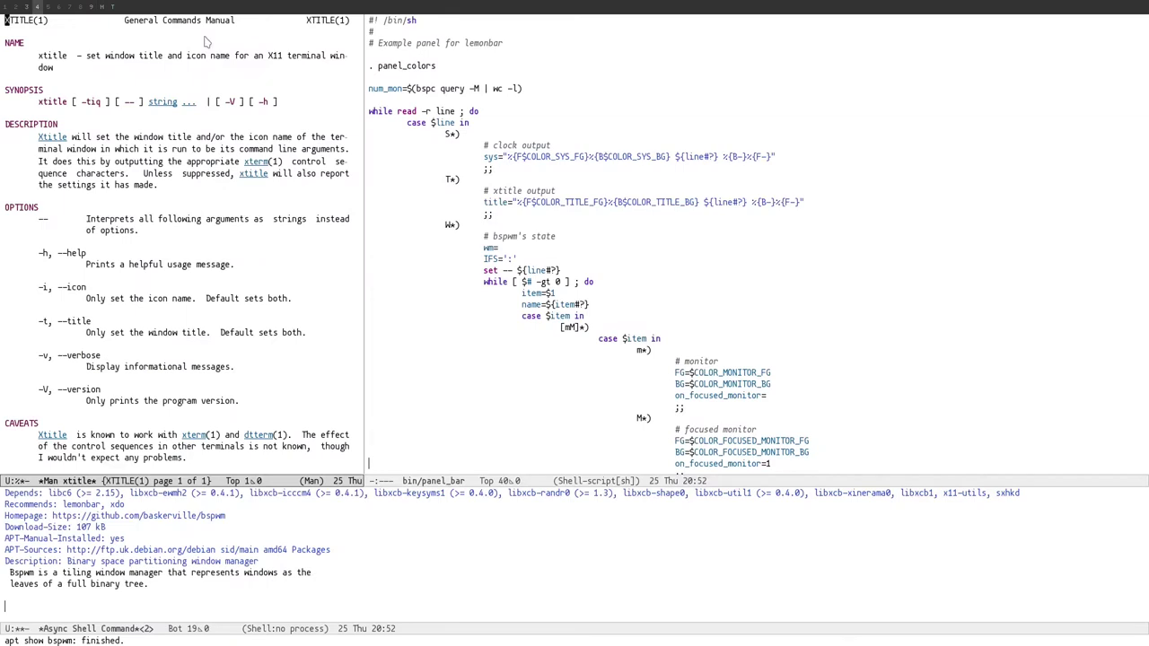
key(alt+shift+1)
text(git clone)
key(ctrl+y)
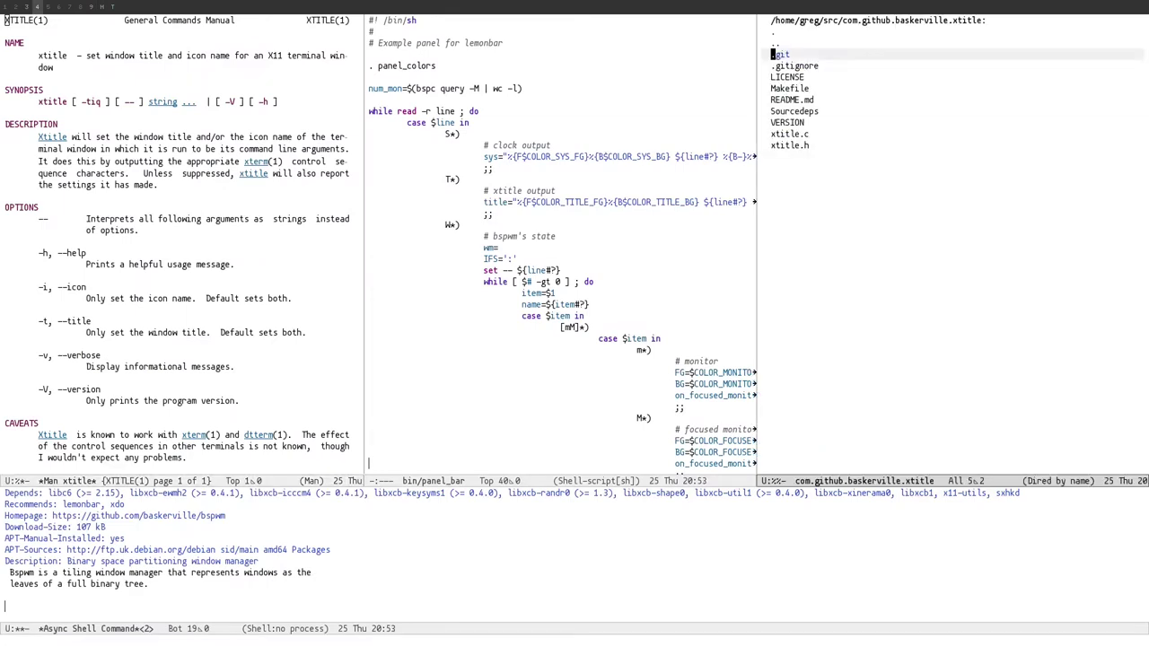
Step: Try to compile the cloned xtitle source with make -k
key(n)
key(n)
key(ctrl+c)
key(c)
key(Return)
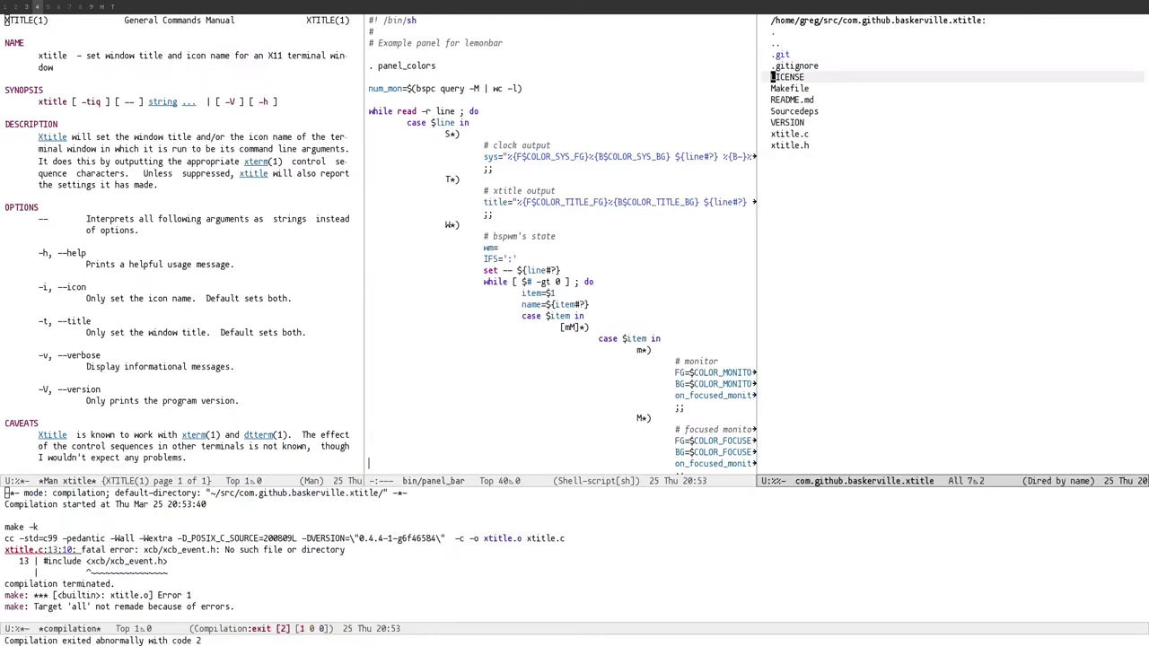
key(alt+exclam)
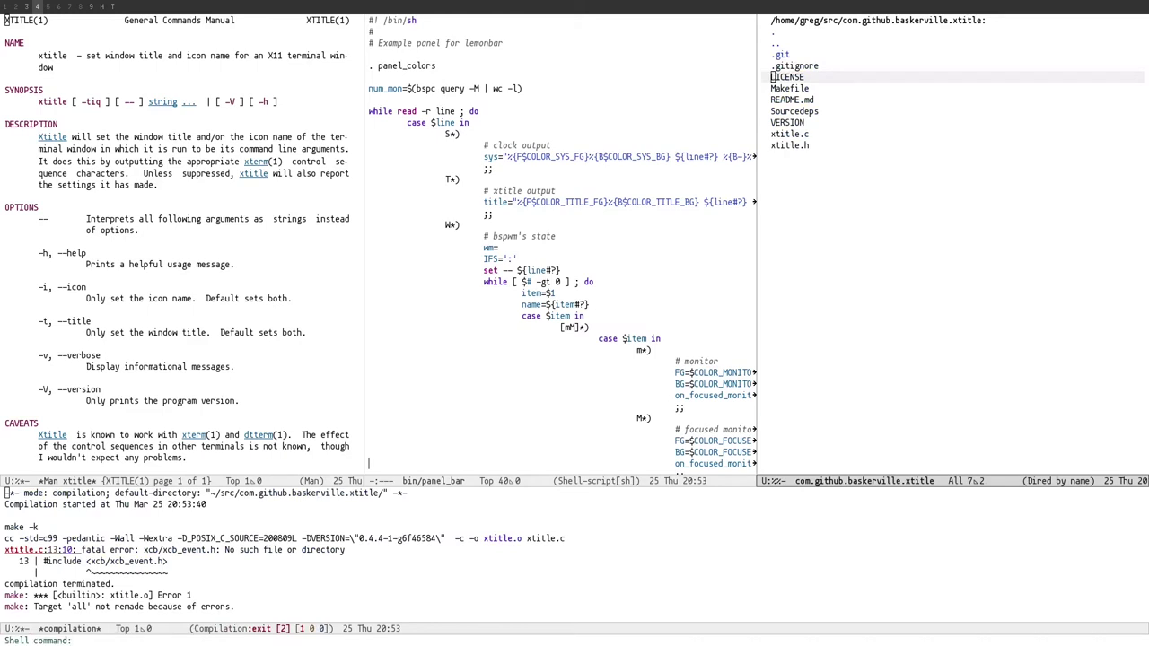
text(apt)
key(ctrl+g)
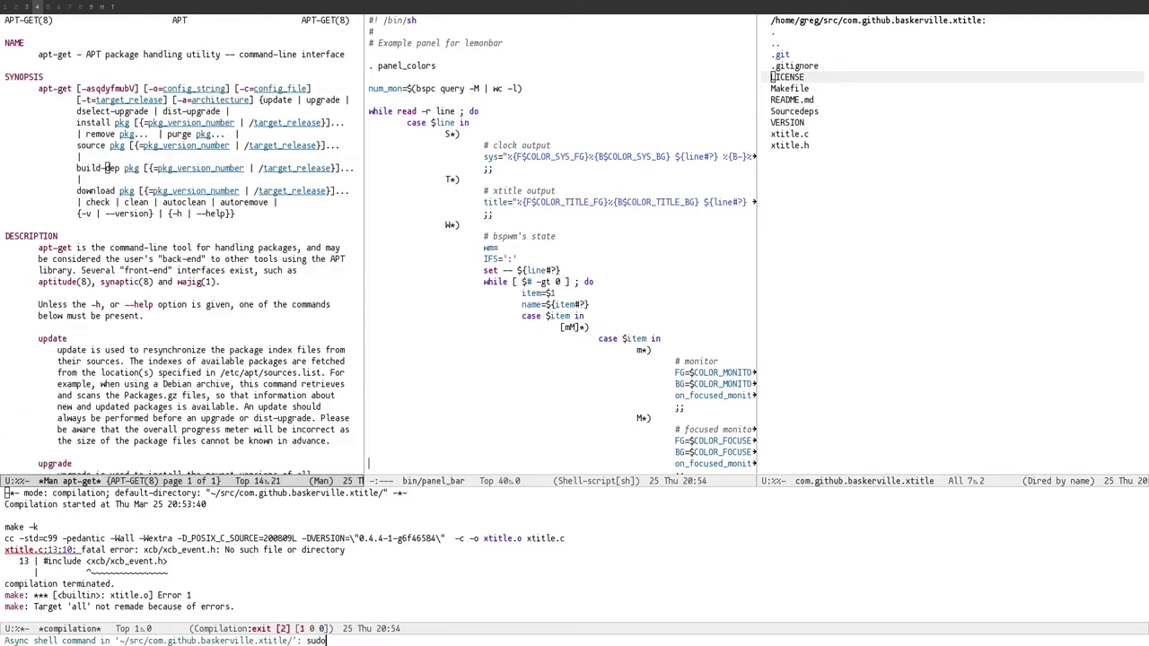
Step: Run sudo apt build-dep xtitle as an asynchronous shell command to install the build dependencies
text(apt build-dep )
text(xtitle)
key(Return)
text(yes or no) y)
key(Return)
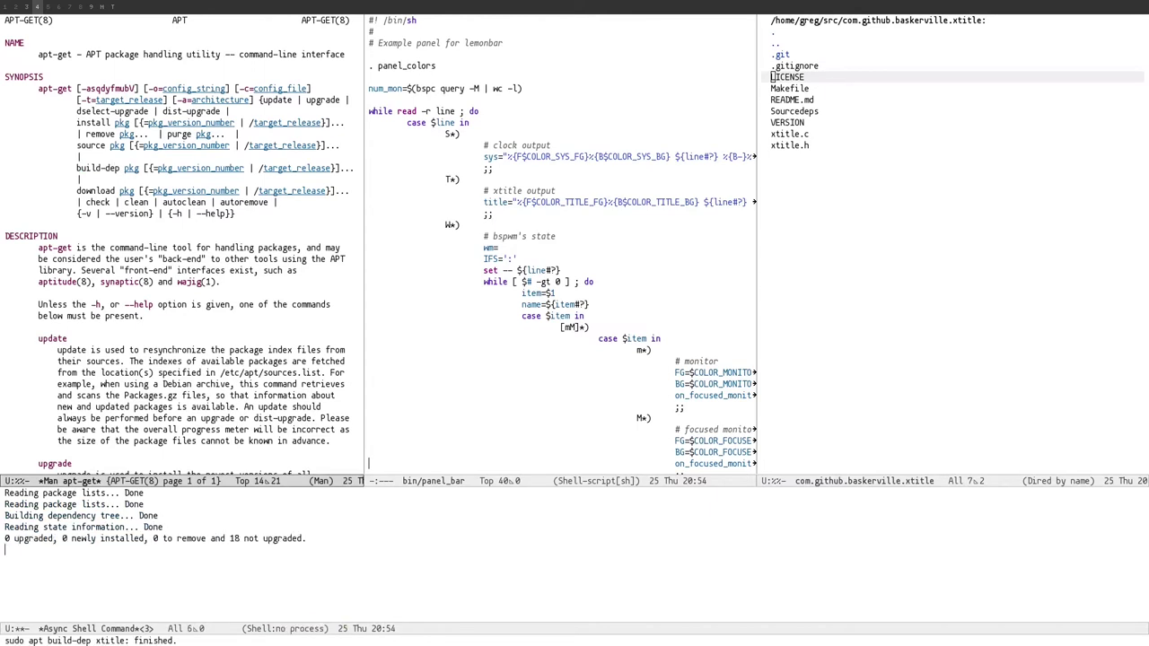
Step: Return to the xtitle source directory listing and try compiling the source again
key(ctrl+x)
key(o)
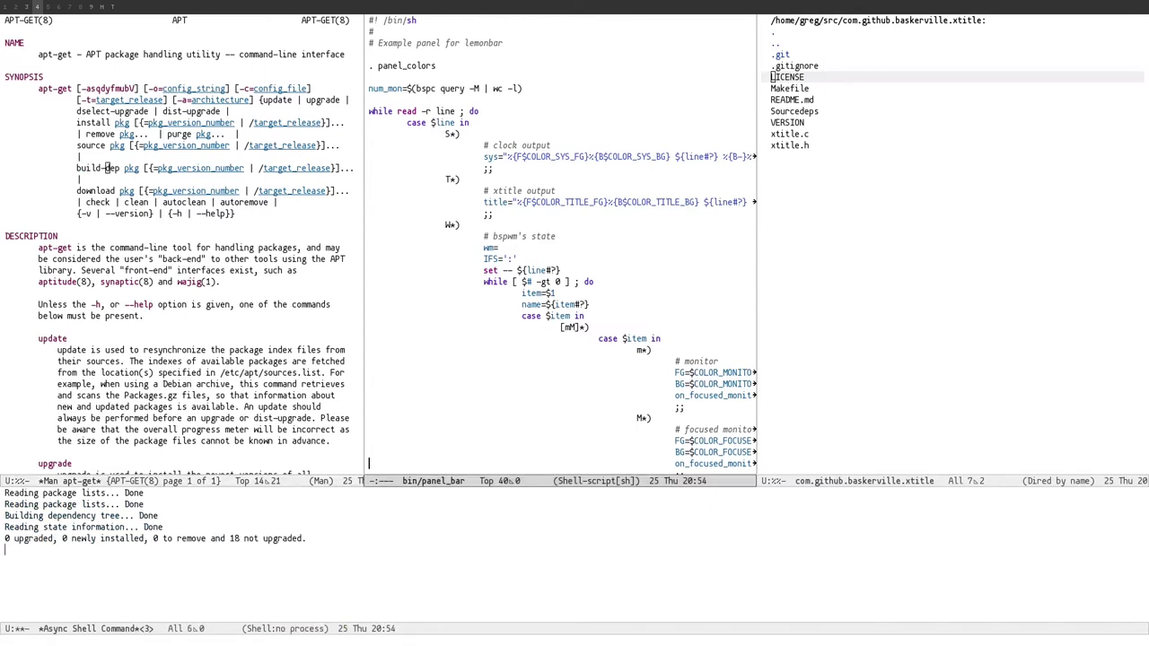
key(ctrl+x)
key(o)
key(F5)
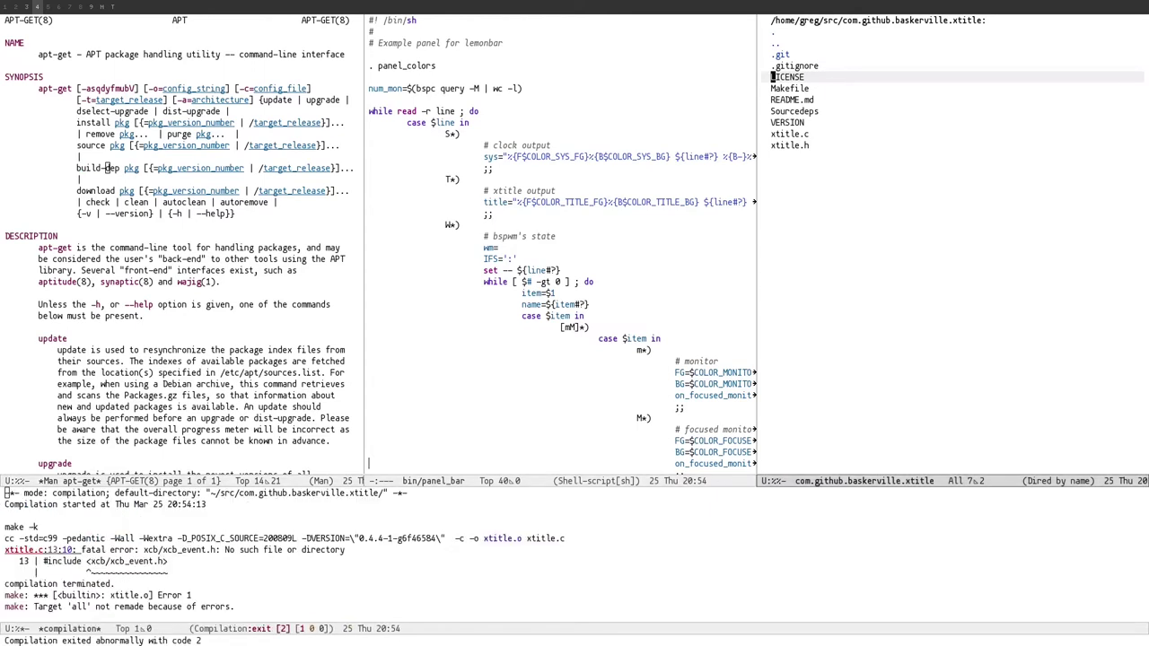
Step: Search the packages with apt search xcb and look through the XCB development libraries
key(alt+exclam)
text(apt search xcb)
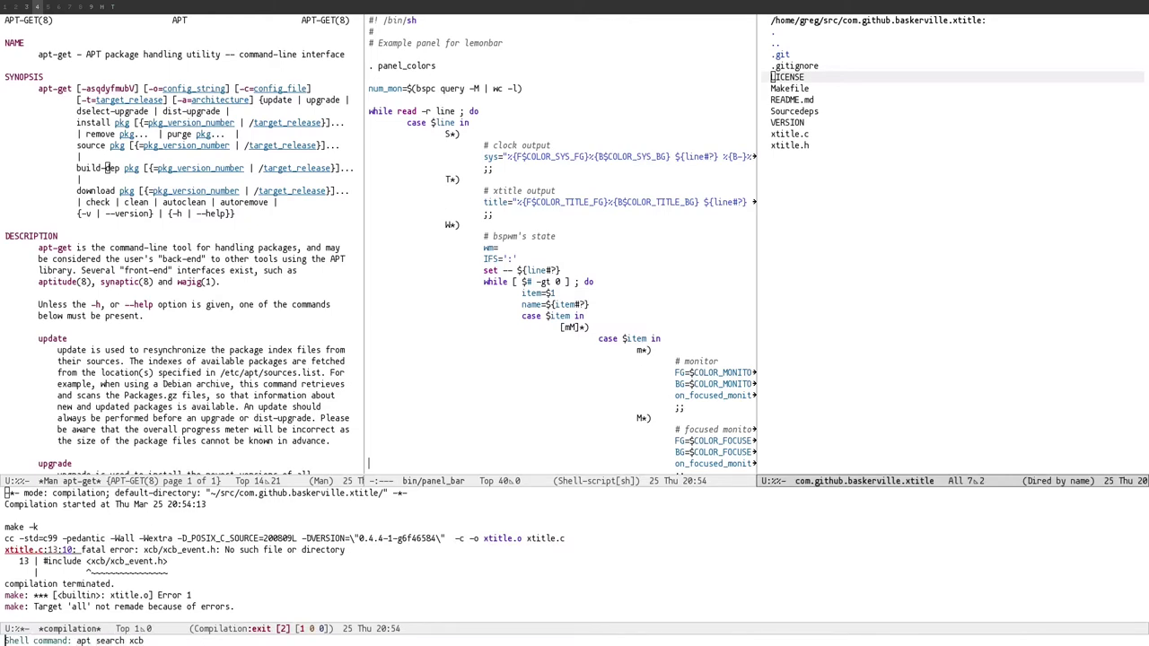
key(Return)
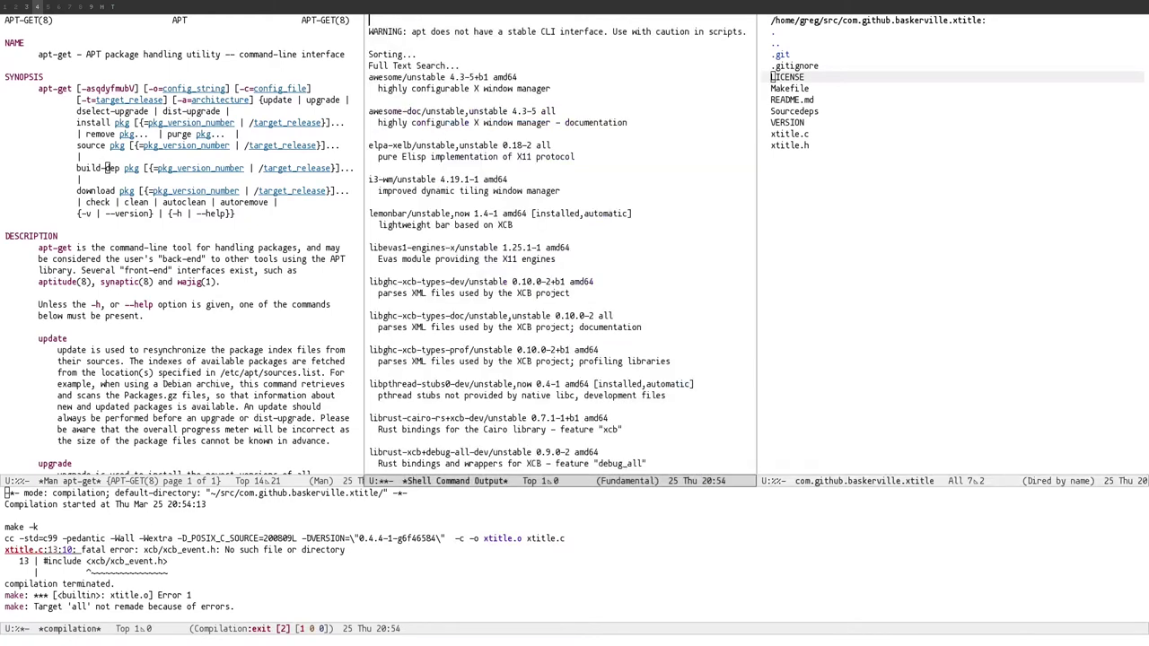
key(ctrl+alt+v)
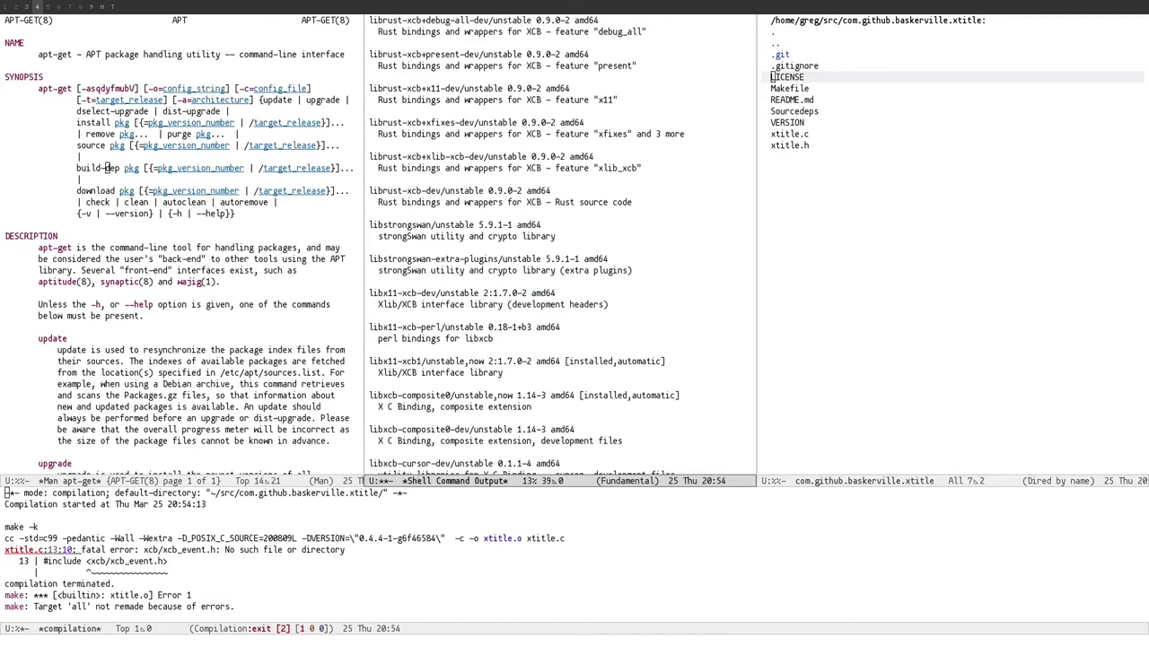
key(ctrl+alt+v)
Step: Return to the xtitle source directory listing and open one of its files for viewing
key(ctrl+x)
key(o)
key(n)
key(n)
key(n)
key(n)
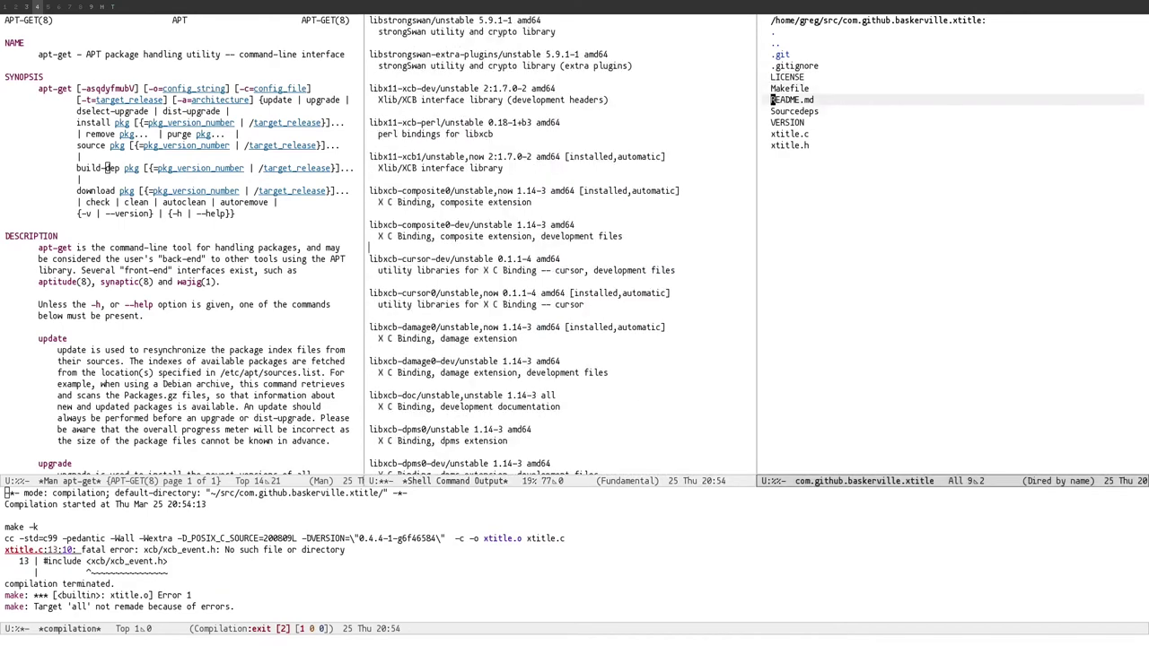
key(p)
key(v)
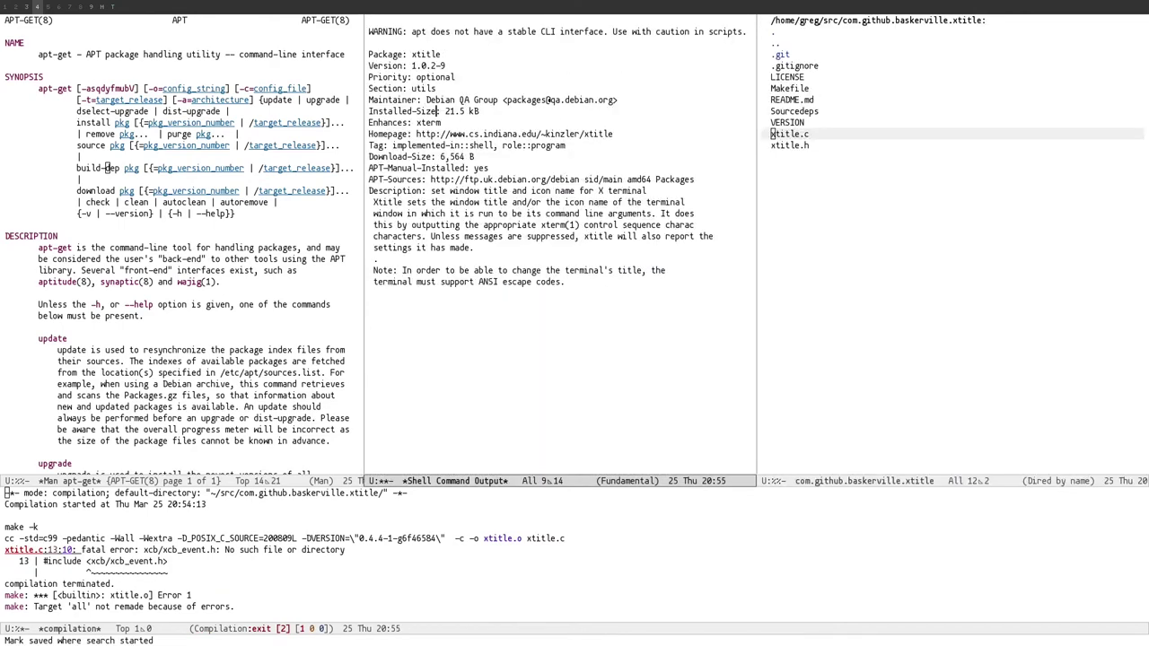
Step: Show the bin/panel_bar script in place of the xtitle directory listing and search backward for "xtitle" in it
key(ctrl+x)
key(o)
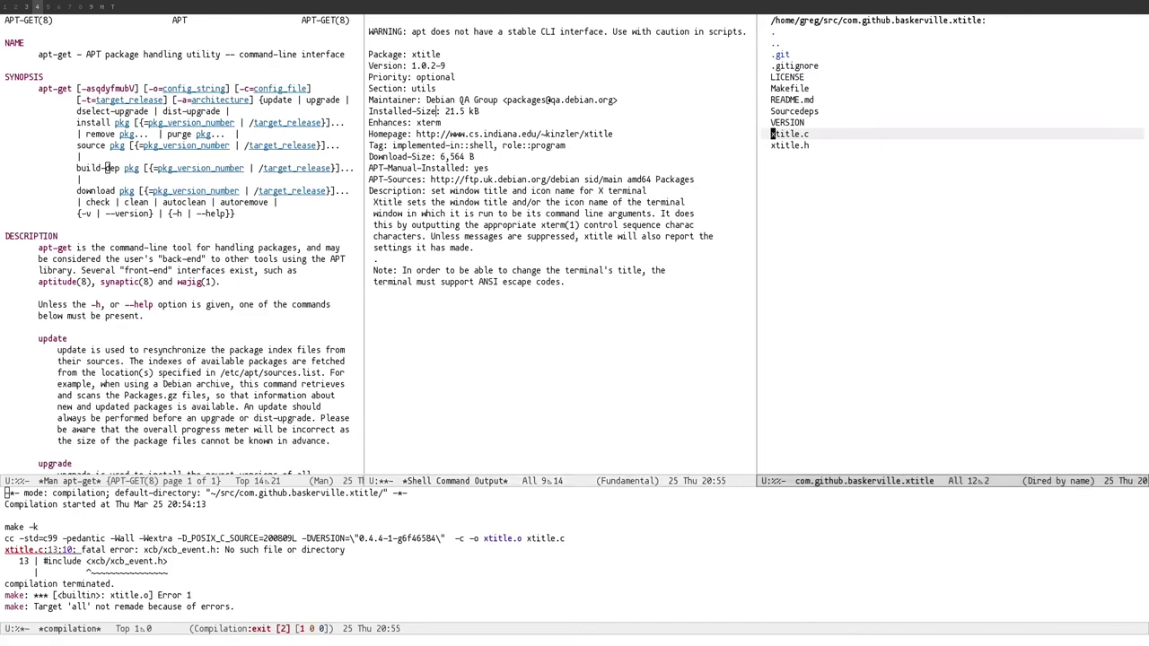
key(ctrl+x)
text(bpa)
key(BackSpace)
key(BackSpace)
key(Return)
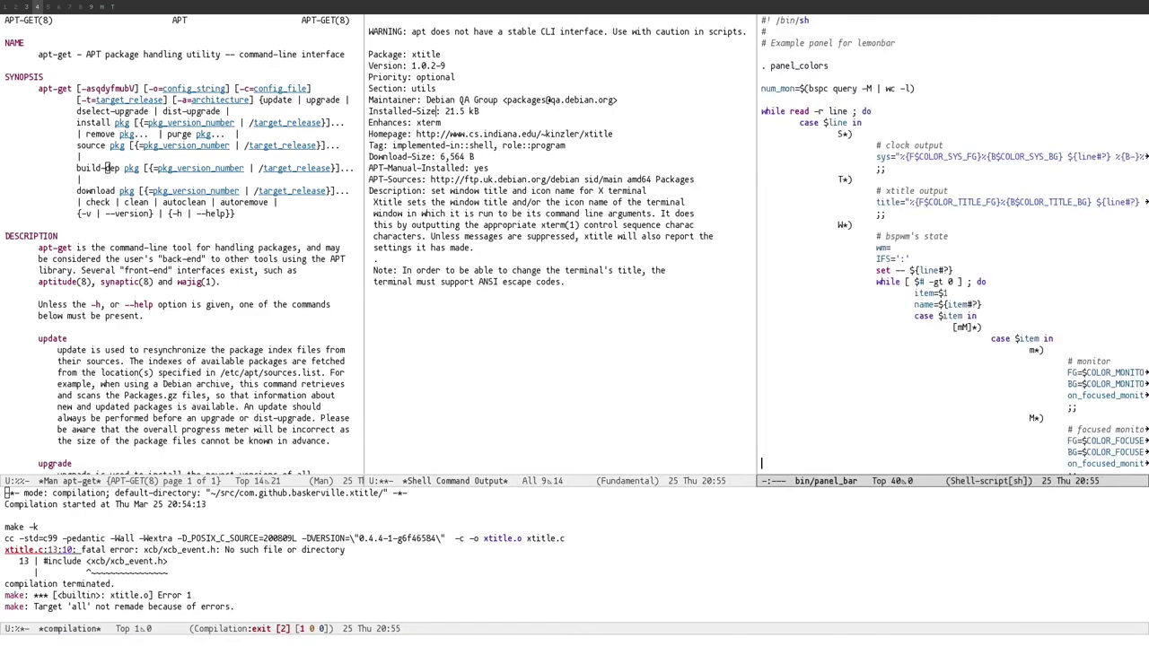
key(ctrl+r)
text(xtitle)
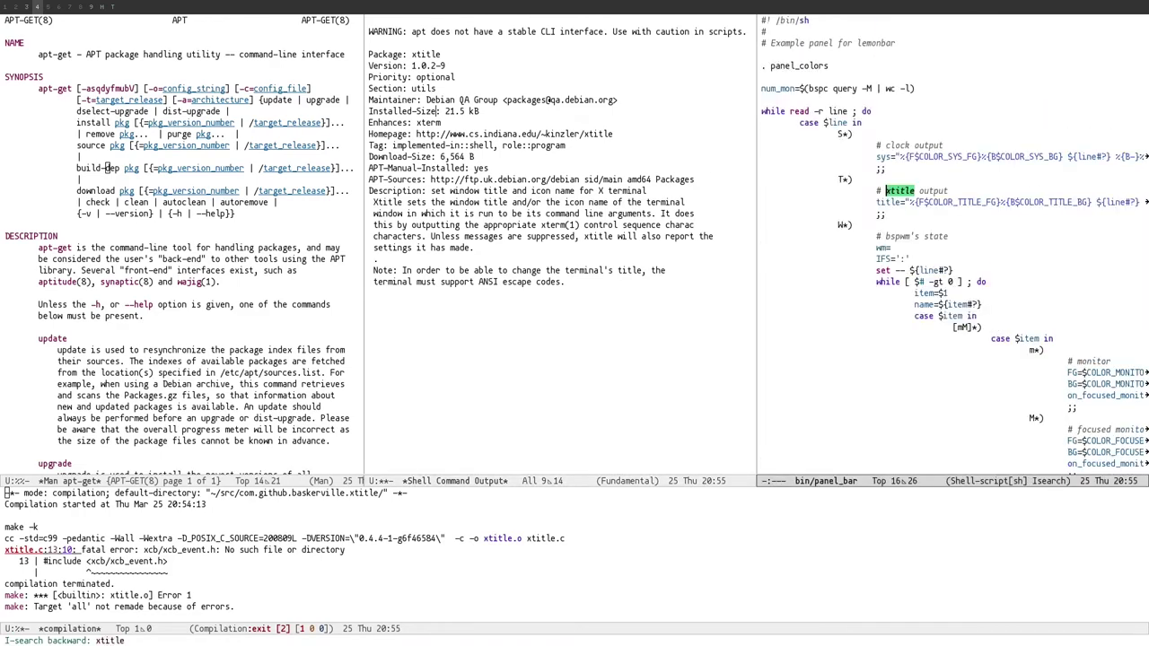
key(ctrl+r)
key(Return)
Step: Open the panel script in place of panel_bar and go to the start of its xtitle command line
key(ctrl+x)
key(ctrl+v)
key(alt+f)
key(ctrl+k)
key(Return)
key(ctrl+s)
key(ctrl+s)
key(ctrl+a)
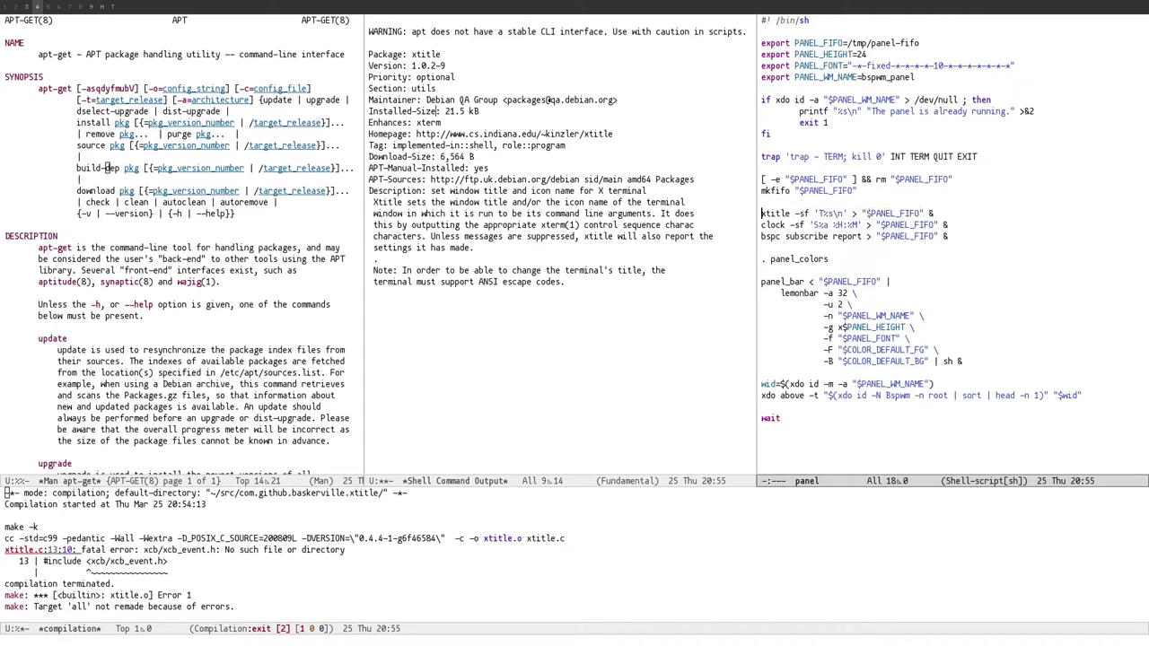
Step: Copy the command xtitle -sf 'T%s\n' > "$PANEL_FIFO" from the panel script, without the trailing ampersand
key(ctrl+space)
key(ctrl+e)
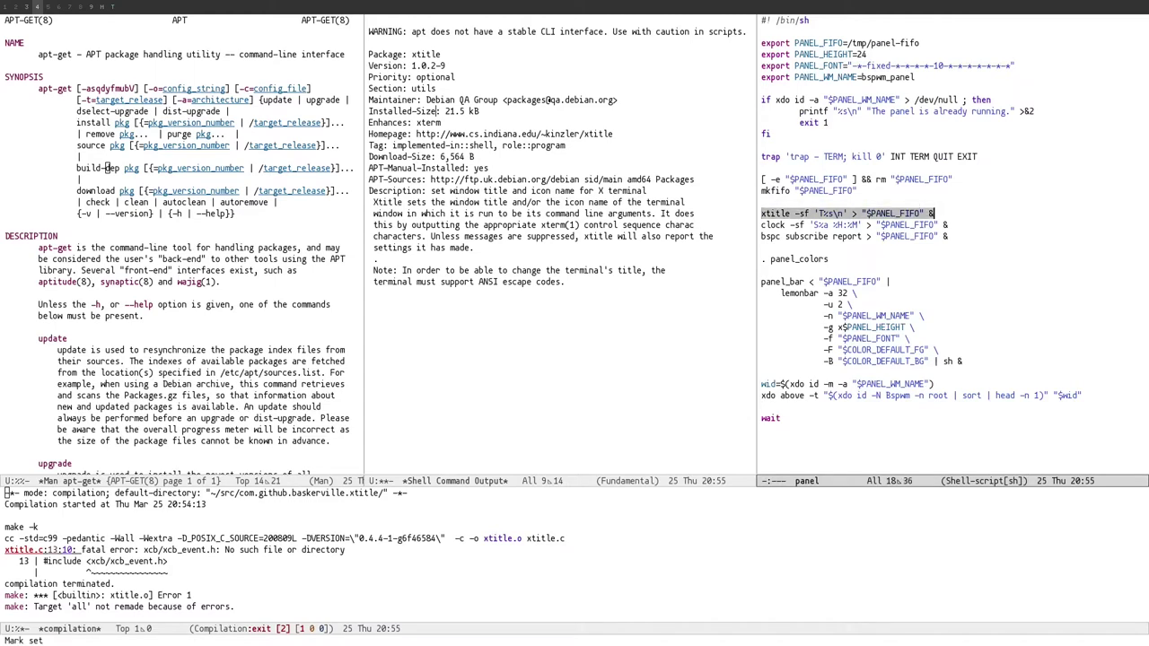
key(ctrl+b)
key(alt+w)
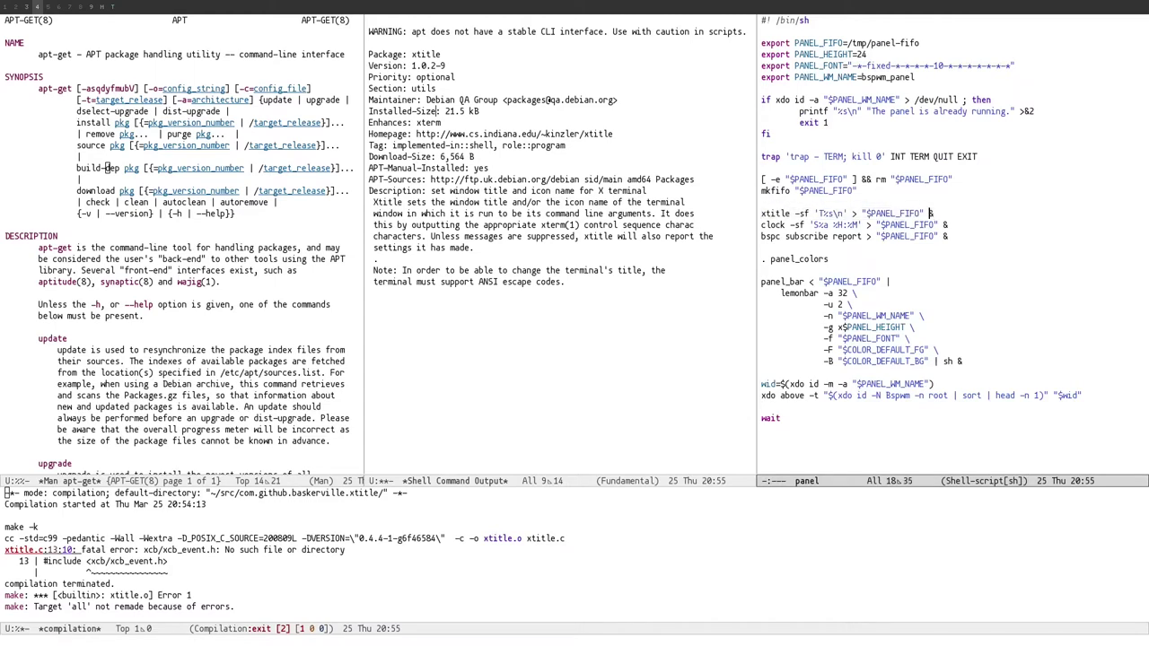
key(ctrl+x)
key(ctrl+v)
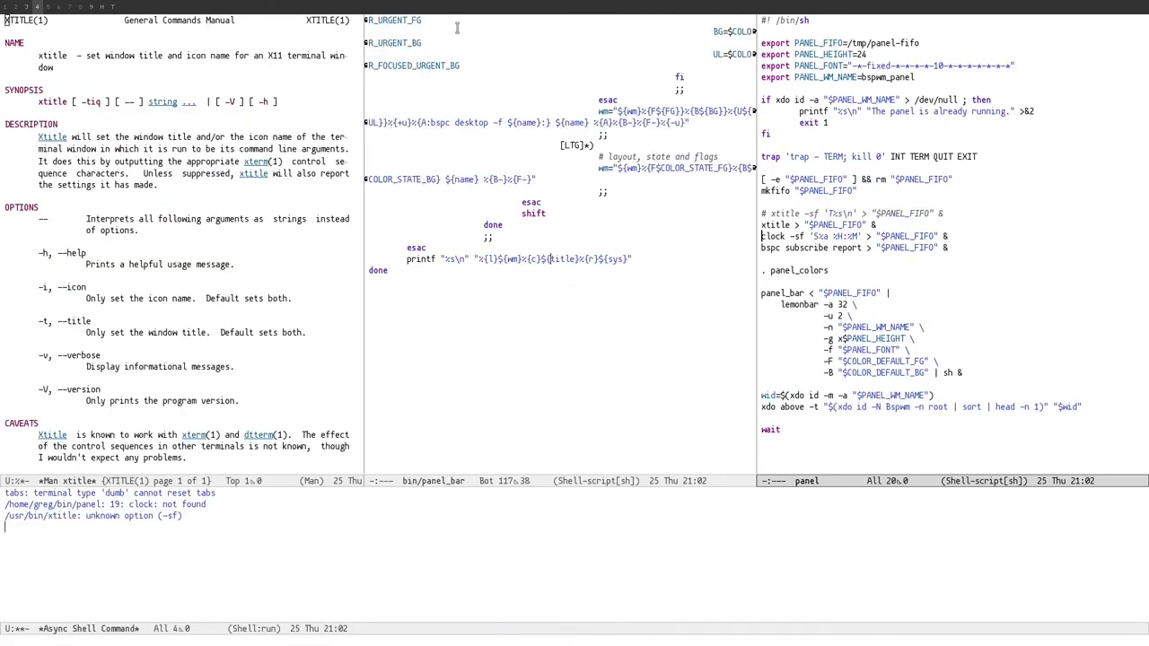
Step: Replace clock -sf with date + before 'S%a %H:%M' in the panel script and save the file
key(ctrl+space)
key(ctrl+alt+f)
key(ctrl+alt+f)
key(ctrl+alt+f)
key(alt+w)
key(ctrl+alt+a)
key(ctrl+n)
key(ctrl+n)
key(ctrl+n)
key(ctrl+n)
key(ctrl+n)
key(alt+d)
text(date)
key(alt+d)
key(ctrl+f)
text(+)
key(ctrl+x)
key(ctrl+s)
key(ctrl+x)
key(ctrl+s)
key(ctrl+x)
key(ctrl+s)
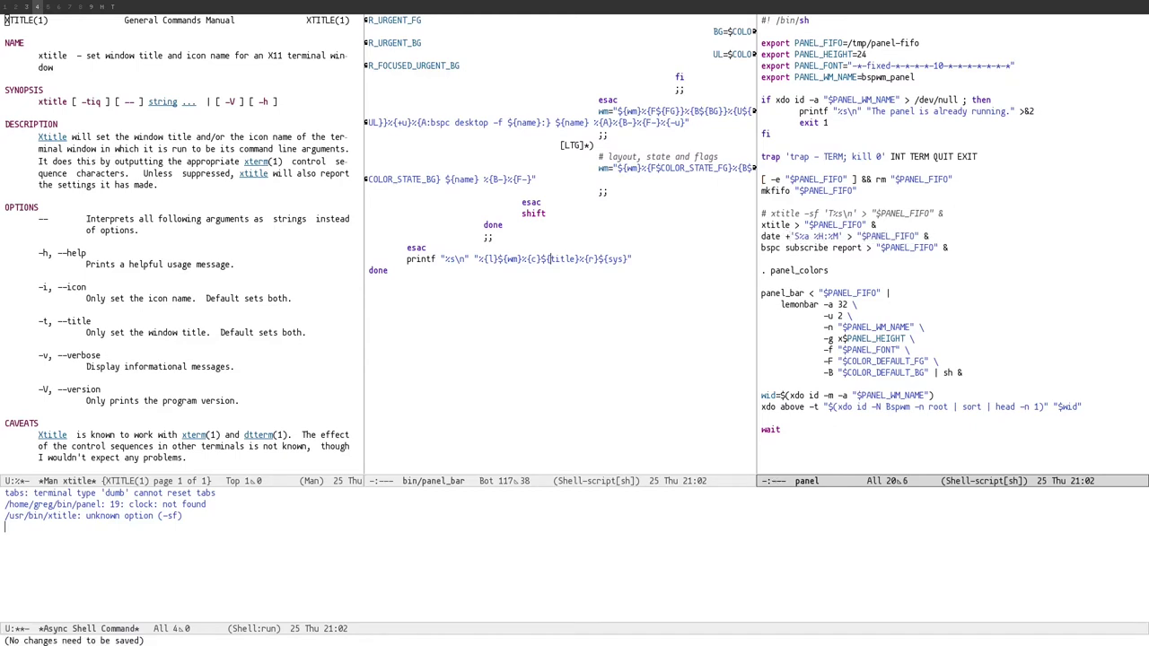
Step: Terminate the running panel process in the asynchronous shell output window
key(ctrl+x)
key(o)
key(ctrl+c)
key(ctrl+c)
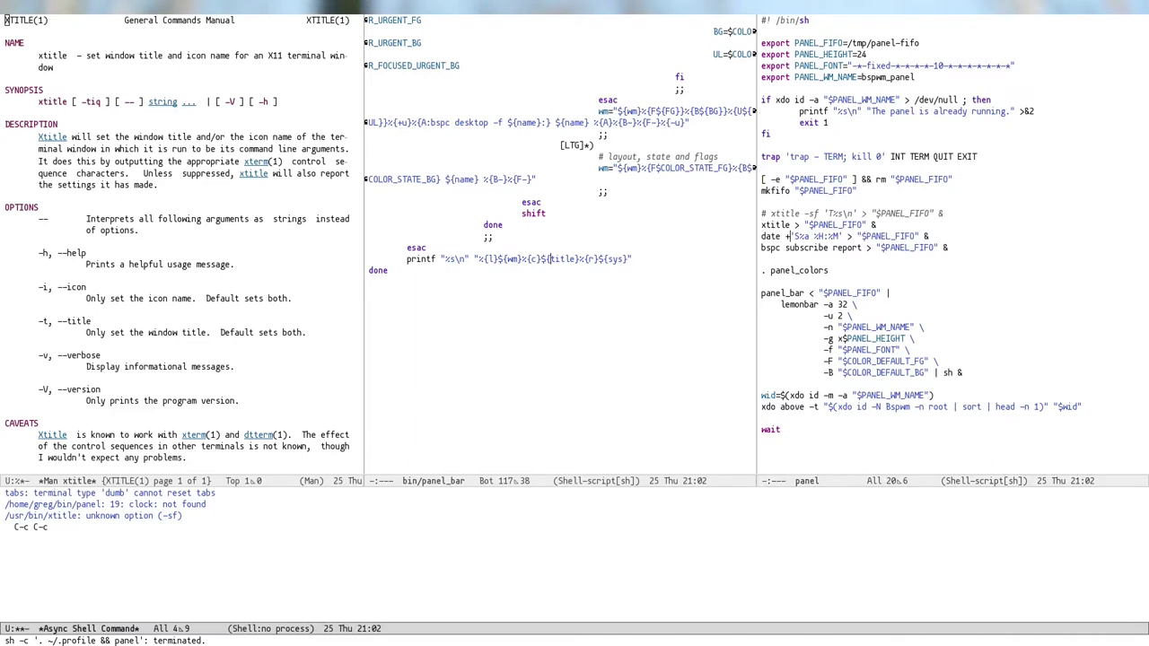
Step: Rerun the earlier panel launch command, sh -c '. ~/.profile && panel', from the asynchronous shell command history
key(alt+&)
key(alt+p)
key(alt+p)
key(alt+p)
key(alt+p)
key(alt+p)
key(alt+p)
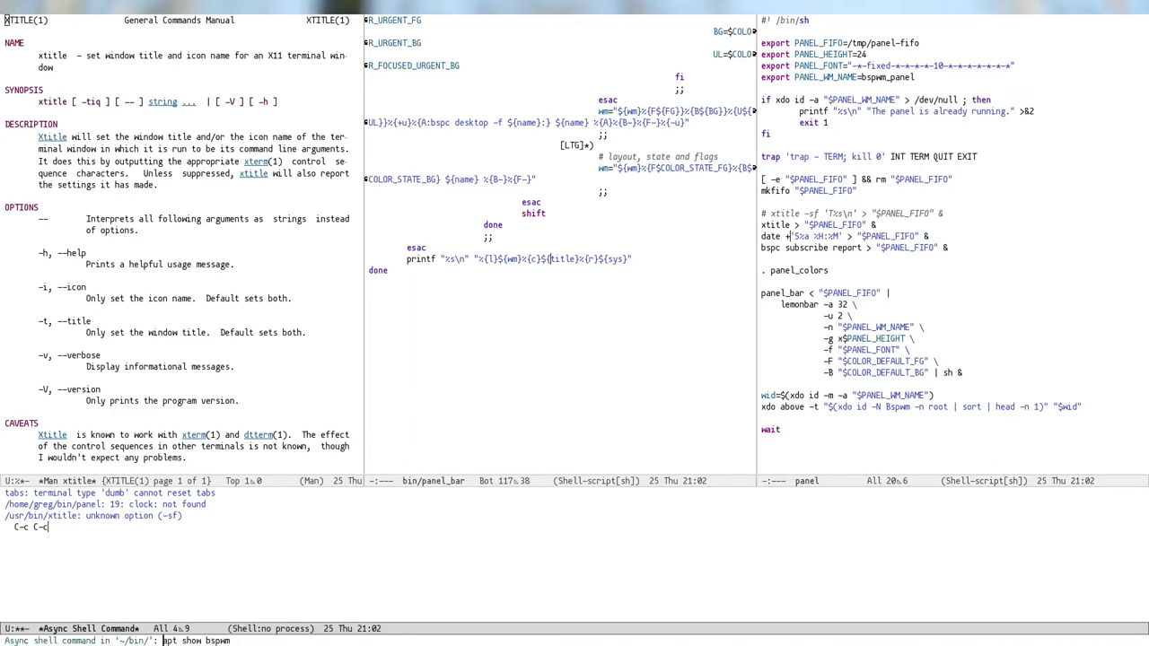
key(alt+p)
key(Return)
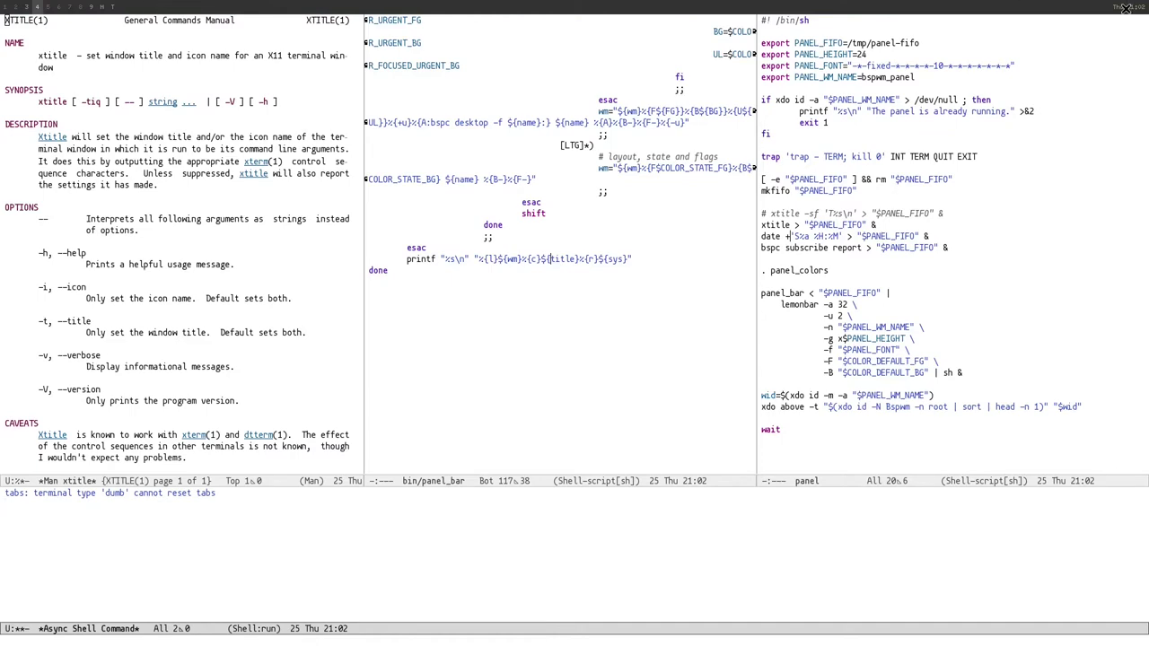
Step: Test the panel's desktop buttons by switching to another desktop and back to desktop 4, and return to the panel script
click(54, 4)
click(37, 5)
click(799, 283)
click(791, 236)
Step: Go to the beginning of the file and open the file named panel
key(alt+less)
key(ctrl+x)
key(ctrl+f)
text(panel)
key(Return)
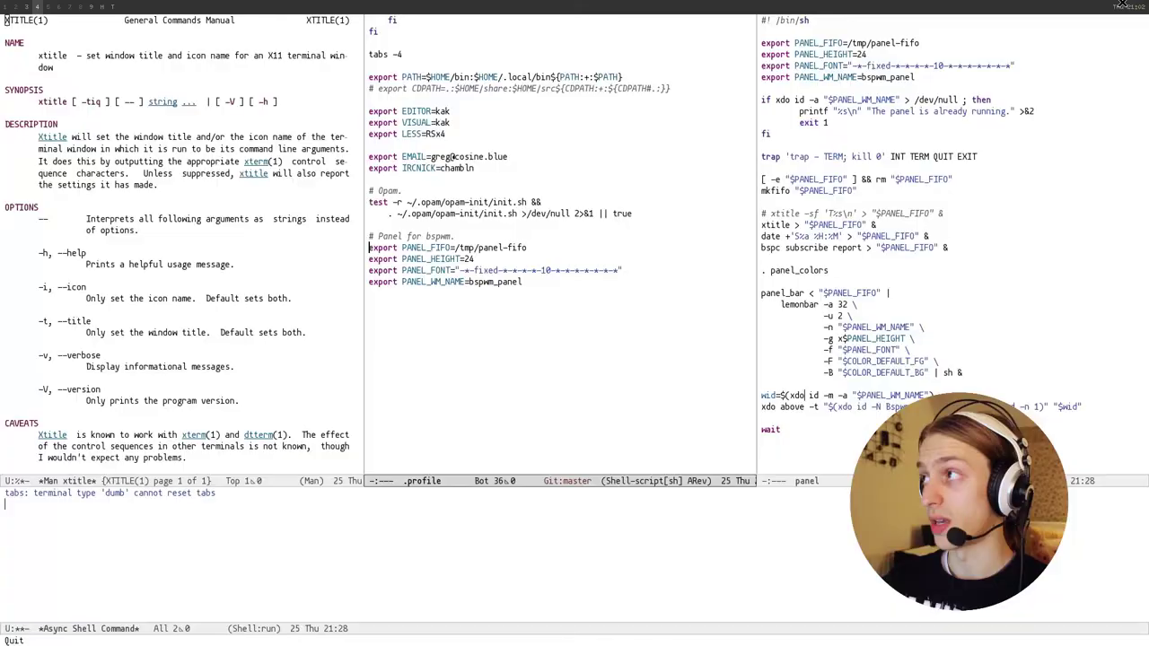
Step: Switch to another desktop from the panel once more, return to desktop 4 and focus the shell output
click(57, 3)
click(37, 3)
click(166, 541)
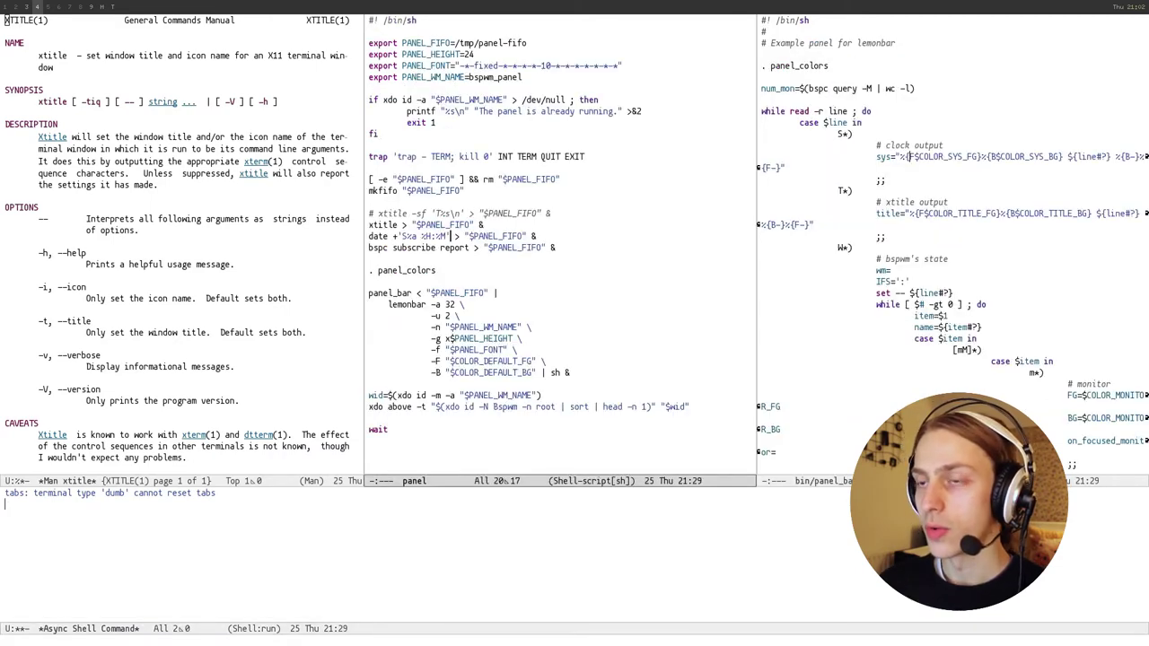
Step: Insert the loop header while sleep 1; do on its own line above the date command in the panel script
key(ctrl+a)
text(while s)
key(BackSpace)
text(sleep 1; do)
key(Return)
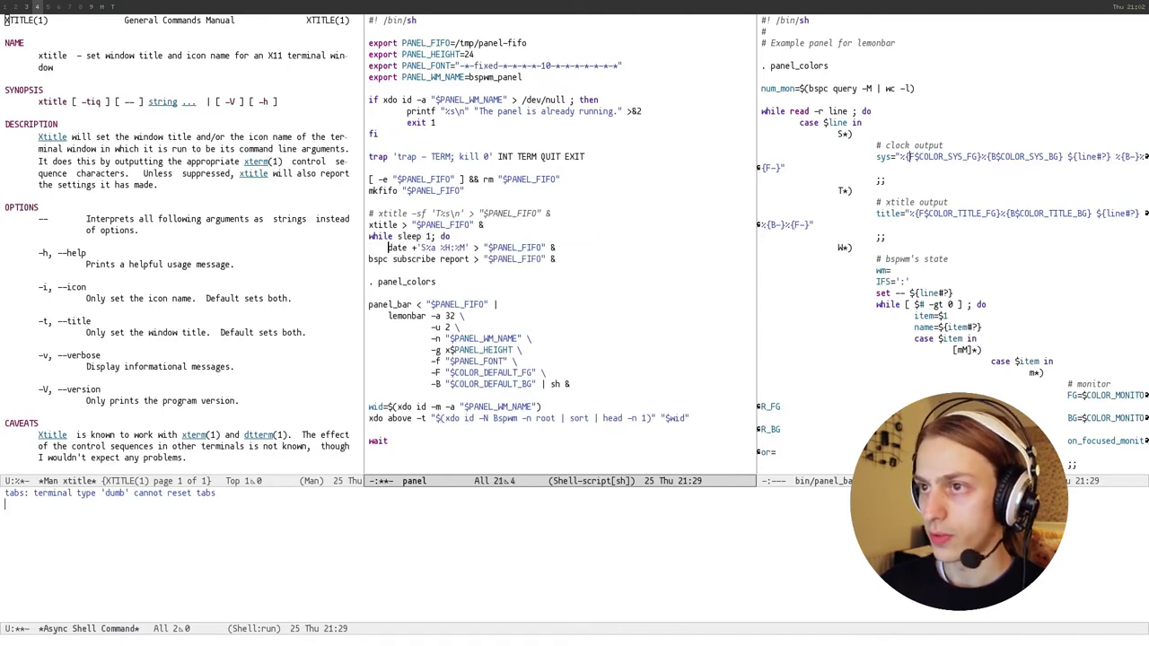
Step: Close the date loop with done on a new line directly before the redirection to "$PANEL_FIFO"
key(alt+f)
key(alt+f)
key(alt+f)
key(alt+f)
key(alt+f)
key(ctrl+f)
key(ctrl+f)
key(ctrl+f)
key(ctrl+b)
key(Return)
text(done)
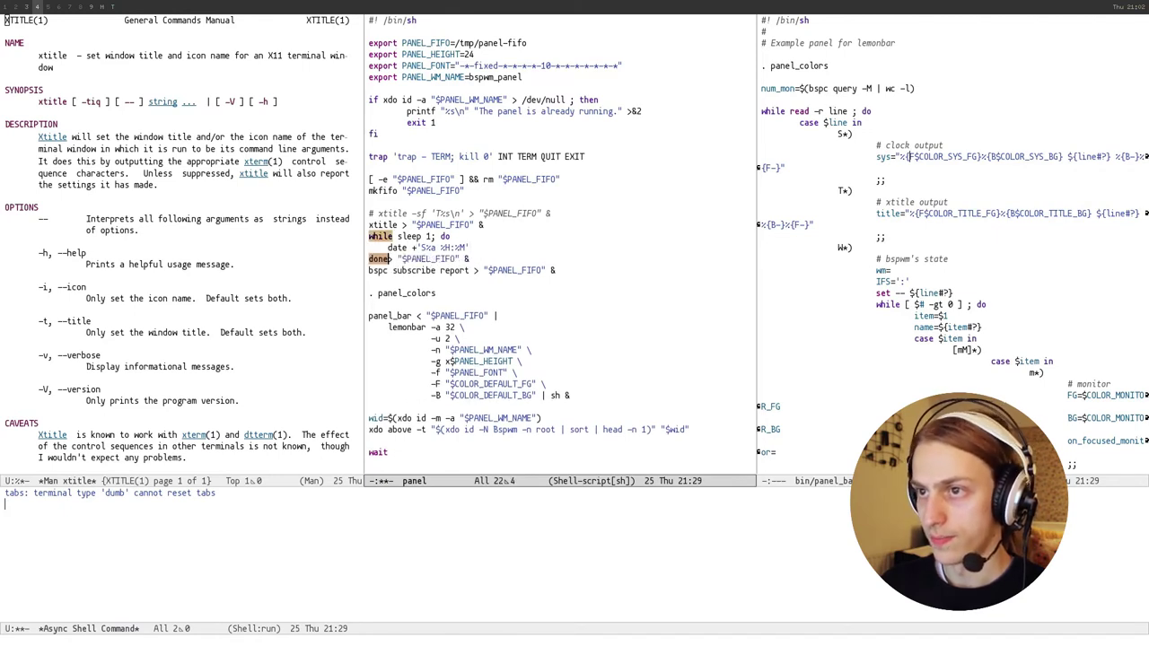
Step: Put a space between done and the redirection to "$PANEL_FIFO" in the panel script and save the file
key(ctrl+x)
key(ctrl+s)
key(ctrl+x)
key(ctrl+s)
key(ctrl+space)
key(ctrl+e)
key(ctrl+a)
key(ctrl+shift+e)
key(ctrl+e)
key(shift+Left)
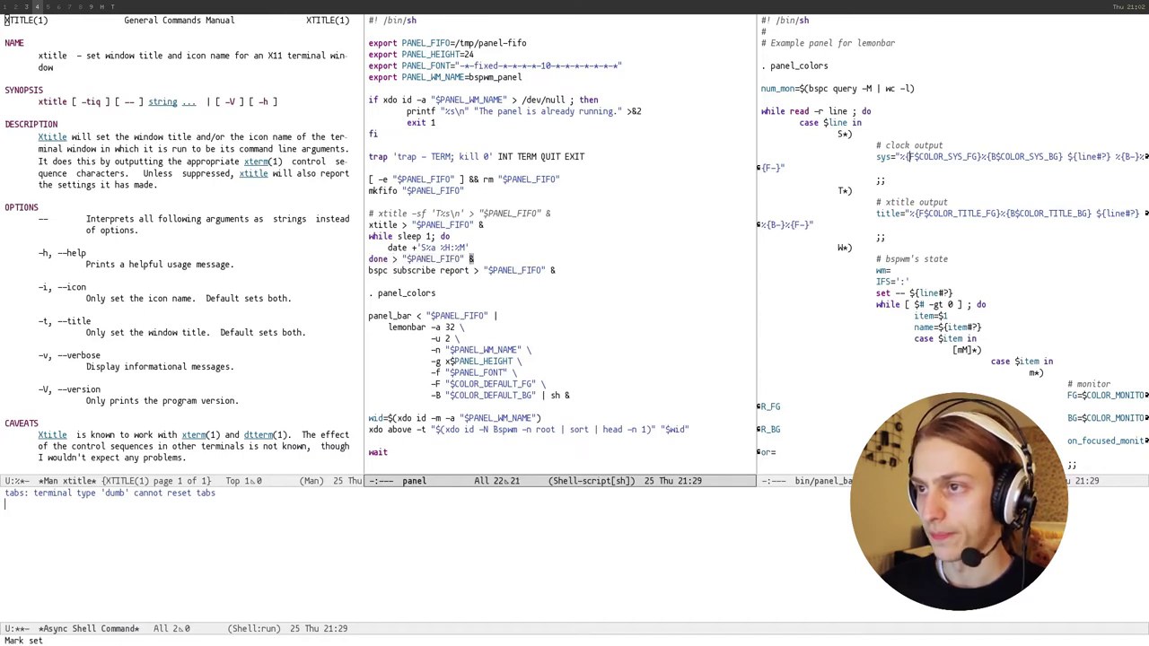
key(ctrl+g)
Step: Interrupt the running panel process and relaunch it asynchronously with sh -c '. ~/.profile && panel'
key(shift+Left)
key(shift+Down)
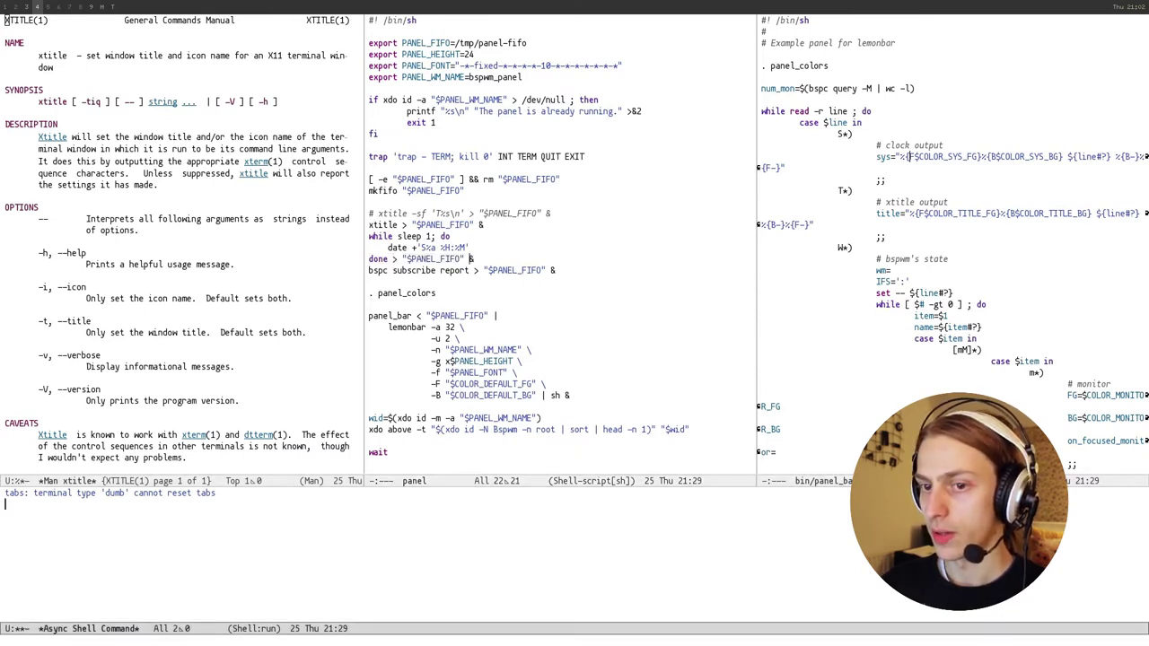
key(ctrl+c)
key(ctrl+c)
key(alt+ampersand)
key(Up)
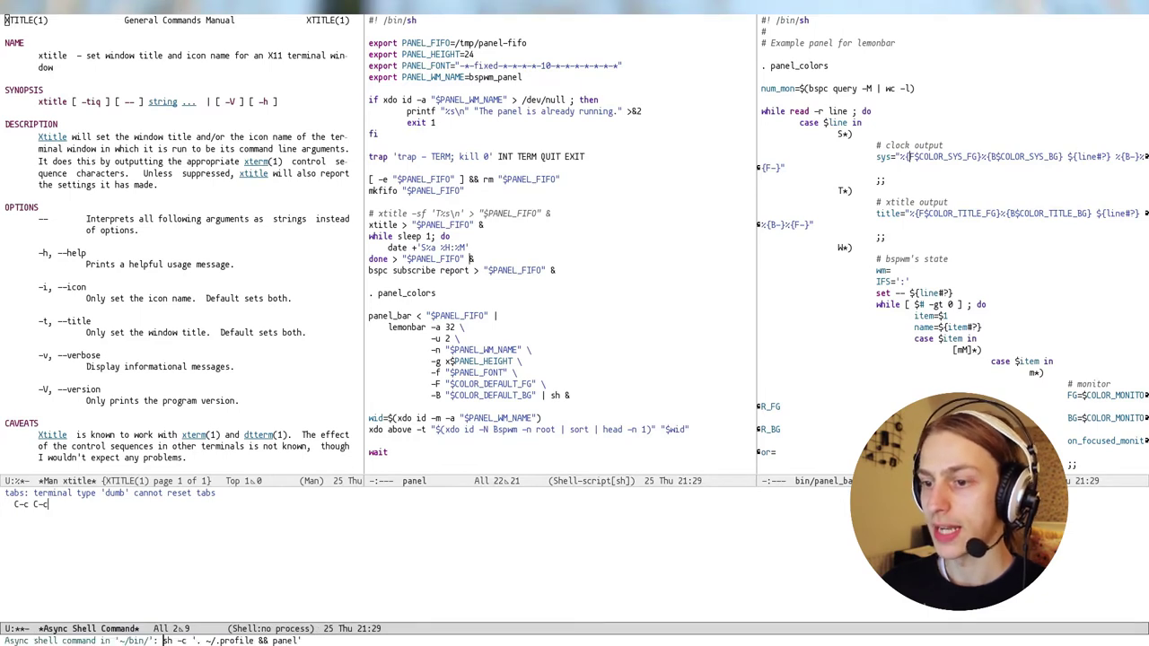
key(Return)
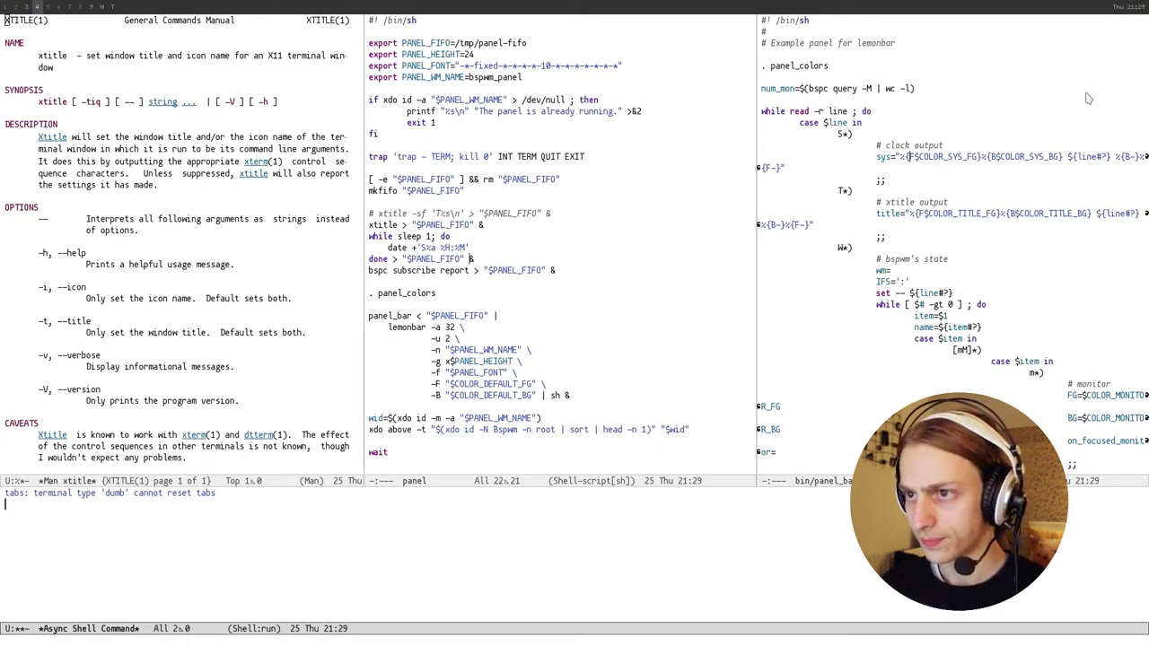
Step: Set the sleep interval in the date loop of the panel script to 30 and save the file
drag(425, 236, 438, 237)
key(BackSpace)
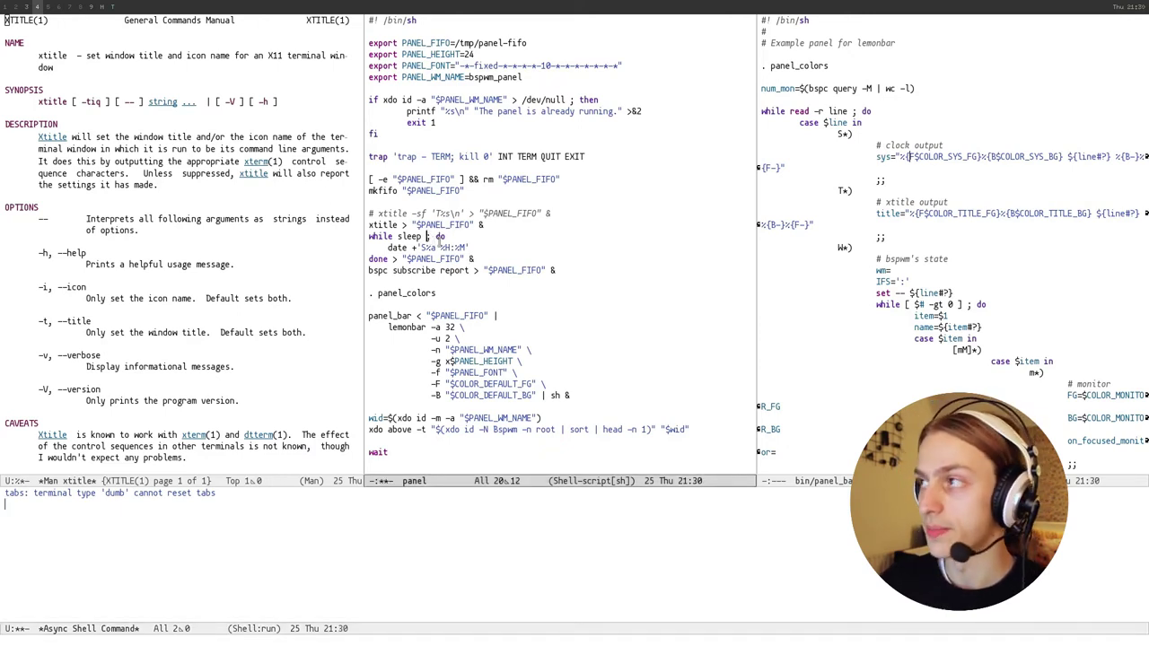
text(30)
key(ctrl+x)
key(ctrl+s)
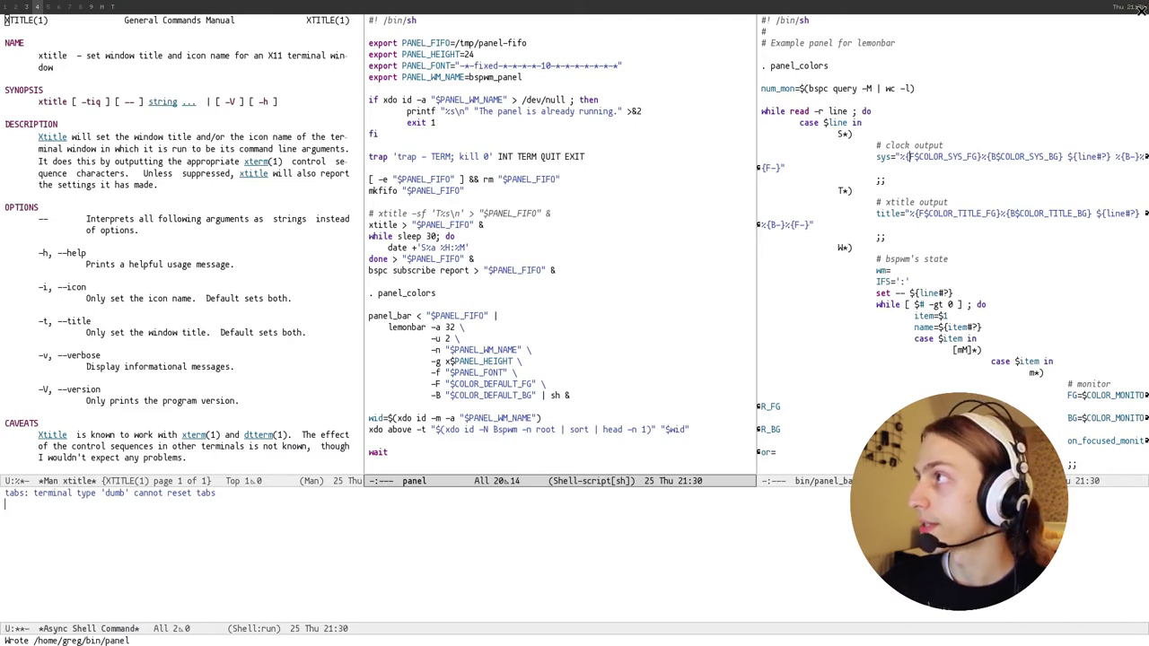
Step: Stop the panel in the shell output and restart it with the previous asynchronous command so it uses the new interval
click(449, 225)
click(452, 232)
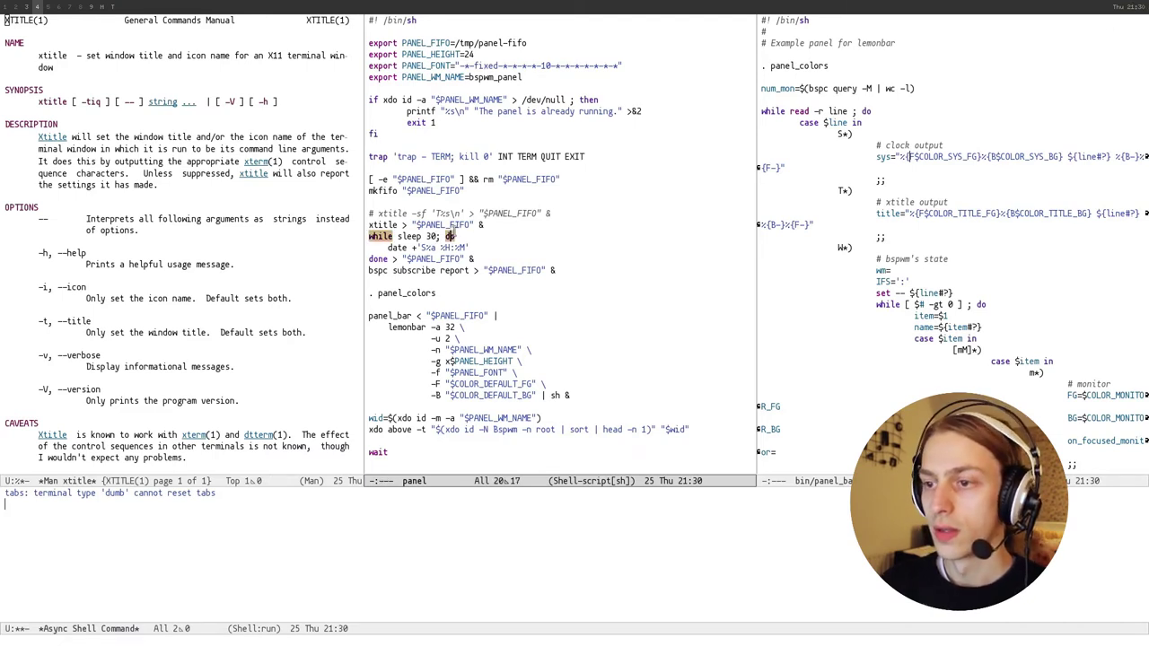
key(shift+Left)
key(shift+Down)
key(ctrl+c)
key(ctrl+c)
key(alt+shift+7)
key(alt+p)
key(Return)
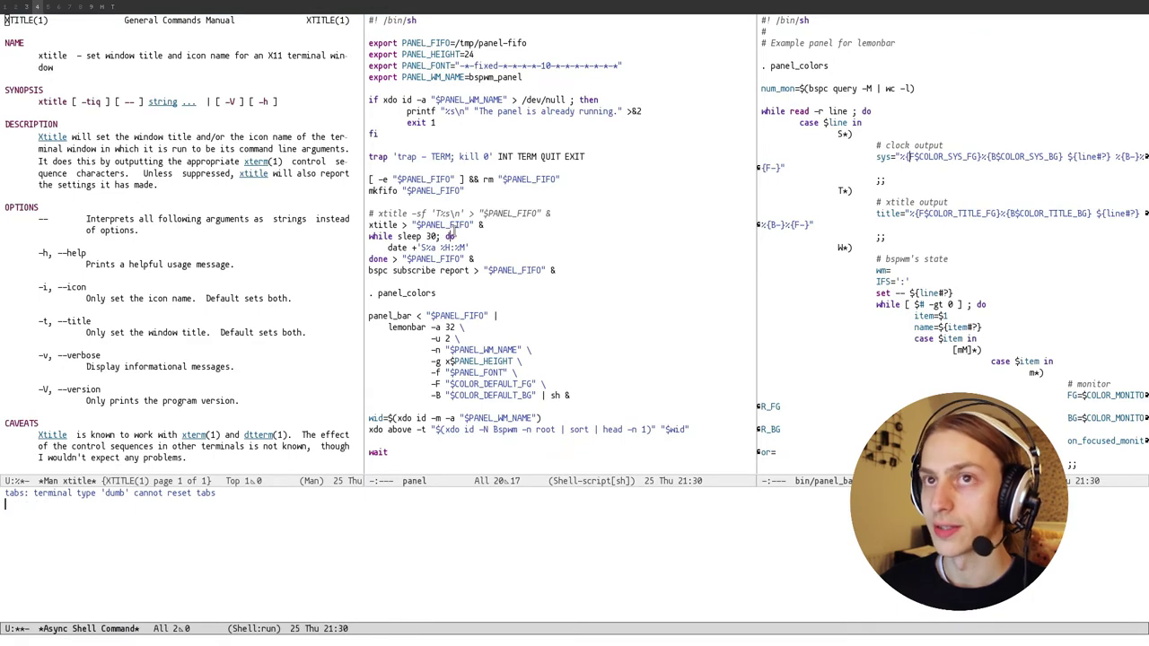
Step: Swap the two loop commands in the panel script so it reads while date +'S%a %H:%M'; do with sleep 30 as the body
click(450, 232)
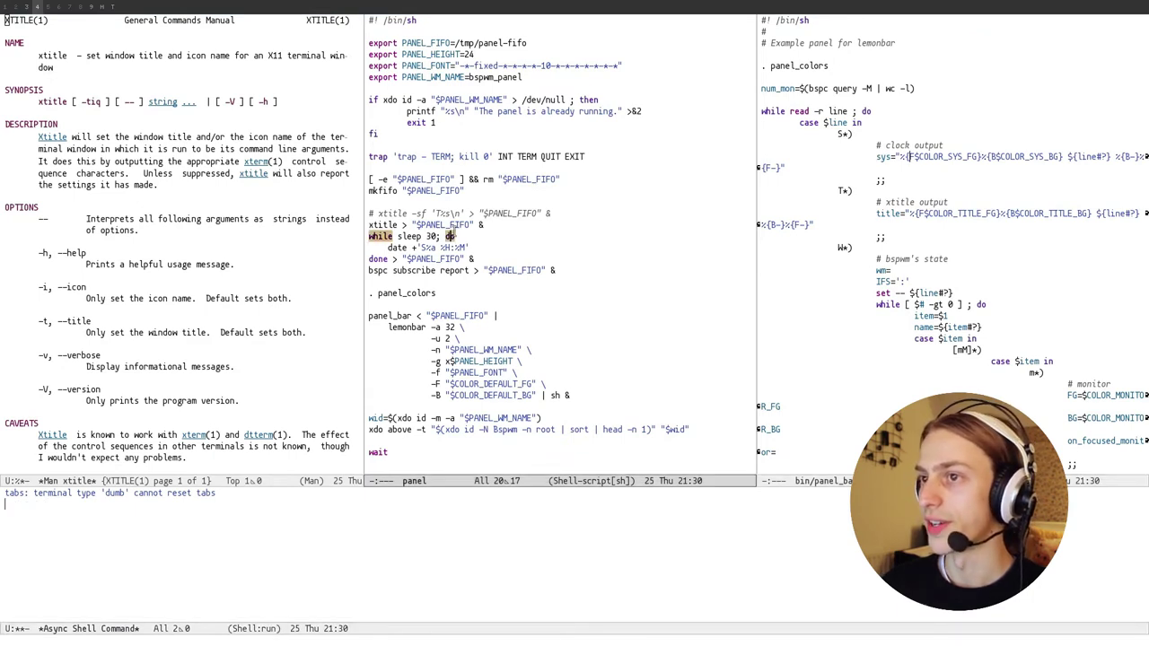
key(ctrl+a)
key(ctrl+x)
key(ctrl+s)
key(ctrl+n)
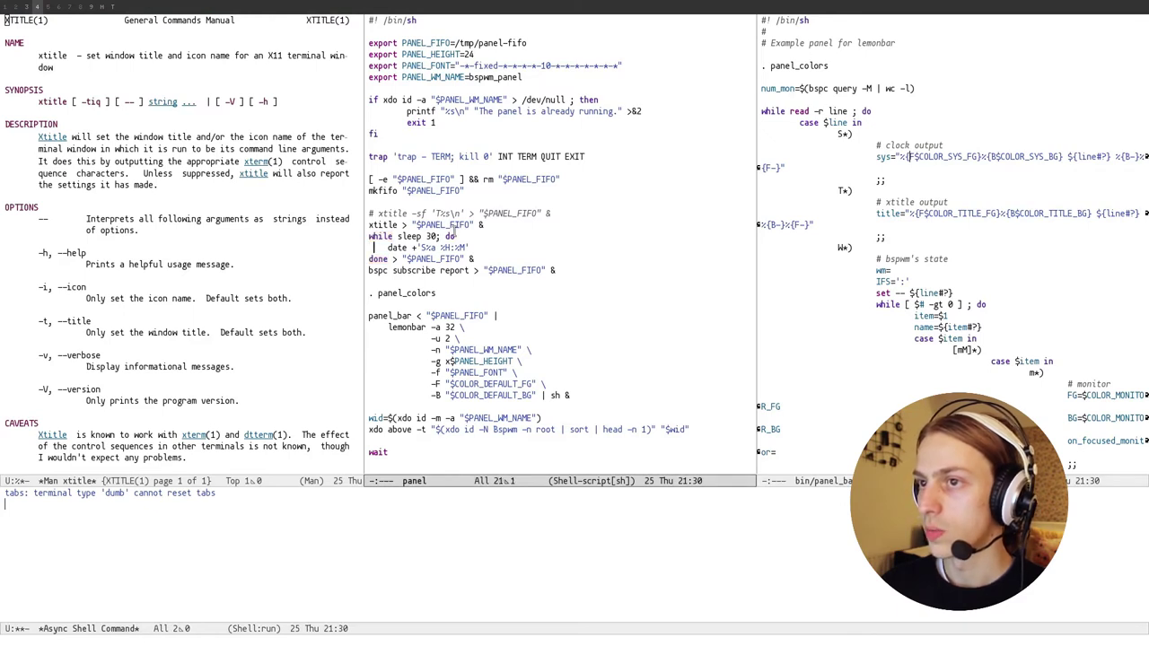
key(ctrl+p)
key(alt+f)
key(alt+f)
key(alt+f)
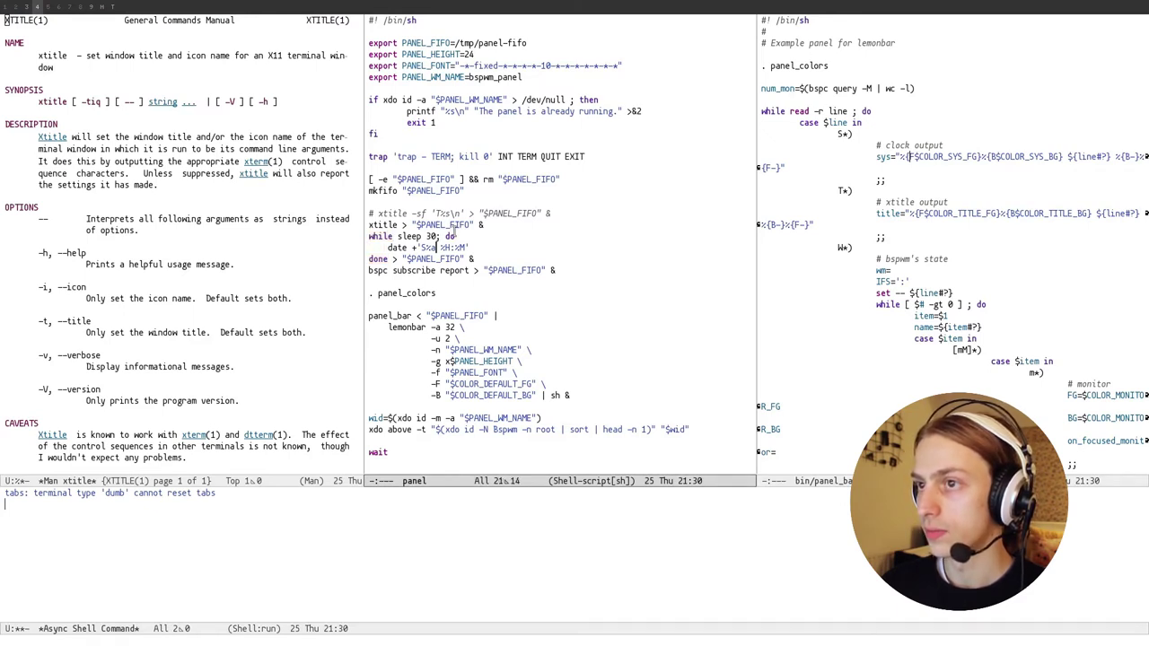
key(alt+b)
key(ctrl+space)
key(alt+f)
key(alt+f)
key(ctrl+w)
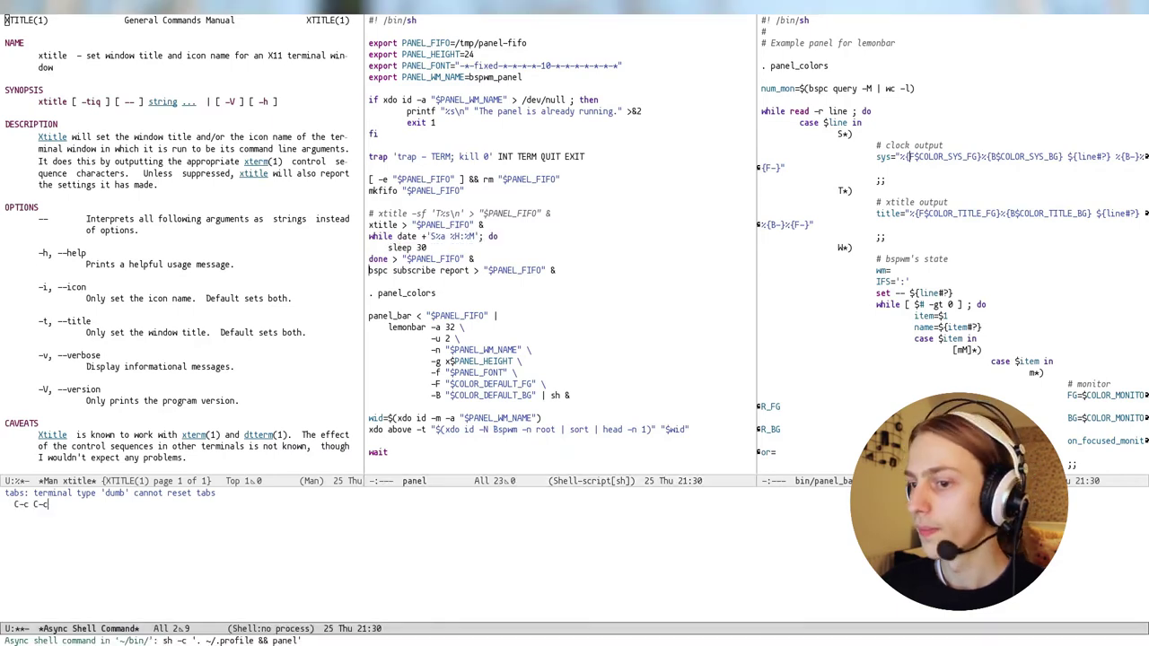
Step: Relaunch the panel with sh -c '. ~/.profile && panel', return to the panel script and save it
key(Return)
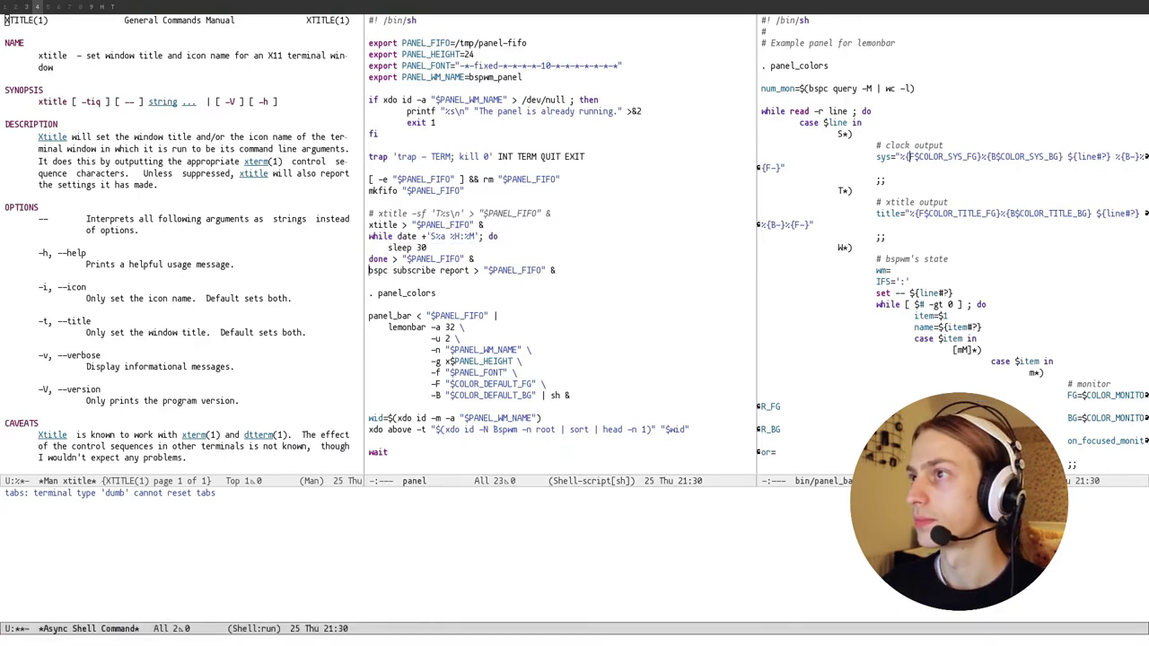
click(565, 321)
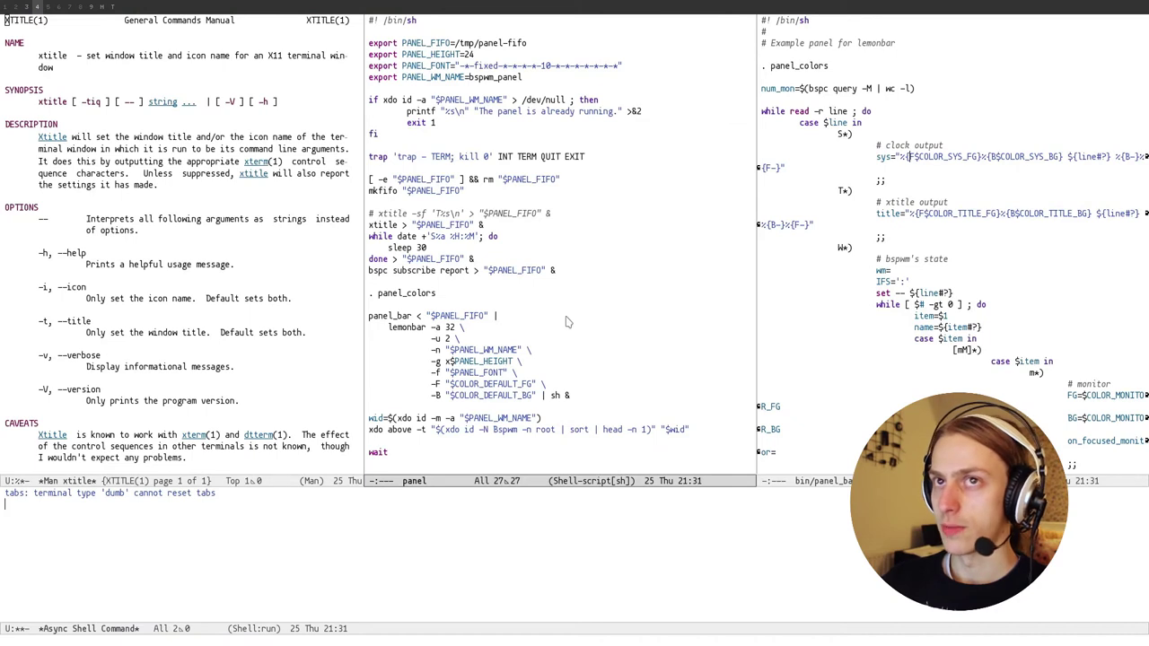
key(Up)
key(Up)
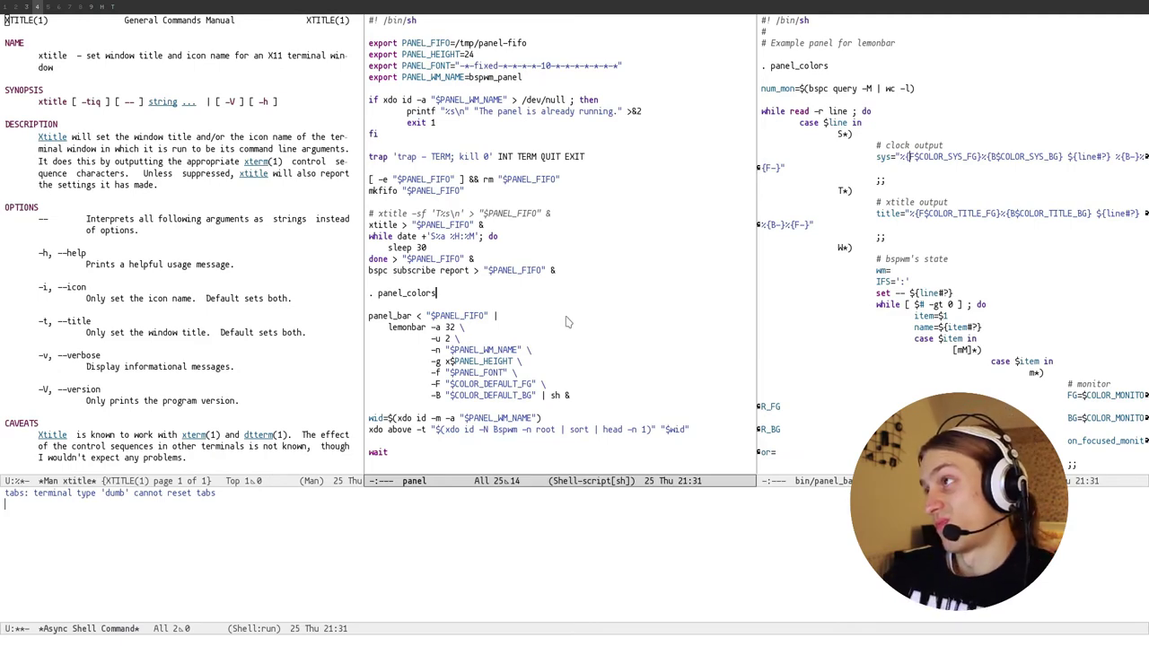
key(ctrl+x)
key(ctrl+s)
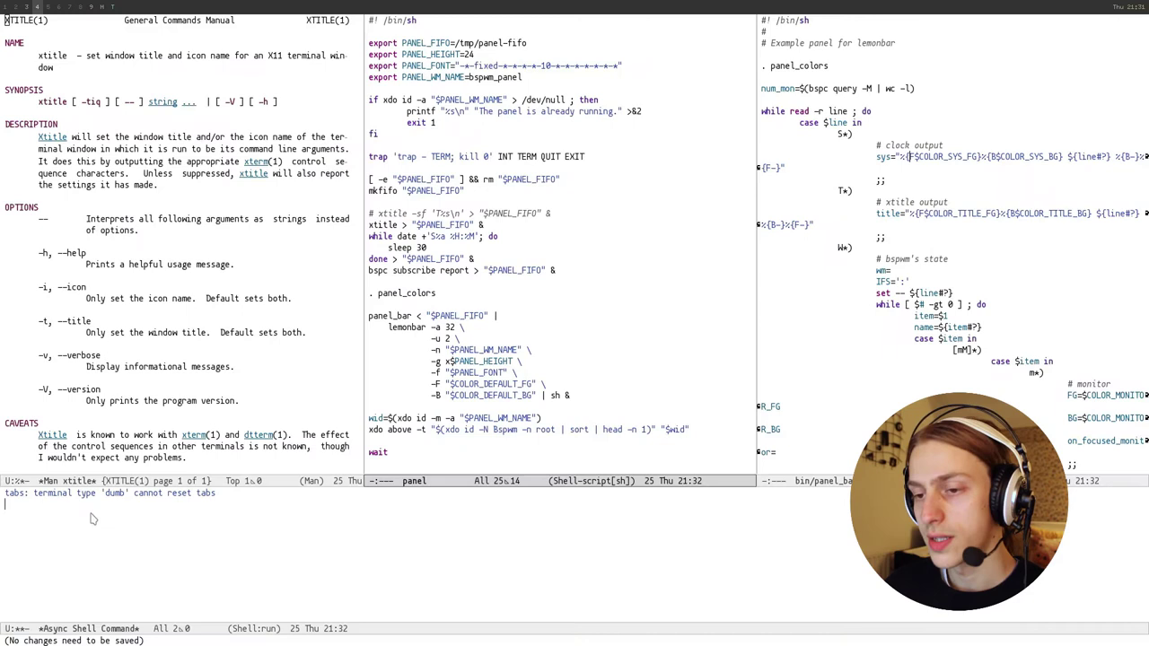
Step: Open the com.github.baskerville.xtitle source directory in place of the panel script
key(ctrl+x)
key(ctrl+f)
key(ctrl+g)
key(ctrl+x)
key(p)
key(p)
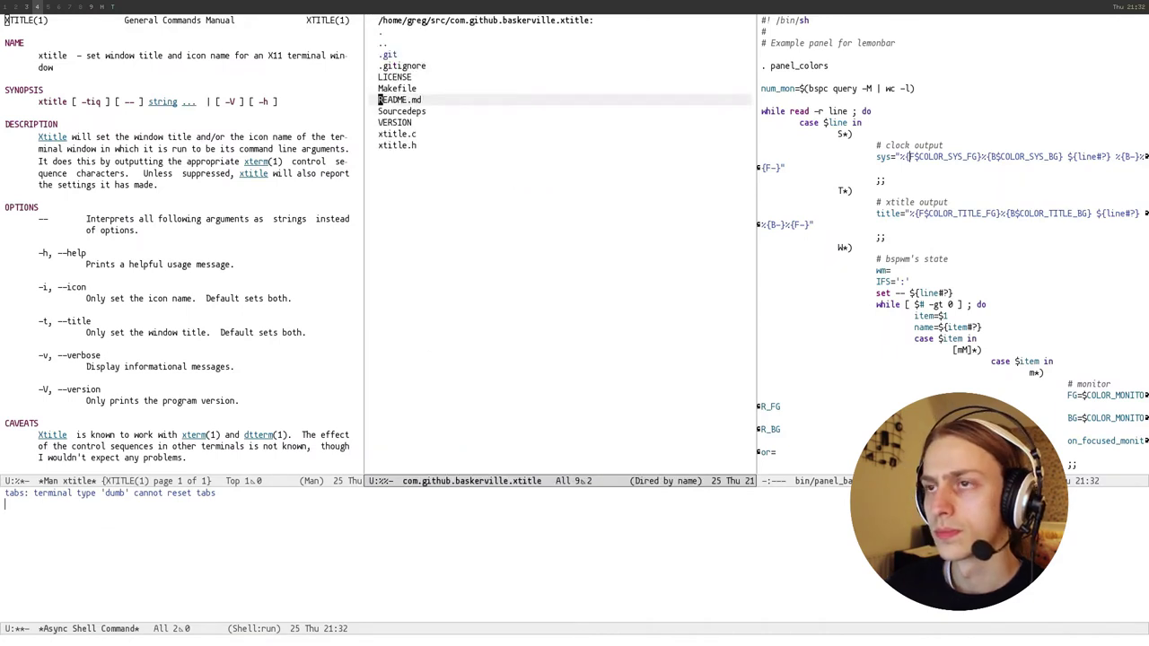
Step: Compile the xtitle project with make -k
key(ctrl+c)
key(p)
key(c)
key(Return)
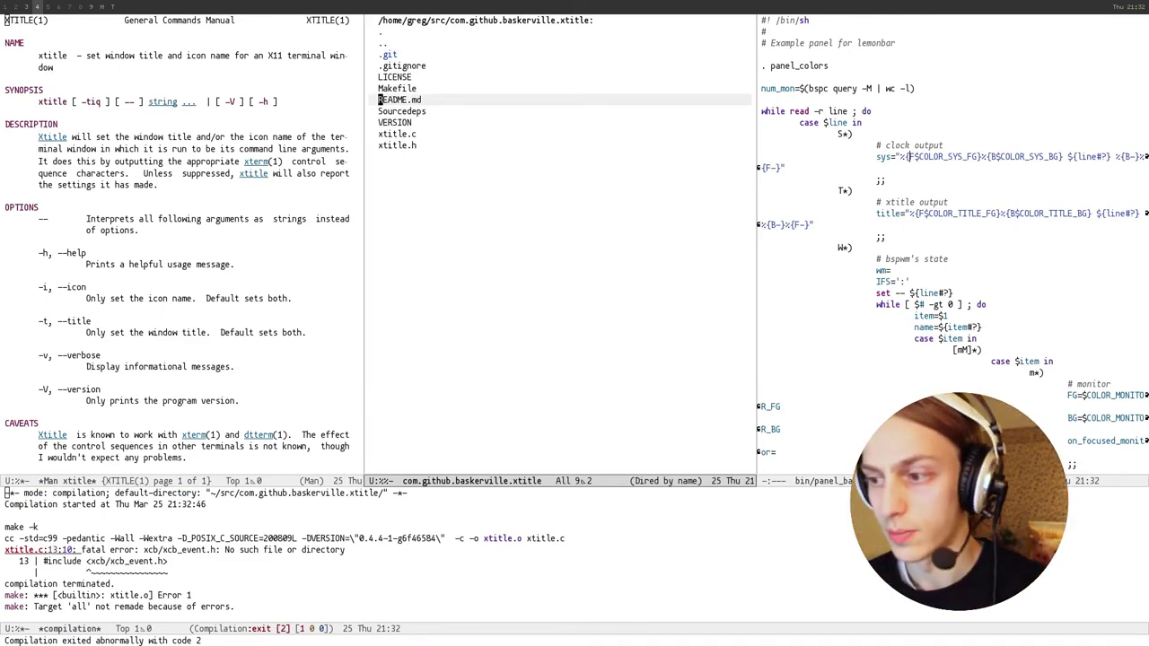
Step: Search the web for the Debian source of xcb_event.h, check the Stack Exchange answer and return to desktop 4
key(super+s)
text(debian )
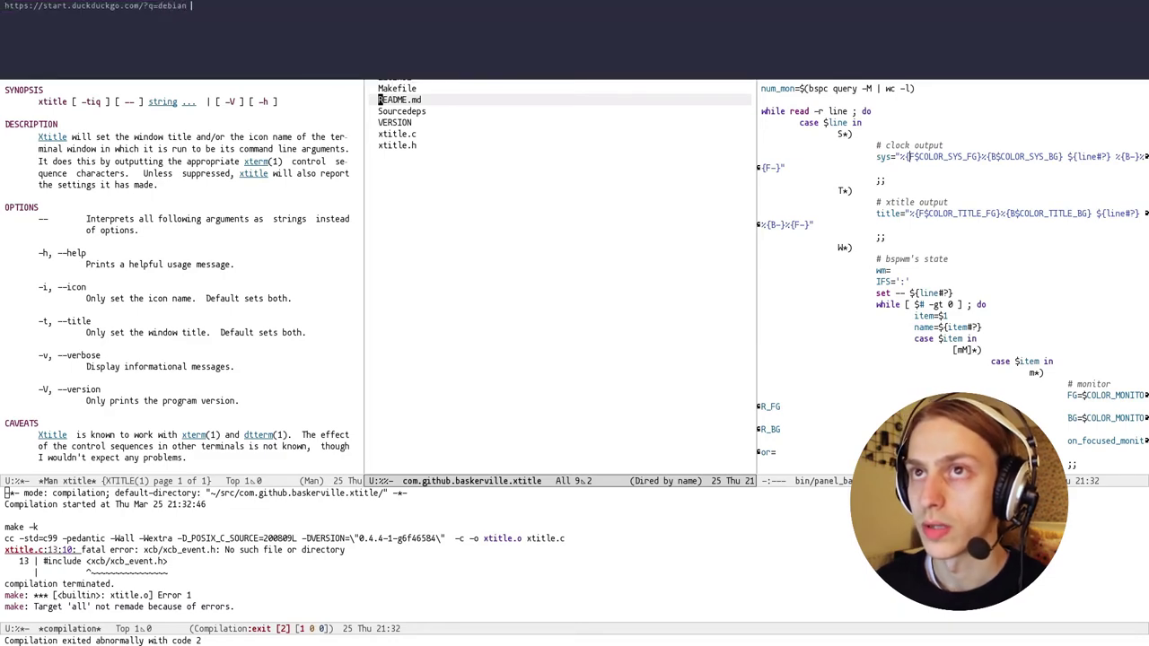
text(xcb_event.)
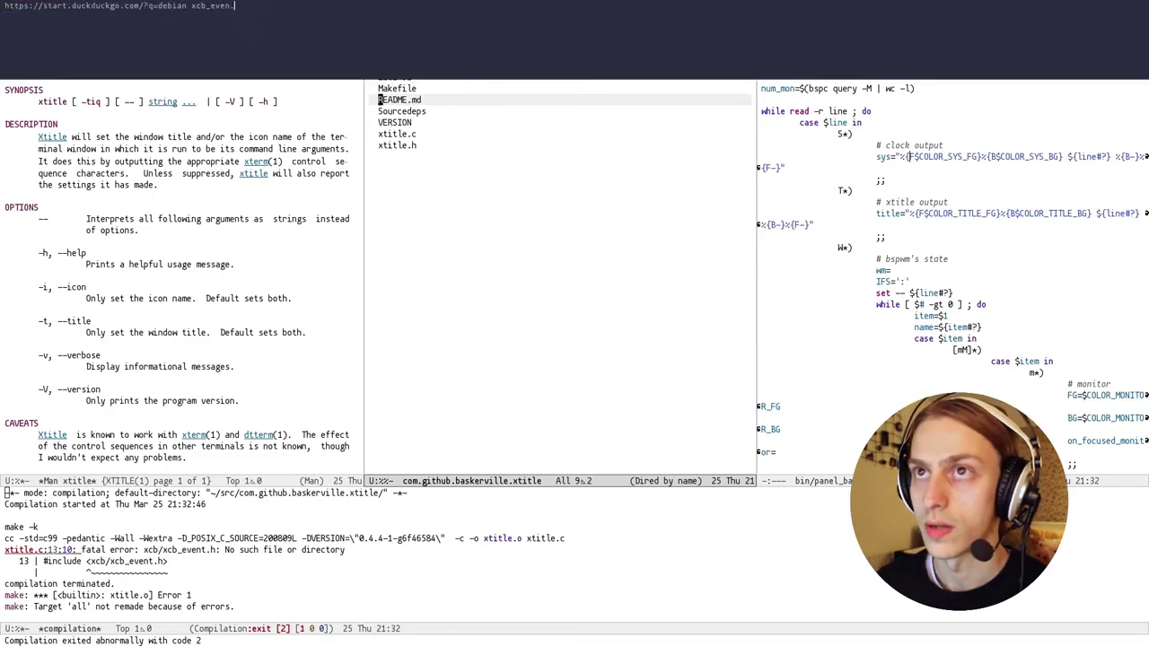
key(Return)
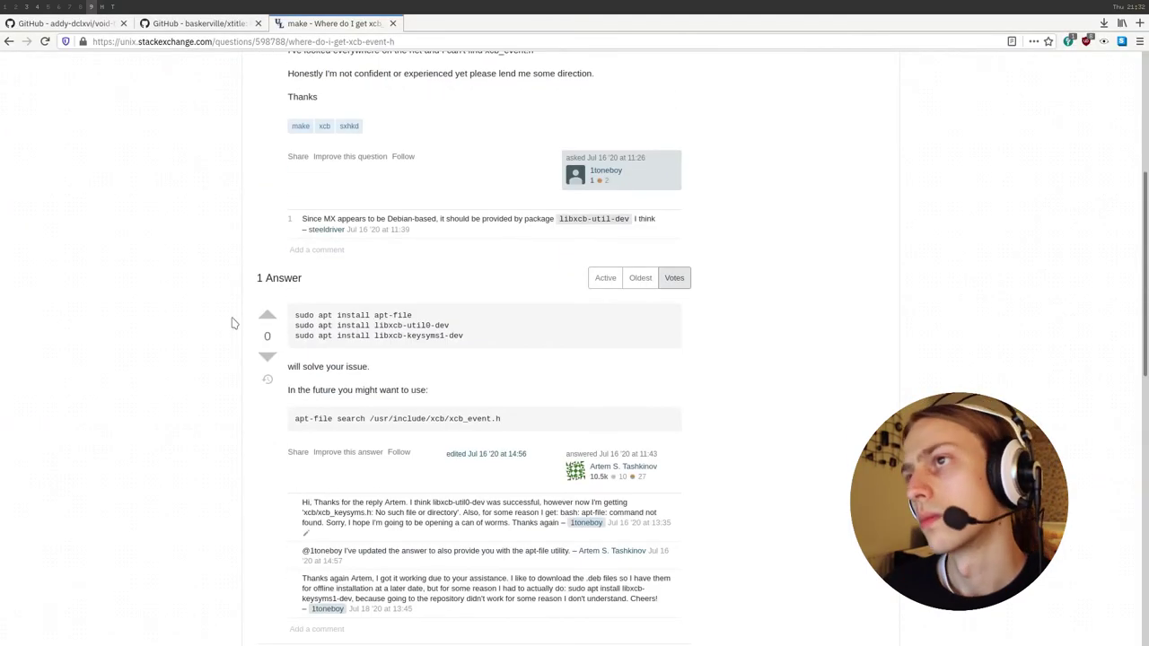
scroll(232, 324, up, 1)
key(super+4)
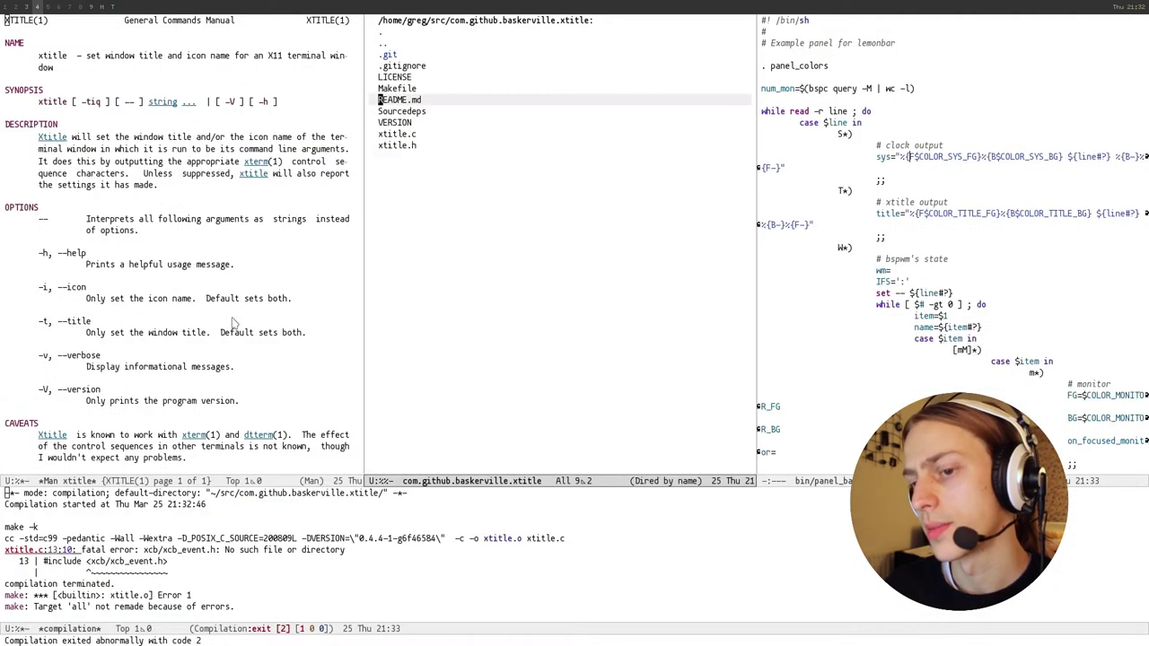
Step: Try to install the build dependencies with the synchronous shell command sudo apt build-dep sxhkd bspwm
key(alt+ampersand)
key(ctrl+g)
key(alt+exclam)
text(sudo apt install)
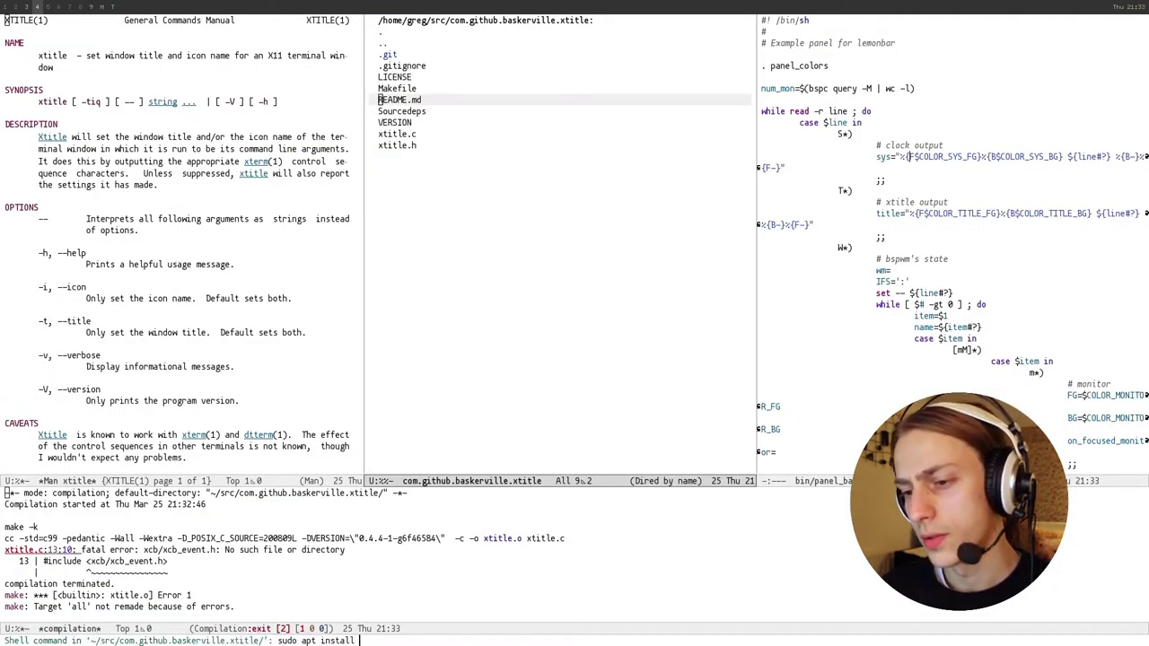
key(alt+BackSpace)
text(build-dep sx)
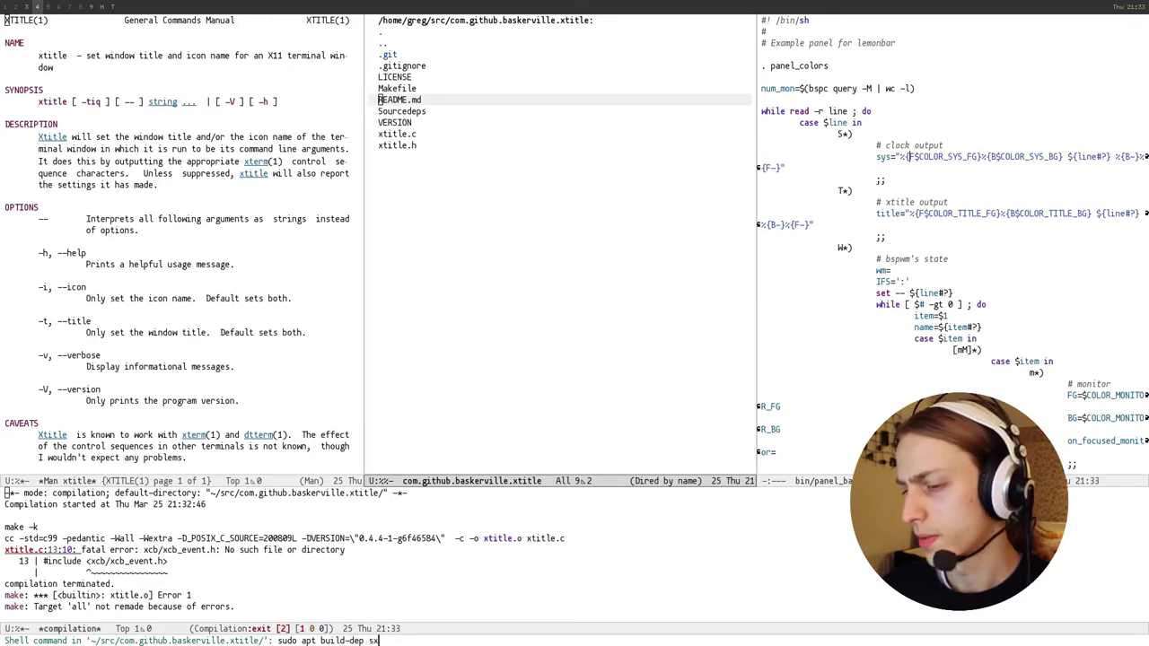
text(hkd bspwm)
key(Return)
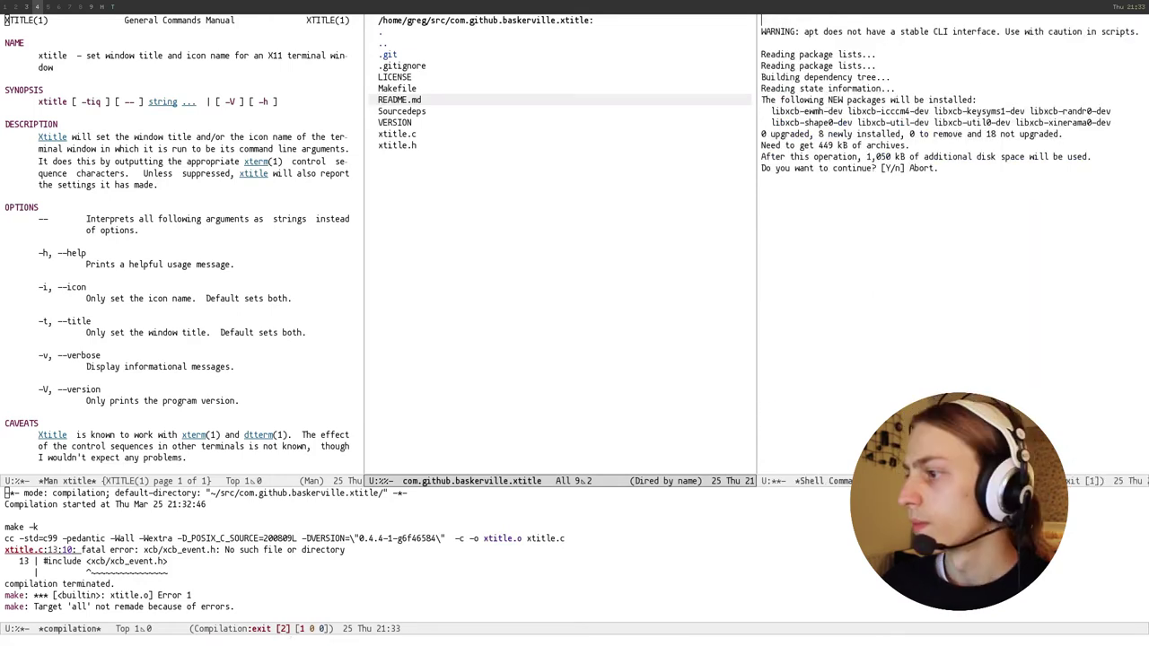
Step: Run sudo apt build-dep sxhkd bspwm as an asynchronous shell command, accepting a new output buffer
key(alt+shift+7)
key(alt+p)
key(Return)
text(yes or no) yes)
key(Return)
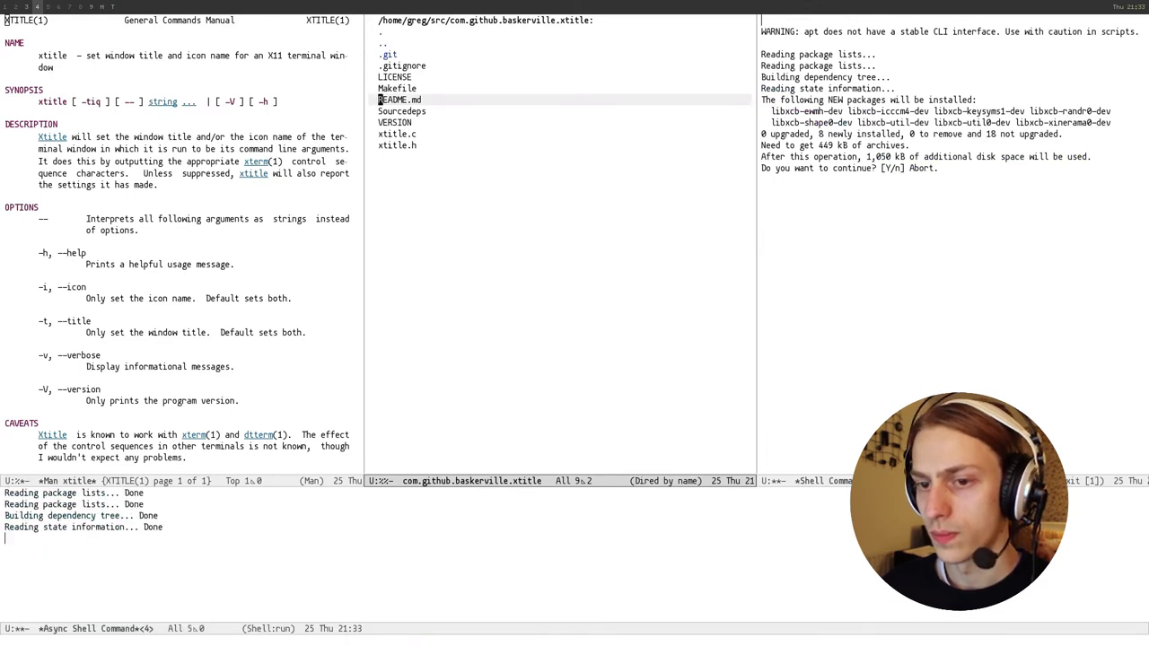
Step: Close the aborted command's output window and confirm the package installation with y in the asynchronous output
key(ctrl+x)
key(0)
key(ctrl+x)
text(o)
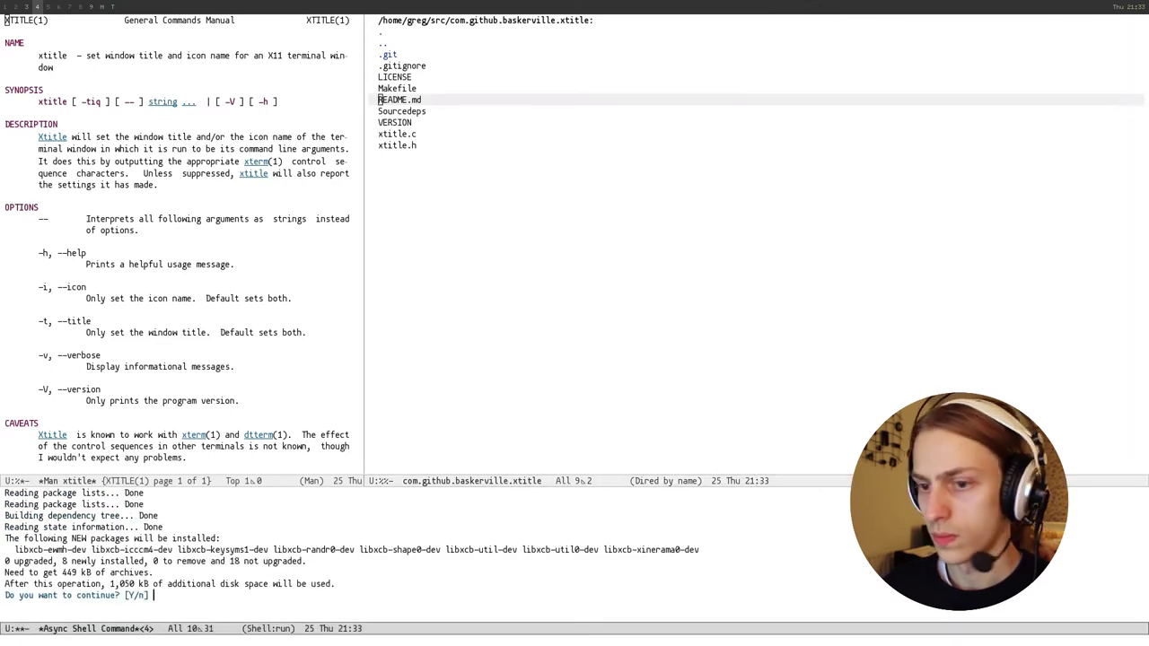
text(y)
key(Return)
Step: Copy the line of new libxcb development packages, starting at libxcb-ewmh-dev, from the apt output
key(alt+v)
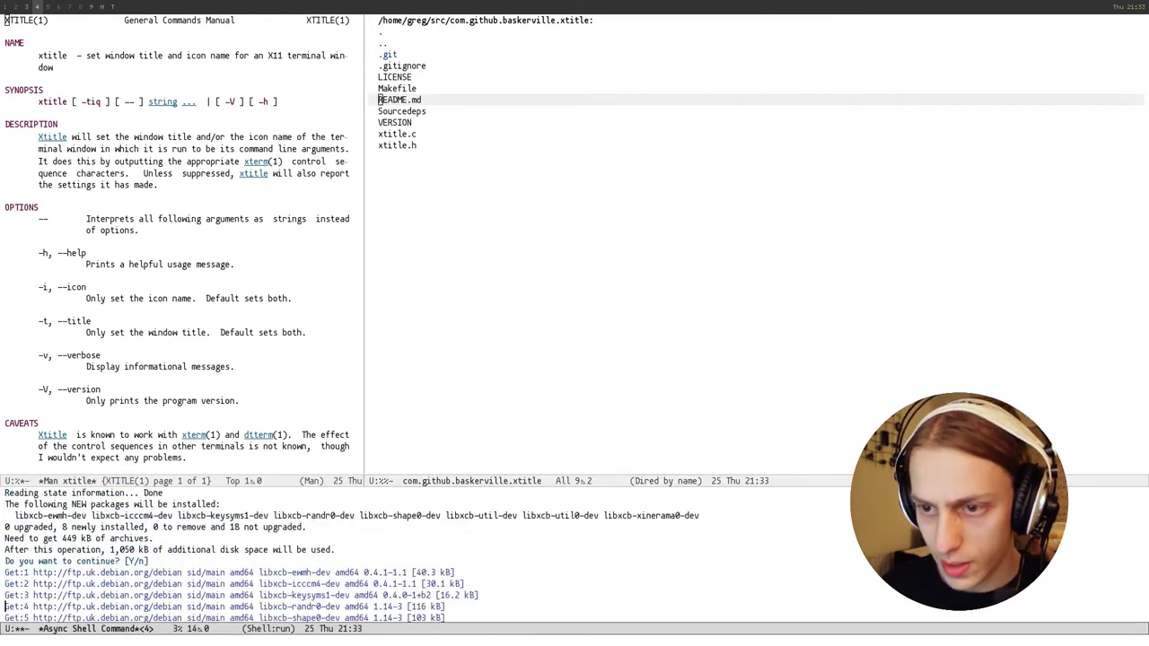
key(Up)
key(Up)
key(Up)
key(Up)
key(Up)
key(Up)
key(Up)
key(Up)
key(alt+f)
key(alt+b)
key(ctrl+space)
key(alt+f)
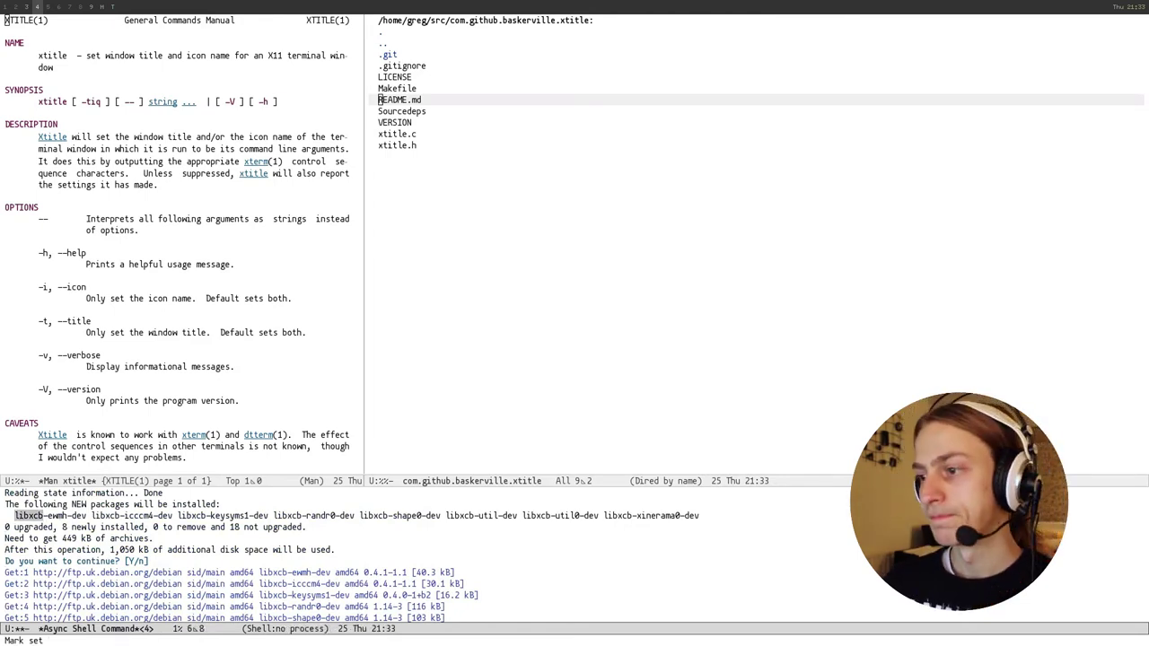
key(ctrl+e)
key(alt+w)
Step: Go to the end of the apt output, return to the xtitle source directory and compile it again with make -k
key(alt+>)
key(ctrl+x)
key(o)
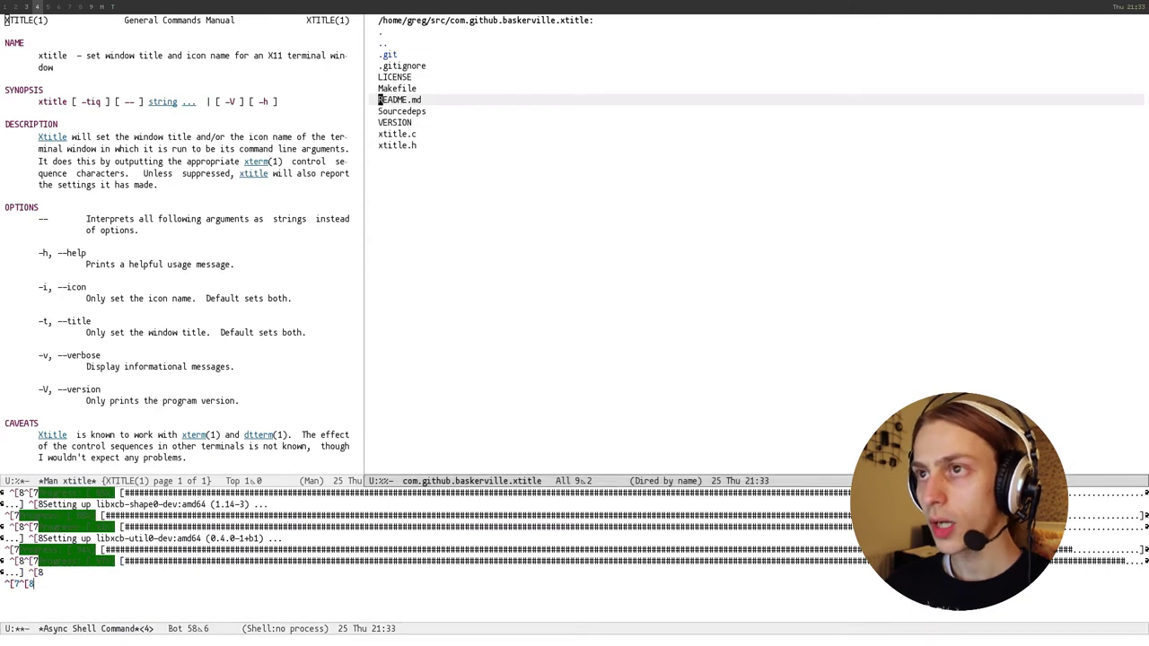
key(ctrl+c)
key(c)
key(Return)
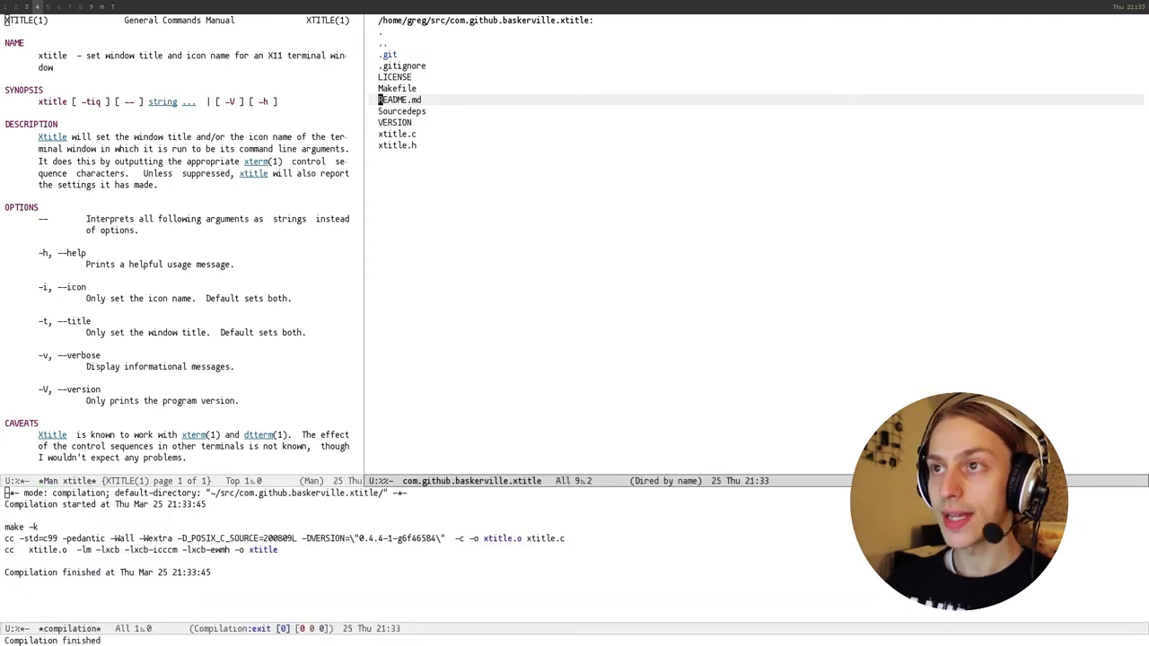
Step: Refresh the xtitle directory listing and run the built program with the shell command ./xtitle
key(g)
key(n)
key(n)
key(p)
key(alt+exclam)
text(./xtitle)
key(Return)
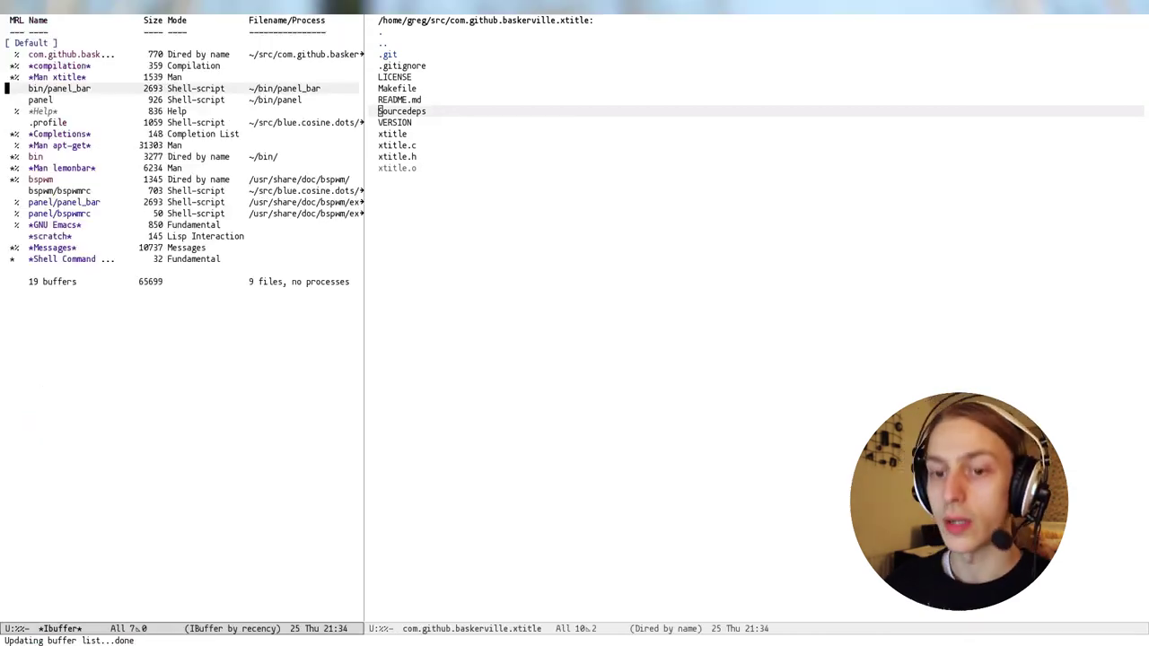
Step: Launch the panel asynchronously again from the command history, then open a terminal window and close it
key(alt+ampersand)
key(alt+p)
key(alt+p)
key(alt+p)
key(Return)
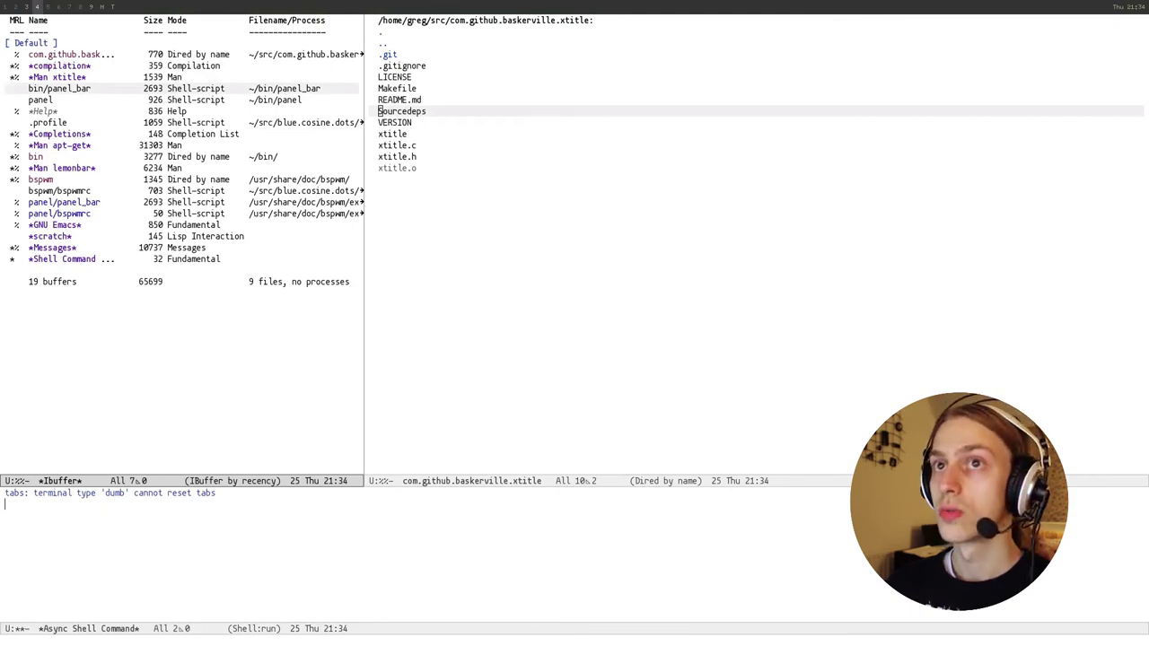
key(super+Return)
key(super+w)
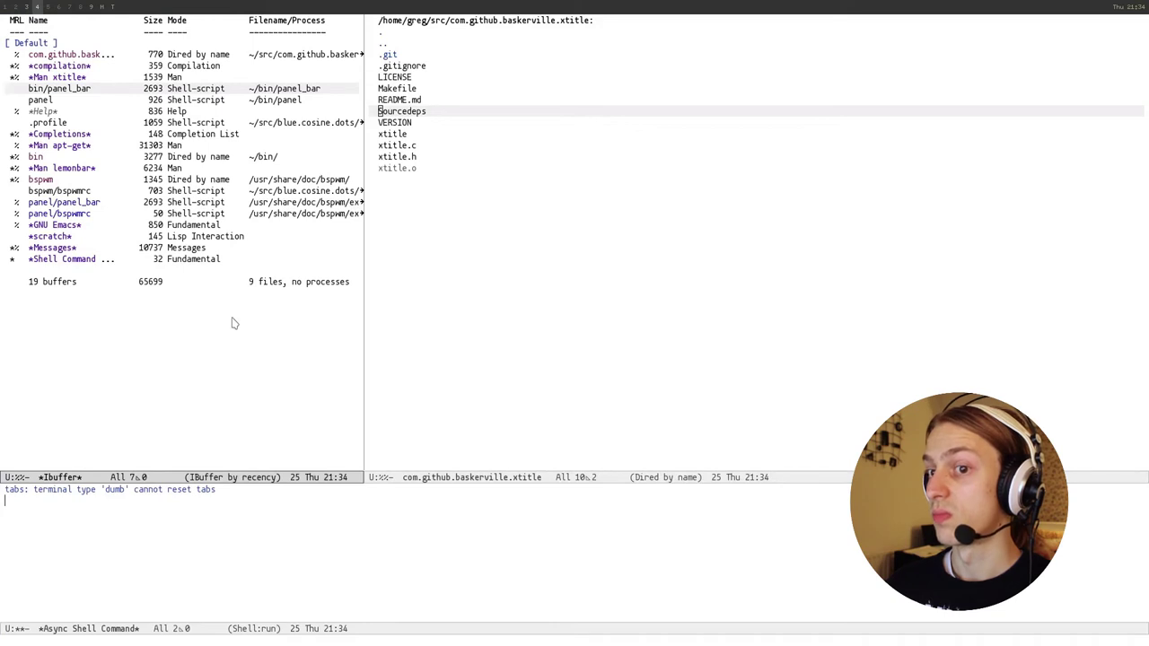
Step: Install the built xtitle from its source directory by compiling with make -k PREFIX=~/.local install
key(ctrl+x)
key(o)
key(n)
key(n)
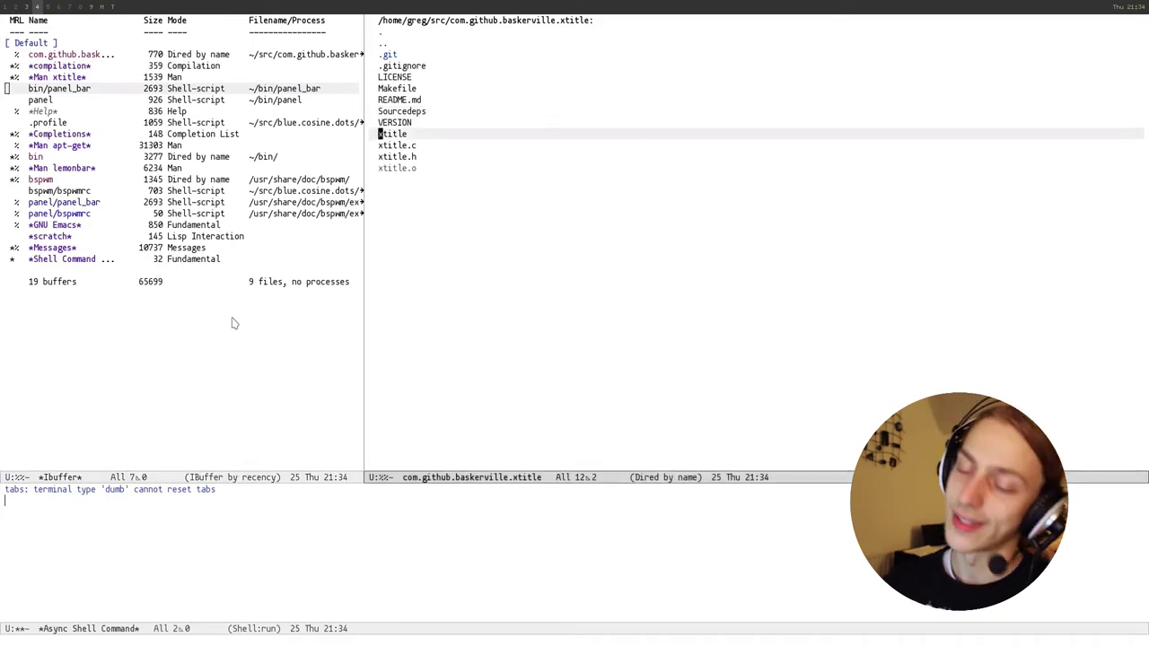
key(ctrl+c)
text(cinstall)
key(alt+b)
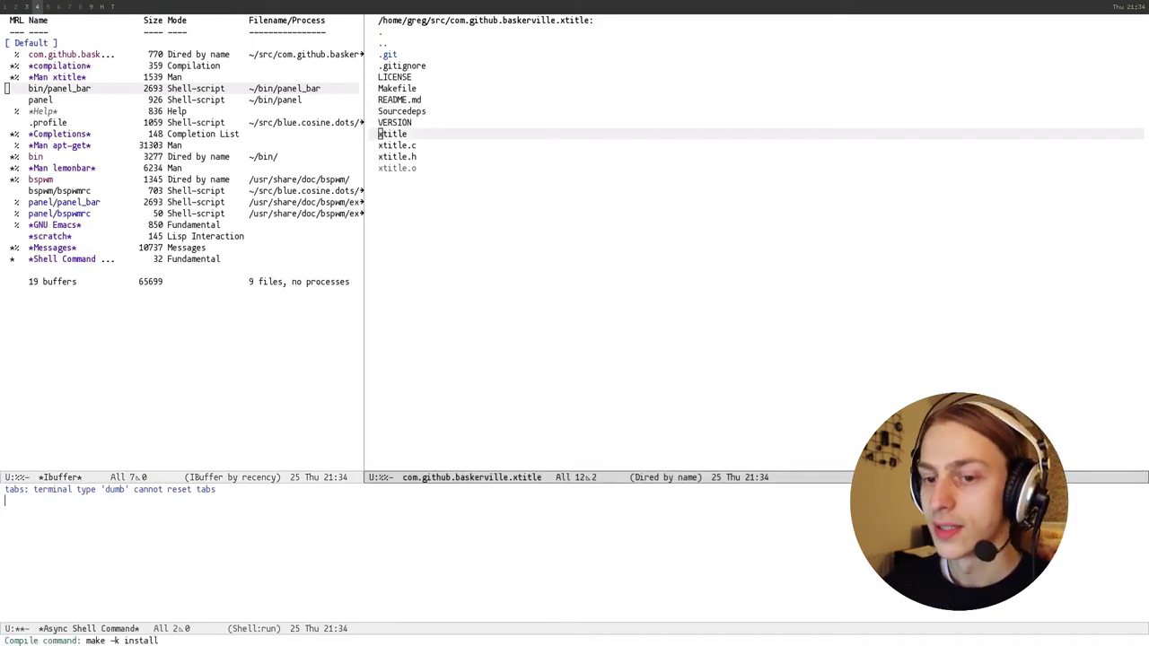
key(alt+b)
key(alt+b)
key(alt+f)
text(PREFIX=~/.local)
key(BackSpace)
text(l)
key(Return)
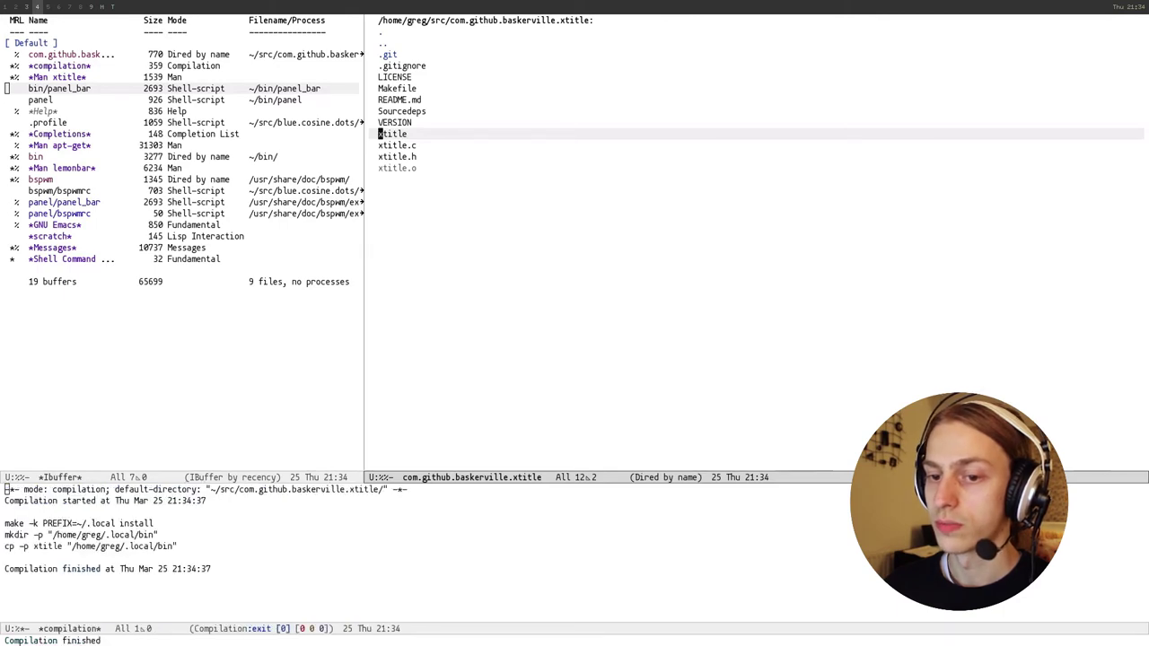
Step: Leave the compilation output and launch the panel again from ~/bin/ as an asynchronous shell command
key(ctrl+x)
key(o)
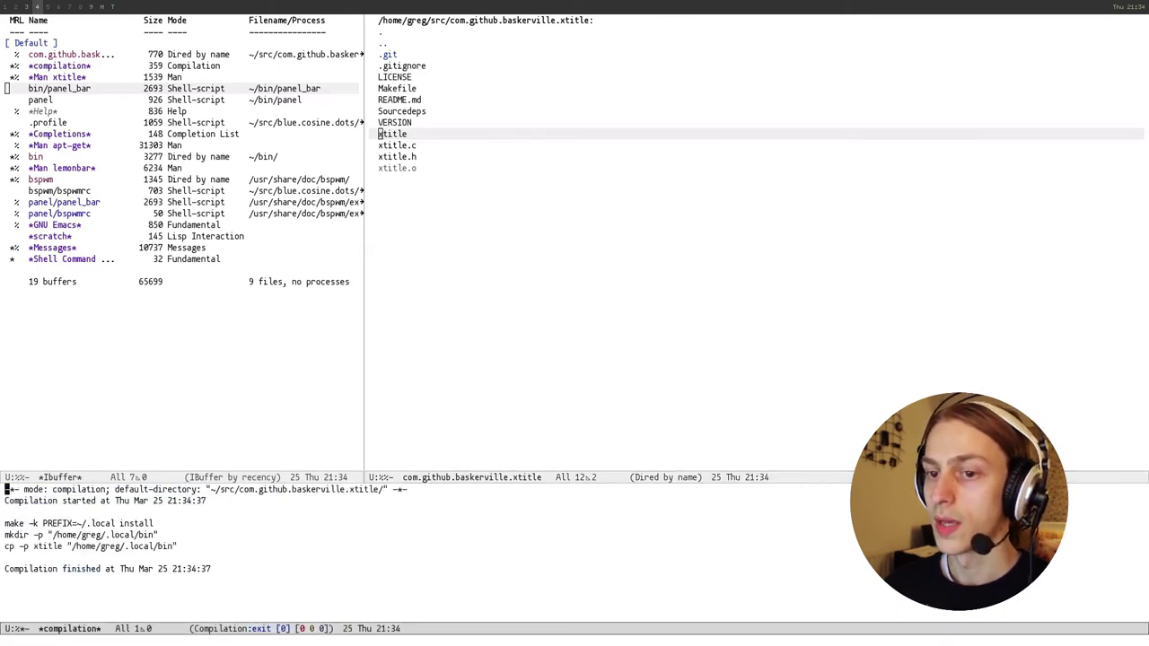
key(ctrl+x)
key(b)
key(Return)
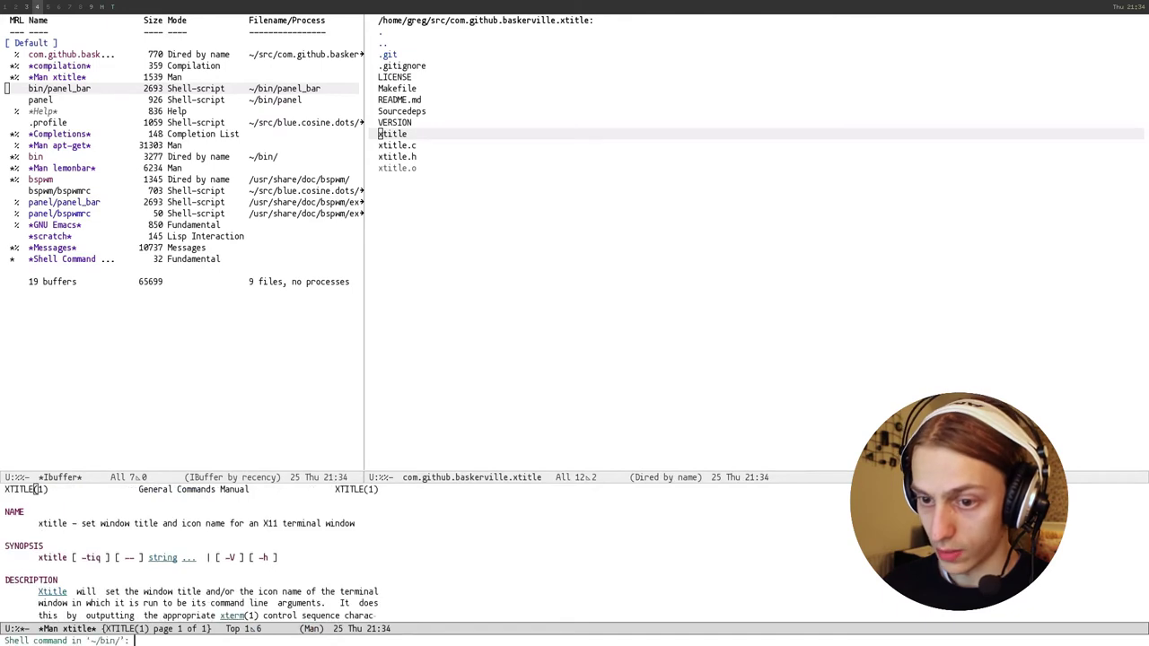
key(ctrl+x)
key(b)
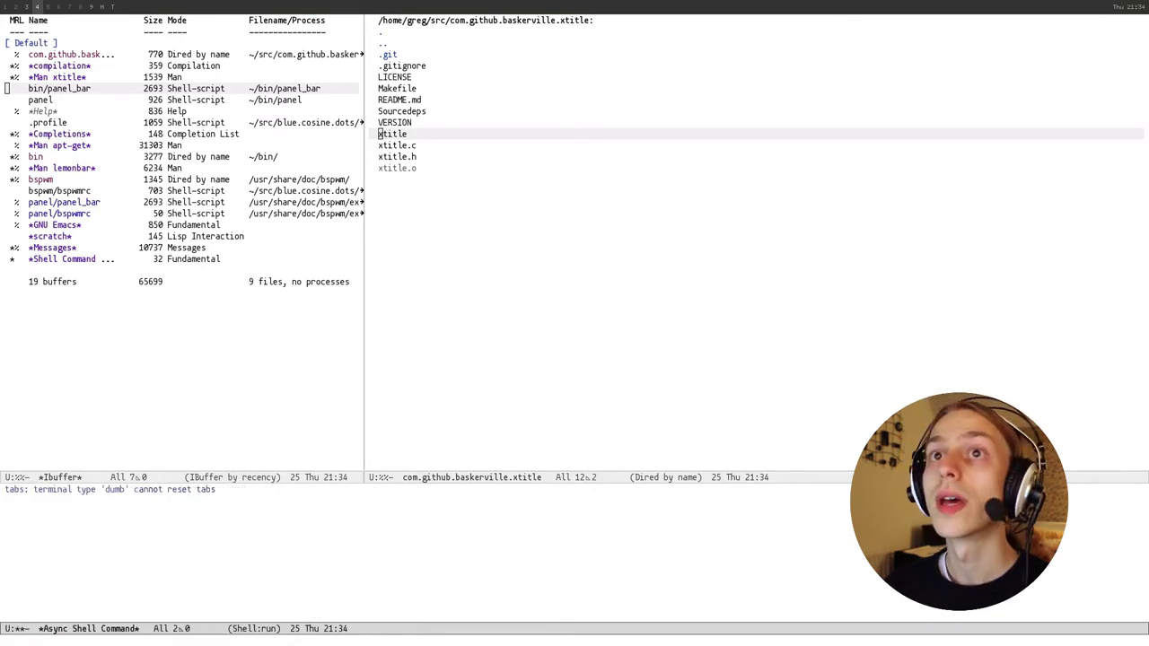
Step: Open a terminal, run xtitle in it and close the terminal
key(super+Return)
text(xtitle)
key(Return)
key(ctrl+d)
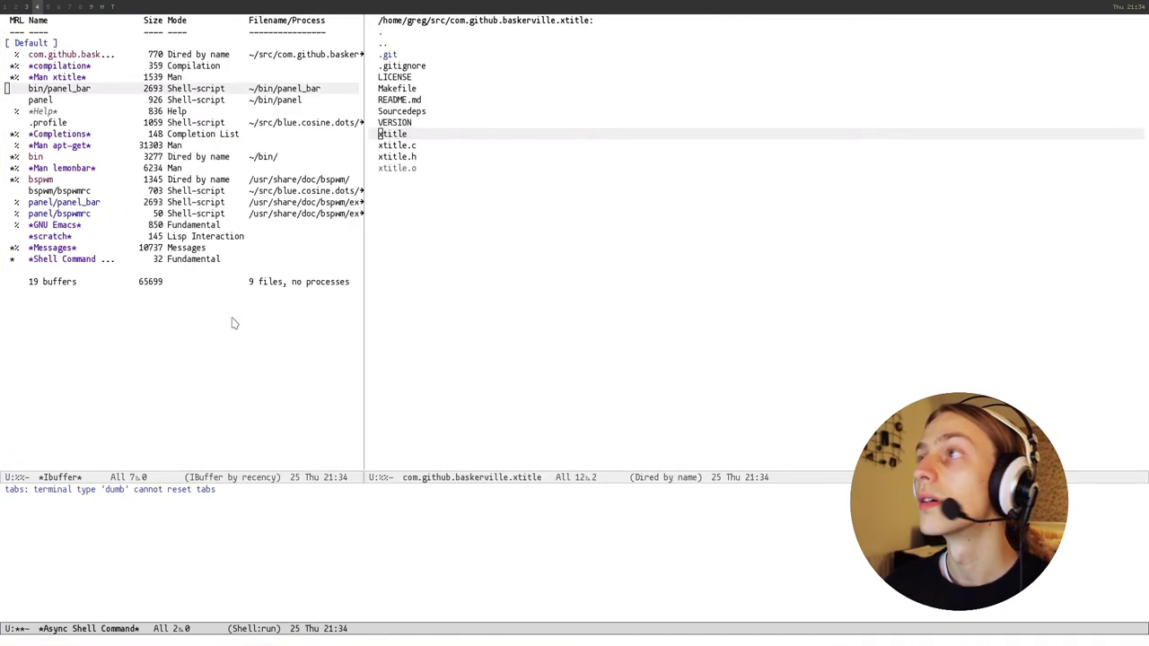
Step: Switch through several workspaces to check the panel, including the browser's, and return to workspace 4
click(15, 5)
click(59, 6)
click(69, 6)
click(26, 5)
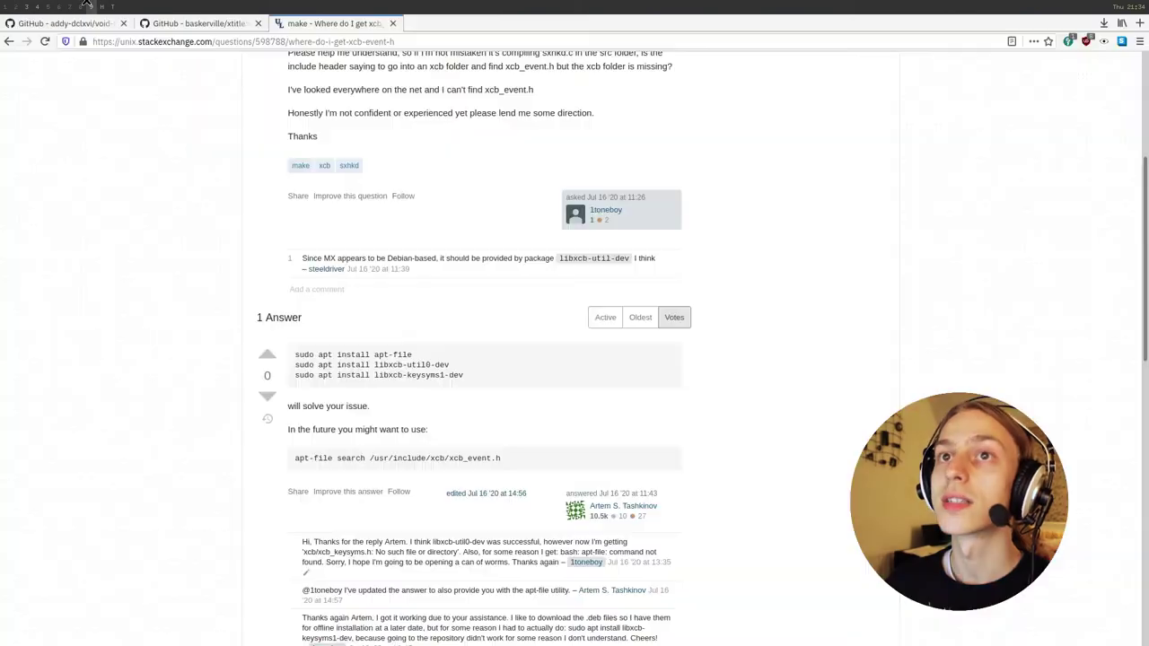
click(38, 5)
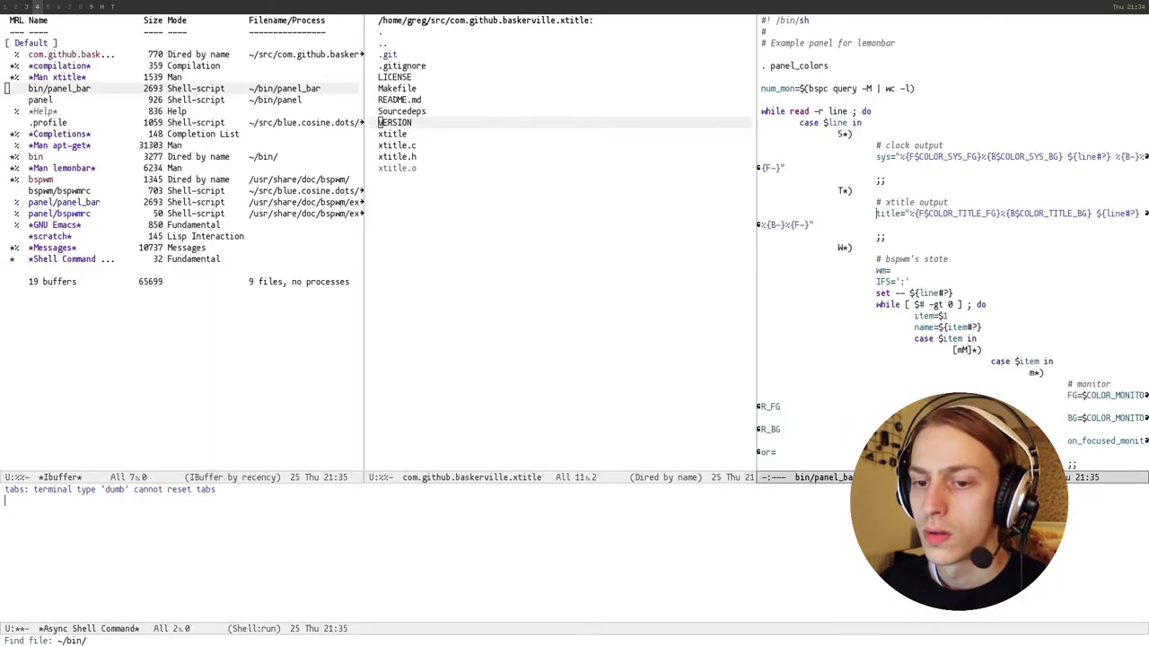
Step: Open the script ~/bin/panel and go to its plain xtitle > "$PANEL_FIFO" line
text(panel)
key(Return)
key(ctrl+s)
key(ctrl+s)
key(ctrl+s)
key(ctrl+s)
key(ctrl+n)
key(ctrl+p)
key(ctrl+a)
key(ctrl+space)
key(ctrl+f)
key(ctrl+f)
key(ctrl+f)
key(ctrl+f)
key(ctrl+f)
key(ctrl+f)
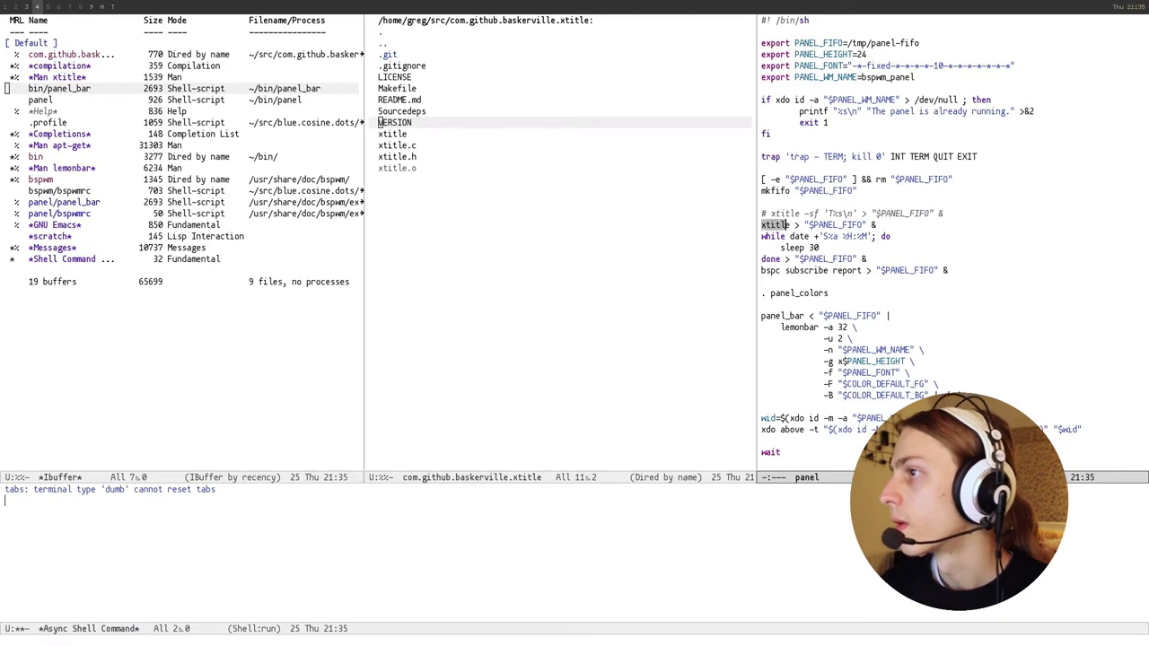
key(ctrl+e)
key(alt+w)
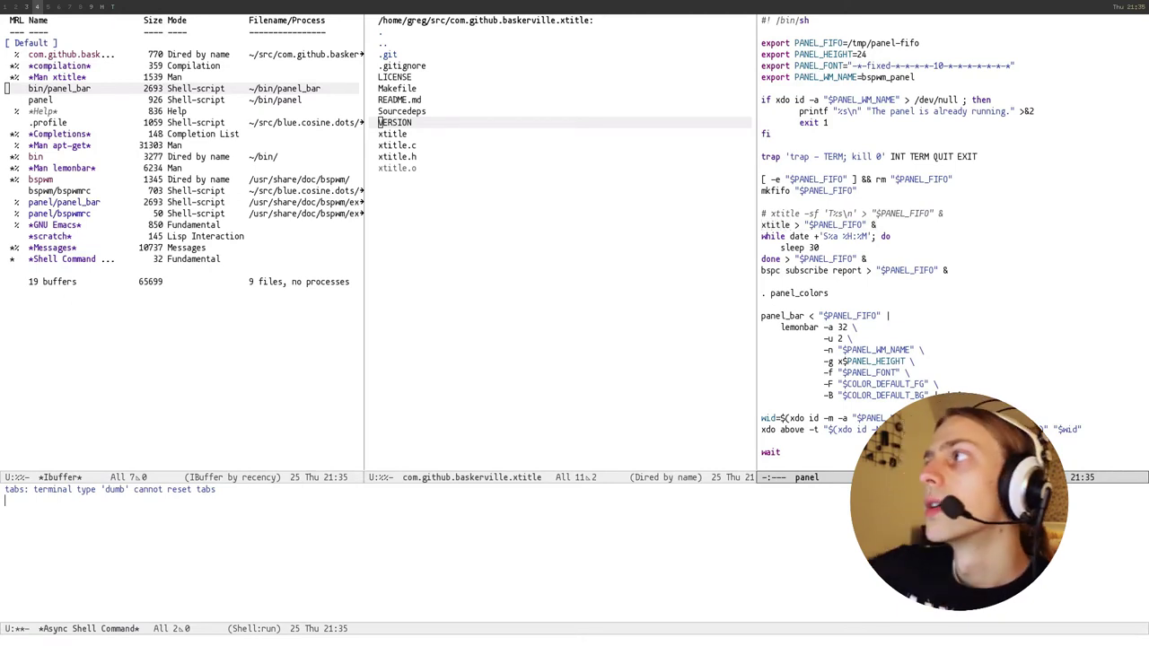
key(ctrl+a)
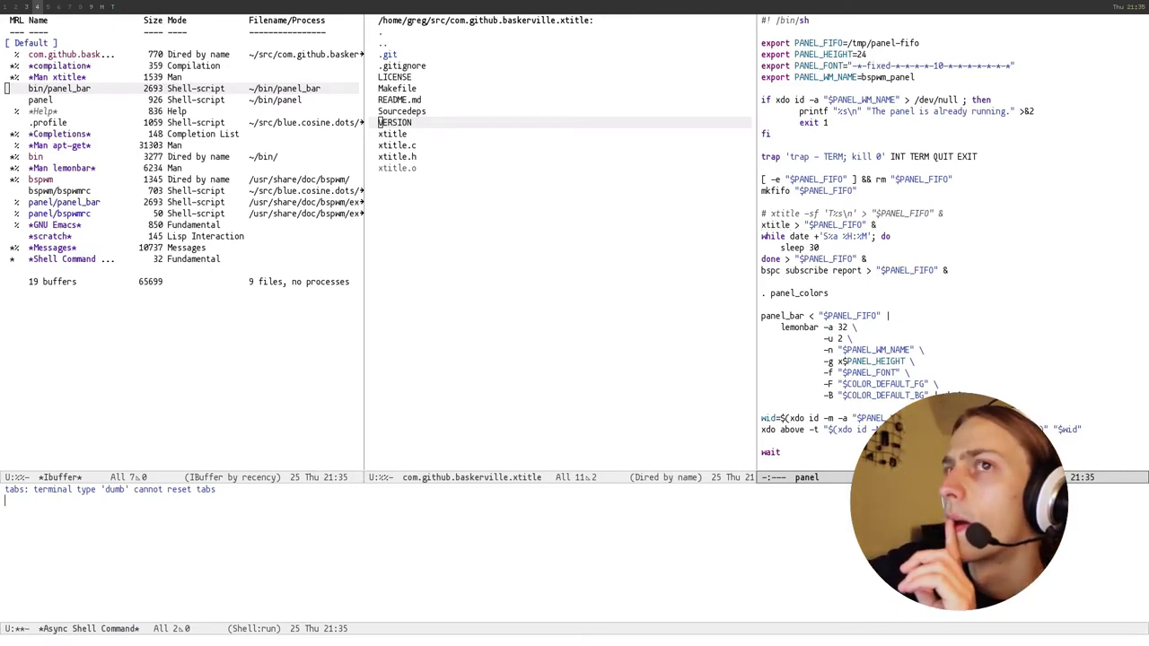
key(ctrl+x)
key(ctrl+s)
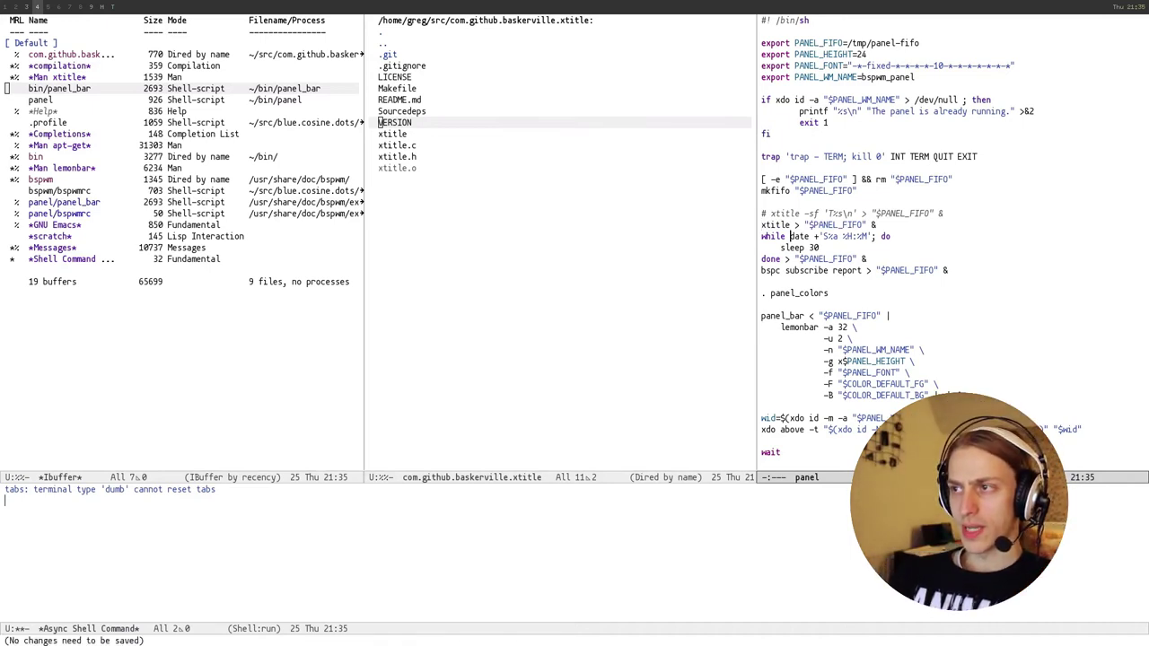
Step: Comment out the plain xtitle line, uncomment the xtitle -sf 'T%s\n' line above it and save the panel script
text(#)
key(ctrl+p)
key(BackSpace)
key(BackSpace)
key(ctrl+n)
key(ctrl+x)
key(ctrl+s)
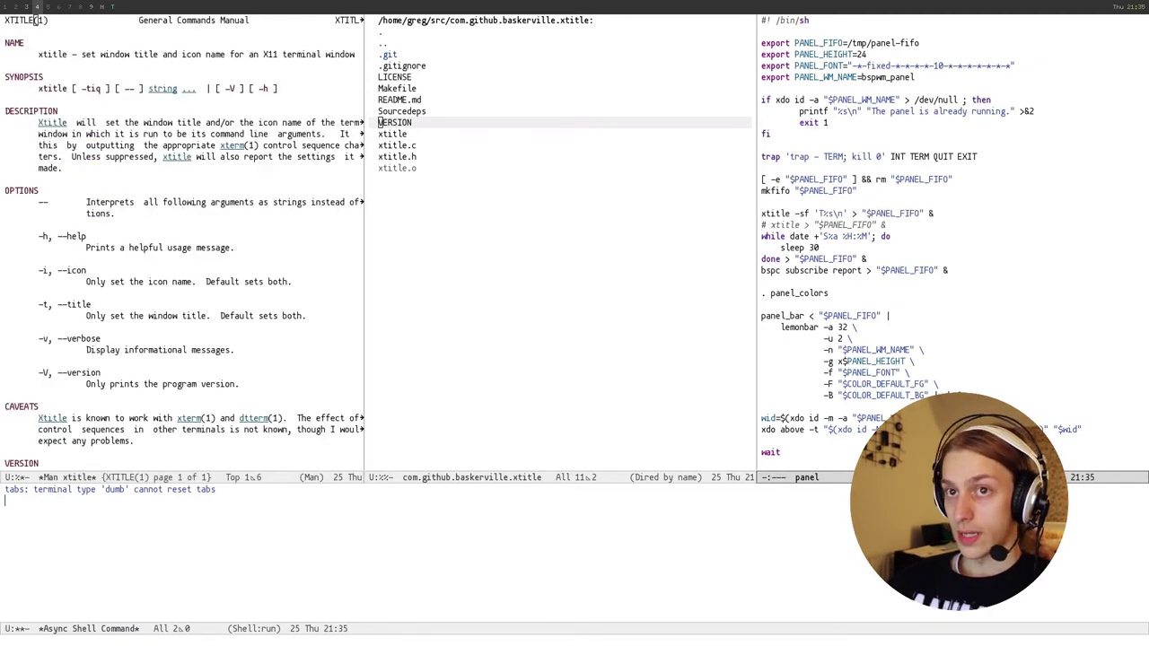
Step: Restart the panel as an asynchronous shell command from the command history
key(shift+Left)
key(alt+shift+1)
key(alt+p)
key(ctrl+g)
key(ctrl+x)
key(ctrl+s)
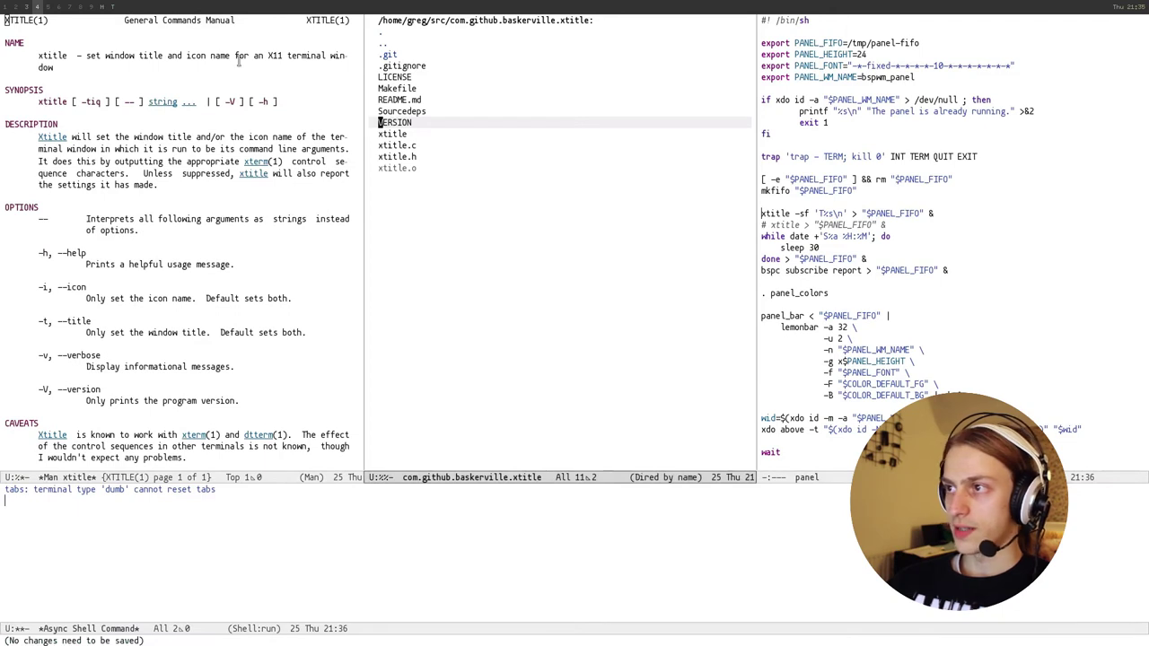
key(shift+Left)
key(shift+Right)
key(ctrl+x)
key(ctrl+s)
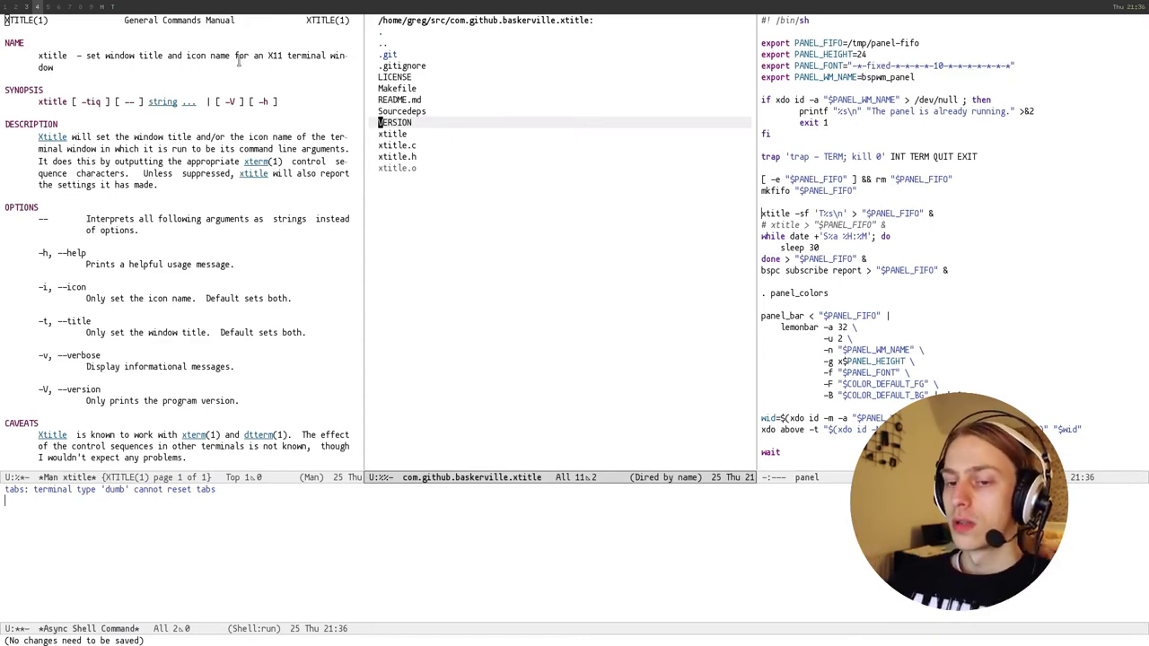
key(ctrl+g)
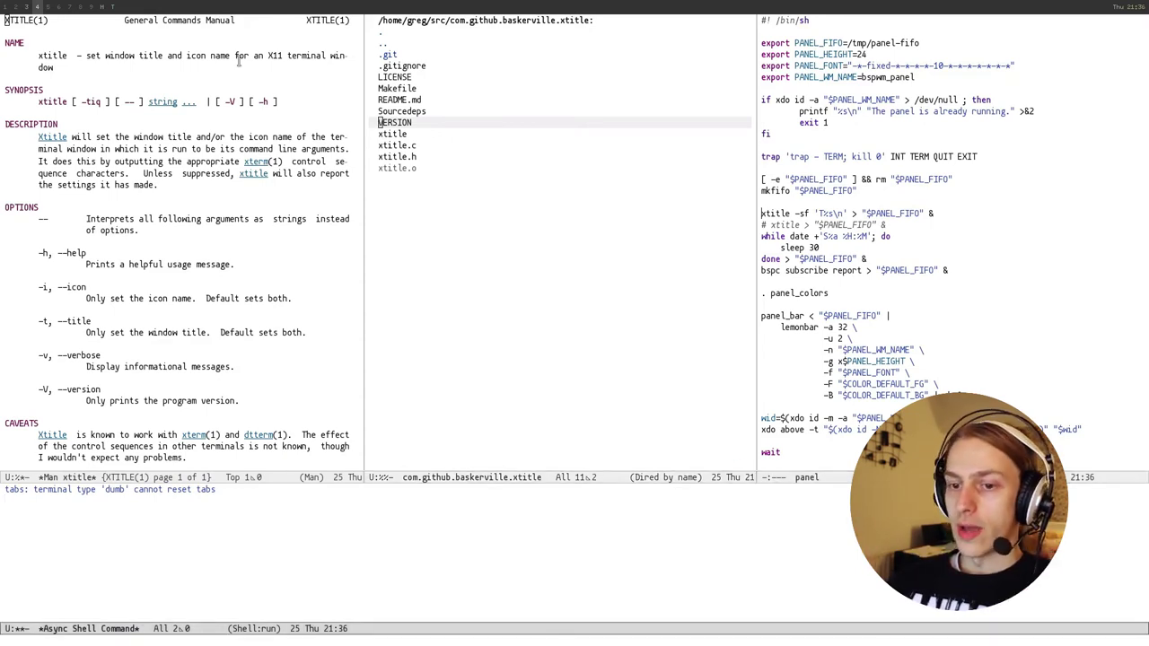
key(ctrl+x)
key(k)
key(ctrl+g)
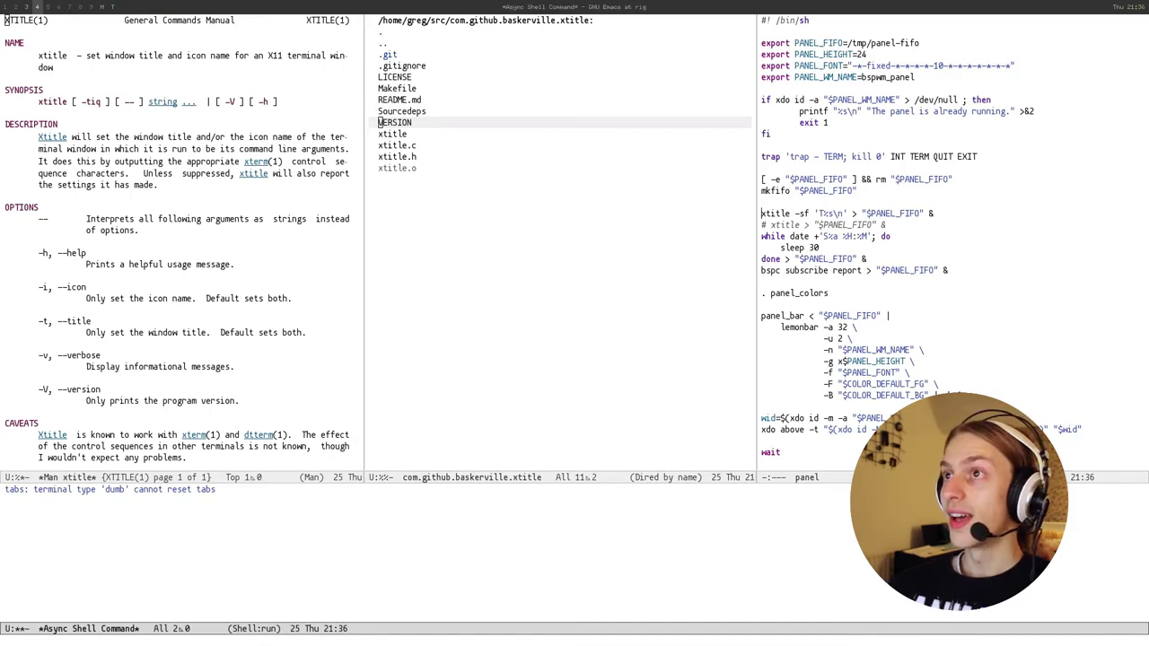
Step: Open and close a terminal window twice to check the window title in the panel
key(super+Return)
key(ctrl+d)
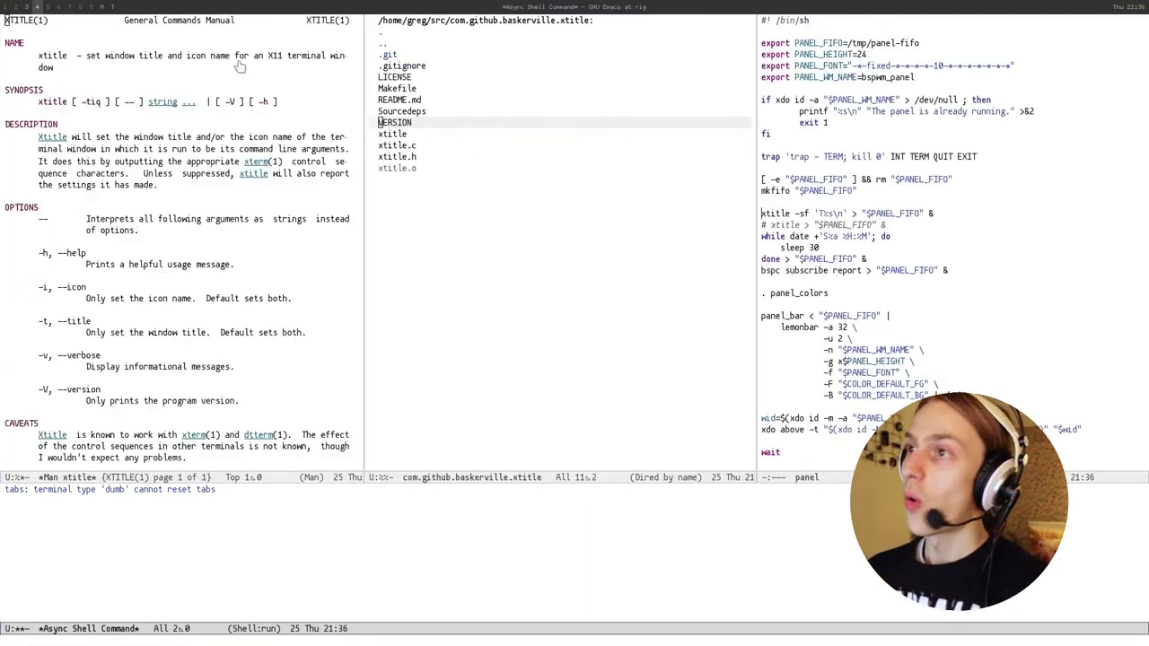
key(super+Return)
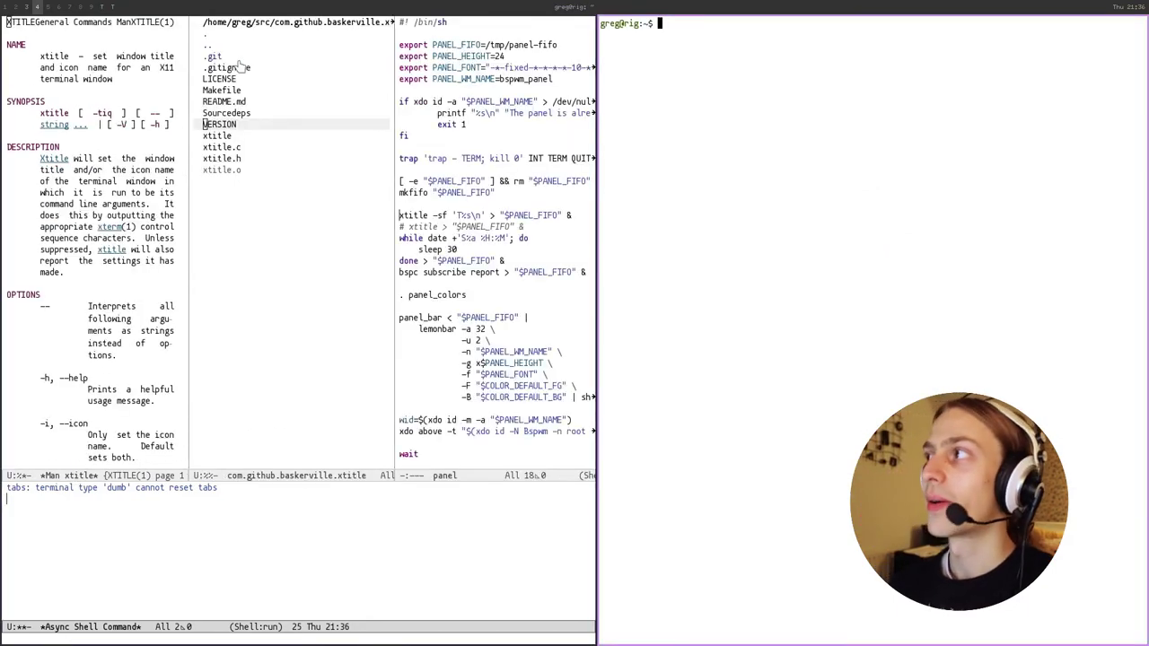
key(ctrl+d)
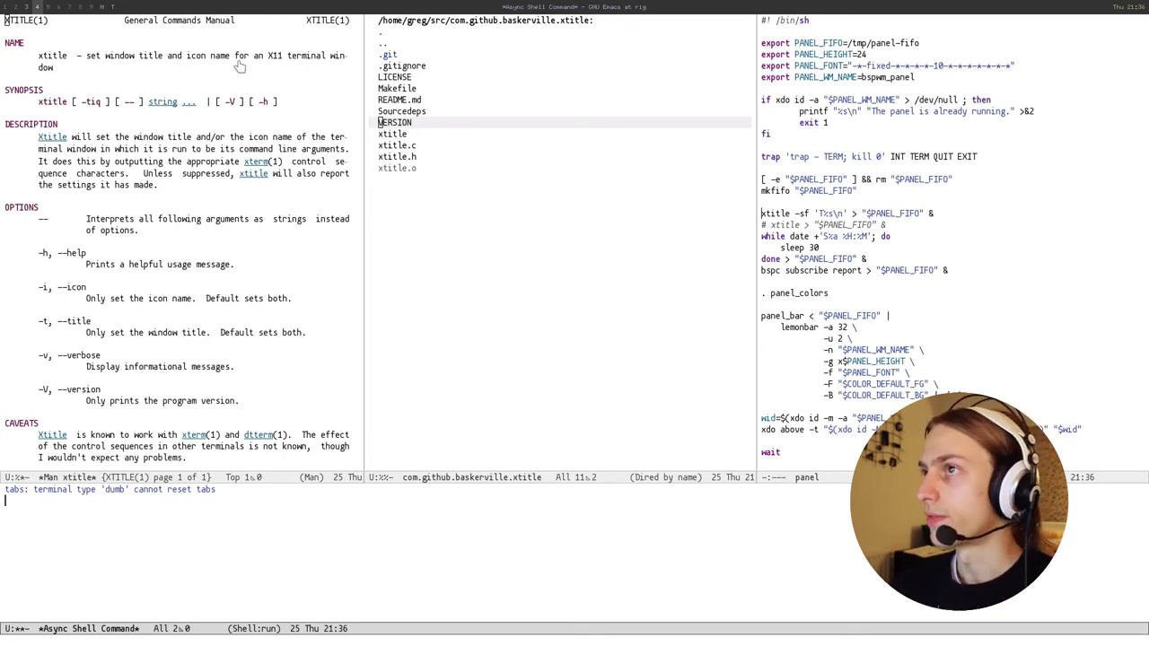
Step: Switch between empty and occupied workspaces to check the panel's title, ending on workspace 4
click(49, 4)
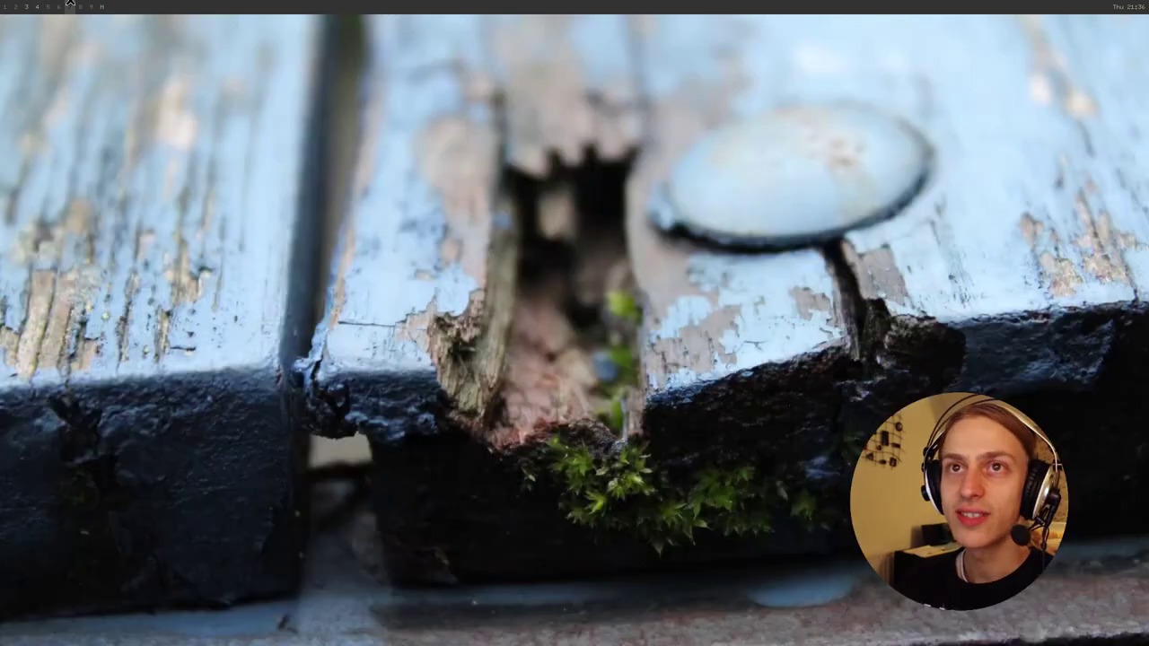
click(48, 4)
click(38, 5)
click(48, 4)
click(58, 5)
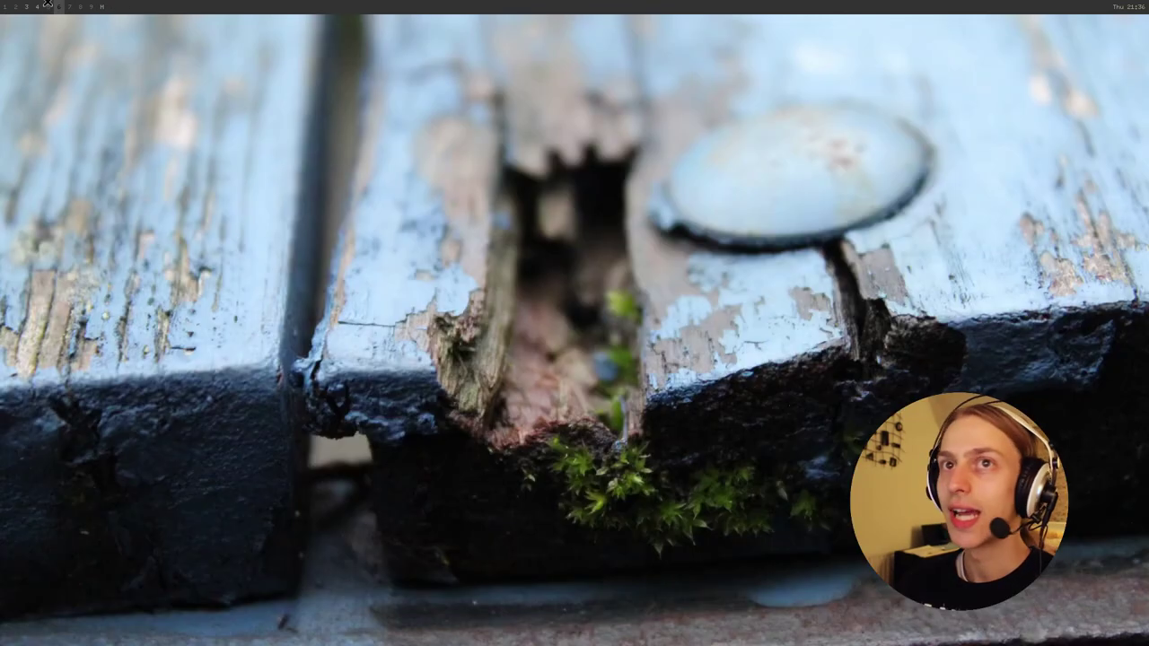
click(17, 4)
click(29, 5)
click(41, 5)
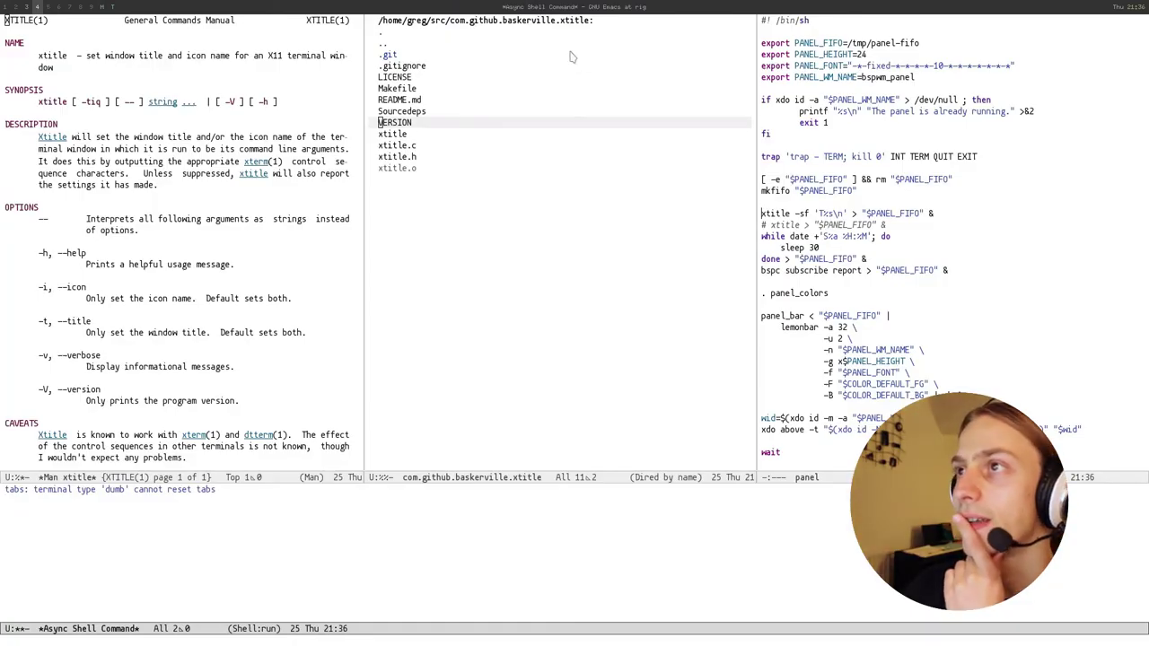
Step: Focus the directory listing, man page and panel script in turn to check how the panel's title follows
click(574, 61)
click(951, 169)
click(589, 229)
click(314, 217)
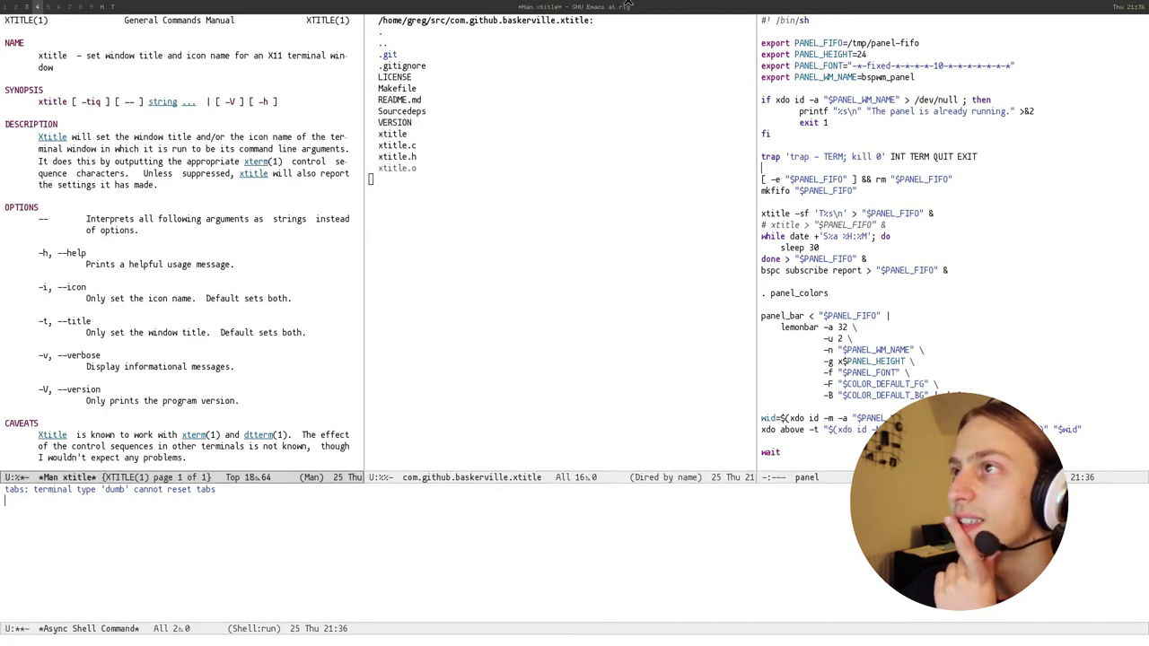
click(531, 270)
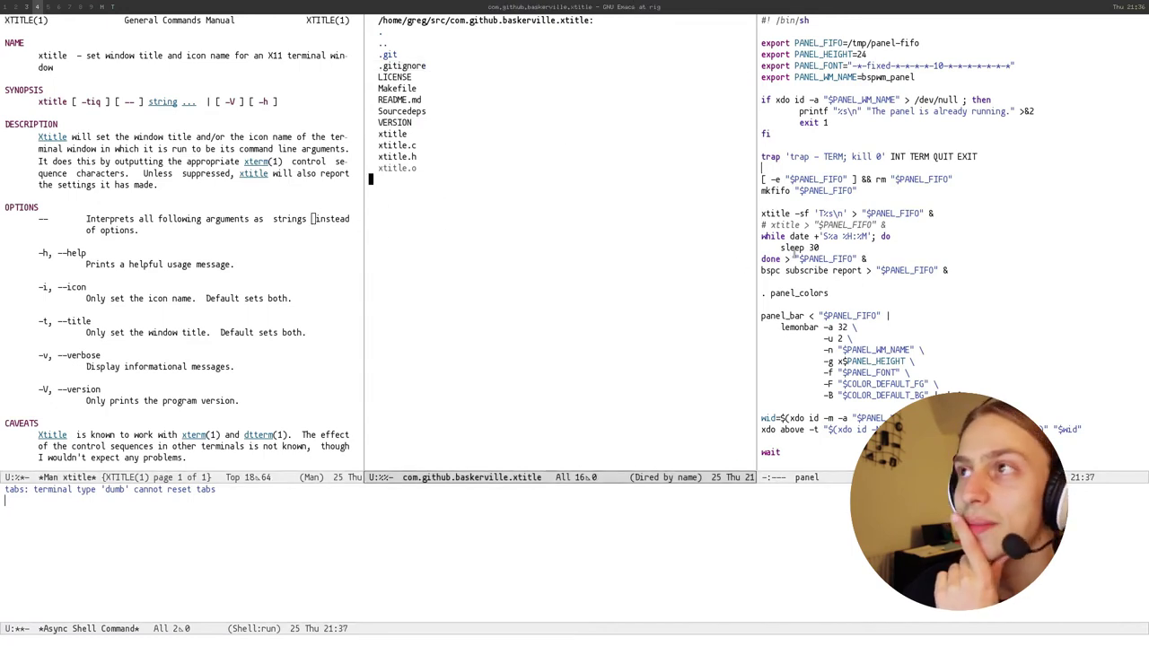
click(848, 236)
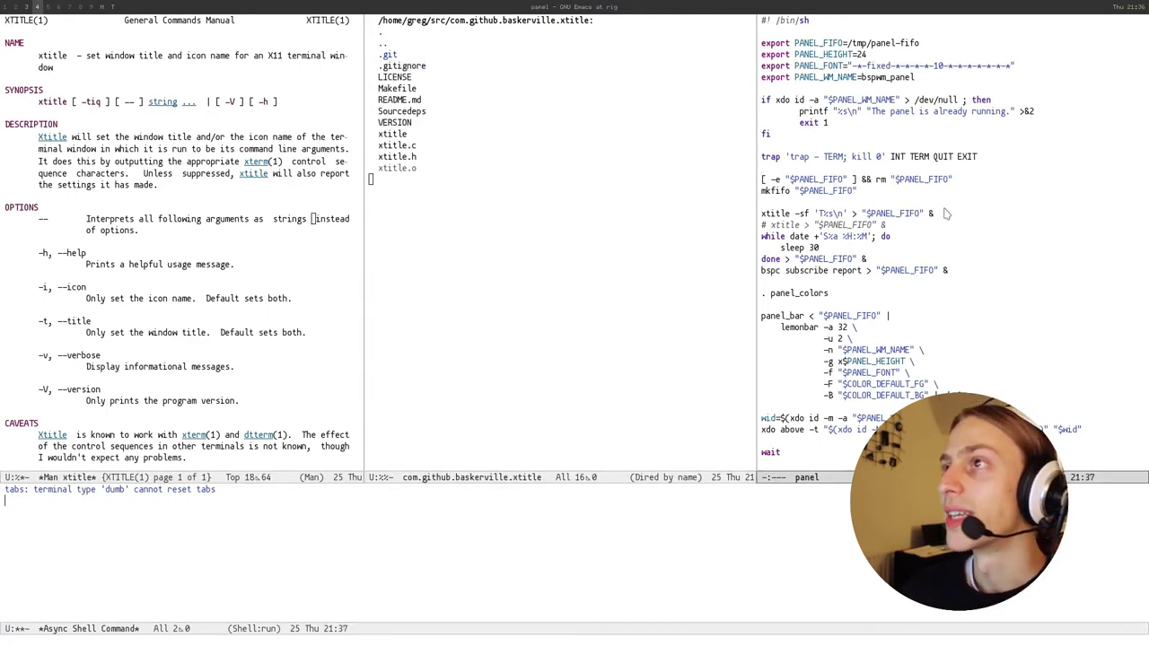
Step: Run kak in a new terminal, move its cursor to check the panel's title updates, and close the window
key(super+Return)
text(kak)
key(Return)
click(715, 80)
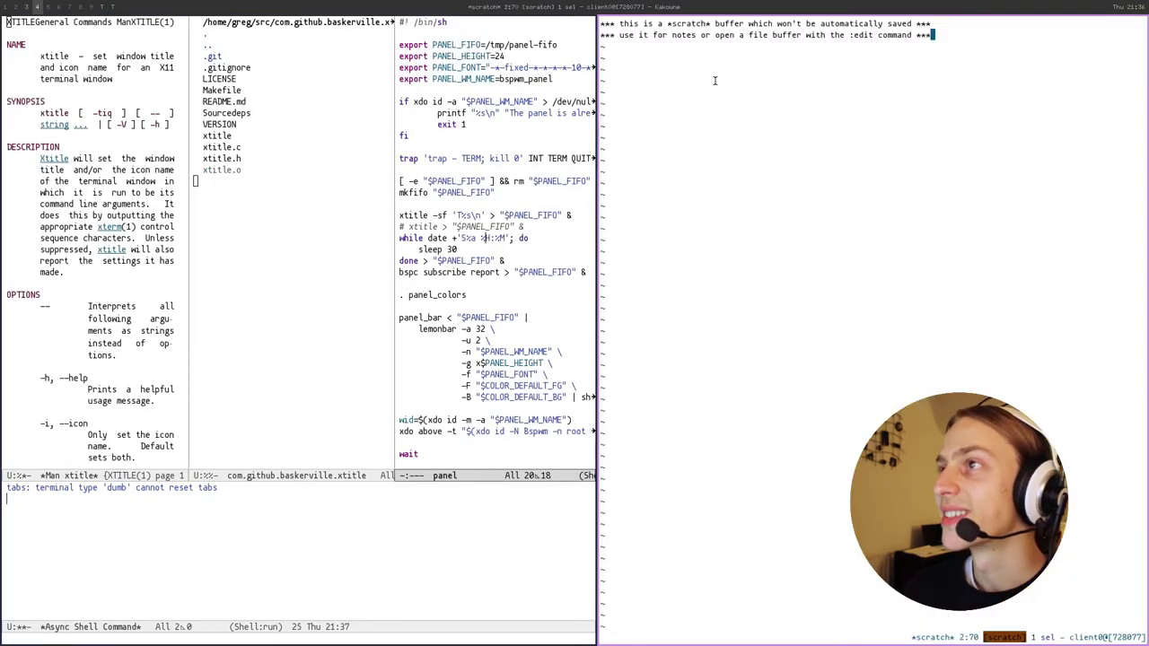
key(h)
key(k)
key(h)
key(h)
key(super+w)
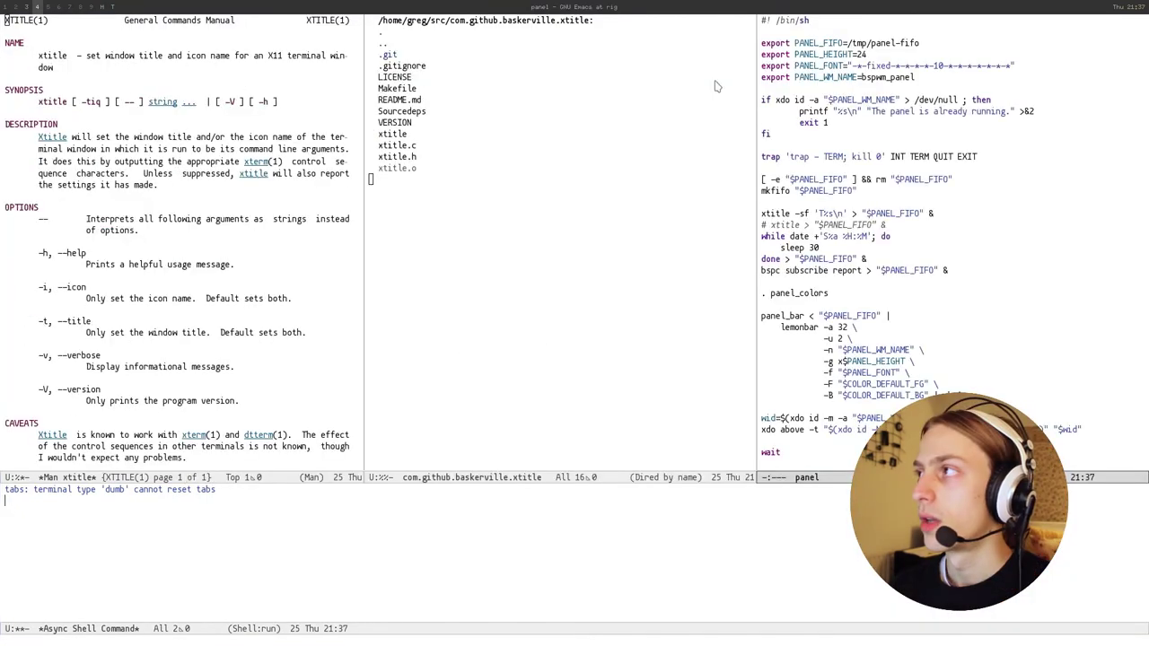
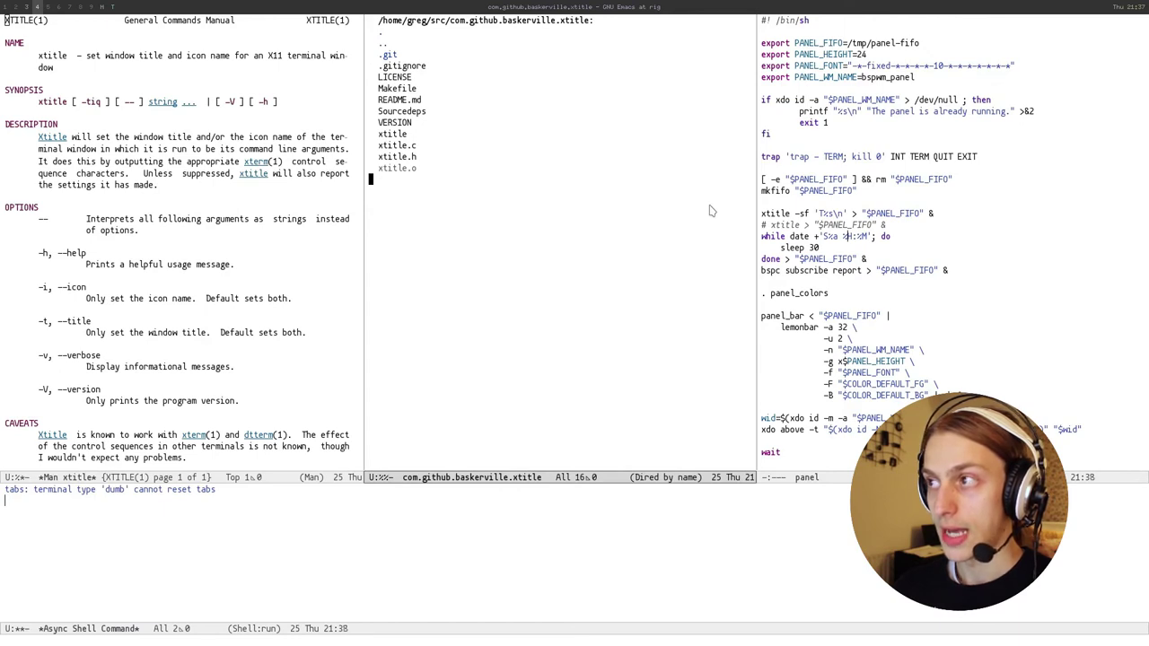
Step: Delete the commented-out xtitle line from the panel script and save it
click(820, 225)
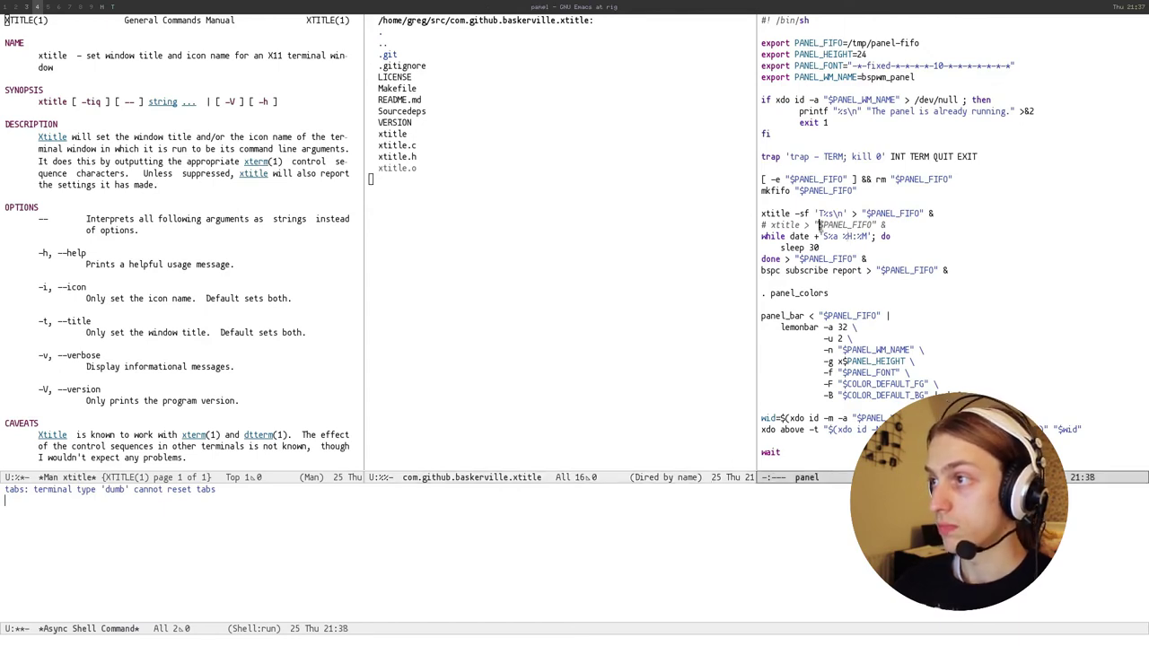
key(ctrl+shift+BackSpace)
key(ctrl+x)
key(ctrl+s)
Step: Place the cursor in the clock loop's date format string, right after its leading S
mouse_move(819, 224)
mouse_down()
mouse_move(820, 259)
mouse_move(819, 224)
mouse_up()
key(ctrl+a)
key(shift+Down)
key(shift+Down)
key(shift+Down)
key(Up)
key(Up)
key(Up)
key(shift+Down)
key(shift+Down)
key(shift+Down)
key(shift+Up)
key(shift+Up)
key(alt+f)
key(ctrl+a)
key(alt+f)
key(alt+f)
key(alt+b)
key(alt+shift+f)
key(alt+shift+f)
key(alt+shift+f)
key(alt+shift+f)
key(alt+shift+f)
key(alt+w)
key(ctrl+x)
key(ctrl+s)
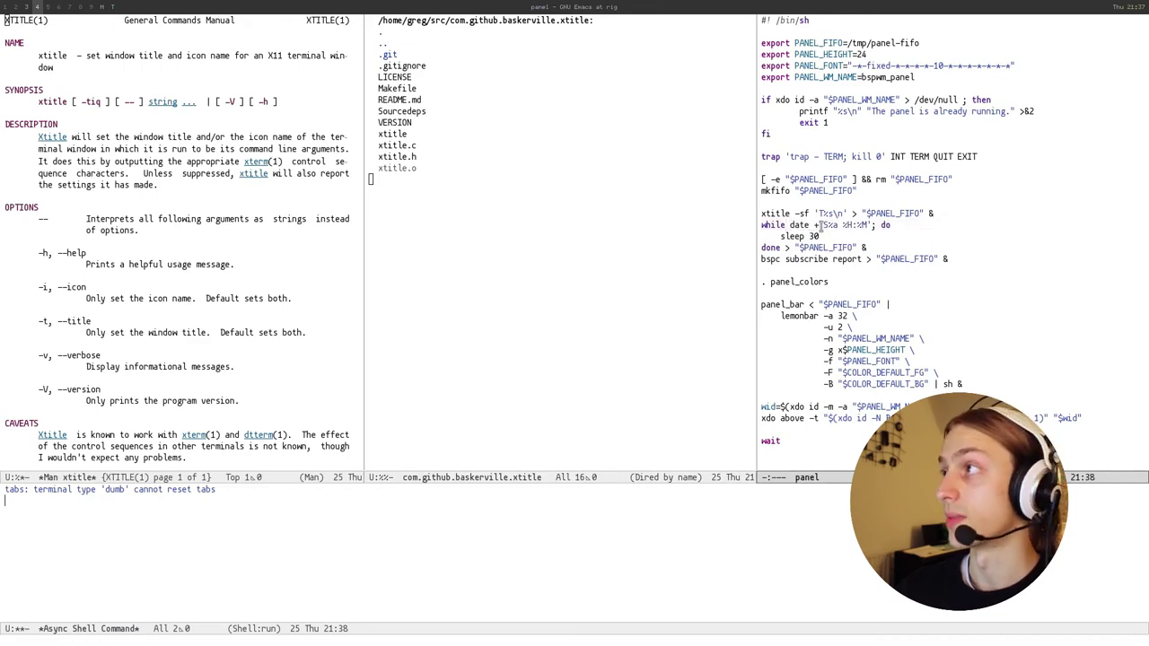
key(ctrl+b)
key(ctrl+x)
key(ctrl+s)
key(ctrl+b)
key(ctrl+f)
Step: Look up the description of the Emacs variable display-time-format
key(ctrl+h)
key(v)
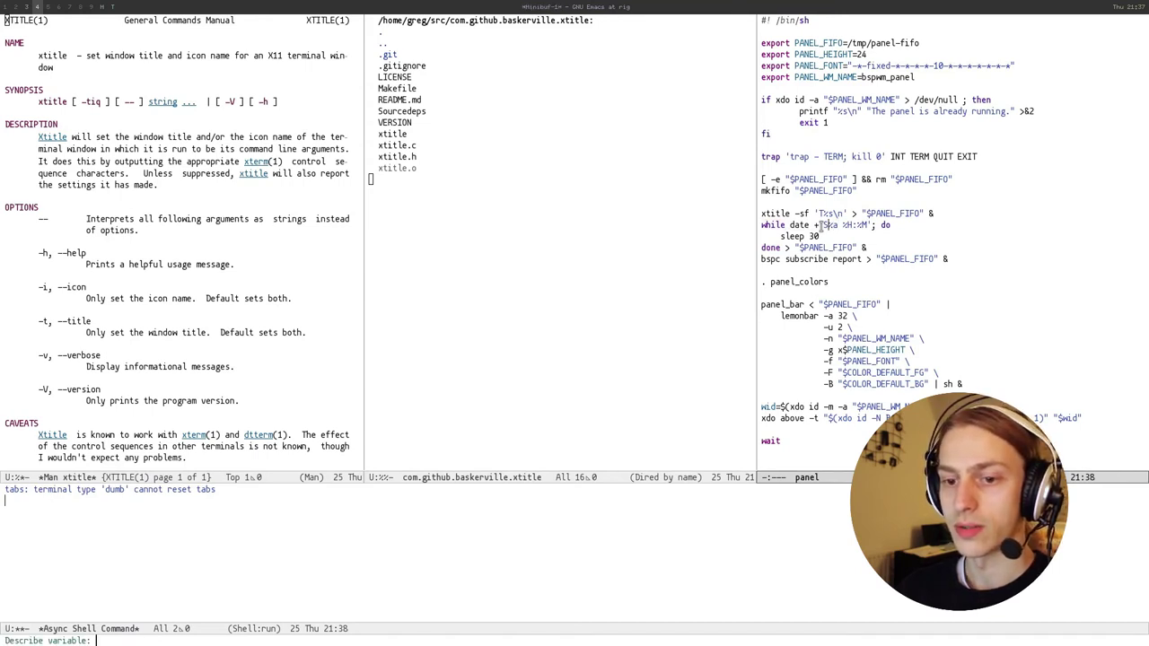
text(display-)
key(Tab)
text(time-for)
key(Tab)
text(mat)
key(Return)
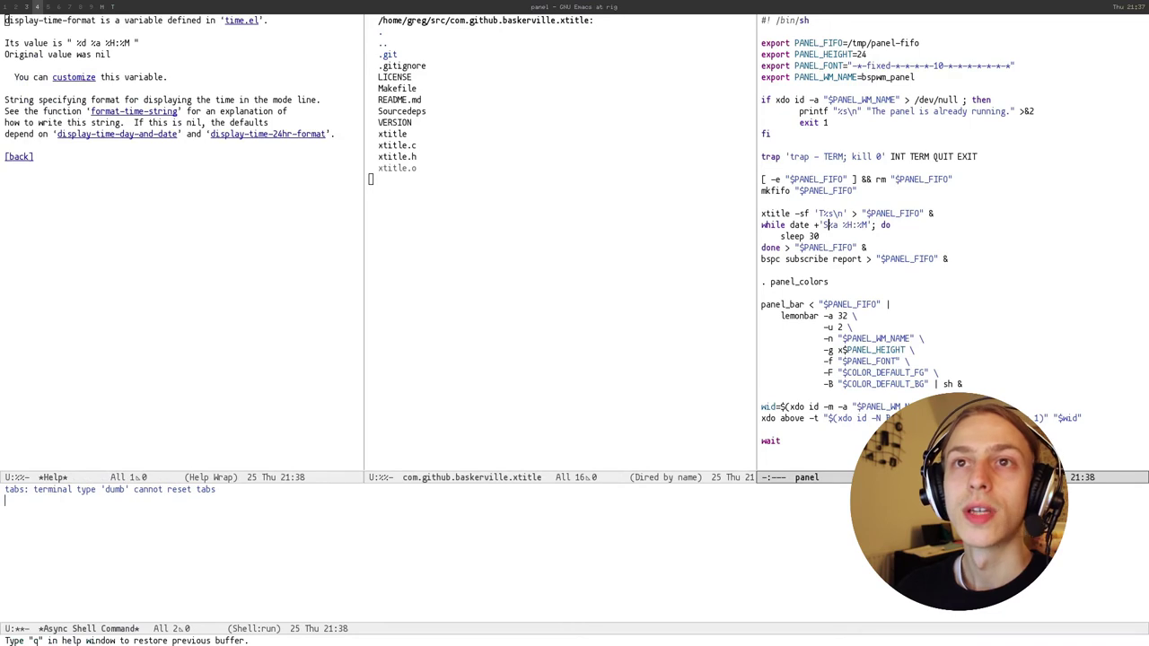
Step: Copy the format string %d %a %H:%M from the display-time-format help text and close the directory listing's window
key(shift+Left)
key(shift+Left)
key(ctrl+n)
key(ctrl+n)
key(ctrl+e)
key(ctrl+b)
key(ctrl+space)
key(ctrl+b)
key(ctrl+b)
key(ctrl+b)
key(ctrl+b)
key(ctrl+b)
key(ctrl+b)
key(ctrl+b)
key(ctrl+b)
key(ctrl+b)
key(ctrl+b)
key(ctrl+b)
key(ctrl+b)
key(ctrl+b)
key(alt+w)
key(shift+Right)
key(ctrl+x)
key(0)
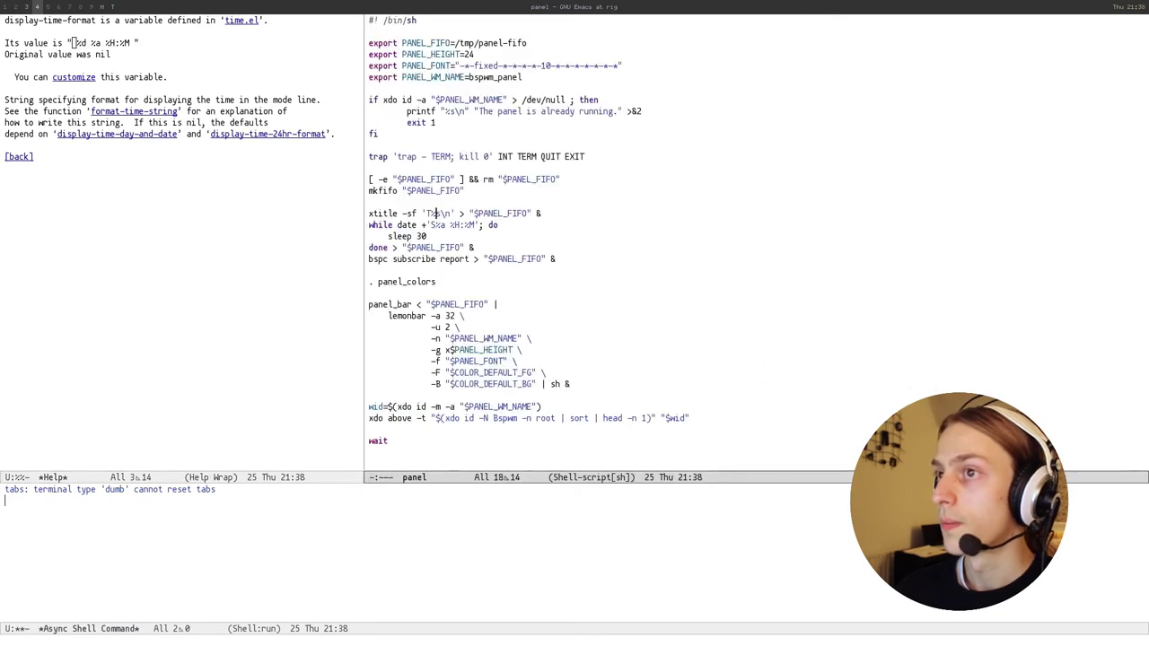
Step: Replace the clock loop's date format with the copied %d %a %H:%M string and save the panel script
key(ctrl+y)
key(ctrl+space)
key(alt+f)
key(alt+f)
key(alt+f)
key(ctrl+w)
key(ctrl+x)
key(ctrl+s)
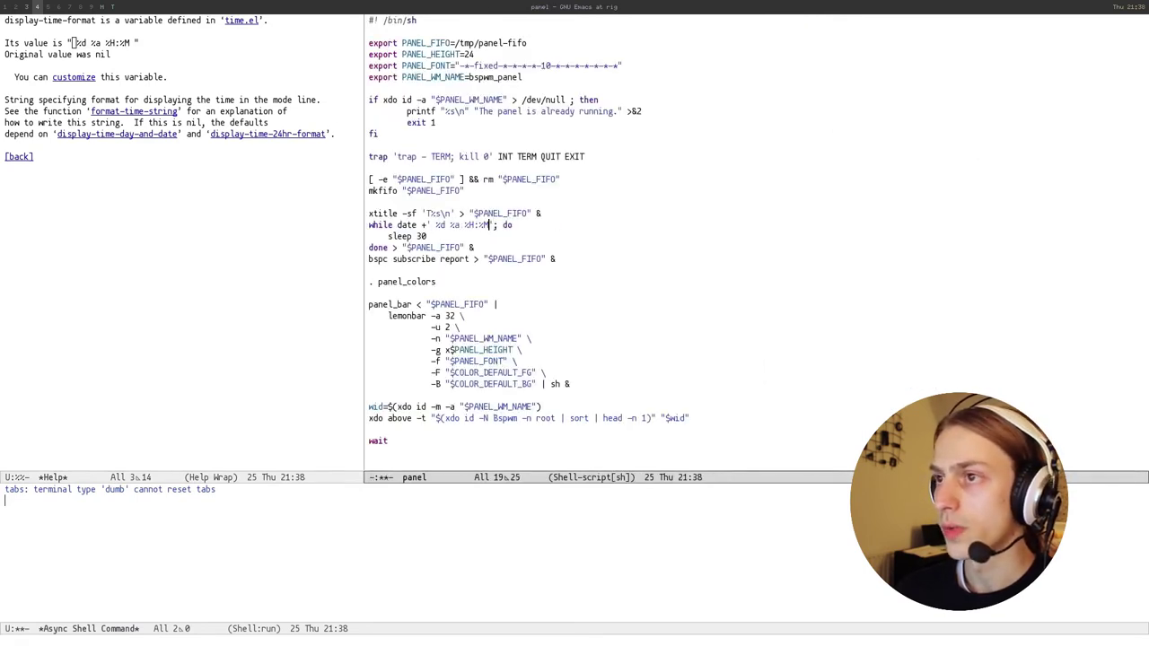
key(ctrl+x)
key(ctrl+s)
Step: Remove the leading space from the clock loop's date format and save the script
key(alt+b)
key(alt+b)
key(alt+b)
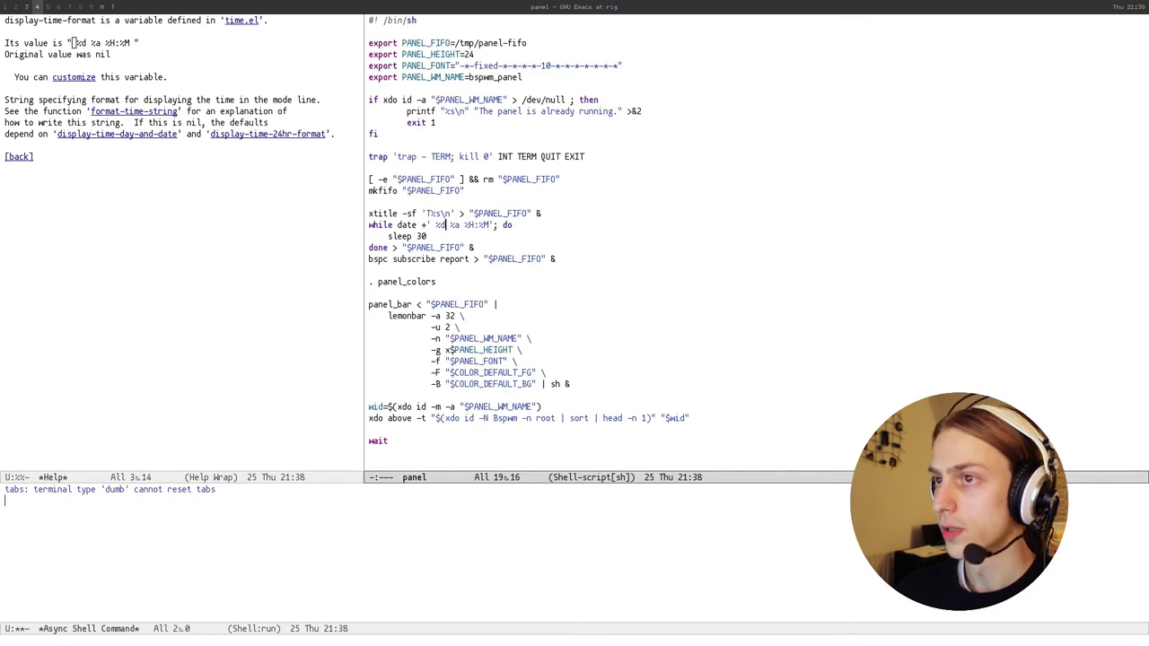
key(ctrl+b)
key(ctrl+b)
key(BackSpace)
key(ctrl+x)
key(ctrl+s)
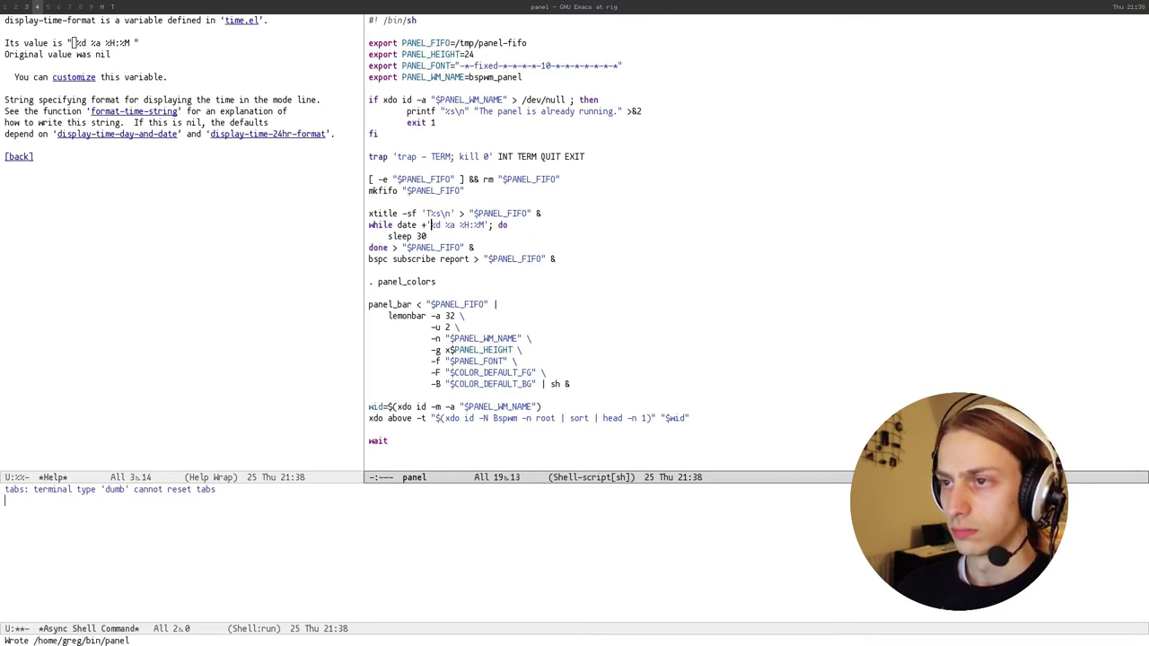
Step: Interrupt the running panel, rerun its last asynchronous shell command, and return to the panel script
key(ctrl+x)
key(o)
key(ctrl+c)
key(ctrl+c)
key(alt+&)
key(alt+p)
key(Return)
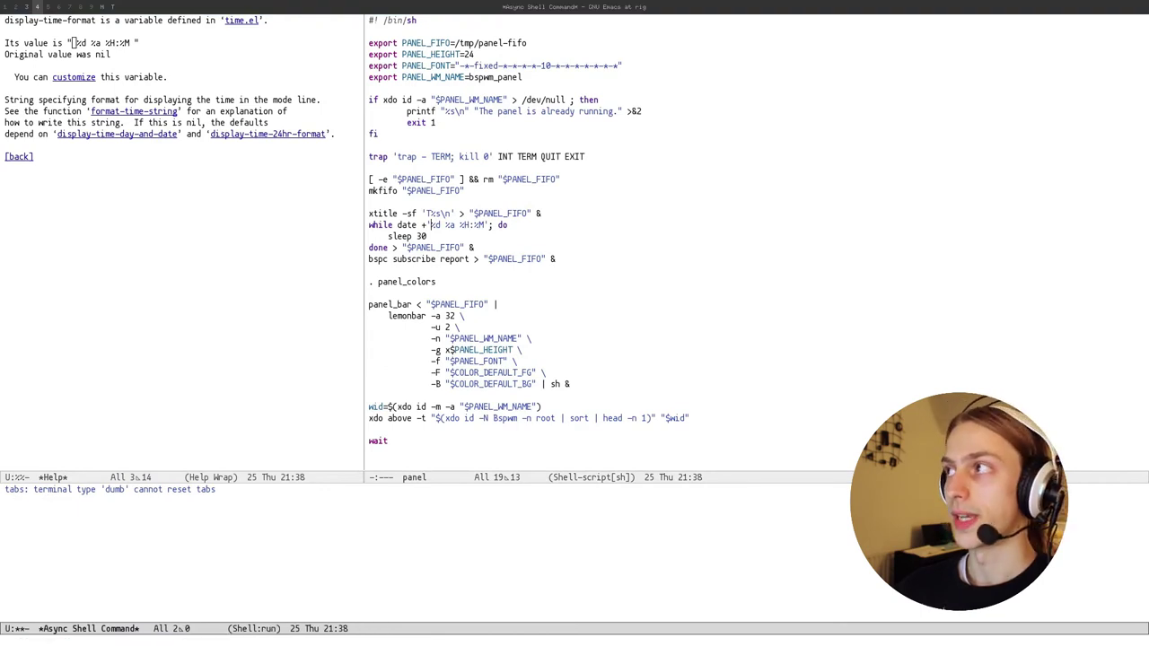
key(ctrl+x)
key(o)
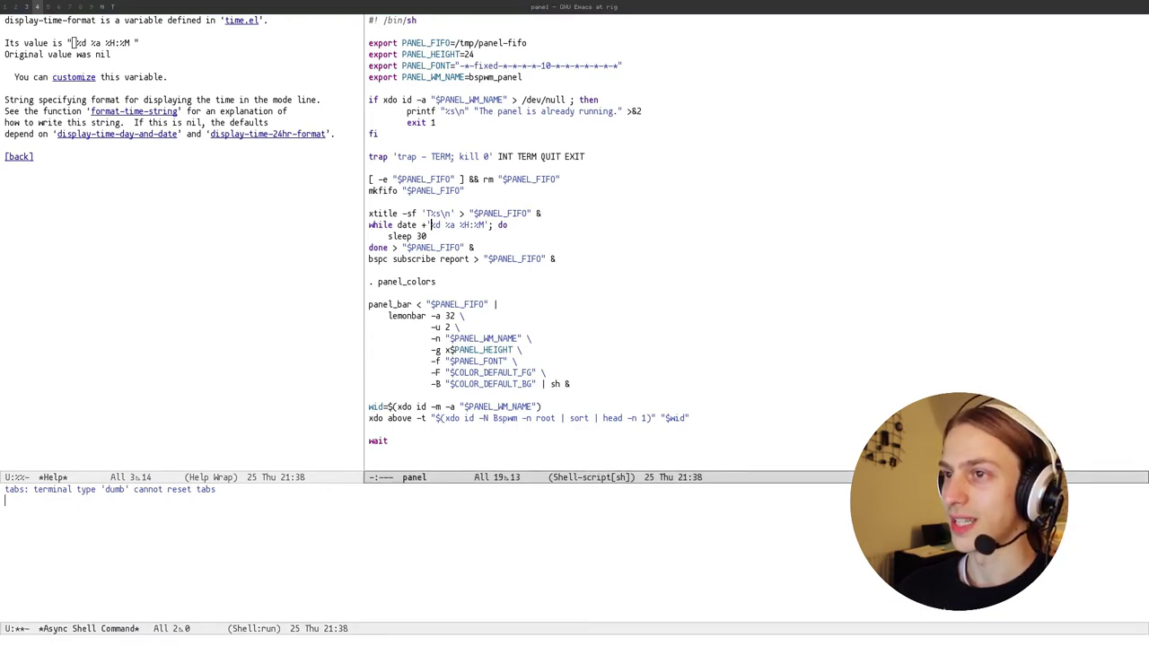
Step: Insert the line date +'%d %a %H:%M' > "$PANEL_FIFO" above the clock loop and save the script
key(alt+b)
key(ctrl+alt+shift+f)
key(ctrl+alt+shift+f)
key(ctrl+alt+shift+f)
key(alt+w)
key(ctrl+a)
key(ctrl+o)
key(ctrl+y)
text(> "$PANEL)
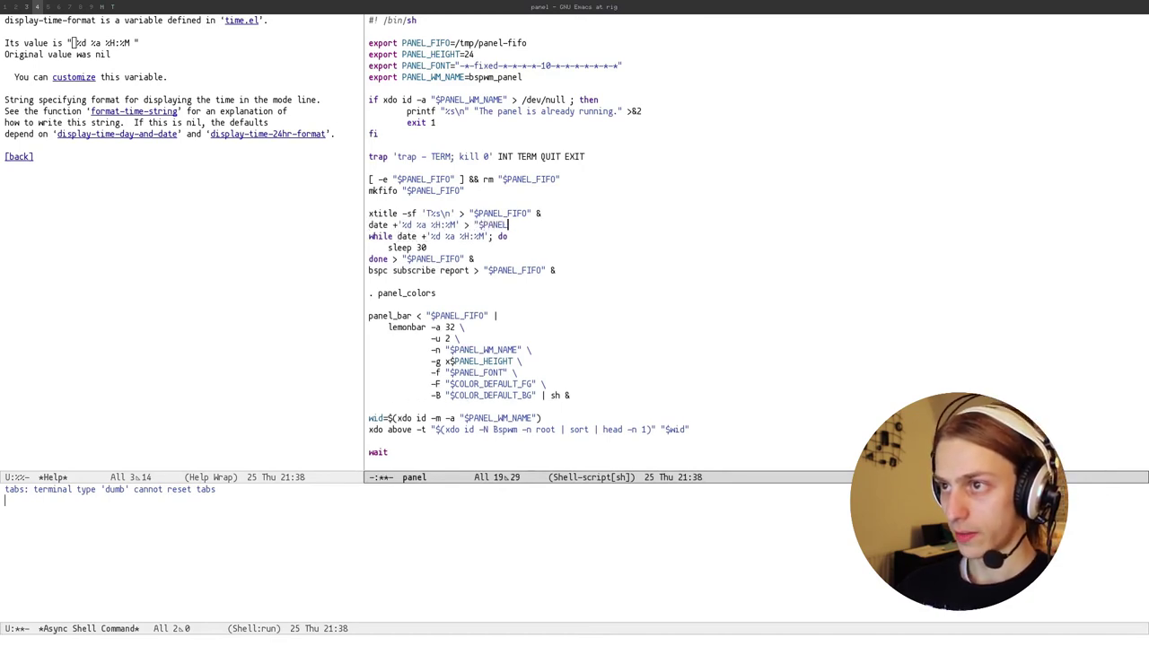
text(_FIFO")
key(BackSpace)
key(ctrl+x)
key(ctrl+s)
key(ctrl+x)
key(ctrl+s)
Step: Kill the running panel process with its output buffer and start the panel again
key(ctrl+x)
key(o)
key(ctrl+c)
key(ctrl+k)
key(ctrl+x)
text(40yes)
key(Return)
key(alt+ampersand)
key(alt+p)
key(Return)
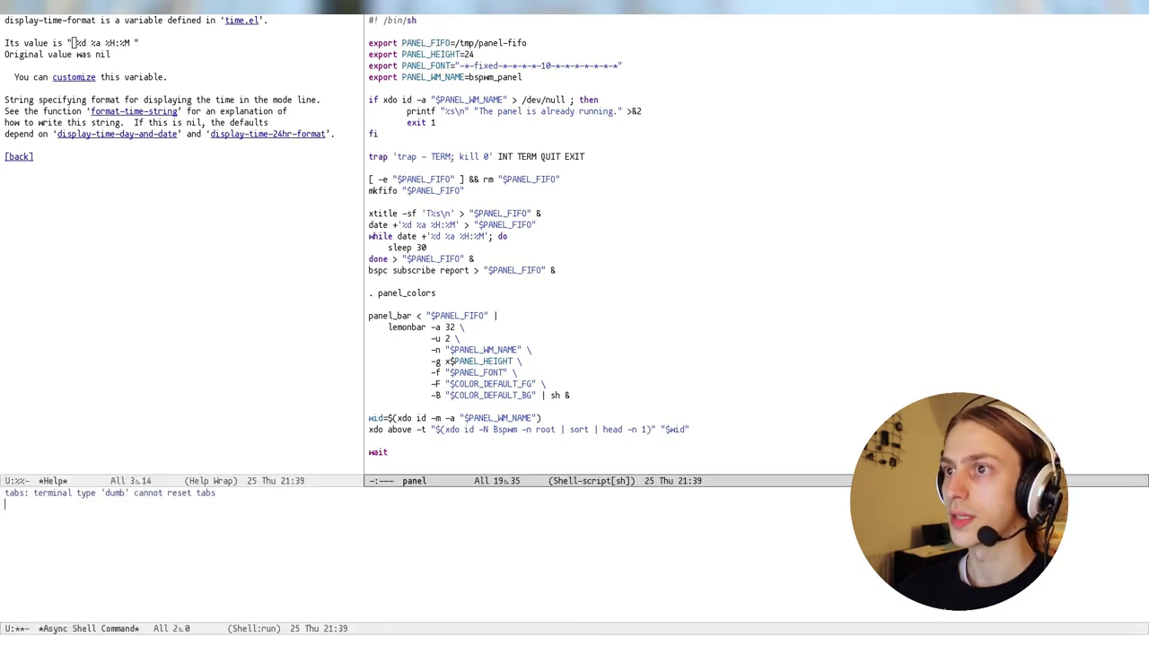
Step: Append & to the standalone date line, save the script, and run the panel again
text(&)
key(ctrl+x)
key(ctrl+s)
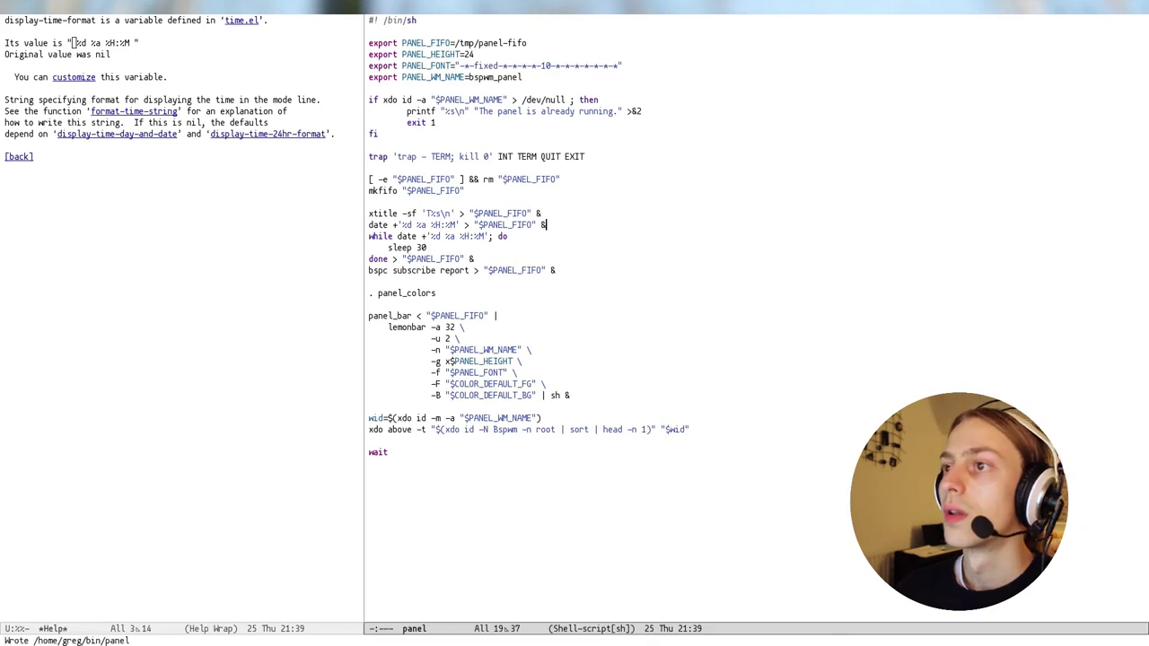
key(alt+ampersand)
key(alt+p)
key(Return)
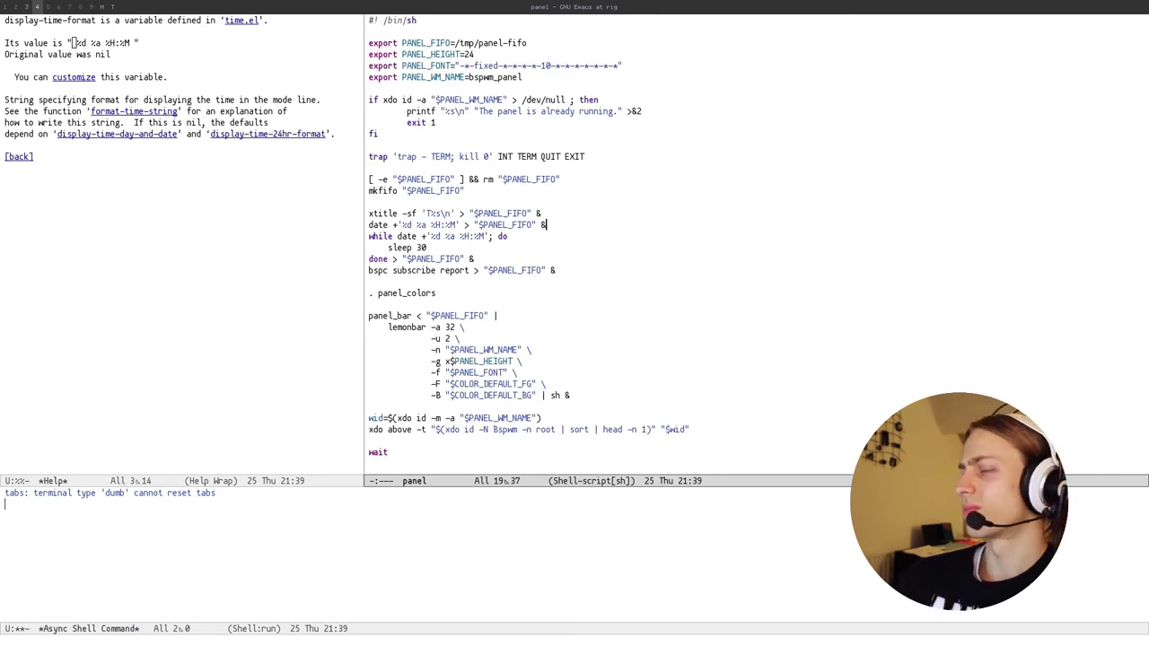
Step: Kill the panel's shell output buffer with its process and place the cursor at the start of the standalone date line
key(ctrl+x)
key(o)
key(ctrl+x)
text(40yes)
key(Return)
key(ctrl+x)
key(ctrl+s)
key(ctrl+p)
key(ctrl+a)
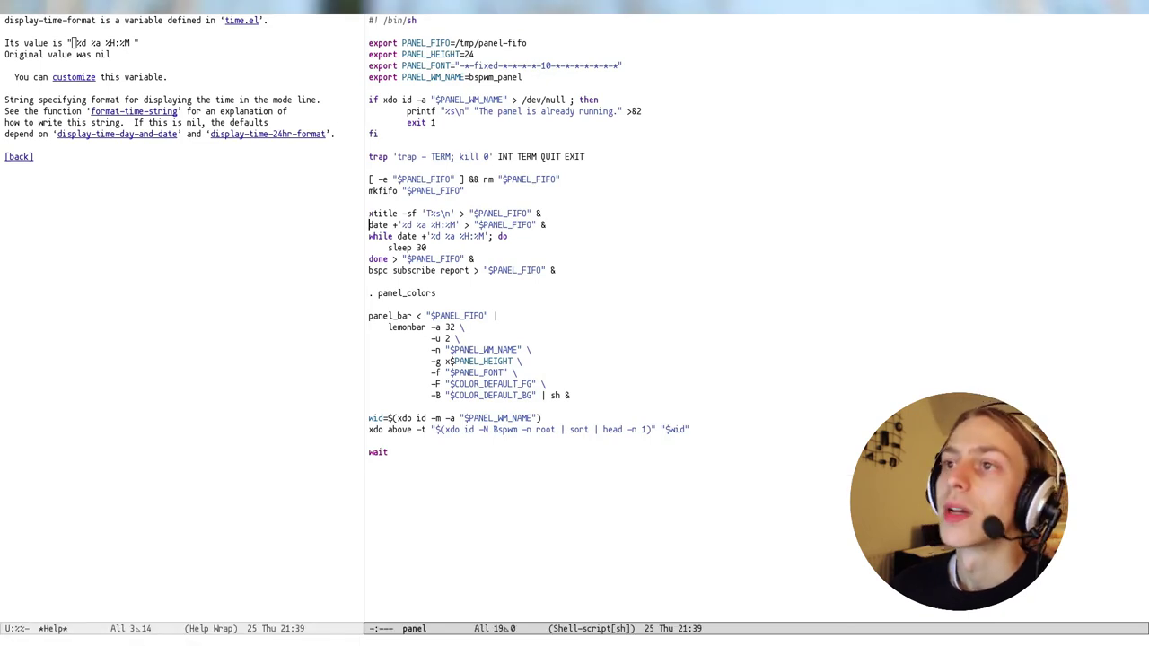
Step: Open ~/bin/panel_bar in another window and search for its clock output section
key(ctrl+x)
text(4fpanel_bar)
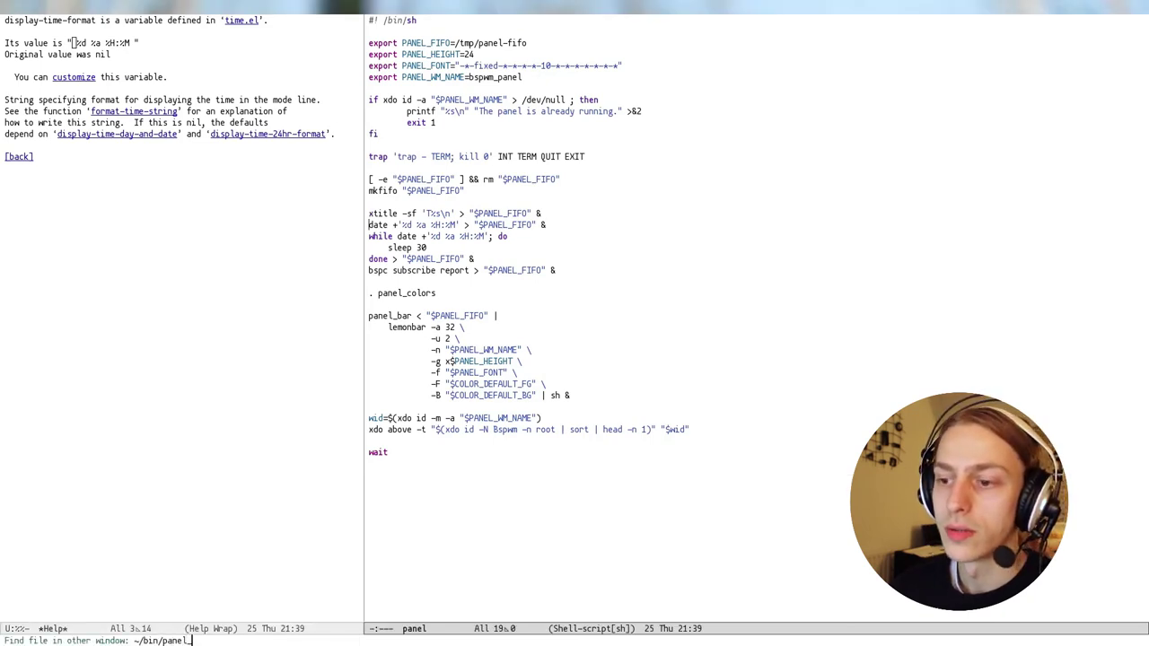
key(Return)
key(ctrl+s)
text(clock)
key(ctrl+p)
key(ctrl+p)
key(ctrl+p)
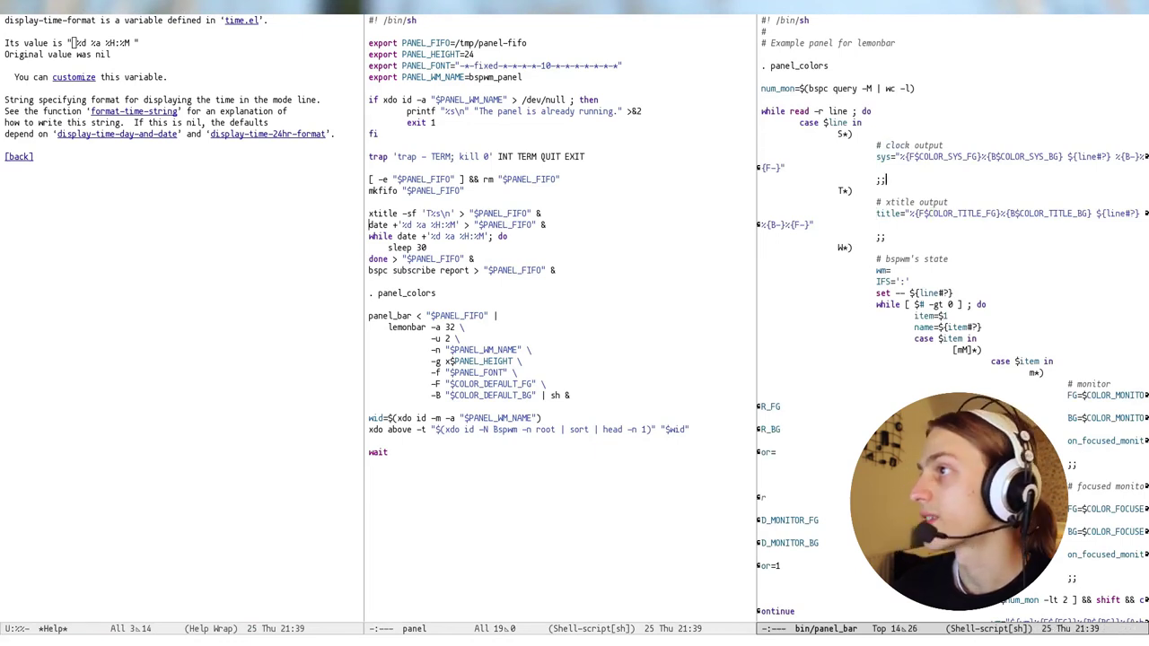
Step: Prefix the date formats in the standalone date line and the clock loop with S, and save the panel script
key(ctrl+x)
key(o)
key(ctrl+f)
key(ctrl+f)
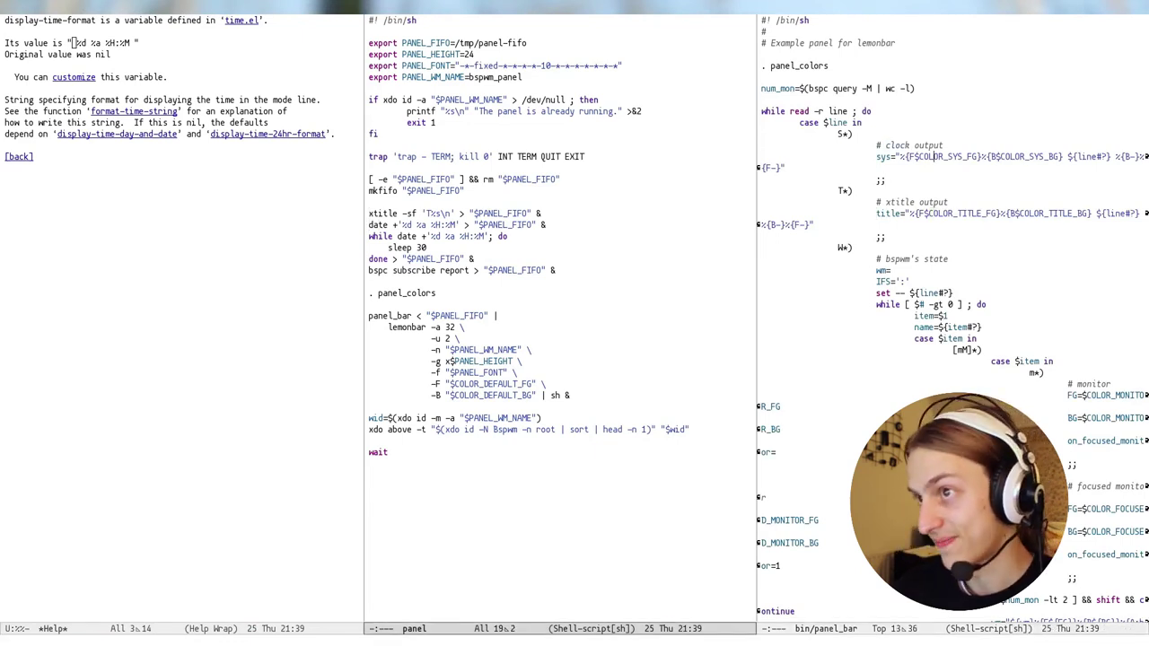
text(S)
key(ctrl+n)
key(ctrl+f)
key(ctrl+f)
key(ctrl+f)
key(ctrl+f)
key(ctrl+f)
text(S)
key(ctrl+x)
key(ctrl+s)
key(ctrl+x)
key(ctrl+s)
key(ctrl+x)
key(ctrl+g)
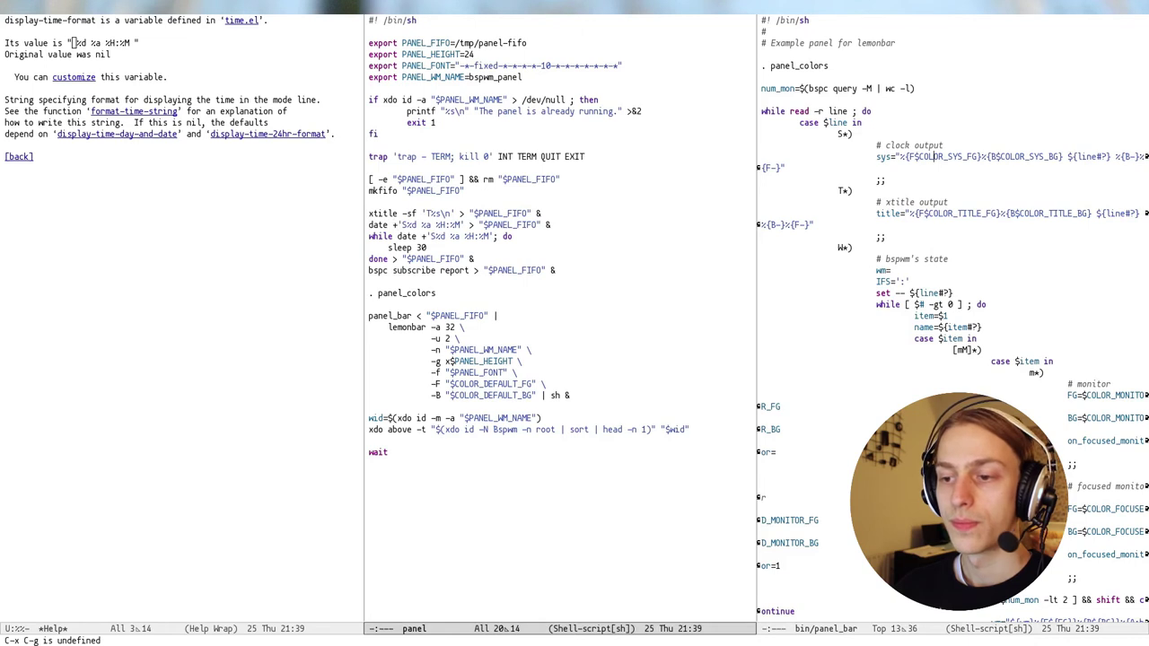
Step: Run the panel with the S-prefixed date formats
key(alt+shift+7)
key(alt+p)
key(Return)
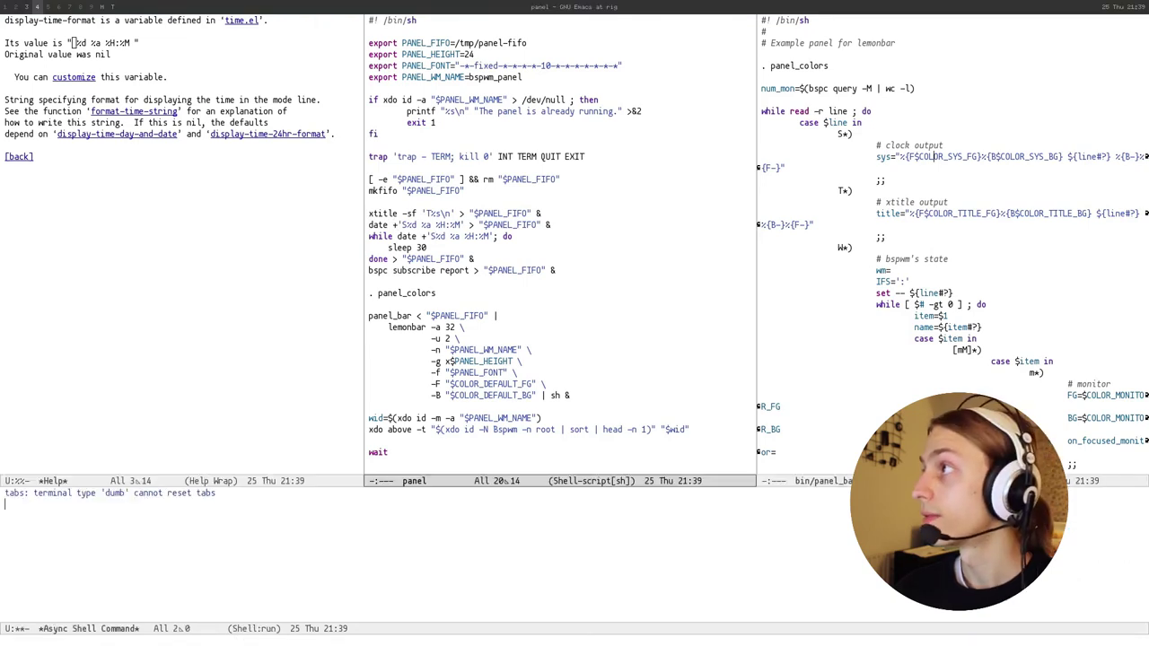
Step: Leave only panel_bar's window beside the help text and reopen ~/bin/panel in it
key(shift+Left)
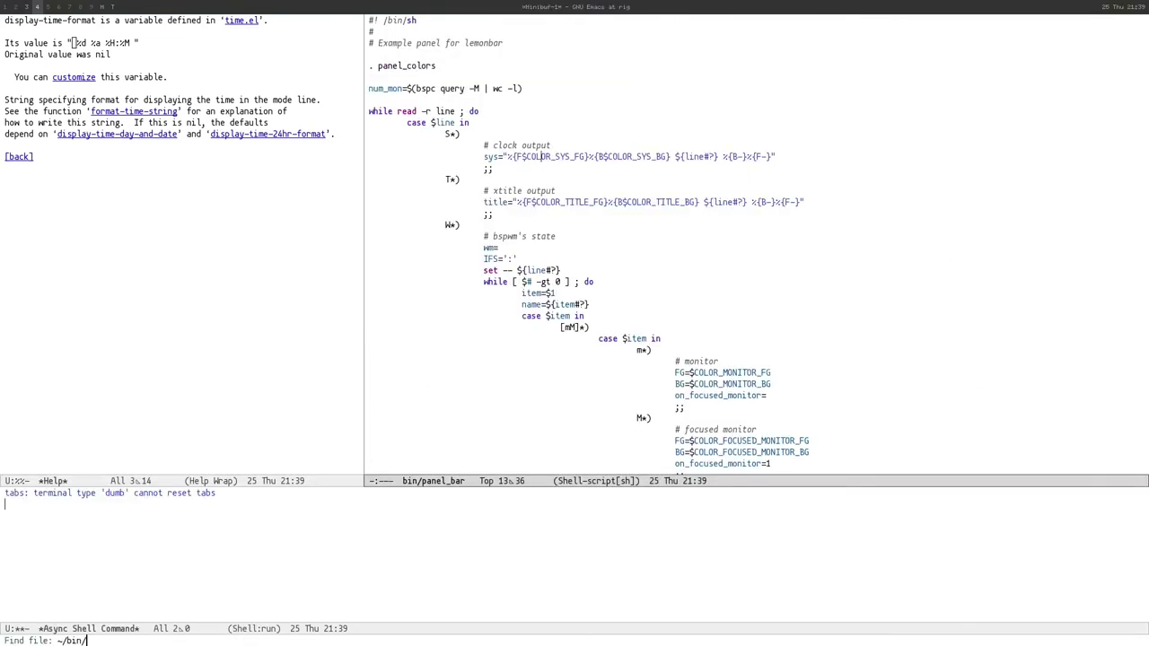
text(panel)
key(Return)
Step: Delete the standalone date line above the clock loop and save the panel script
key(ctrl+n)
key(ctrl+s)
text(cl)
key(alt+BackSpace)
key(ctrl+slash)
key(ctrl+p)
key(Up)
key(Up)
key(Up)
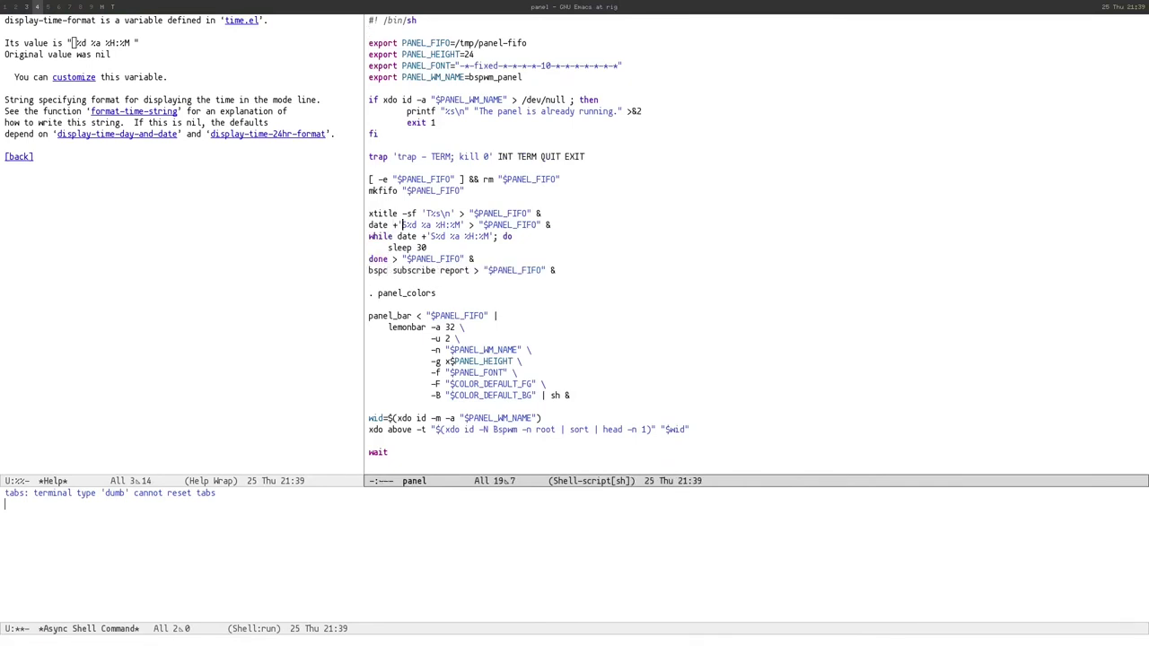
key(ctrl+a)
key(ctrl+k)
key(ctrl+k)
key(ctrl+x)
key(ctrl+s)
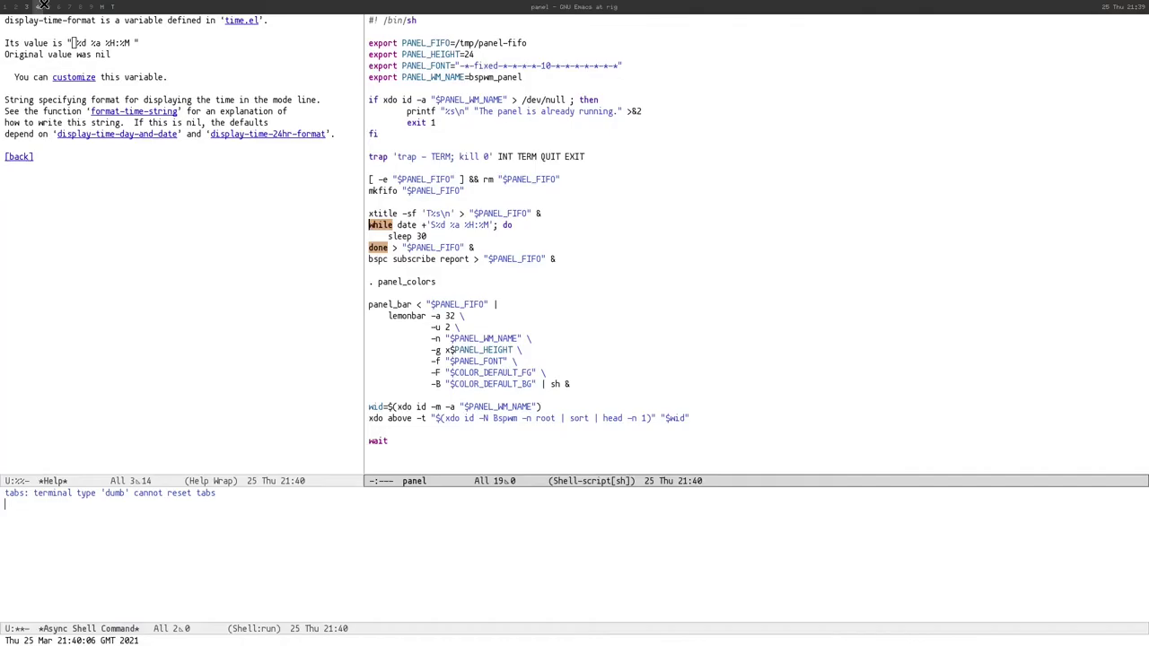
Step: Place the cursor right after "fixed" in the PANEL_FONT value and save the script
click(466, 157)
key(ctrl+x)
key(ctrl+s)
click(498, 66)
key(ctrl+x)
key(ctrl+s)
key(ctrl+x)
key(ctrl+s)
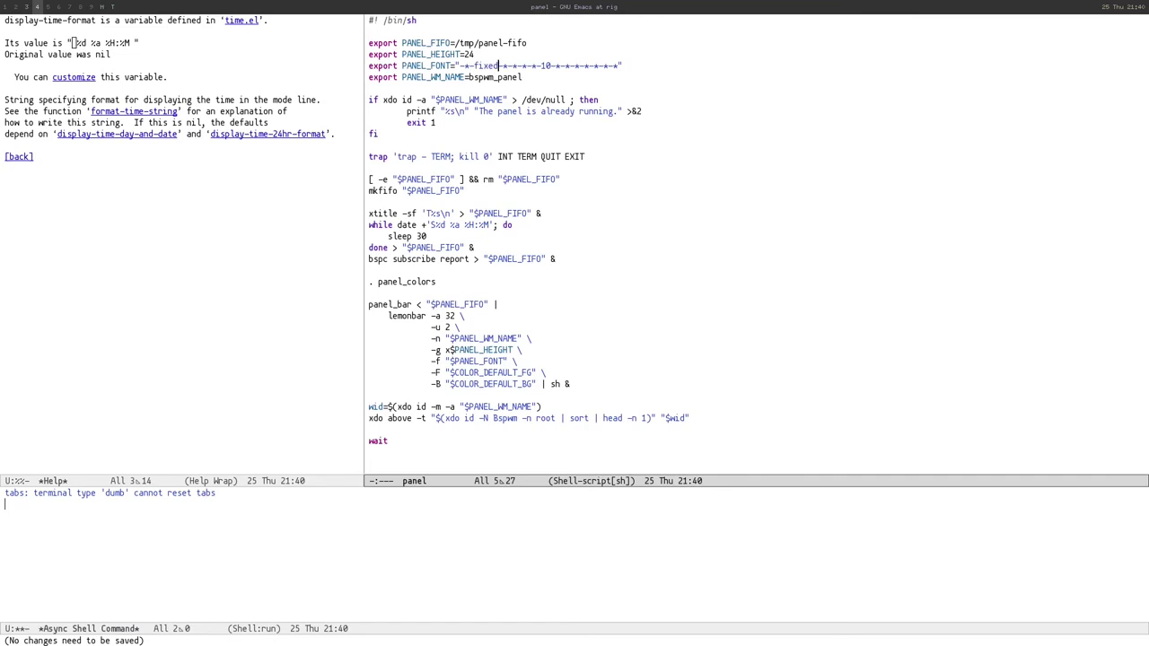
Step: Change the font size in the PANEL_FONT value to 11 and save the panel script
key(ctrl+shift+Left)
key(Left)
key(Left)
key(Left)
key(Right)
key(Right)
key(Right)
key(Right)
key(Right)
key(Right)
key(Right)
key(Right)
key(Right)
key(Right)
key(Right)
key(Right)
key(Right)
key(Right)
key(Right)
key(ctrl+f)
key(ctrl+f)
key(ctrl+x)
key(ctrl+s)
Step: Stop the running panel by killing its async shell output buffer
key(alt+shift+1)
key(alt+p)
key(ctrl+g)
key(ctrl+x)
key(o)
key(ctrl+g)
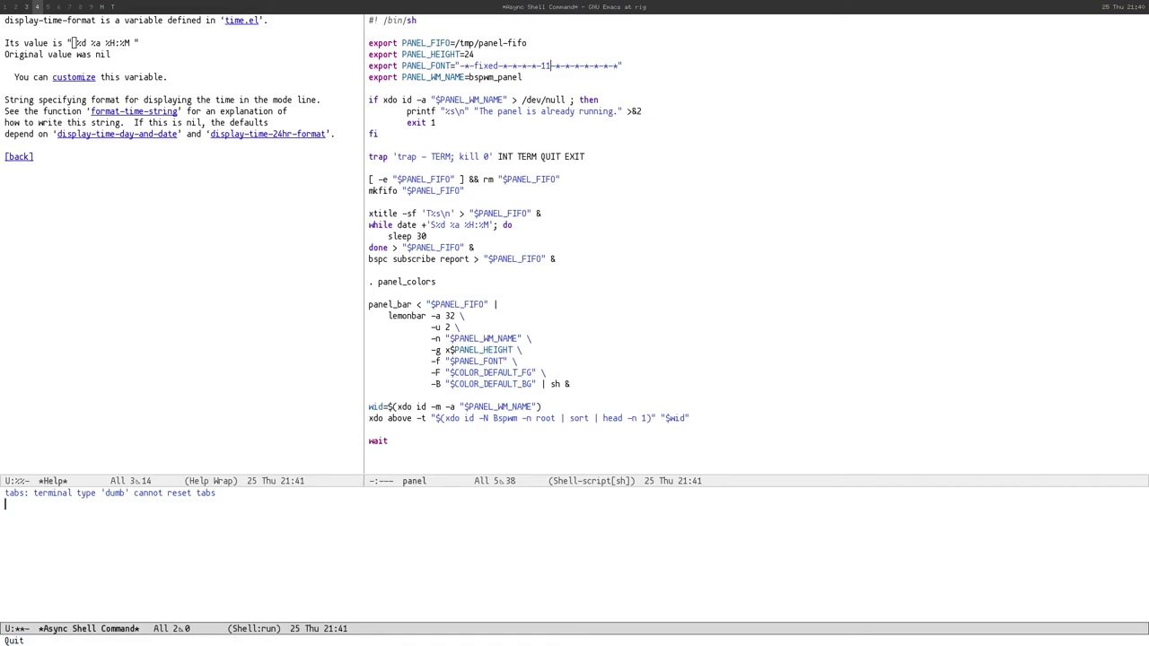
key(ctrl+x)
key(k)
key(Return)
text(yes)
key(Return)
Step: Run the panel with the size 11 fixed font
key(alt+shift+1)
key(alt+p)
key(ctrl+g)
key(alt+shift+7)
key(alt+p)
key(Return)
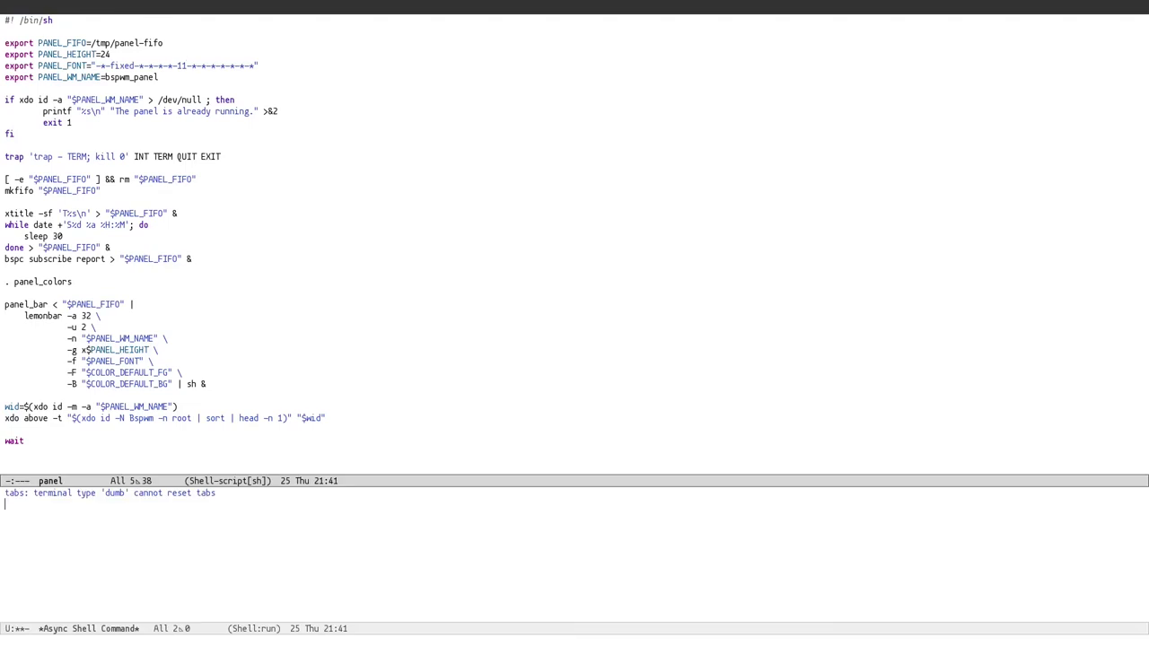
Step: Stop the panel running at font size 11 and kill its shell output buffer
key(ctrl+g)
key(ctrl+x)
key(o)
key(ctrl+x)
key(k)
key(Return)
text(yes)
key(Return)
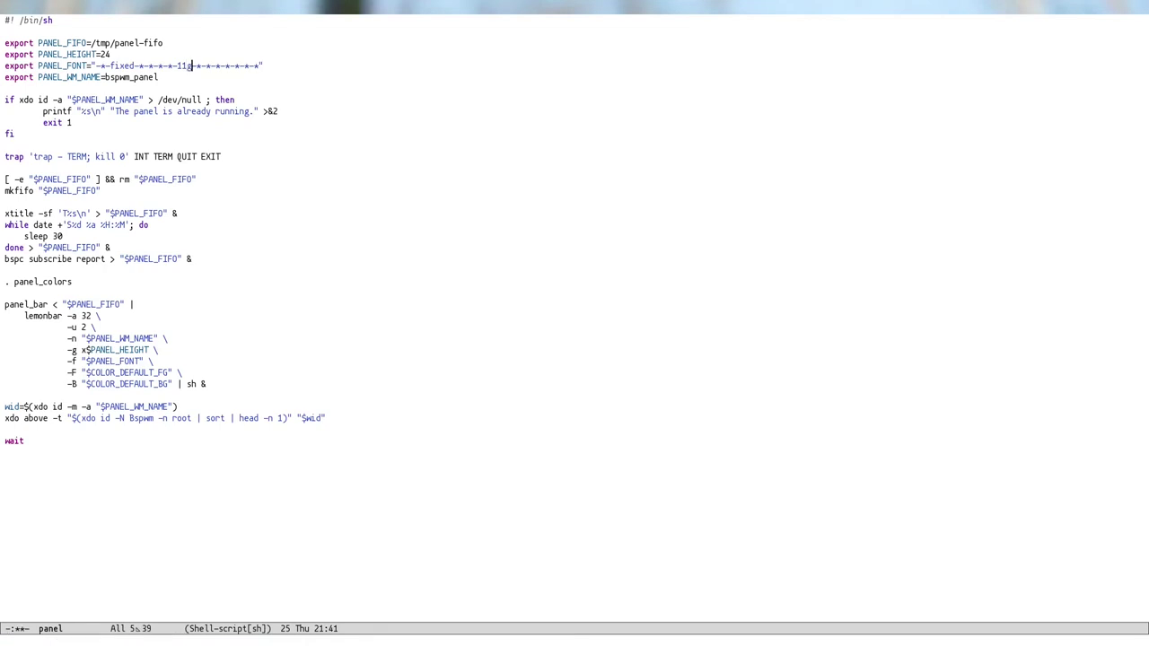
Step: Set the PANEL_FONT size back to 10 and save the panel script
key(BackSpace)
text(0)
key(ctrl+x)
key(ctrl+s)
key(ctrl+x)
key(ctrl+s)
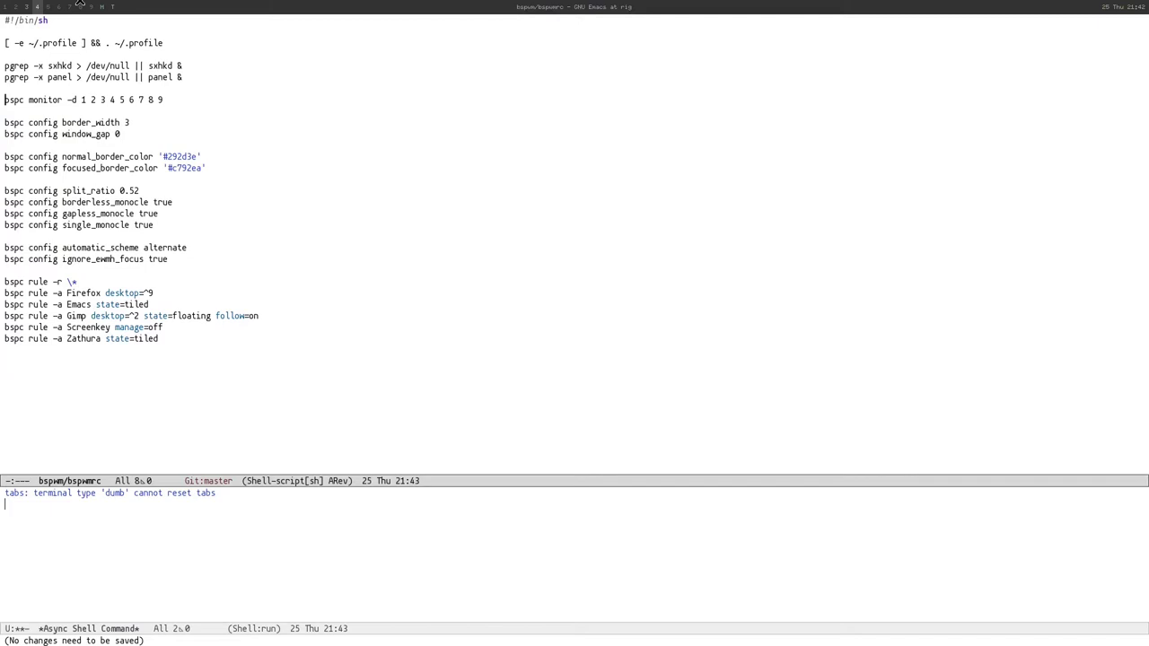
Step: Open ~/bin/panel_colors and switch the buffer to css-mode
key(ctrl+x)
key(ctrl+f)
text(~/bin/panel_colors)
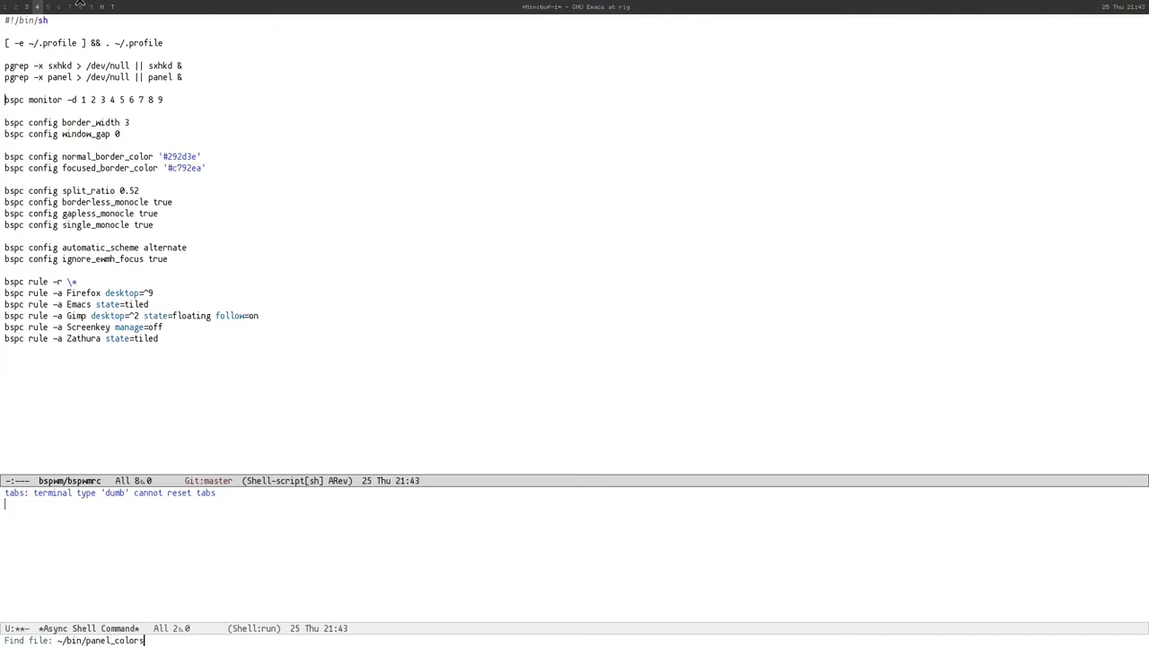
key(Return)
key(ctrl+x)
key(ctrl+s)
key(alt+x)
text(css-mode)
key(Return)
key(ctrl+x)
key(ctrl+s)
Step: Try stripping the quotes from the first two color values and adding backslashes by hand, and undo those edits
key(ctrl+e)
key(alt+b)
key(ctrl+b)
key(BackSpace)
key(ctrl+e)
key(BackSpace)
key(ctrl+n)
key(ctrl+e)
key(BackSpace)
key(alt+b)
key(ctrl+b)
key(BackSpace)
text(\)
key(ctrl+p)
key(ctrl+b)
text(\)
key(ctrl+/)
key(ctrl+/)
key(ctrl+/)
key(ctrl+/)
Step: Replace every "# with \# throughout panel_colors
key(ctrl+x)
key(h)
key(alt+%)
text("#)
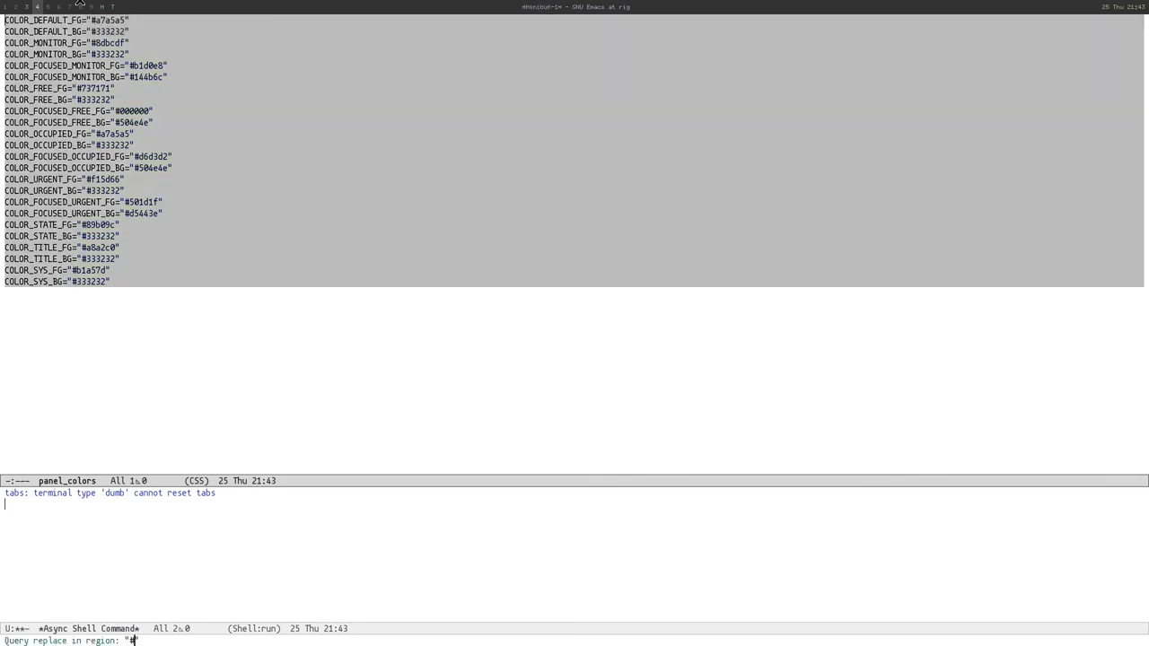
key(Return)
text(\#)
key(Return)
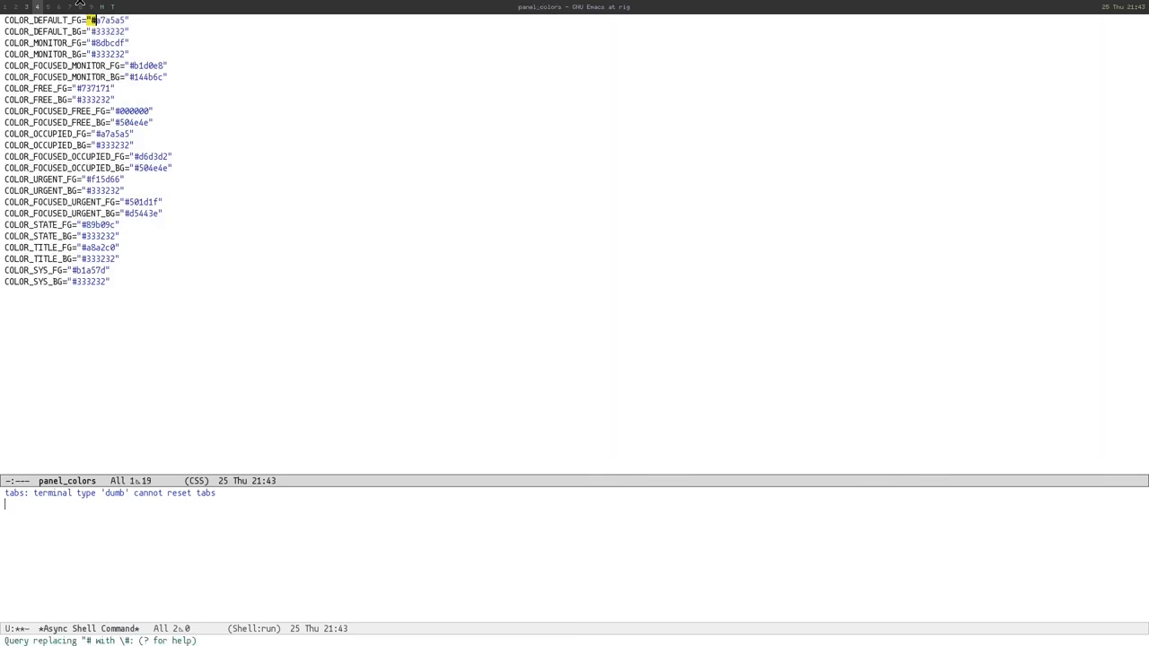
key(!)
Step: Remove the remaining closing quotes from all color values in panel_colors
key(ctrl+x)
key(h)
key(alt+%)
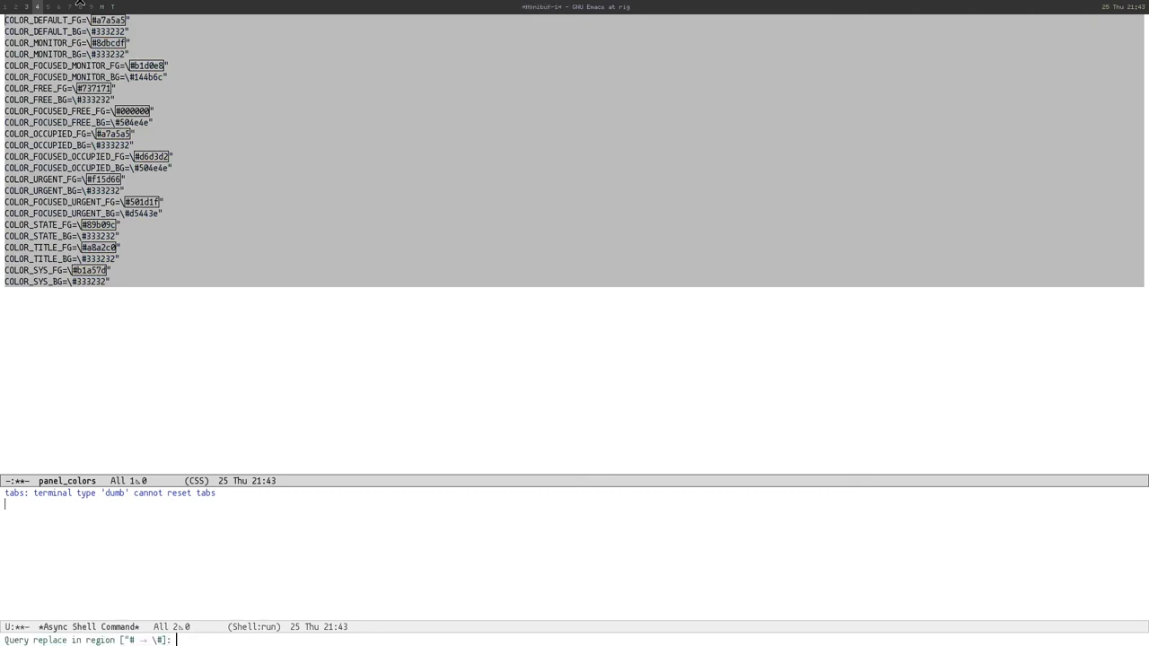
key(Return)
key(!)
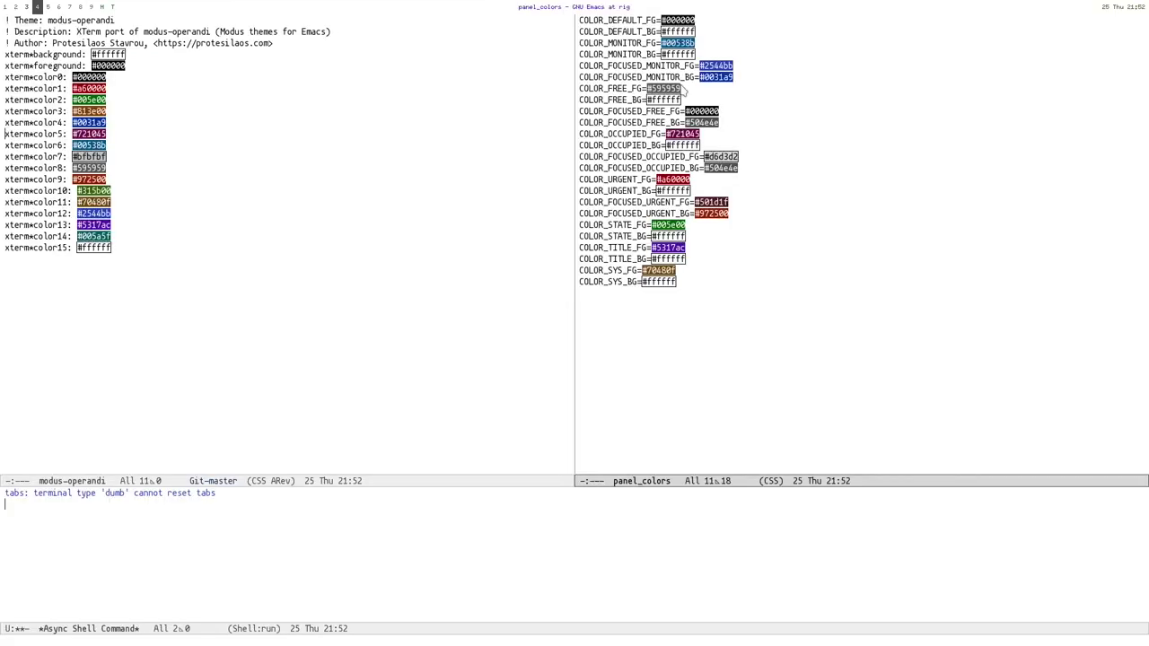
Step: Switch to the panel script and replace the PANEL_FONT value with monospace
key(ctrl+x)
text(bspwm_panel)
key(Return)
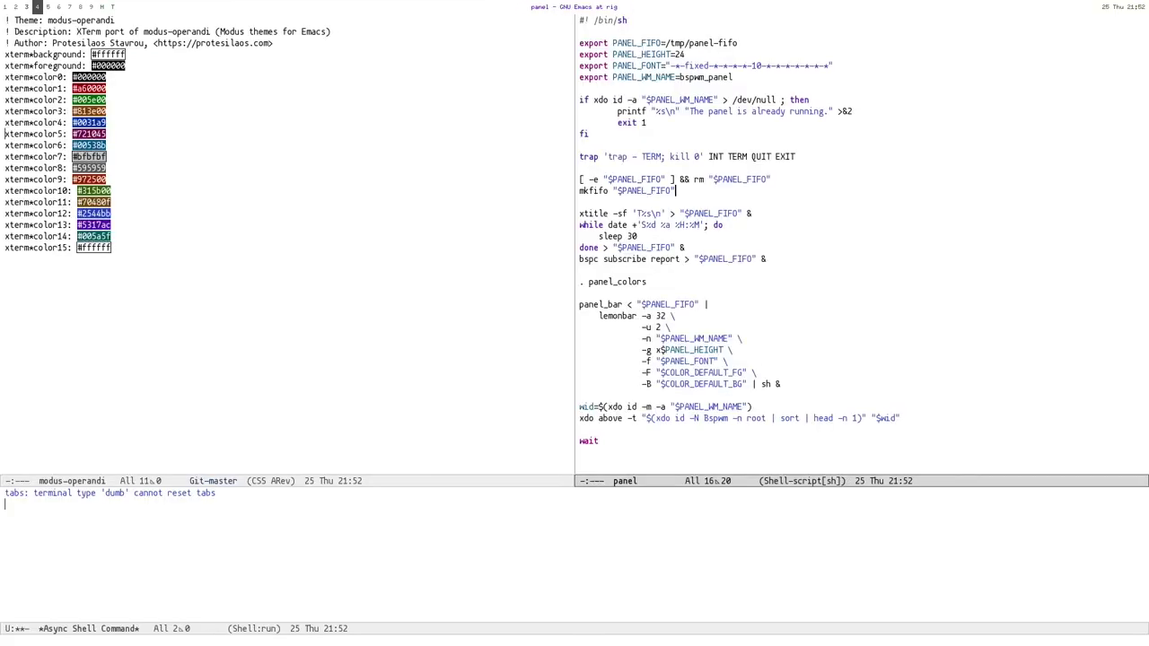
key(ctrl+n)
key(ctrl+n)
key(ctrl+n)
key(ctrl+n)
key(ctrl+n)
key(ctrl+e)
key(ctrl+p)
key(ctrl+alt+space)
key(ctrl+w)
text(monospace)
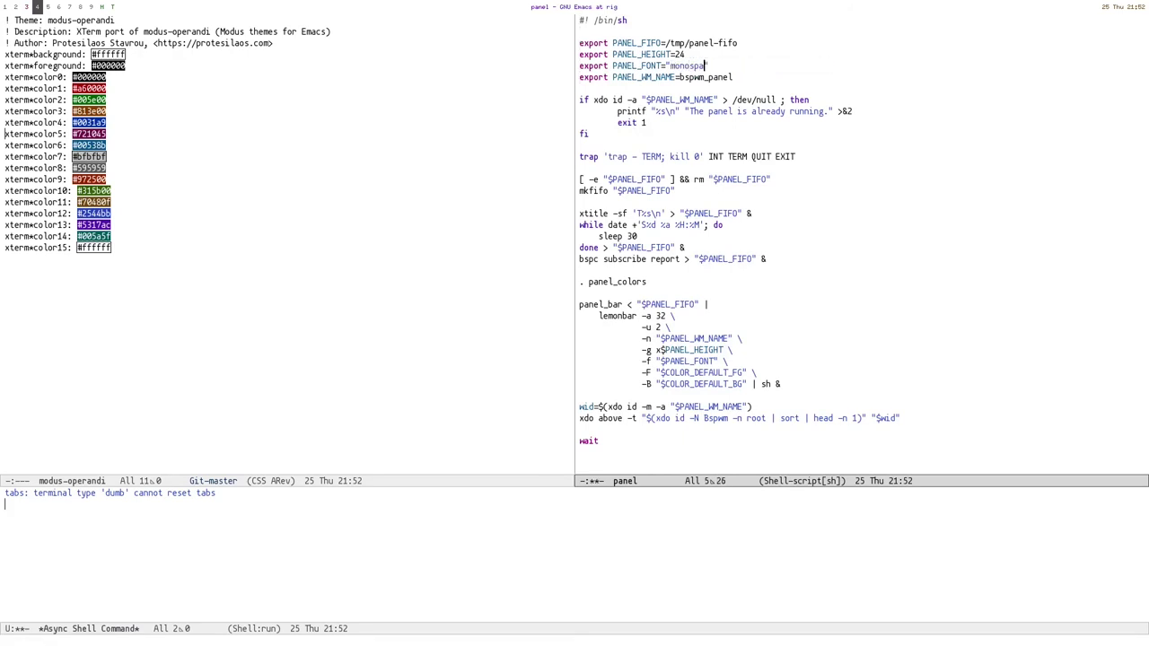
Step: Kill the running panel's shell buffer and try running the panel with the monospace font
key(ctrl+x)
key(o)
key(ctrl+x)
text(kyes)
key(Return)
key(alt+&)
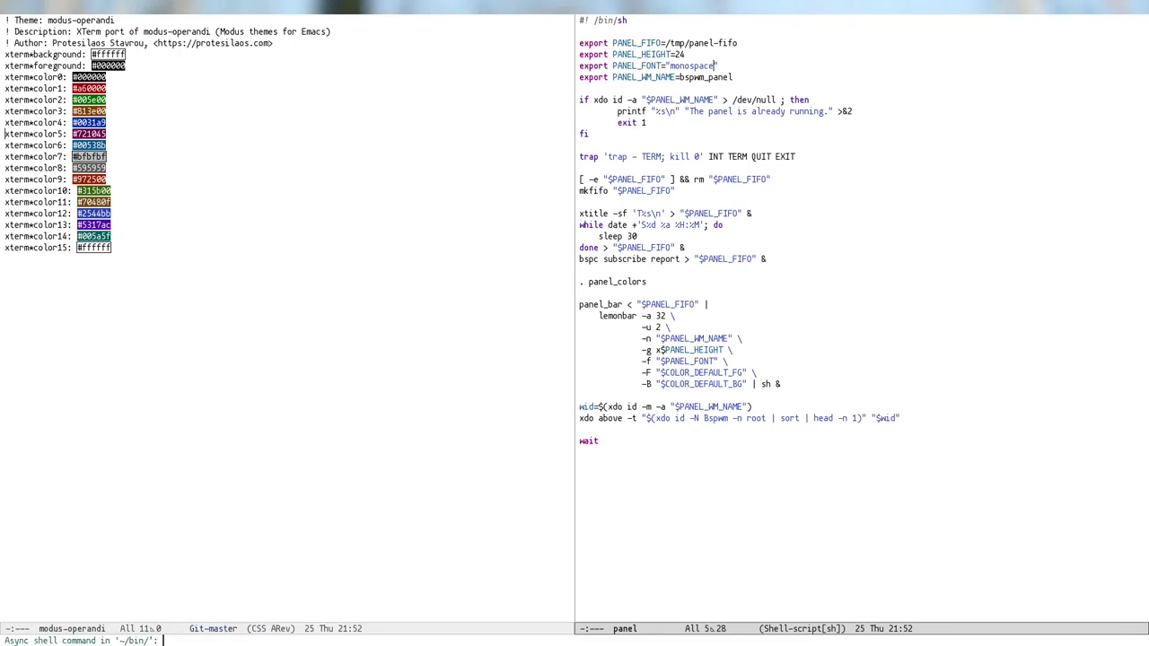
key(alt+p)
key(Return)
key(alt+&)
key(alt+p)
key(alt+p)
key(Return)
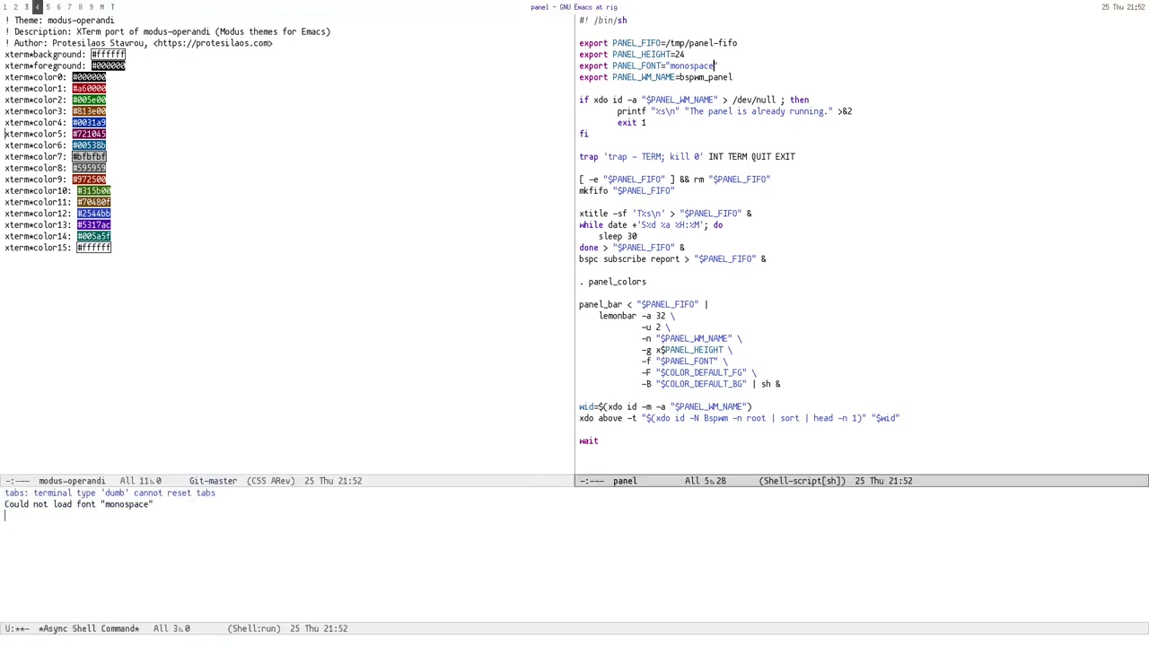
Step: Save the panel script
key(ctrl+x)
key(ctrl+s)
key(ctrl+a)
key(ctrl+x)
key(ctrl+s)
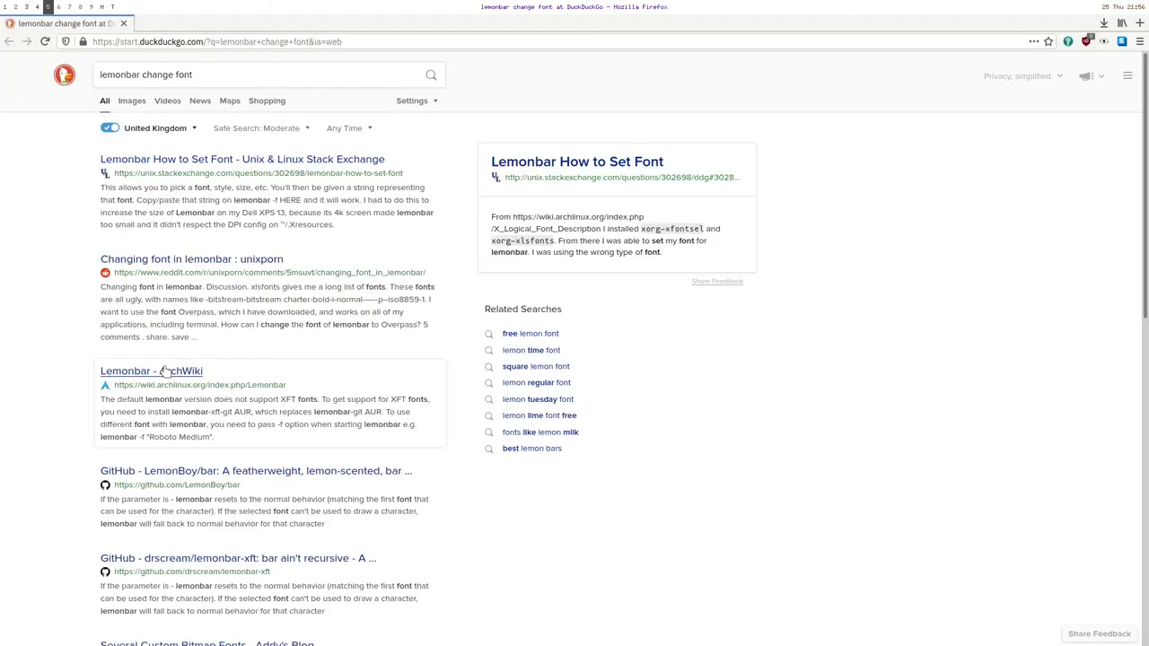
Step: Open the ArchWiki Lemonbar result, go to its XFT fonts section and open the lemonbar-xft-git AUR package
click(159, 371)
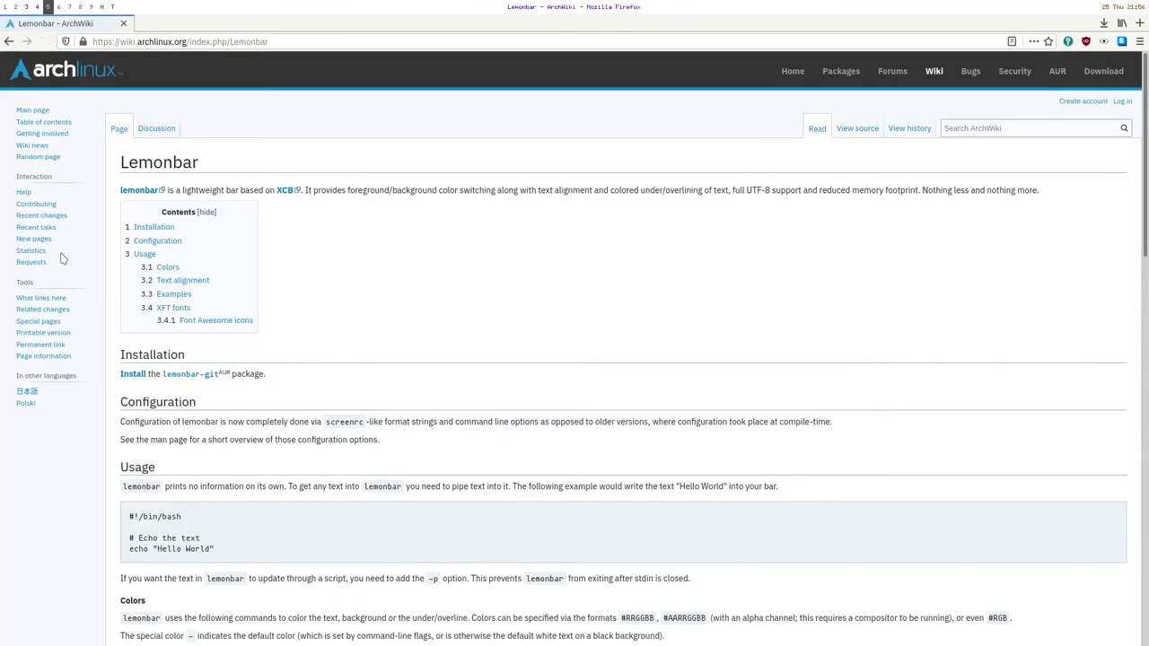
click(180, 308)
scroll(287, 283, up, 3)
scroll(274, 276, down, 3)
drag(122, 300, 513, 302)
click(547, 306)
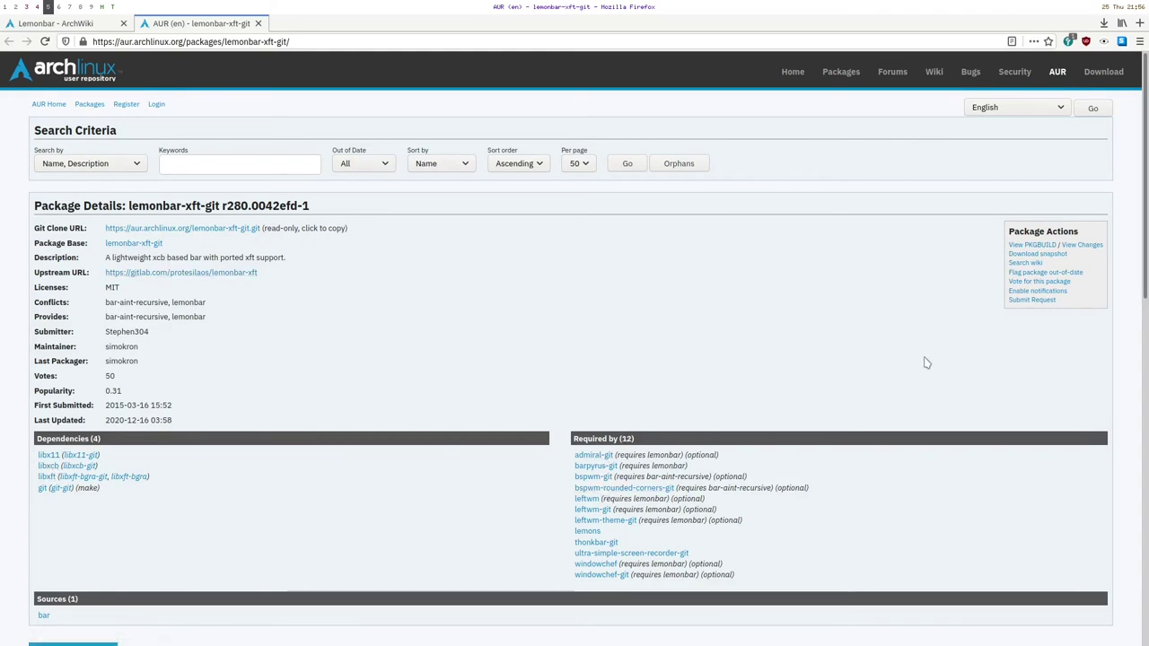
Step: View the lemonbar-xft-git PKGBUILD and open its upstream GitLab URL in a new tab
click(1032, 245)
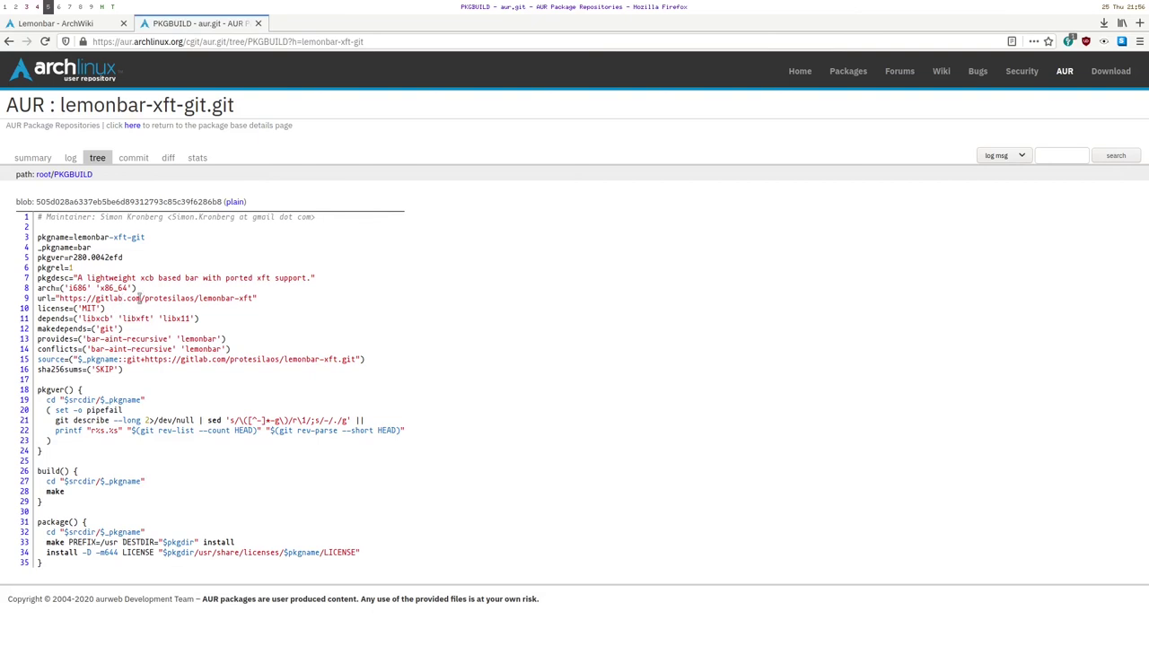
drag(59, 298, 357, 24)
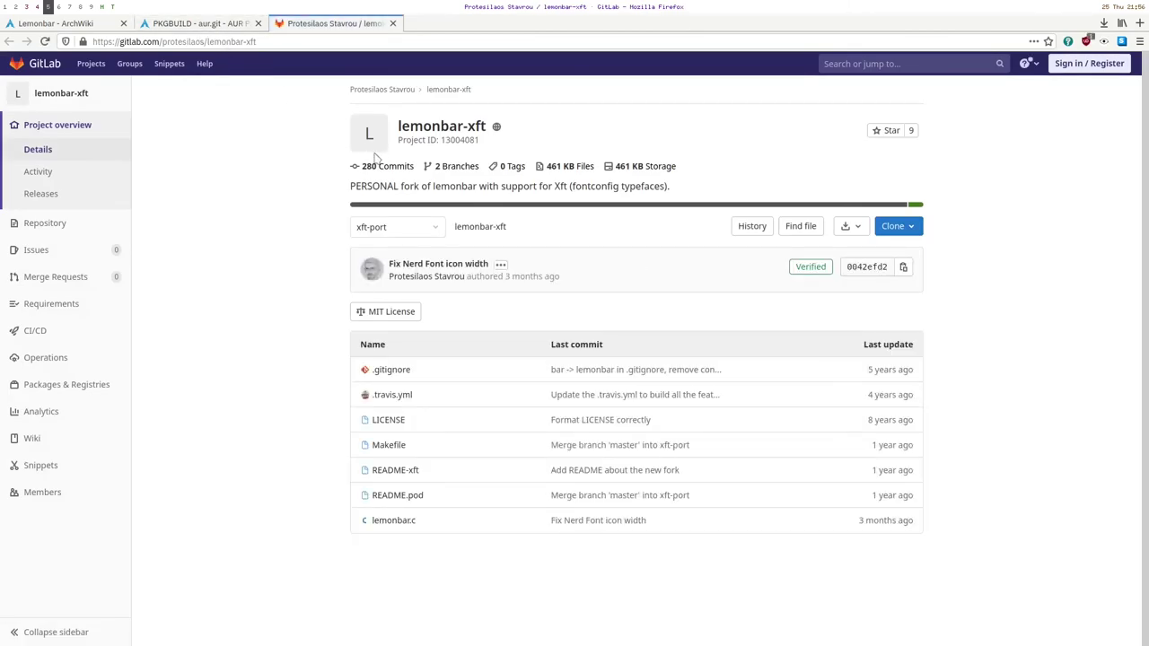
Step: Copy the HTTPS clone URL of the lemonbar-xft repository and switch to the Emacs desktop
click(897, 225)
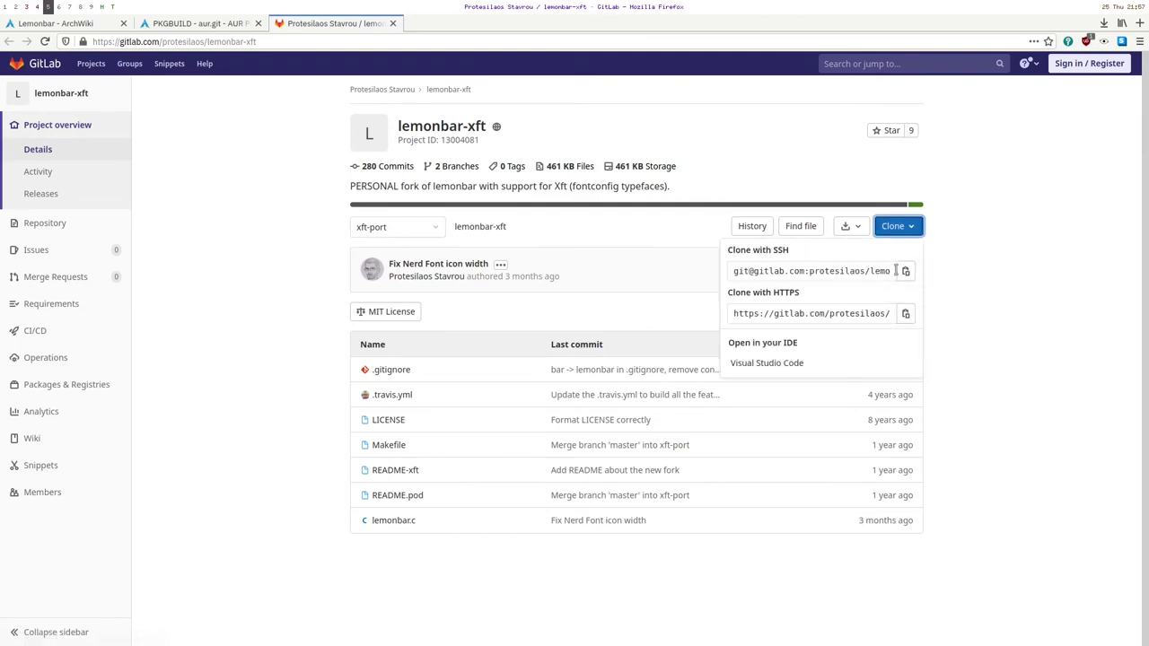
click(901, 308)
key(super+4)
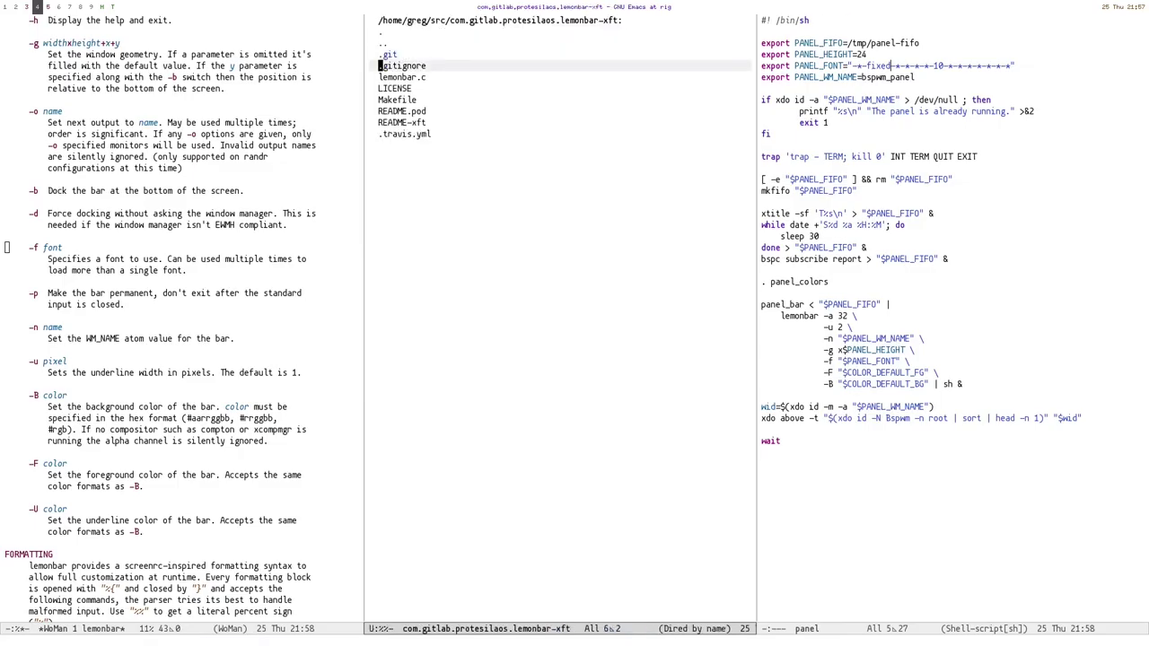
Step: Compile lemonbar-xft in its cloned source directory with make -k
key(n)
key(F5)
key(Return)
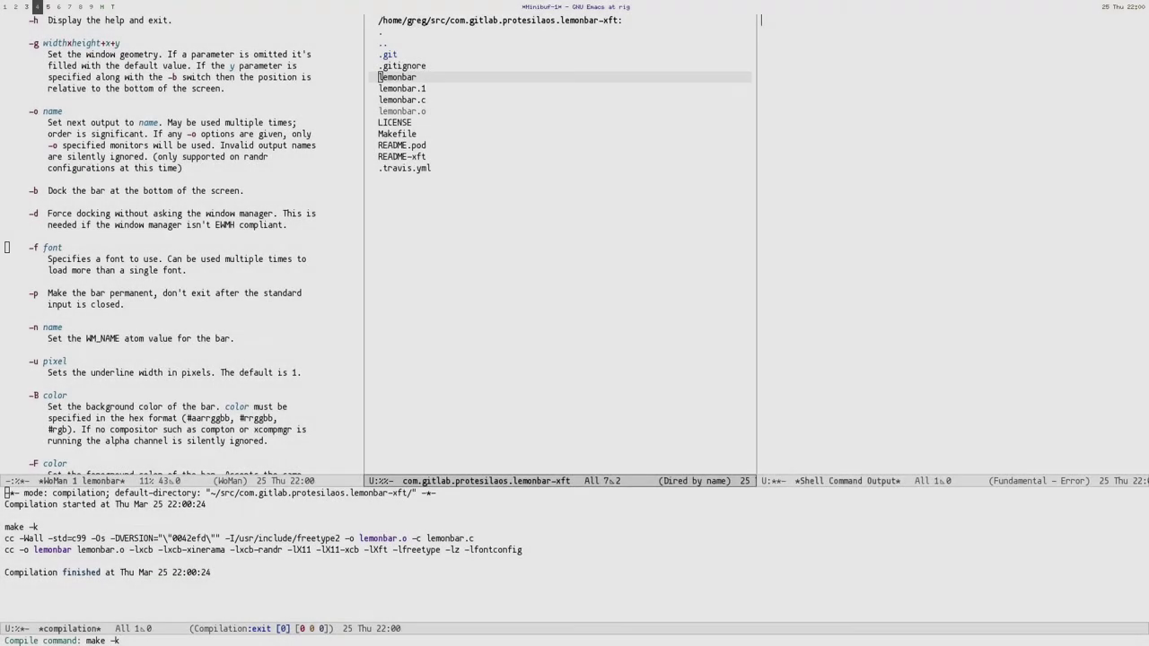
Step: Install the compiled lemonbar with make -k PREFIX=~/.local install
text(PREFIX=~/)
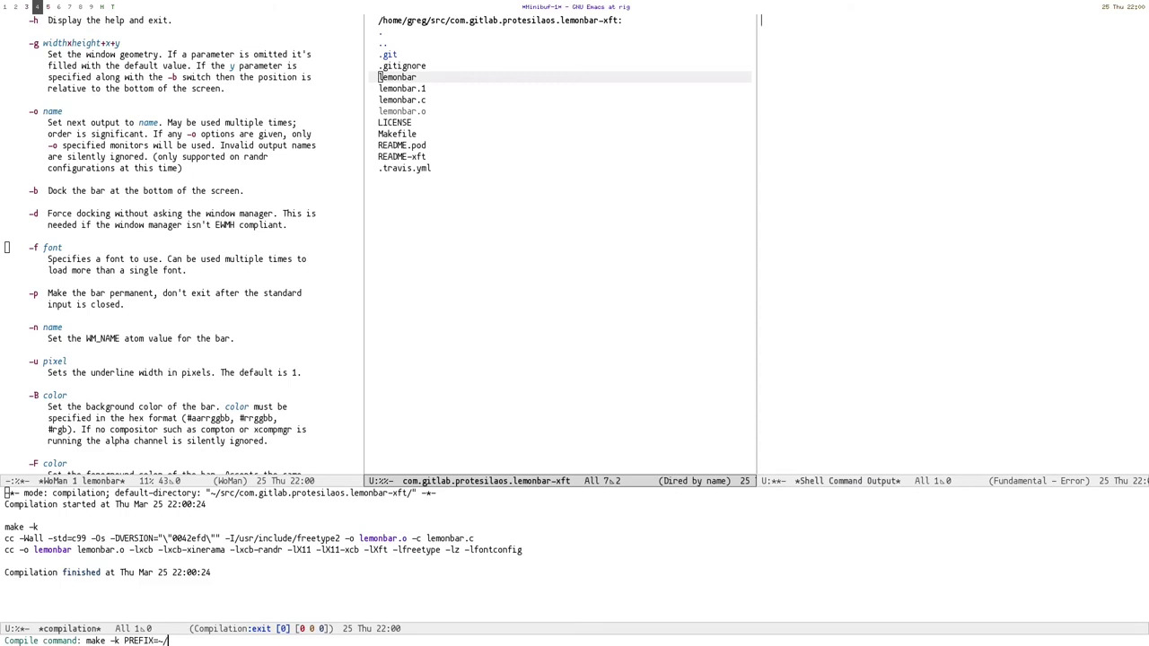
text(.lc)
text(cal )
text(install)
key(Return)
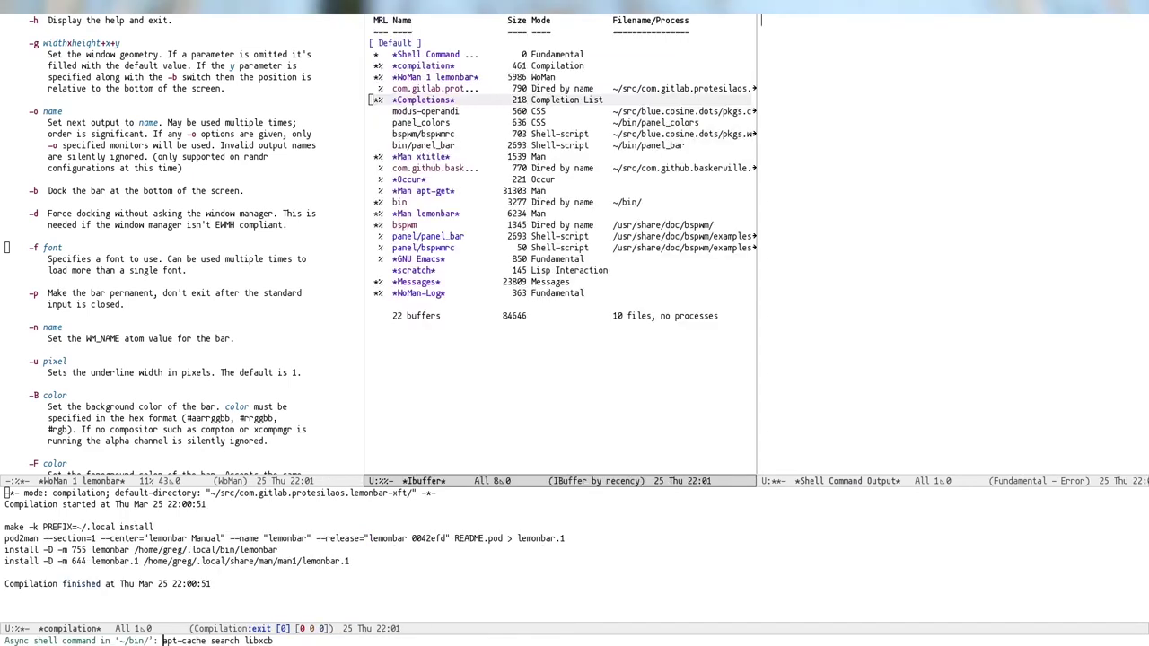
Step: Rerun the panel using the newly installed lemonbar with PANEL_FONT set to monospace
key(alt+p)
key(alt+p)
key(alt+p)
key(alt+p)
key(alt+p)
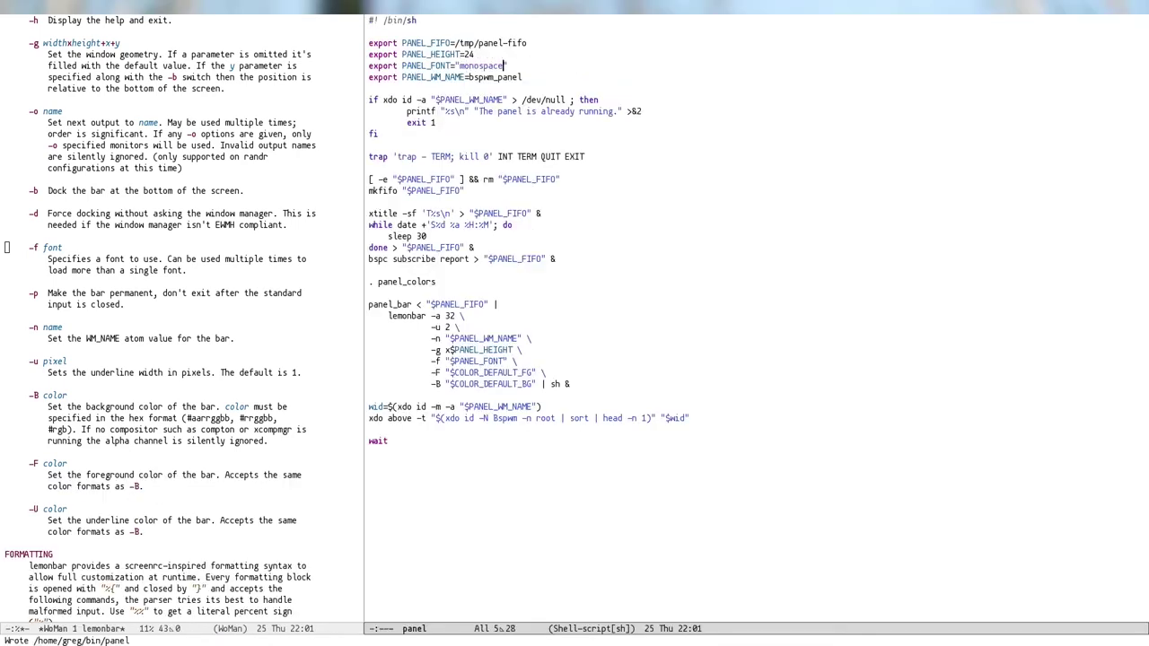
key(alt+ampersand)
key(alt+p)
key(Return)
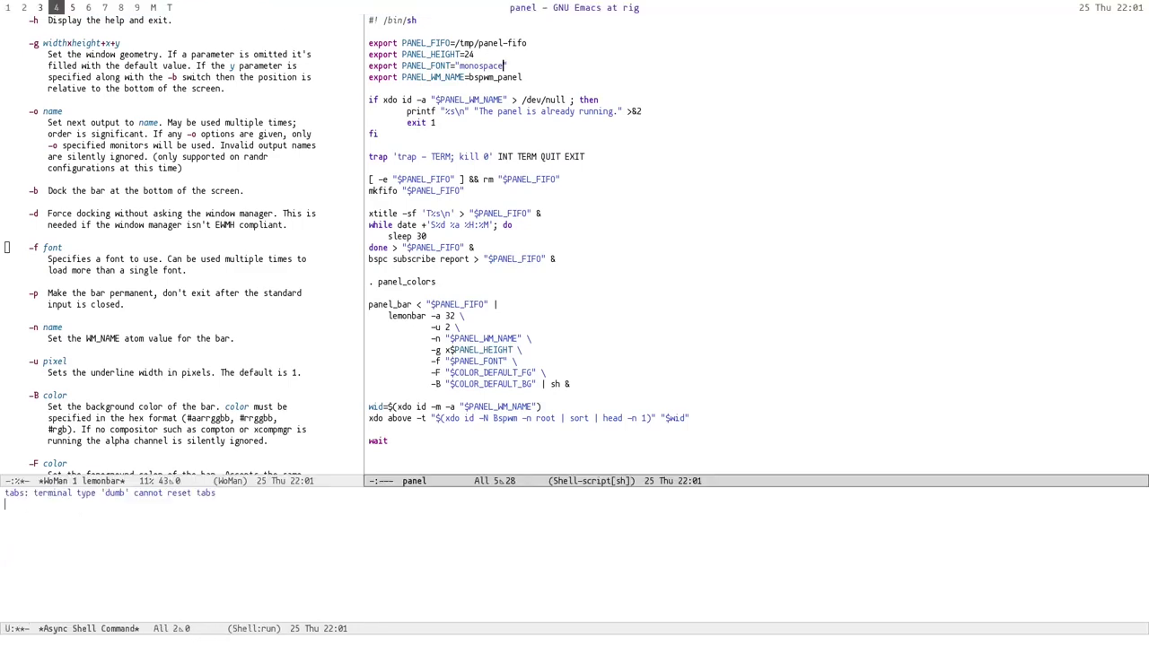
Step: Make the Emacs window floating and resize it to be wider and slightly shorter
key(super+s)
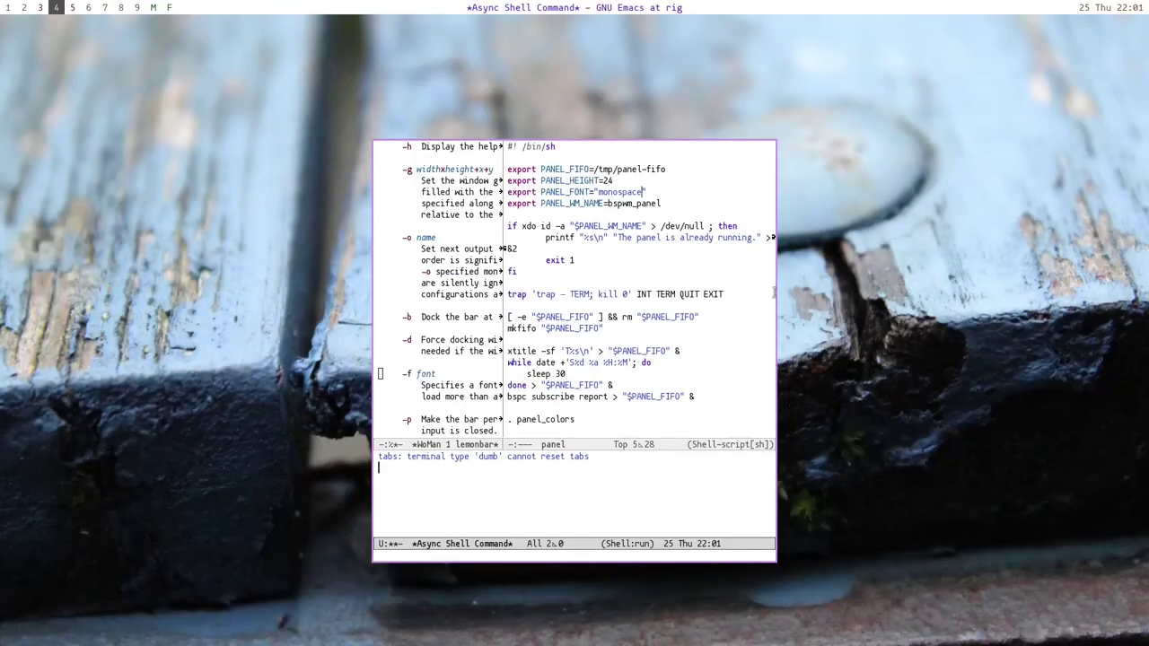
drag(703, 531, 849, 502)
Step: Close the lemonbar manual and move the floating Emacs window up against the panel
click(416, 303)
key(q)
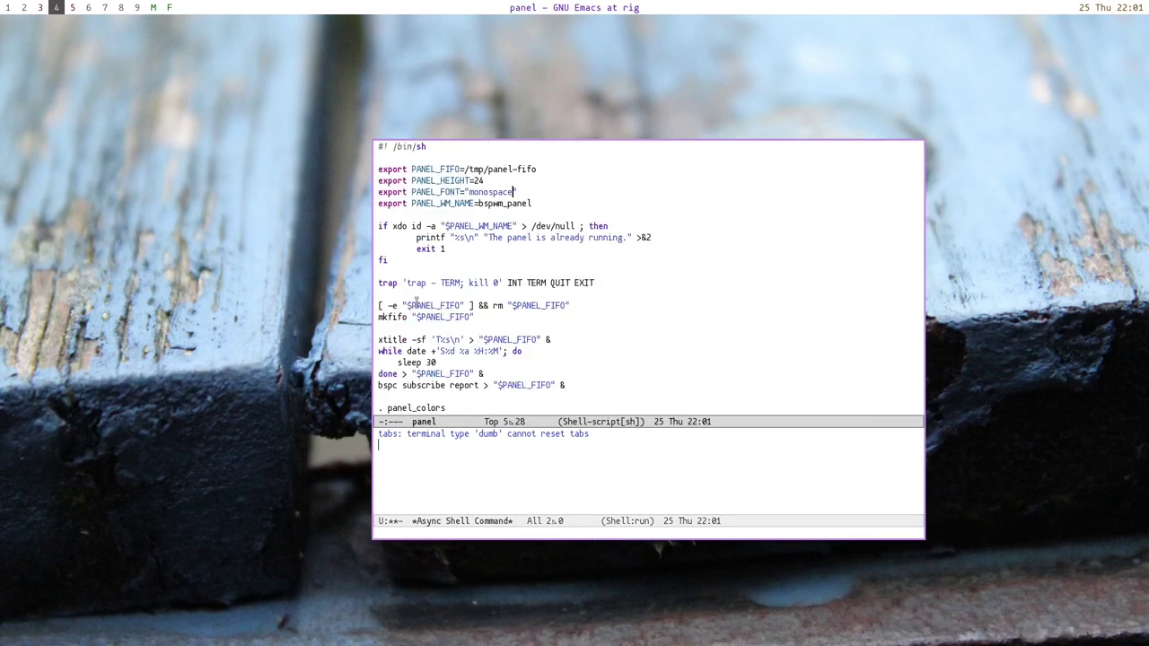
drag(592, 318, 726, 194)
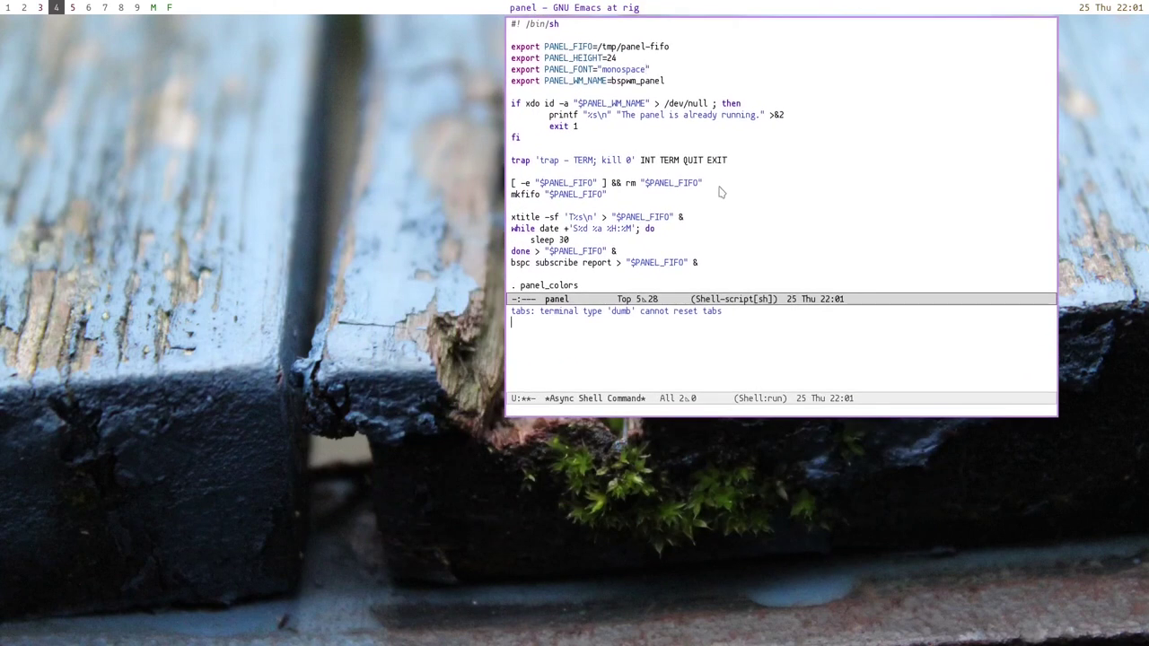
Step: Move the floating Emacs window down away from the panel and undo the stray text inserted at the start of the script
key(alt+less)
text(panel)
key(Return)
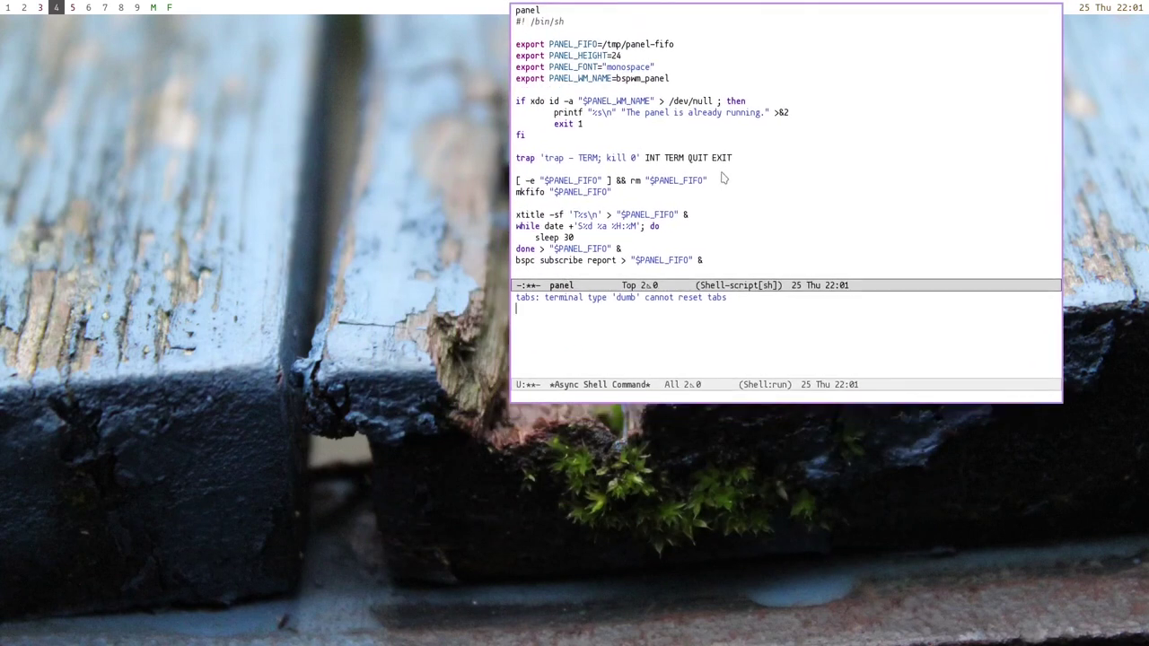
drag(716, 188, 656, 243)
key(ctrl+slash)
key(ctrl+slash)
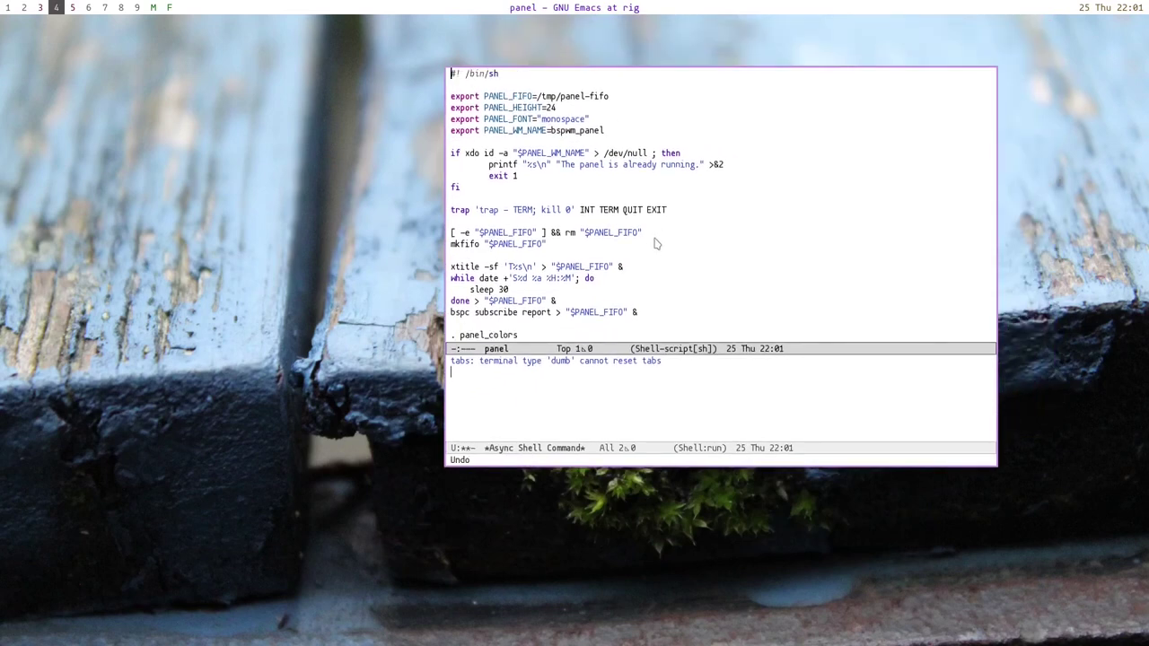
Step: Set PANEL_FONT to monospace-11 in the panel script and save the file
key(ctrl+n)
key(ctrl+n)
key(ctrl+s)
text(mon)
key(ctrl+r)
key(ctrl+r)
key(alt+f)
text(-11)
key(ctrl+x)
key(ctrl+s)
Step: Close the running Async Shell Command buffer and rerun the panel asynchronously
key(ctrl+x)
key(o)
key(ctrl+x)
key(k)
key(Return)
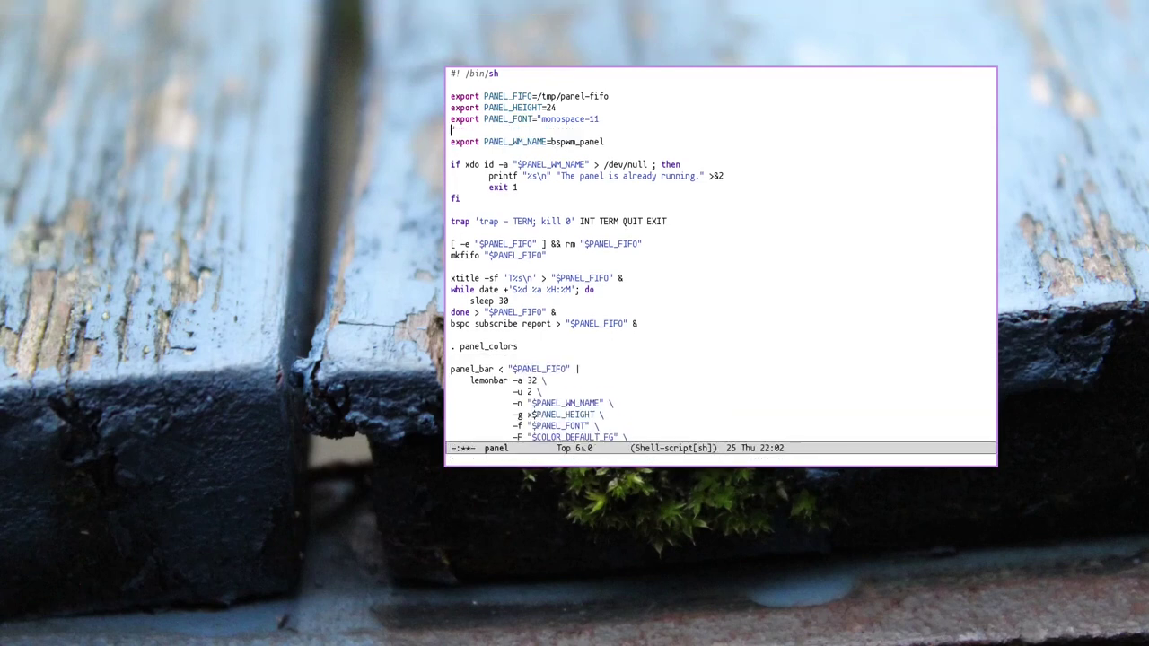
key(alt+ampersand)
key(alt+p)
key(Return)
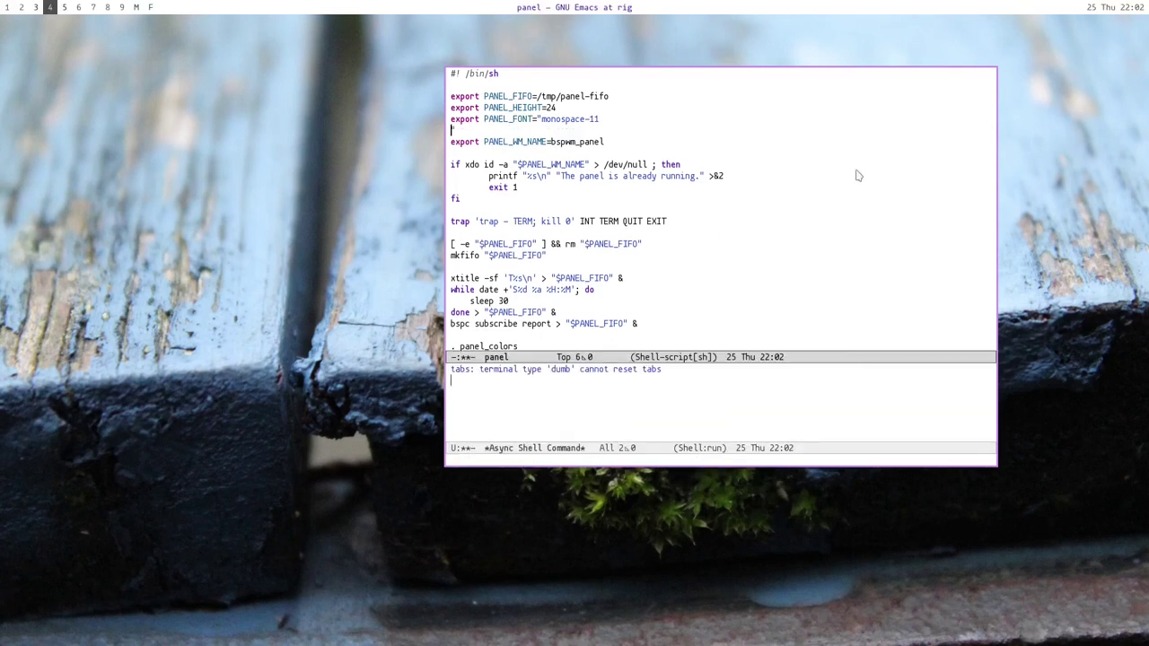
Step: Save the panel script again and move the floating Emacs window toward the left side of the desktop
key(alt+less)
key(ctrl+x)
key(ctrl+s)
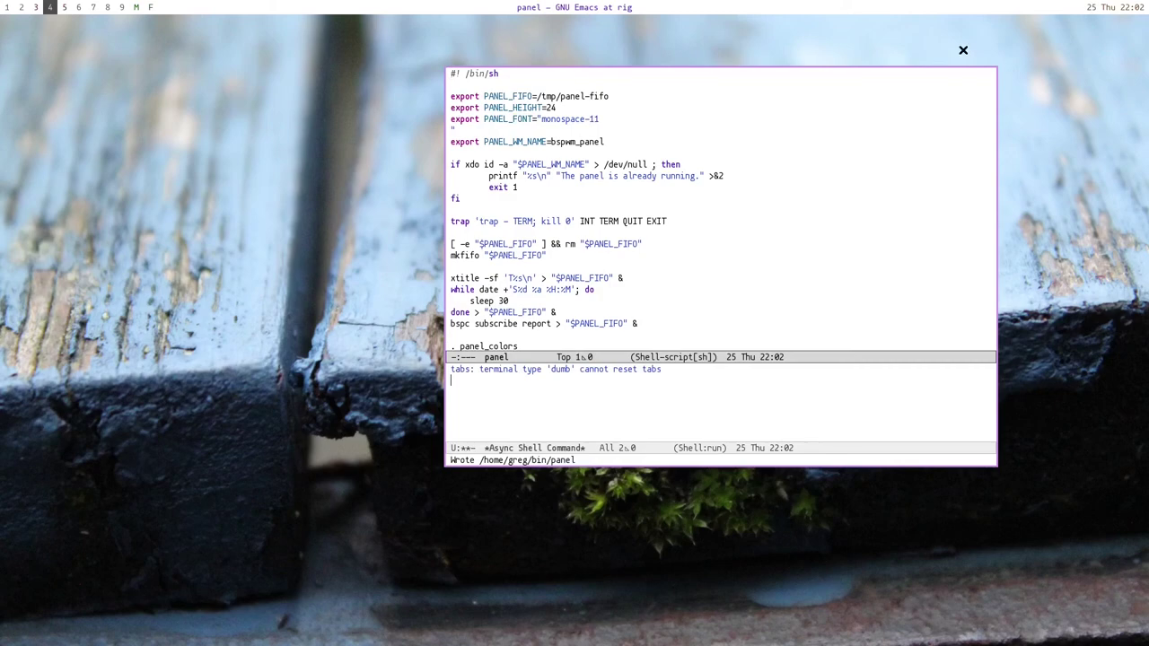
drag(665, 194, 377, 216)
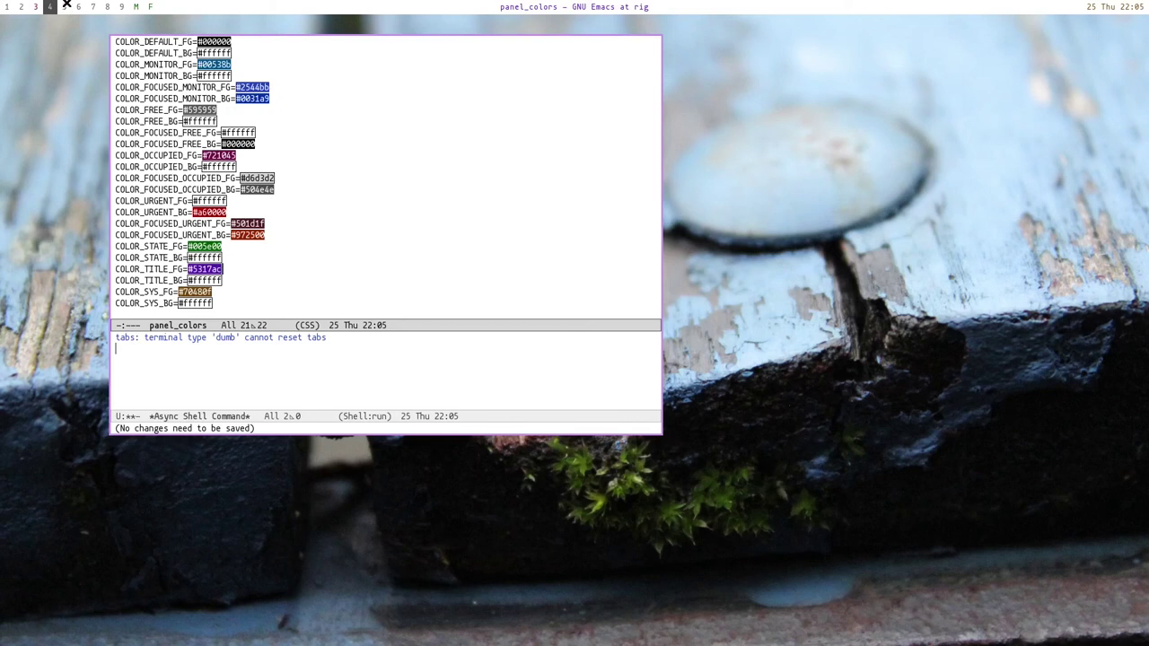
drag(220, 120, 300, 102)
click(302, 122)
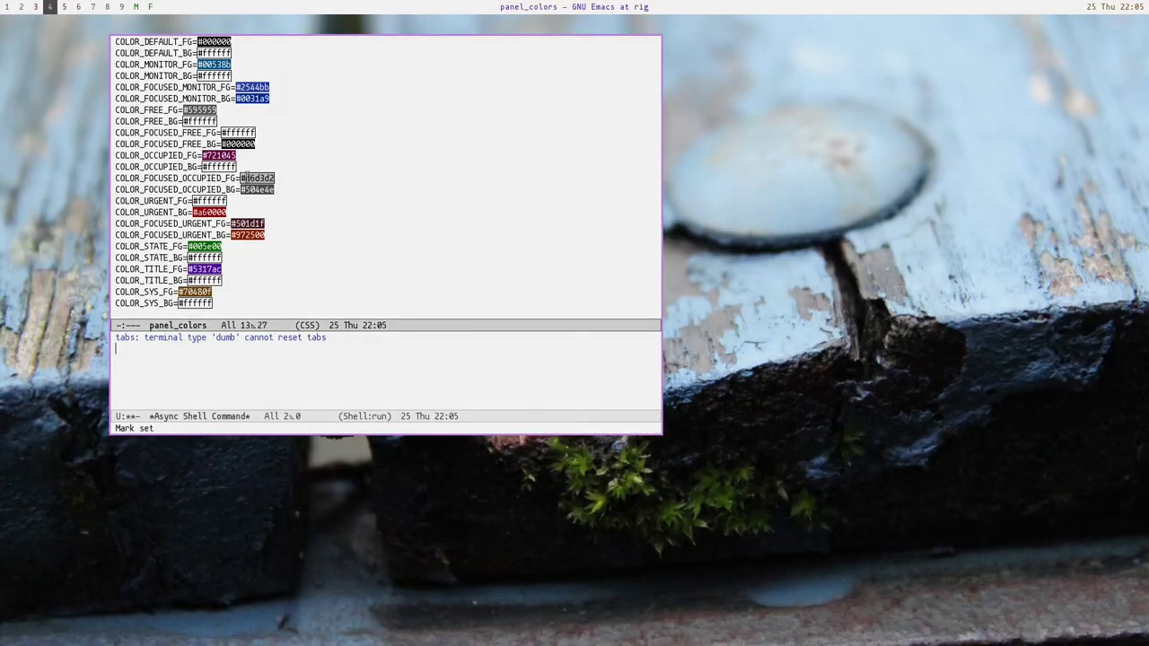
key(BackSpace)
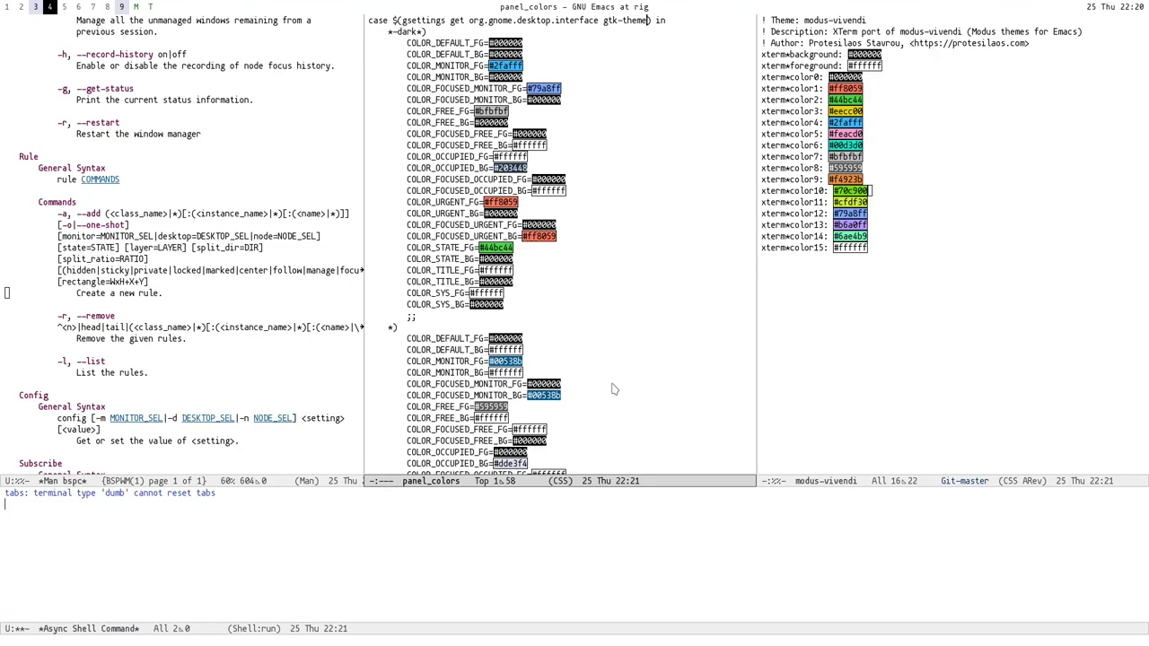
Step: Open the example directory /usr/share/doc/bspwm/examples/panel in Dired
key(ctrl+x)
key(ctrl+f)
text(/usr/share/doc/bs)
key(Tab)
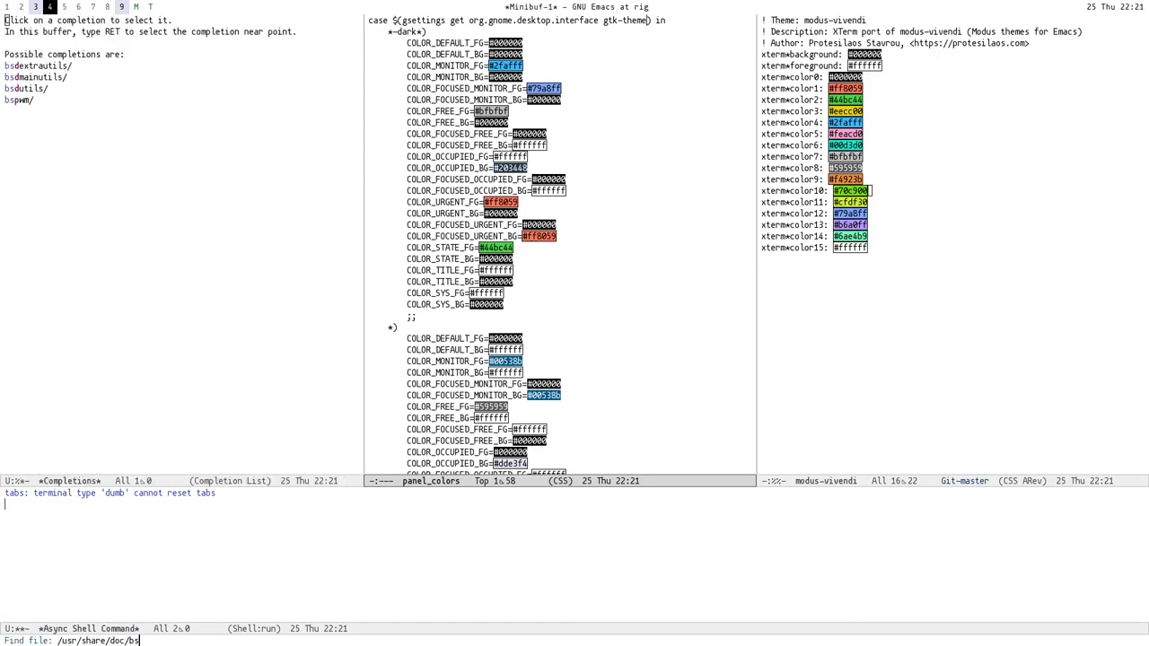
text(p)
key(Tab)
text(e)
key(Tab)
key(Tab)
text(p)
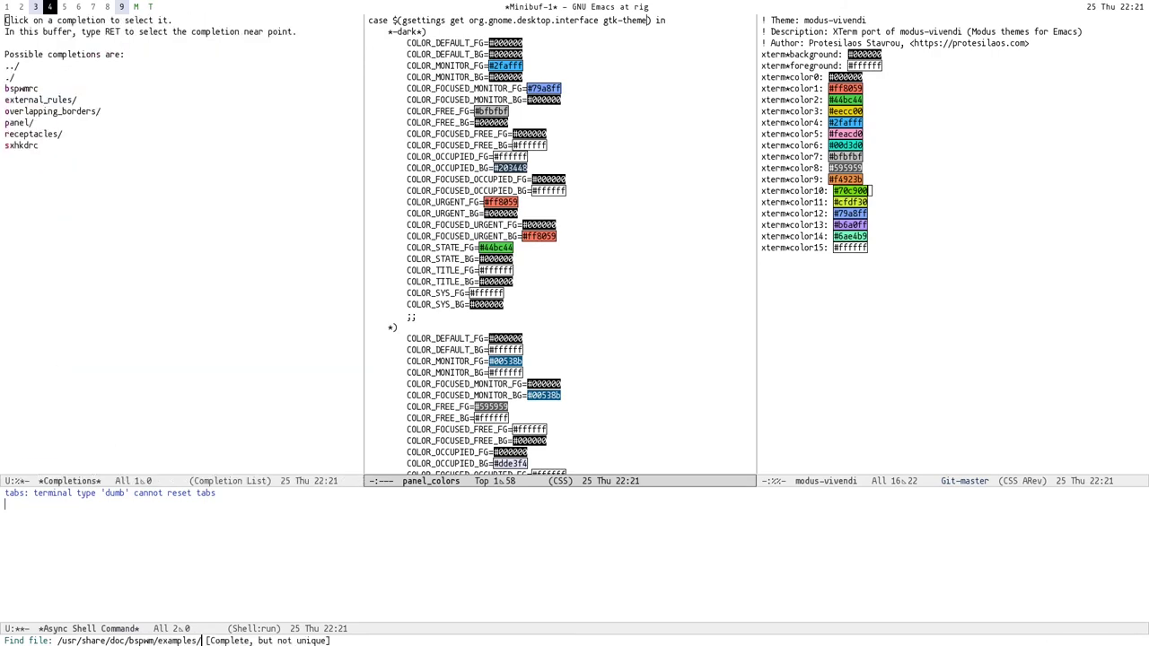
text(anel)
key(Return)
Step: Mark the panel, panel_bar and panel_colors files in the example directory listing
key(n)
key(p)
key(n)
key(m)
key(m)
key(m)
key(p)
key(p)
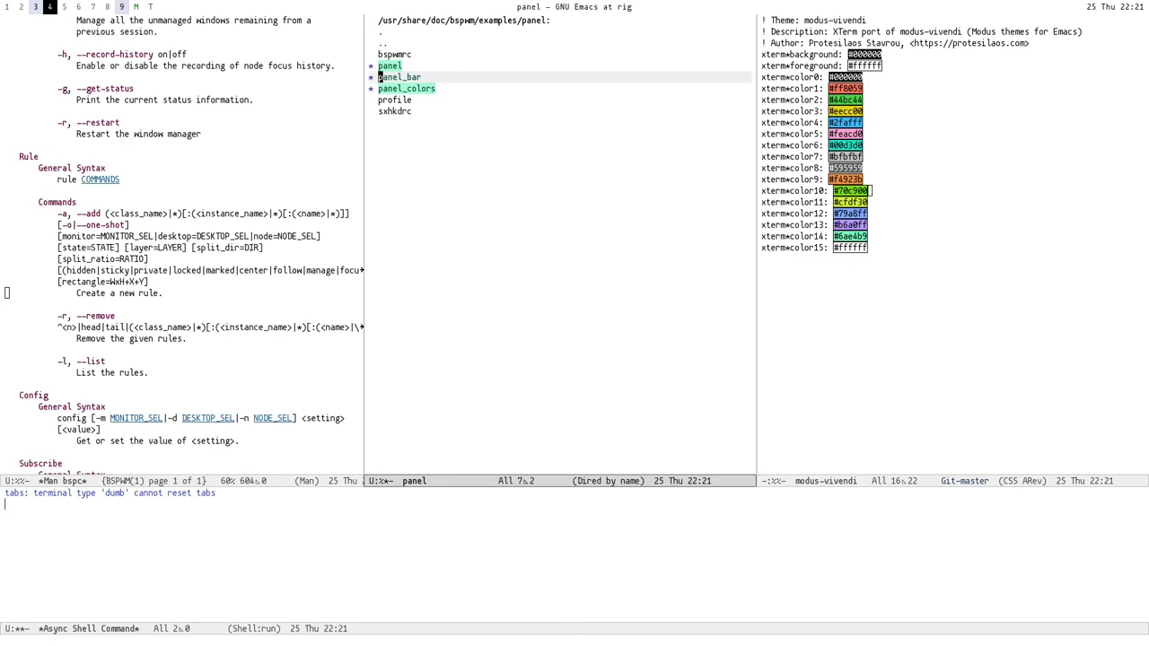
key(Up)
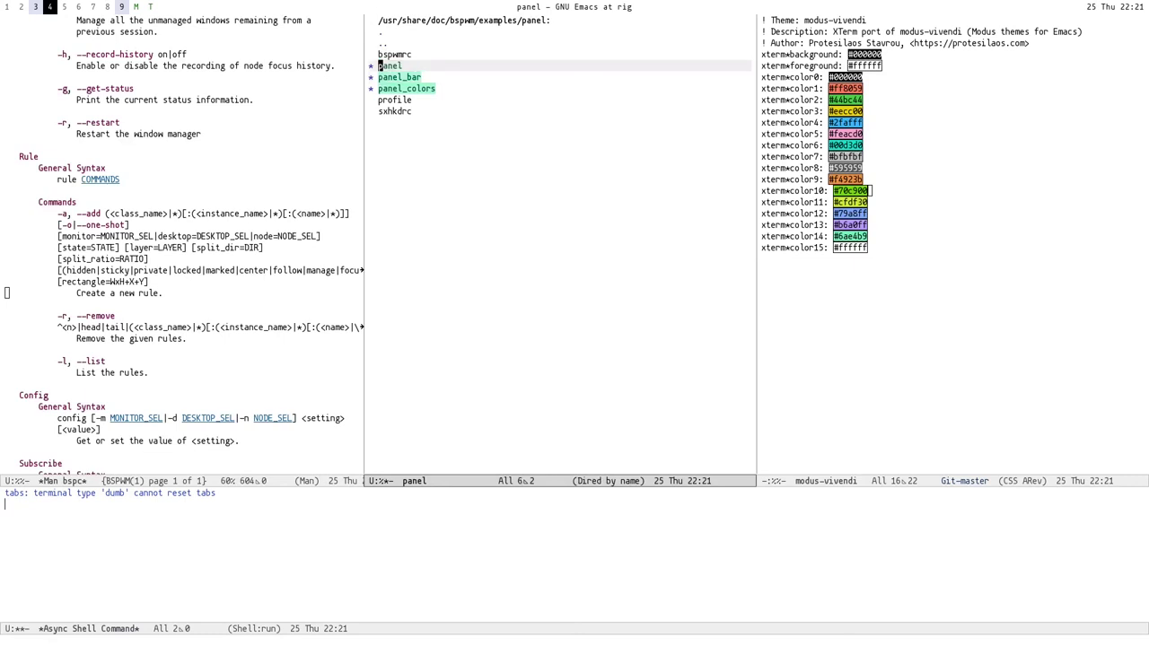
Step: View the example panel script and examine how it starts the bar and feeds the panel FIFO
key(v)
key(Down)
key(Down)
key(Down)
key(Down)
key(Down)
key(Down)
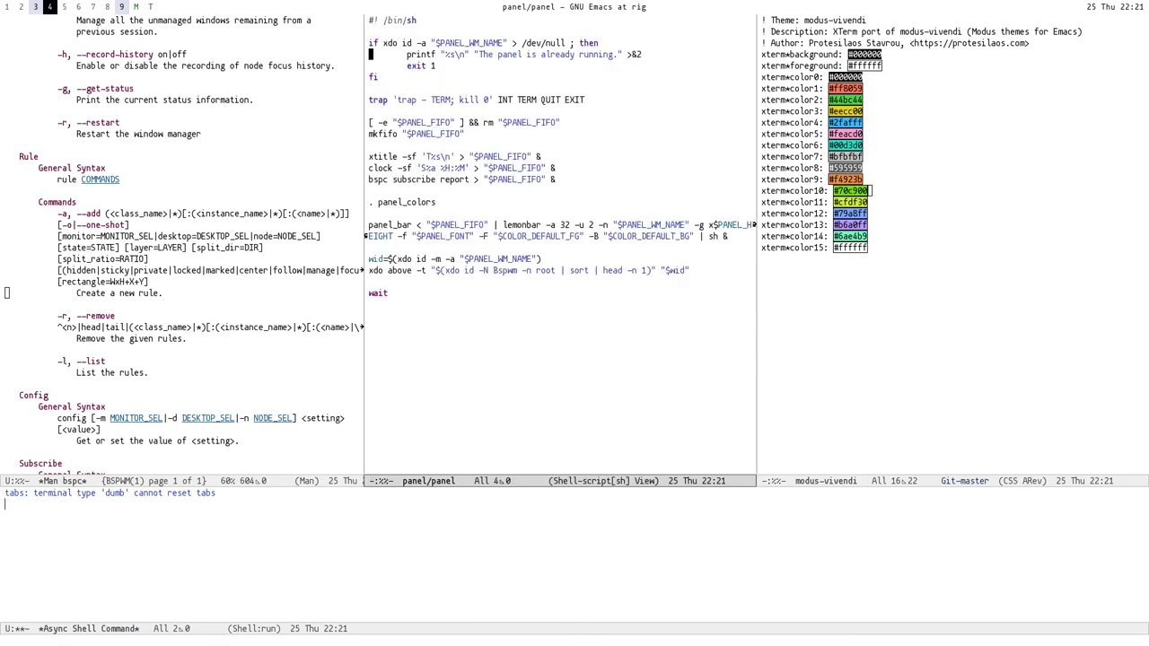
key(Down)
key(Down)
key(Down)
key(Down)
key(Down)
key(Down)
key(Down)
key(Down)
key(Down)
key(Down)
Step: Highlight the clock command in the example panel script and examine the lines around it
key(Up)
key(Up)
key(Up)
key(Down)
key(Down)
key(Up)
key(Up)
key(ctrl+space)
key(alt+f)
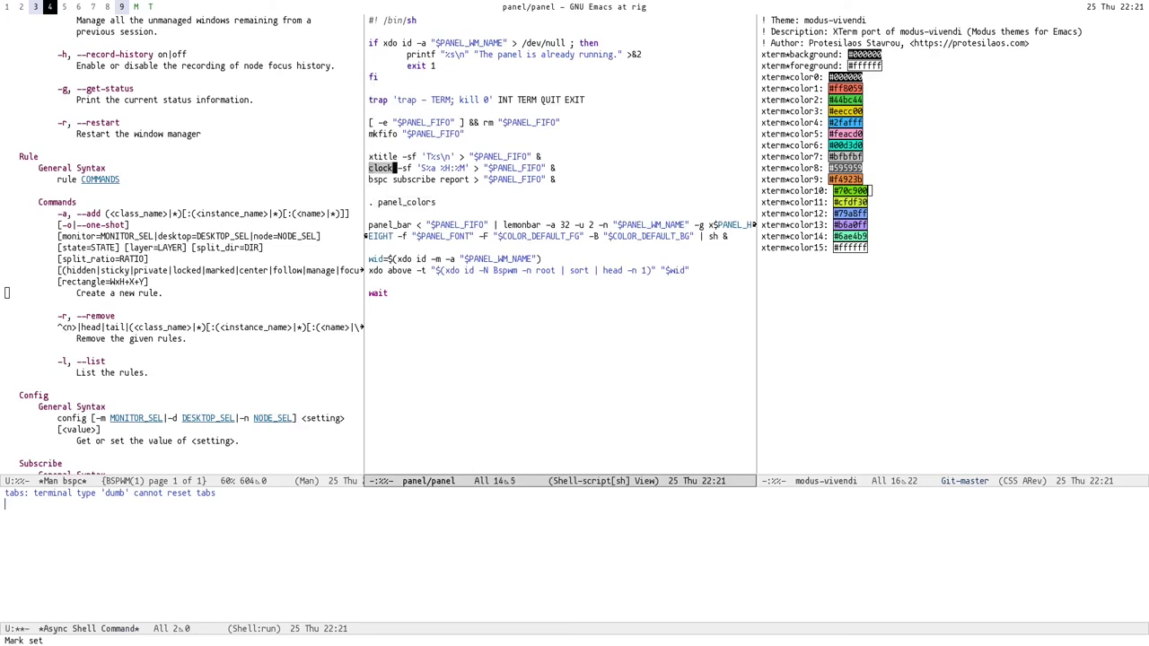
key(Down)
key(Up)
key(alt+shift+b)
key(ctrl+shift+e)
key(ctrl+a)
Step: Show the lemonbar-xft GitLab project page in Firefox on workspace 9, and return to Emacs on workspace 4
key(super+5)
key(super+9)
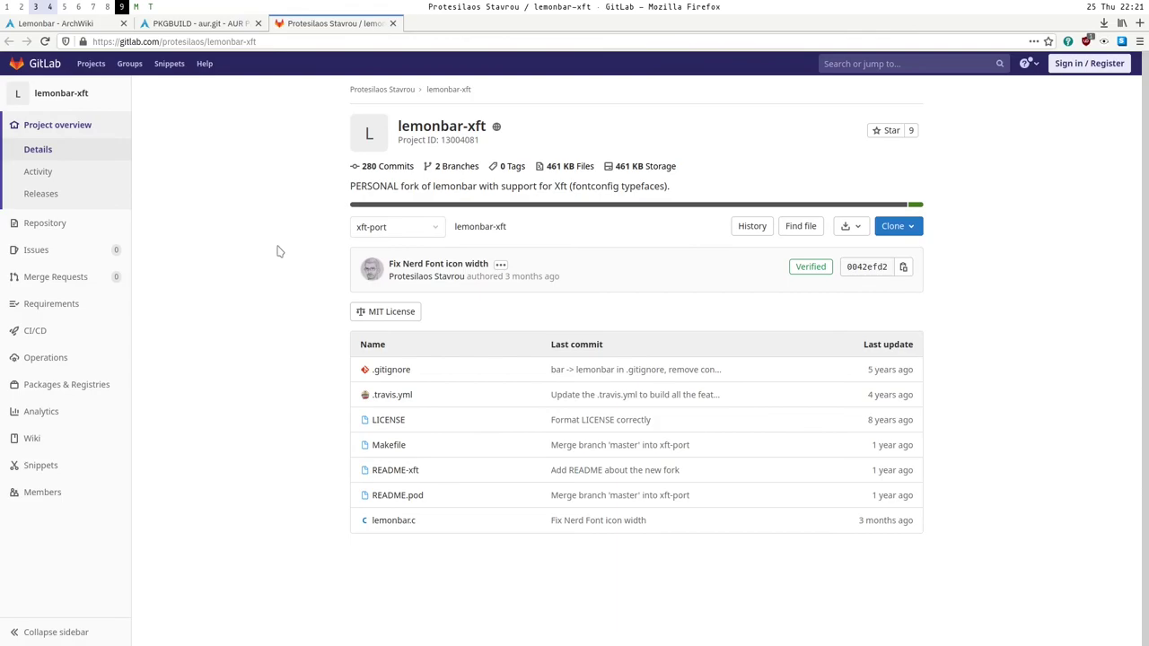
key(super+8)
key(super+9)
key(super+4)
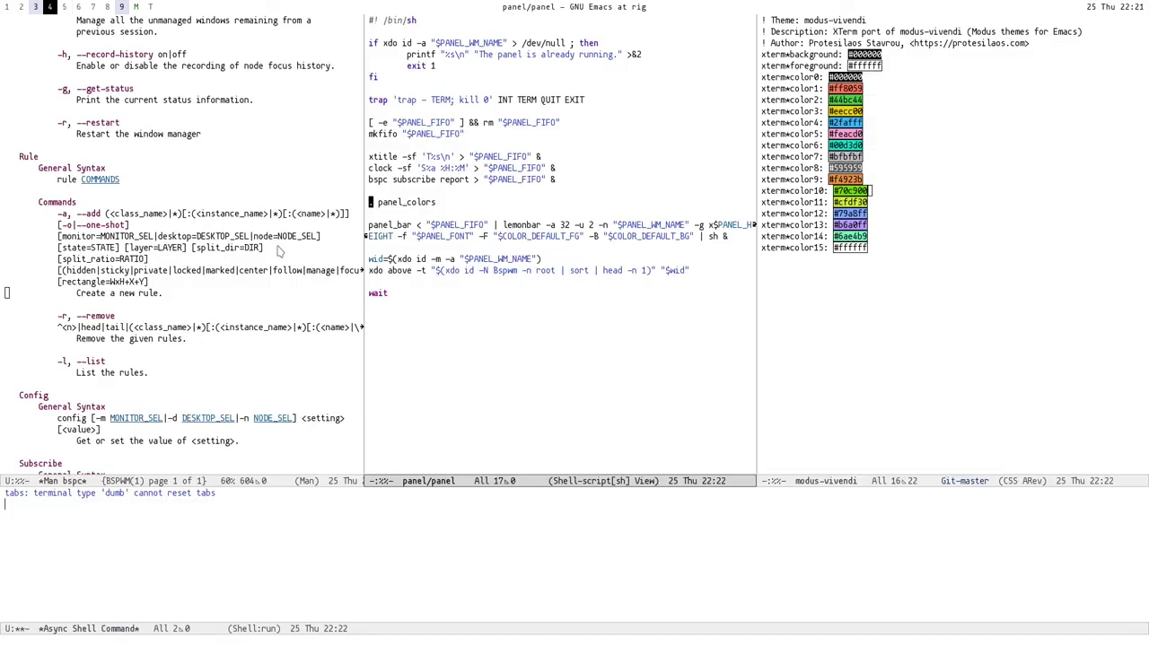
Step: Open the bspwm configuration file ~/.config/bspwm/bspwmrc
key(ctrl+x)
key(ctrl+f)
key(ctrl+g)
key(ctrl+x)
key(ctrl+f)
text(~/.config/bspwm/bspwmrc)
key(Return)
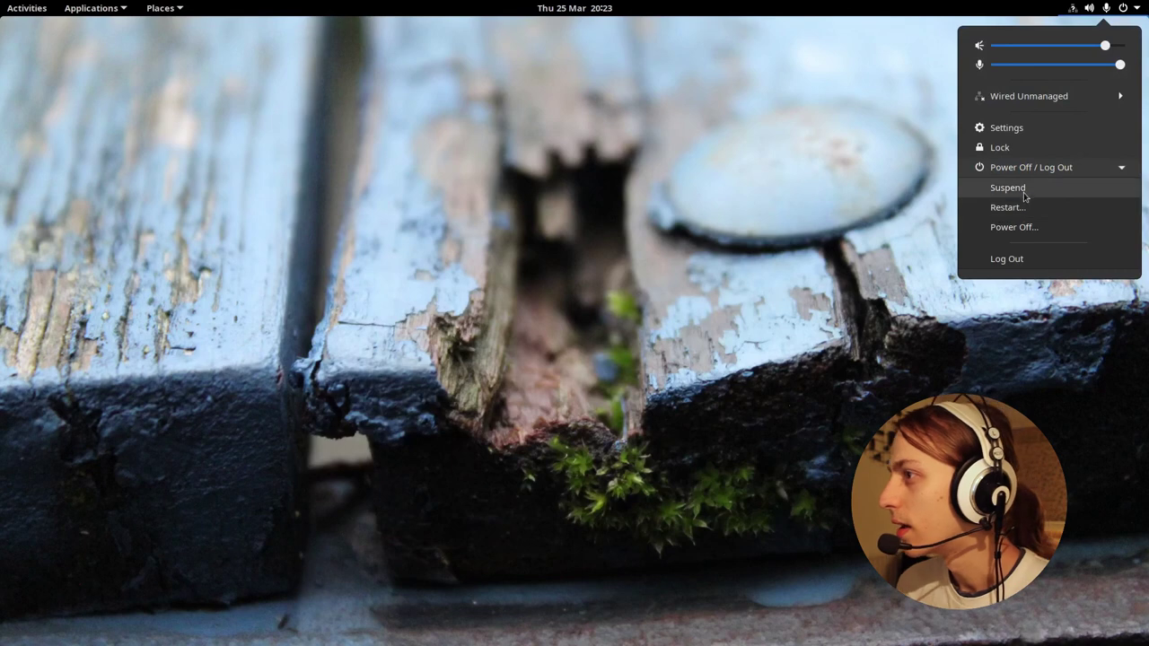
Step: Lock the GNOME session and enter the account password at the login prompt
click(1015, 149)
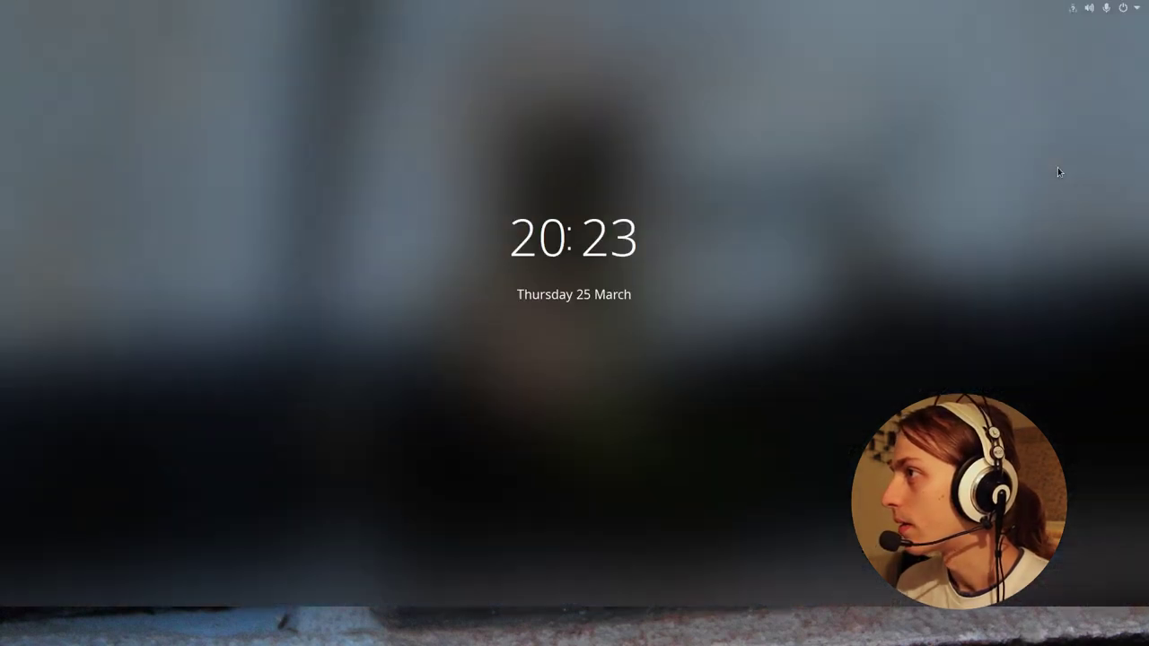
click(980, 124)
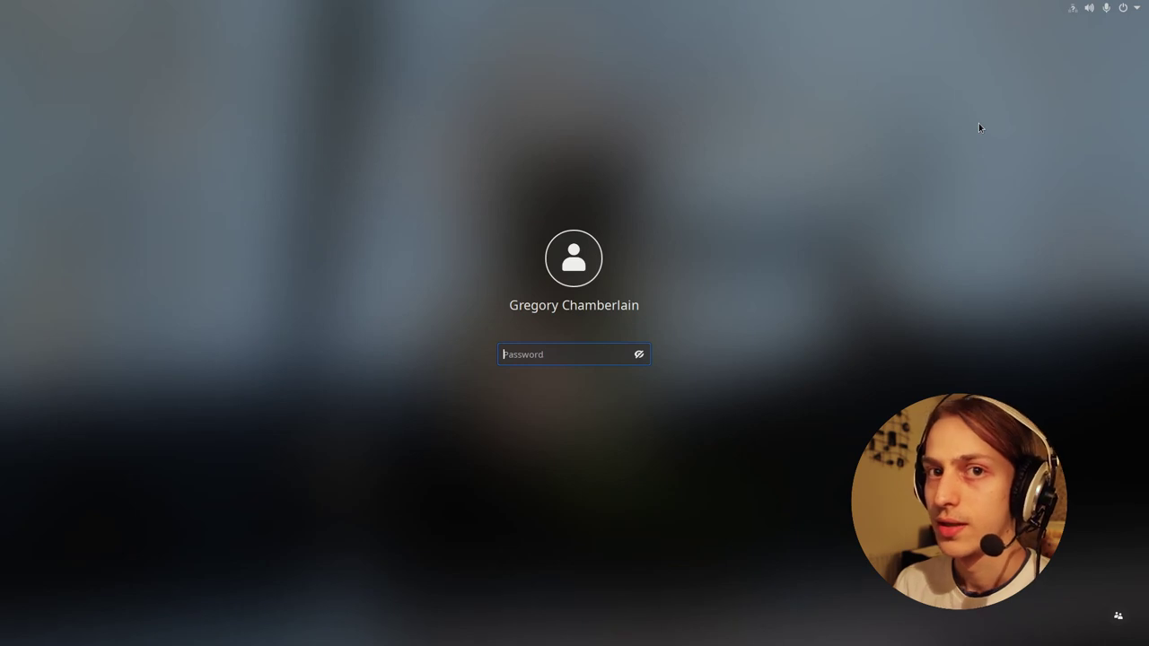
text(•)
key(BackSpace)
text(••)
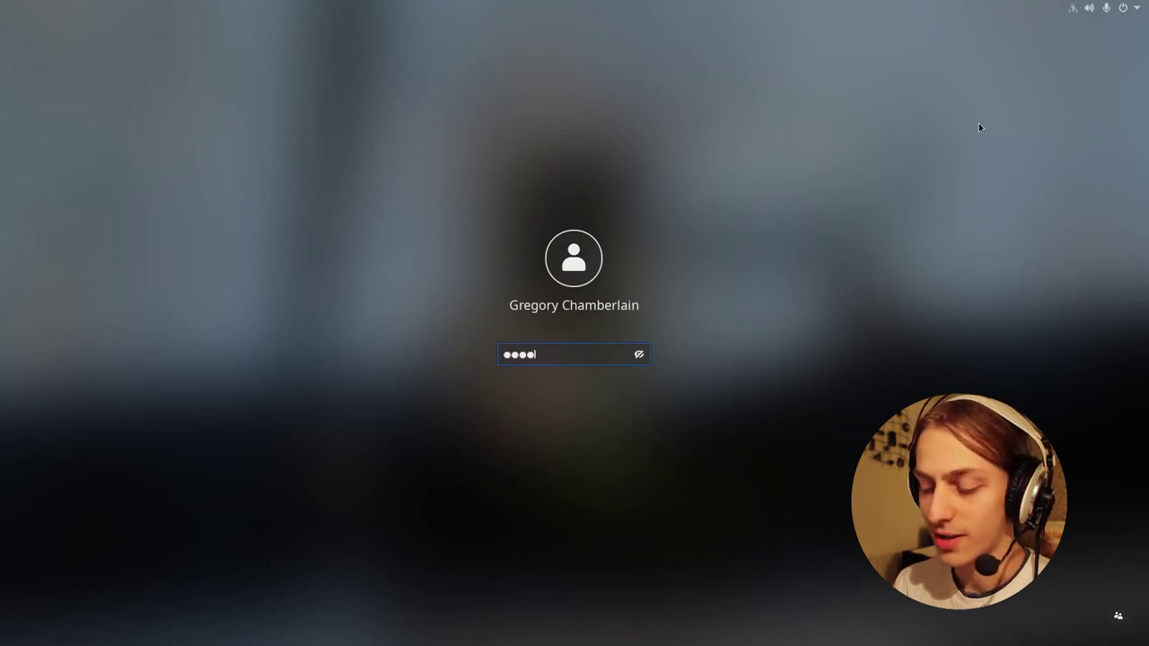